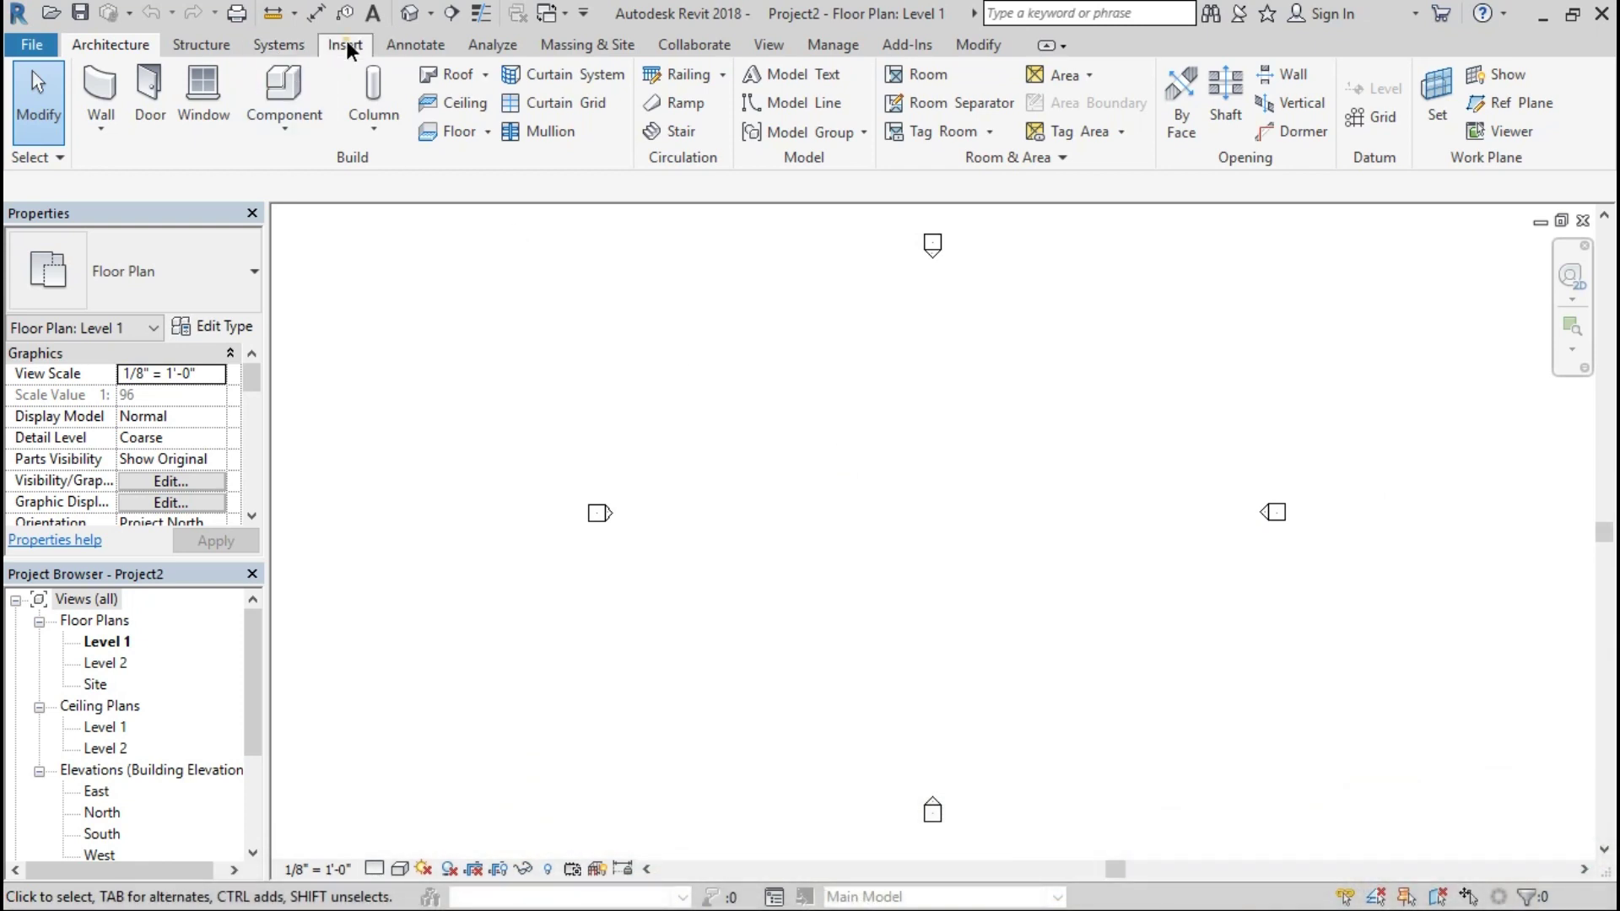
Step: Show the Insert ribbon tools for importing and linking CAD files
click(346, 42)
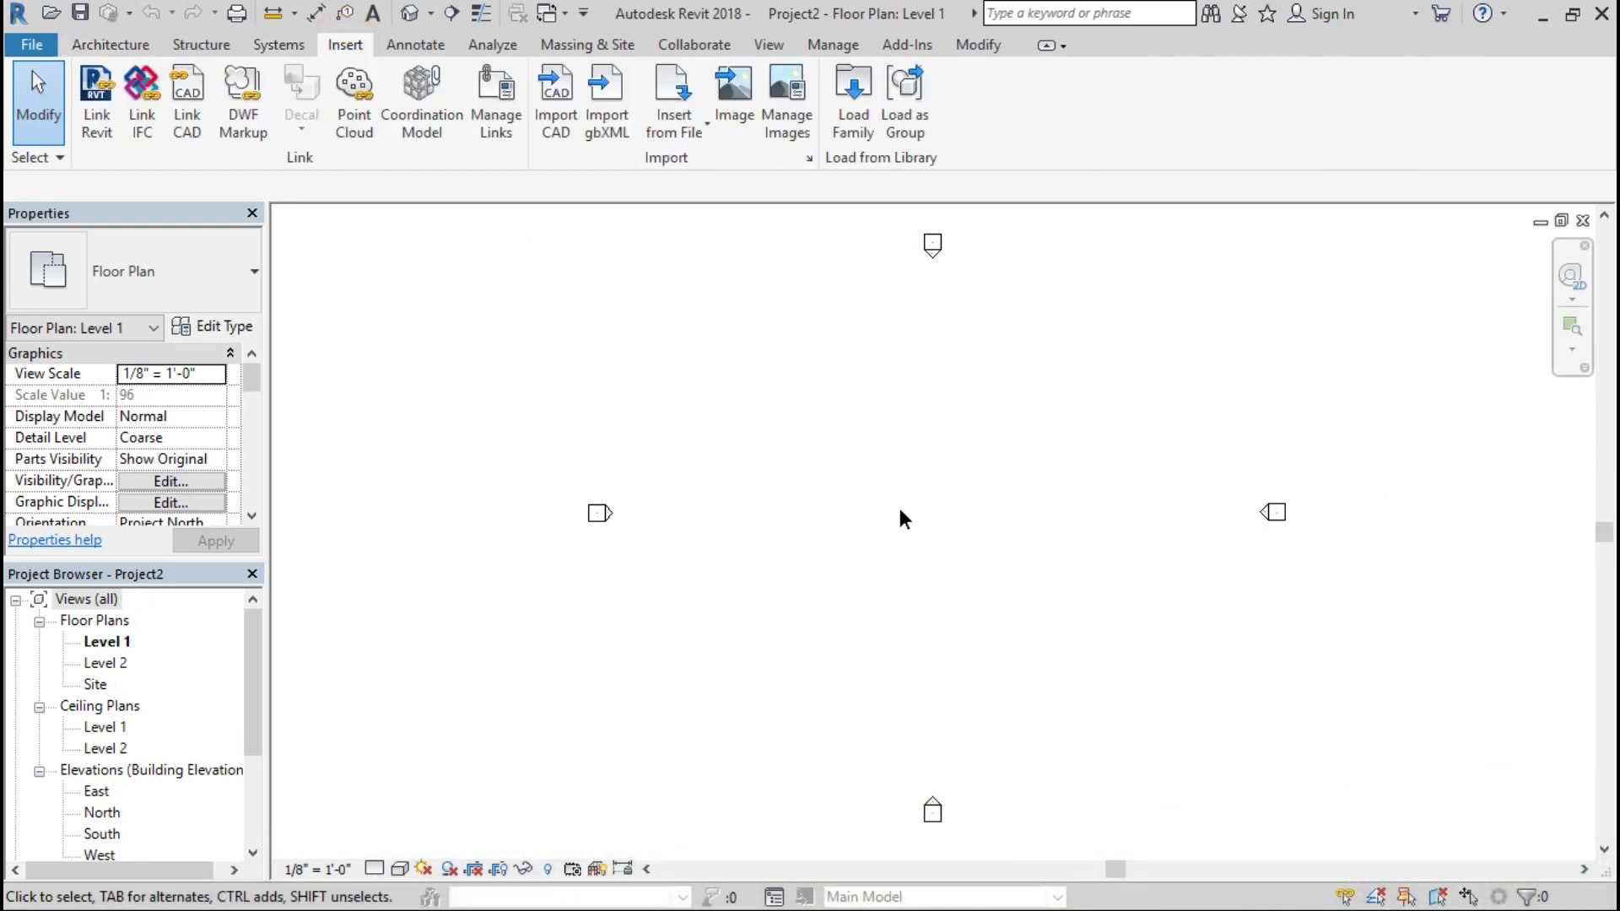
Step: Import plans.dwg into the Level 1 plan and zoom in on the house layout
click(555, 134)
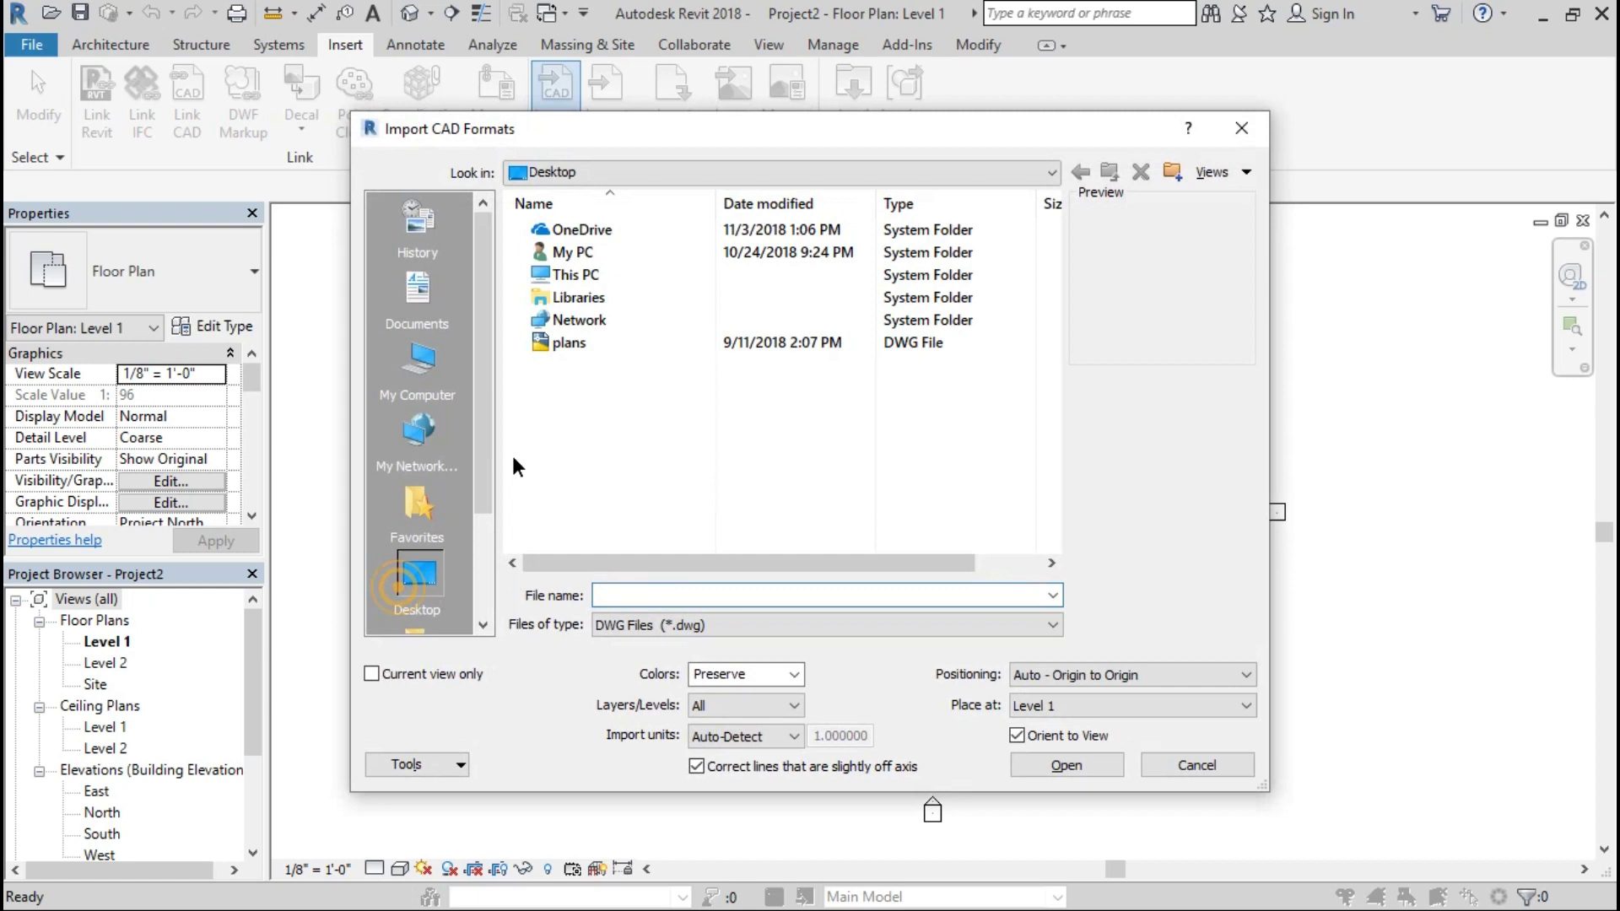
click(569, 344)
click(1061, 768)
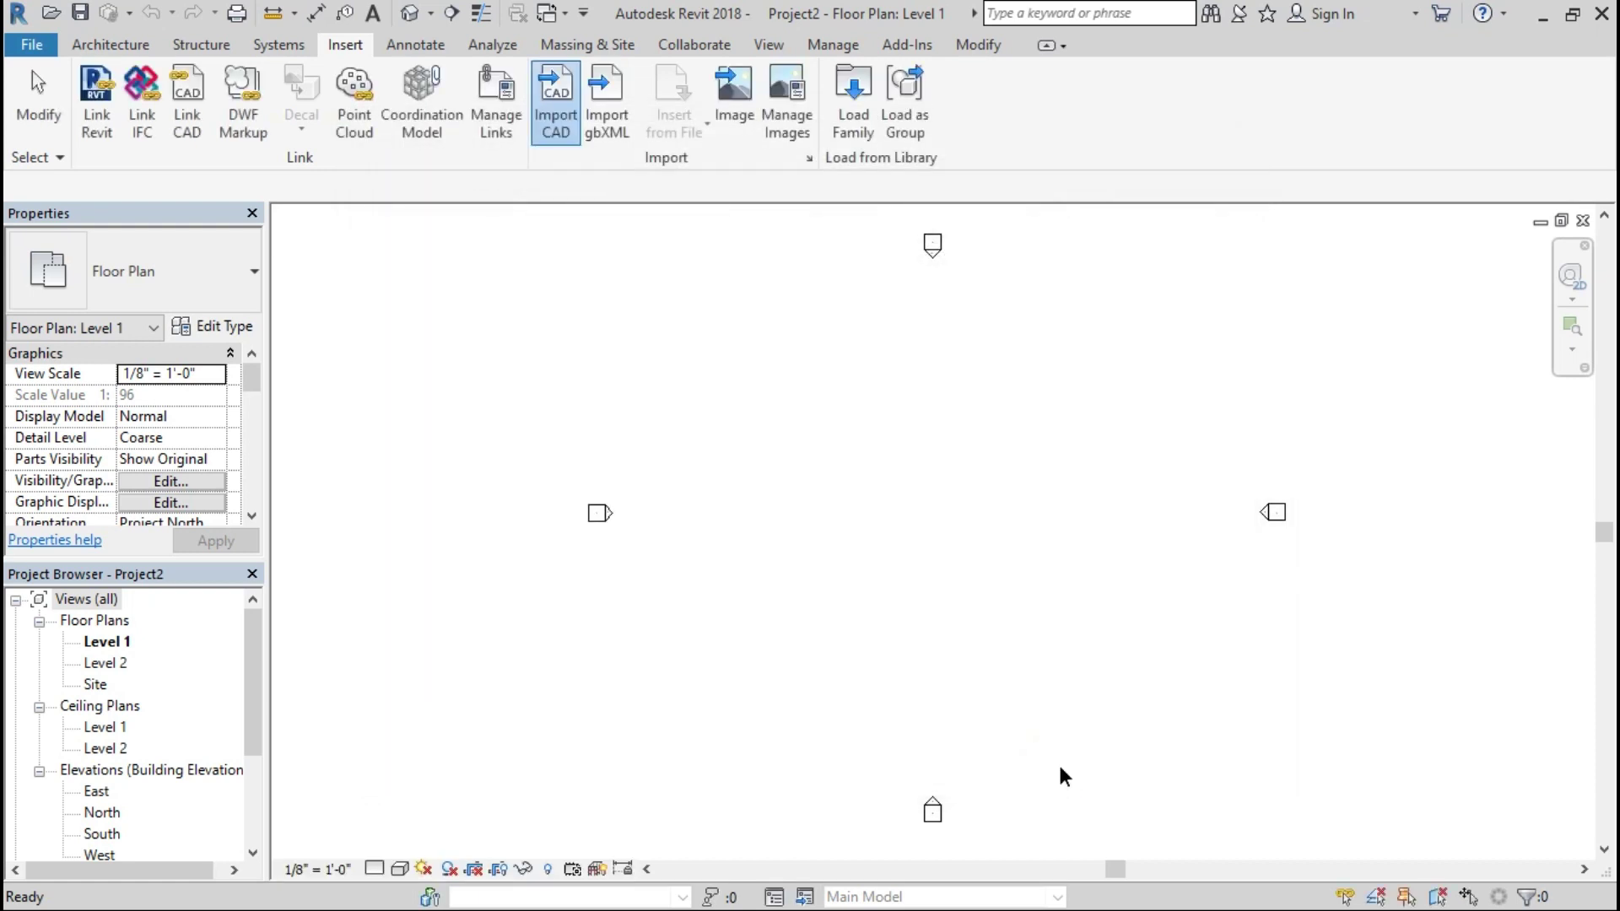
scroll(1095, 400, up, 3)
scroll(967, 498, up, 2)
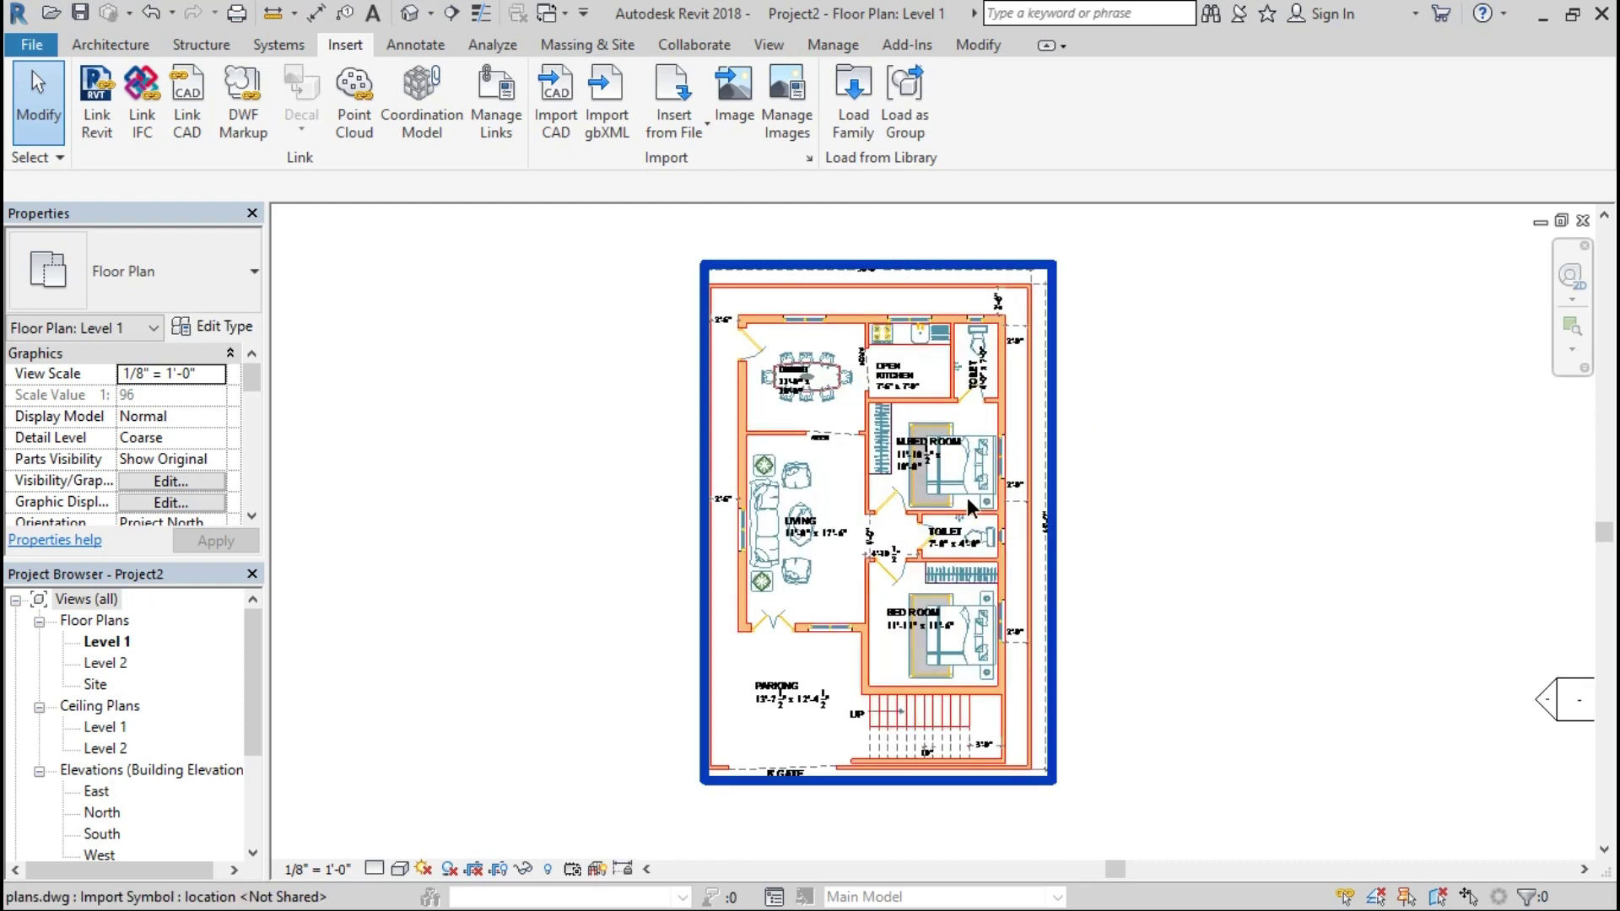
middle_drag(967, 498, 1020, 493)
click(129, 46)
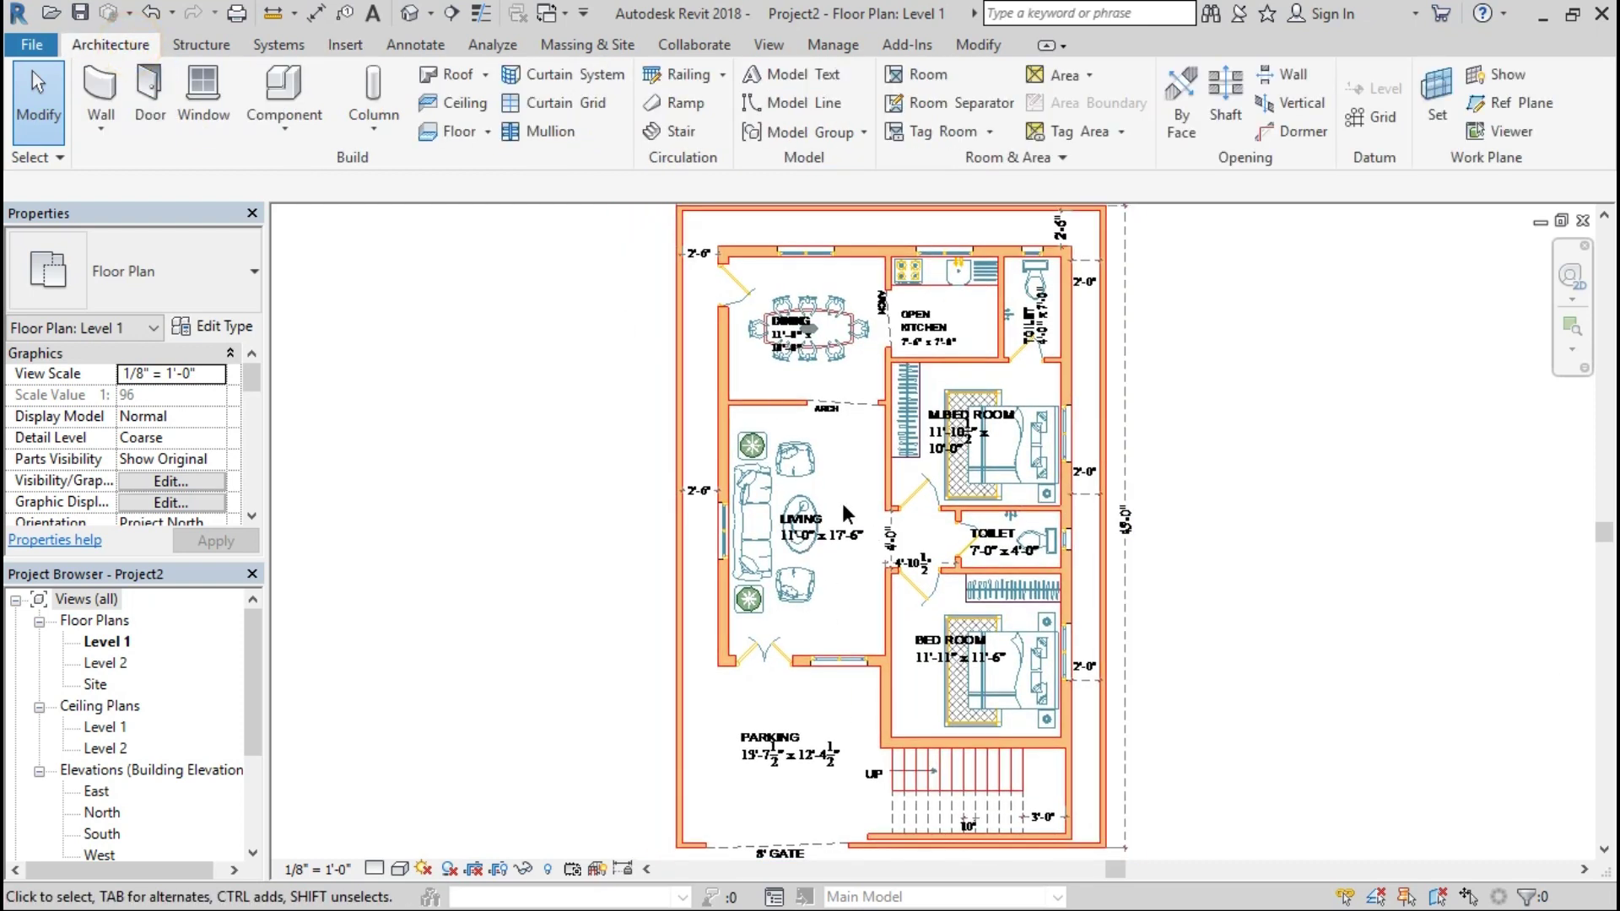
scroll(818, 332, up, 2)
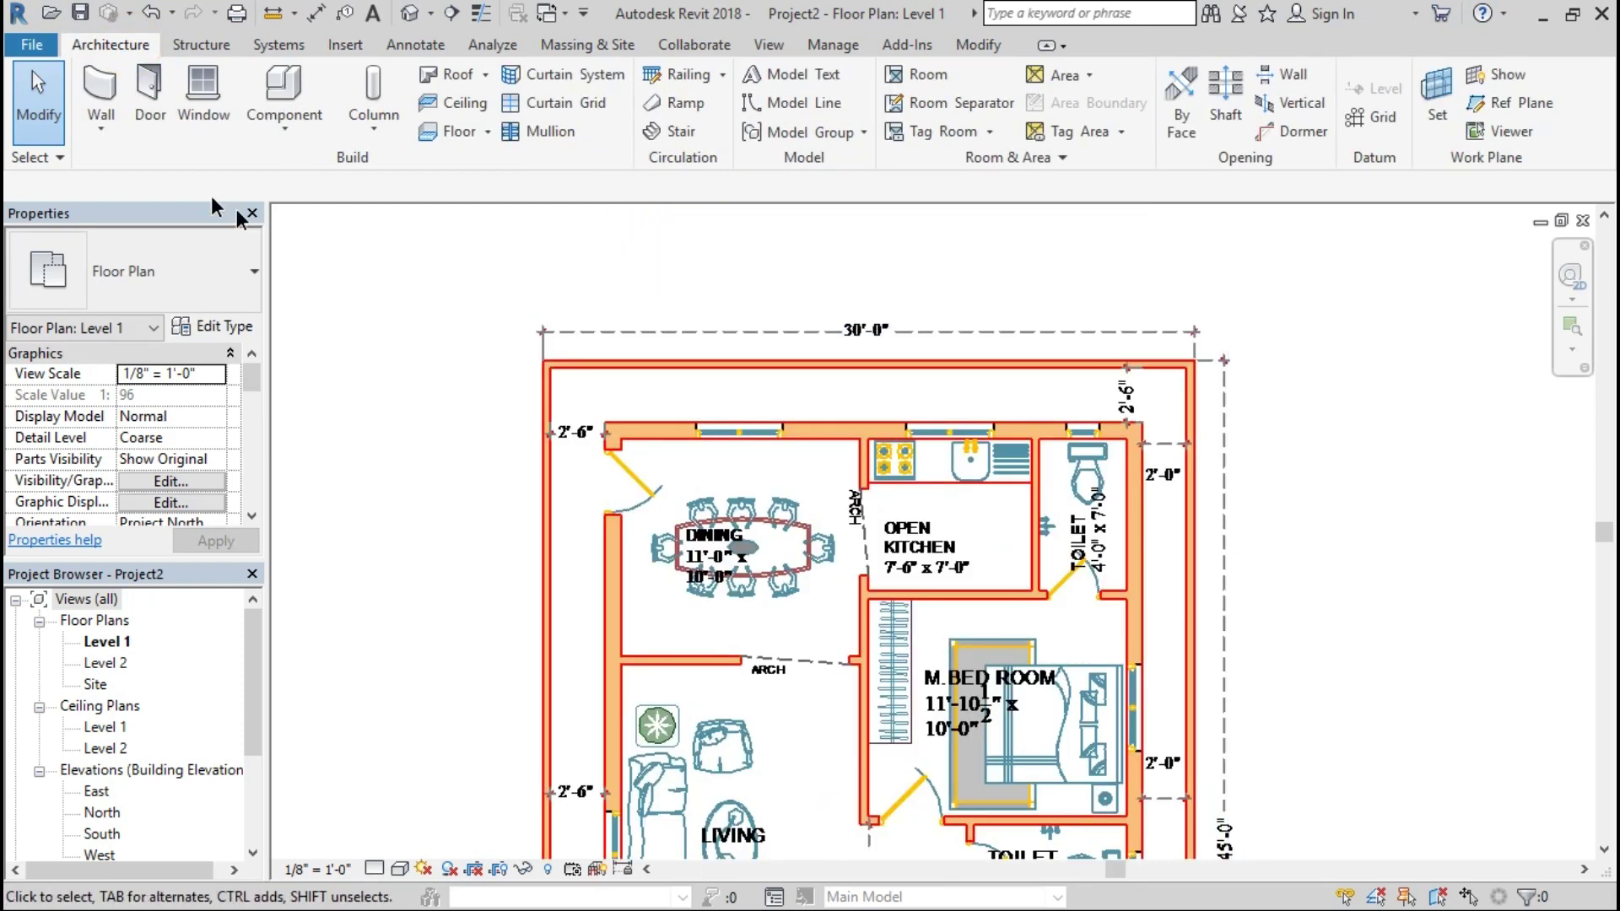
Step: Duplicate Generic - 4" Brick as Generic - 4.5" with a 4.5" structure layer for new walls
click(108, 82)
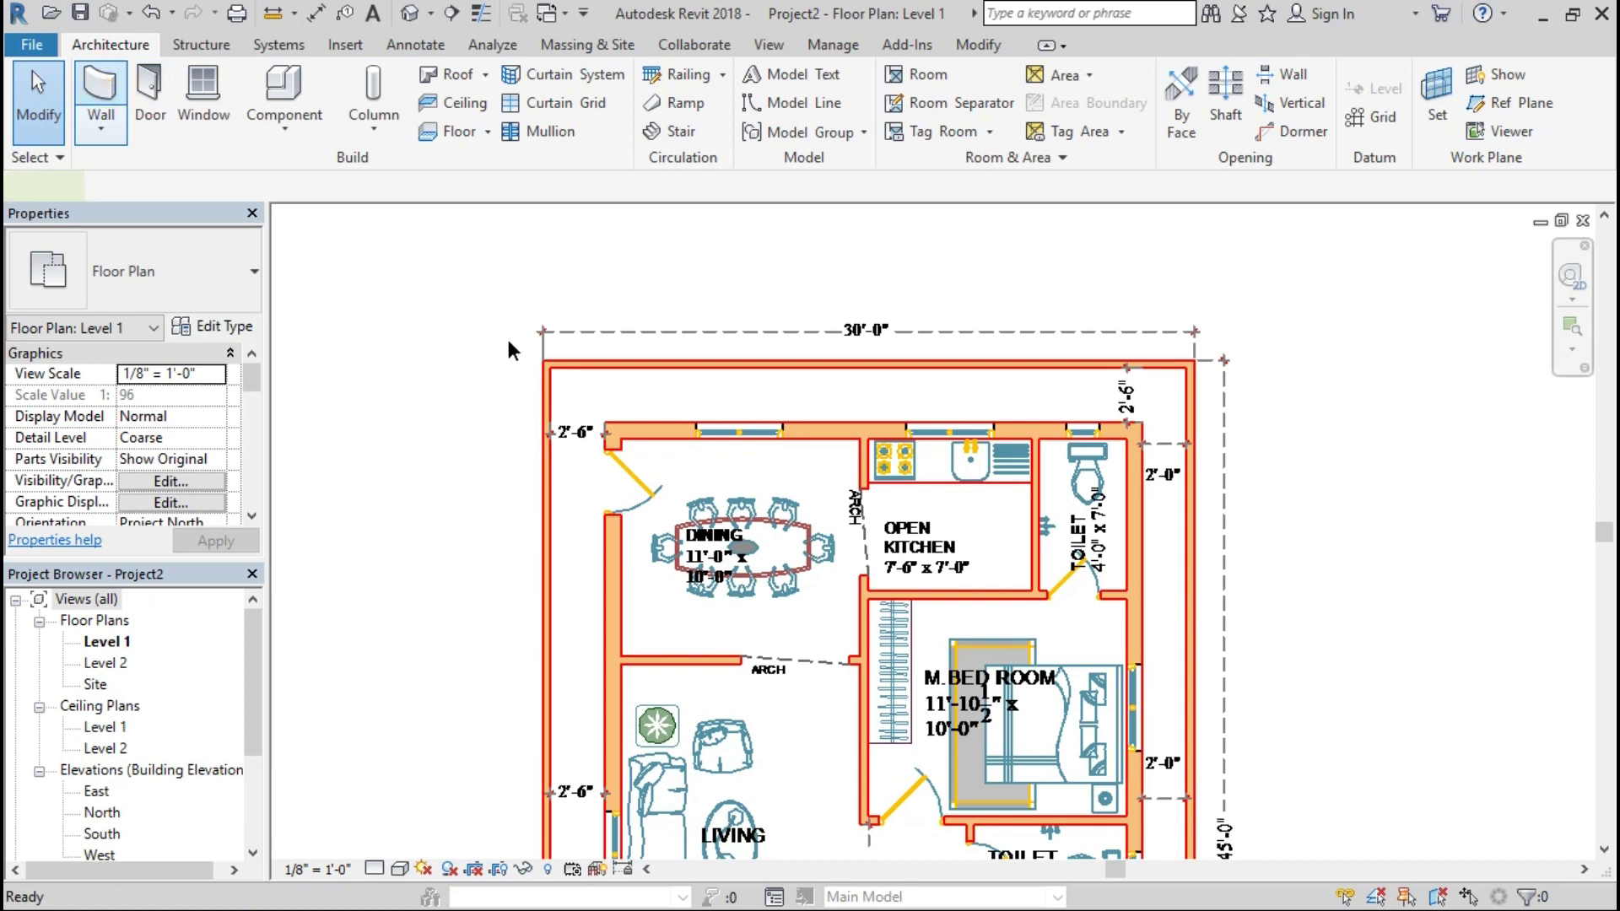
click(196, 278)
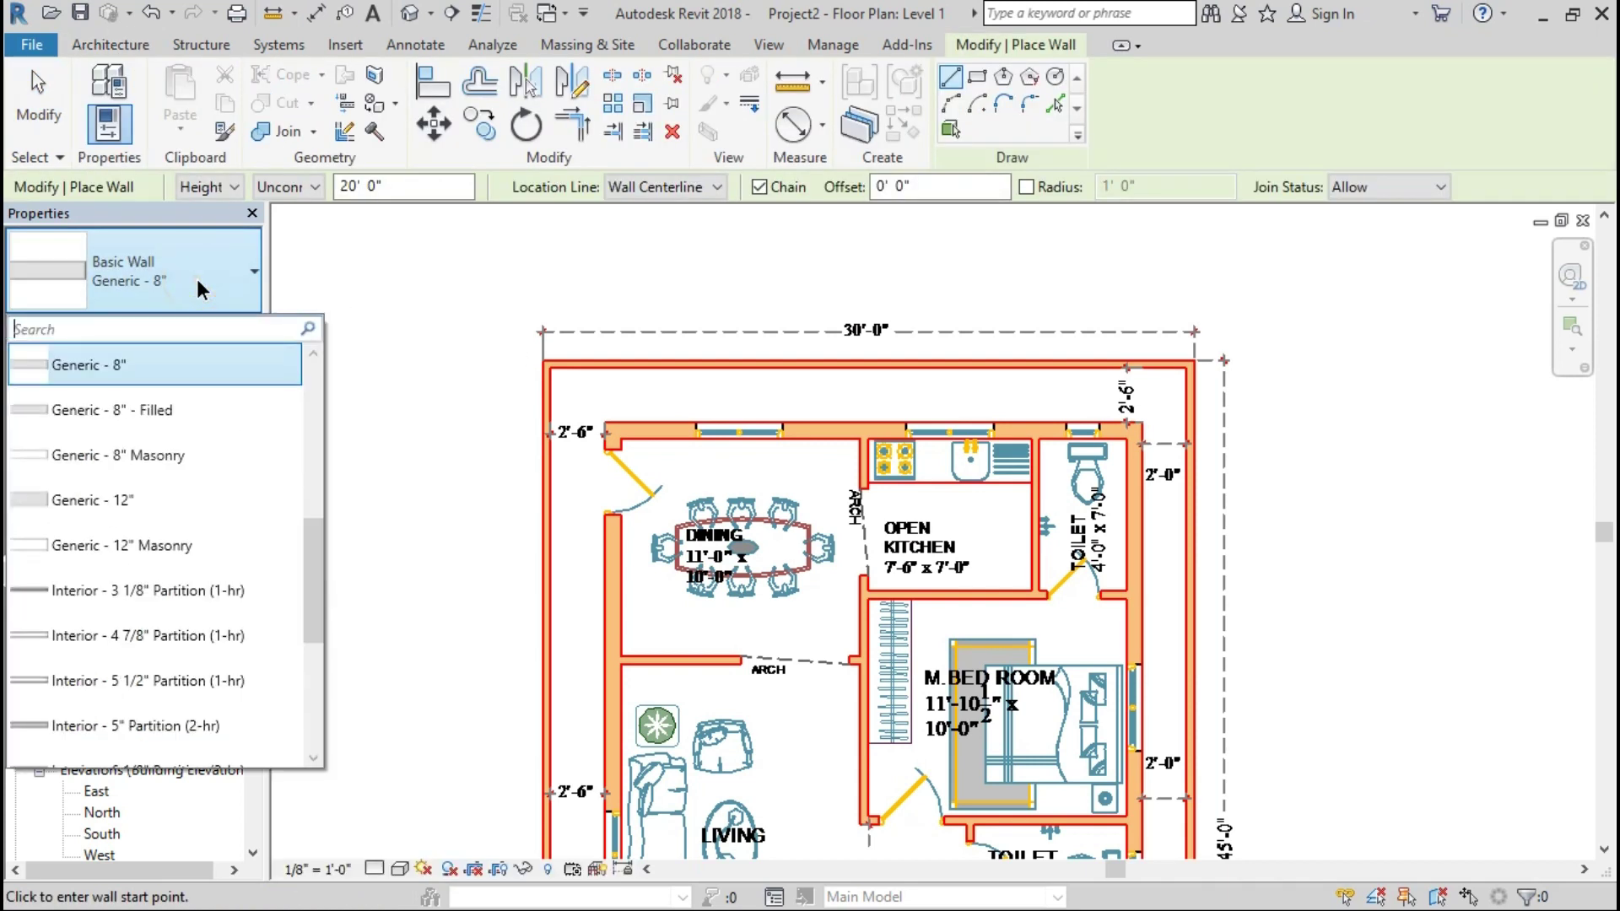
click(150, 453)
click(200, 323)
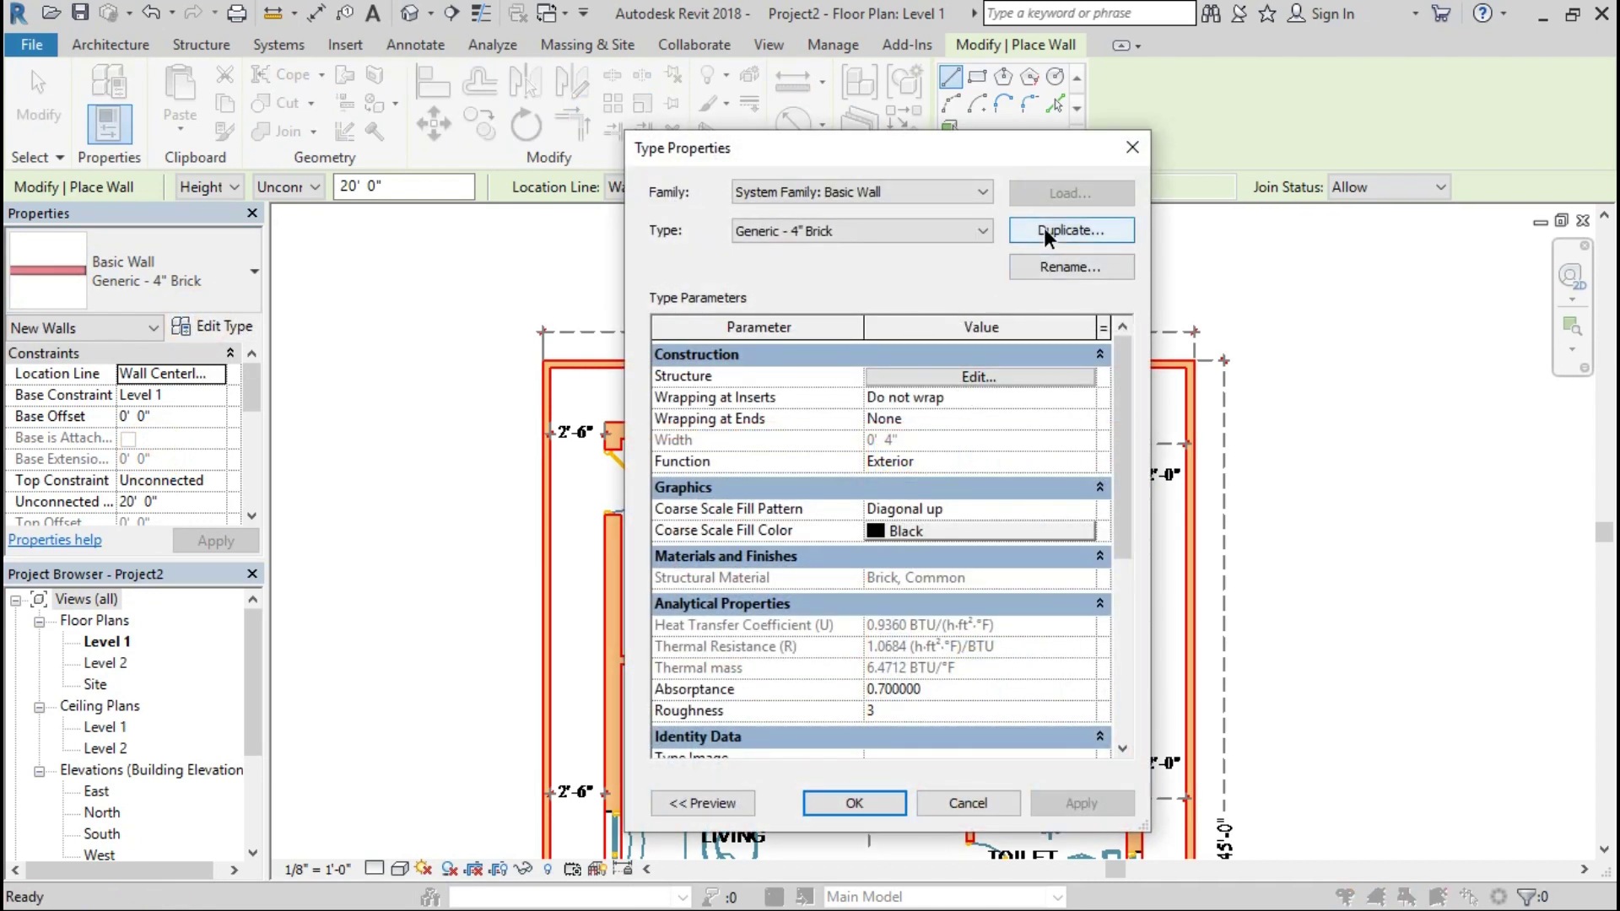
click(1045, 229)
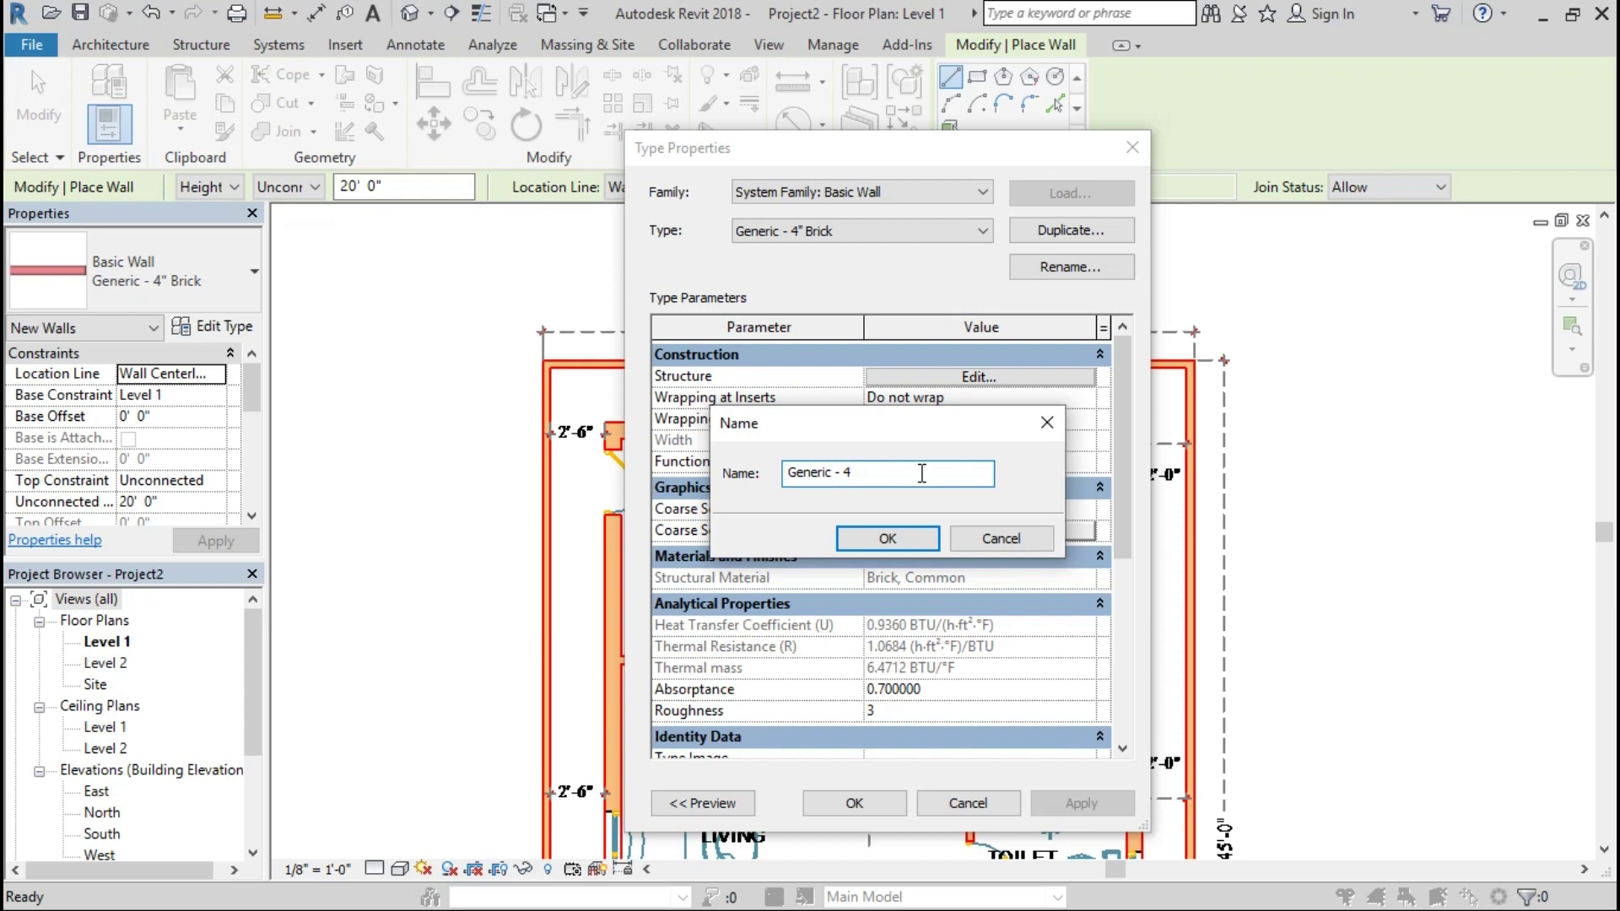
click(888, 540)
click(932, 376)
click(920, 431)
text(4.5")
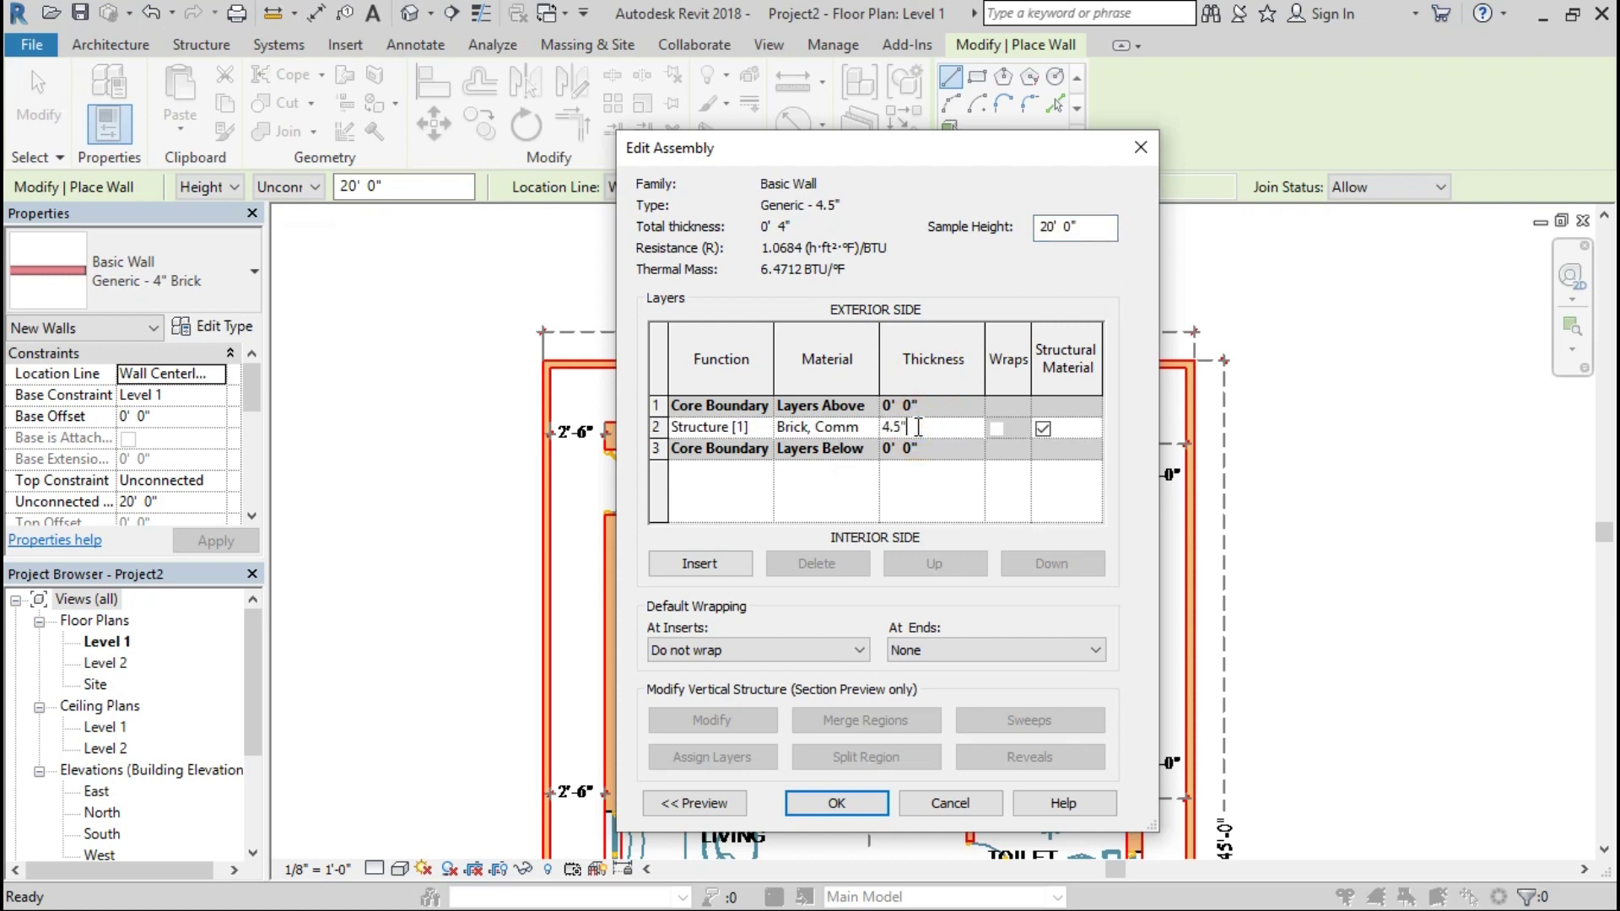
click(837, 804)
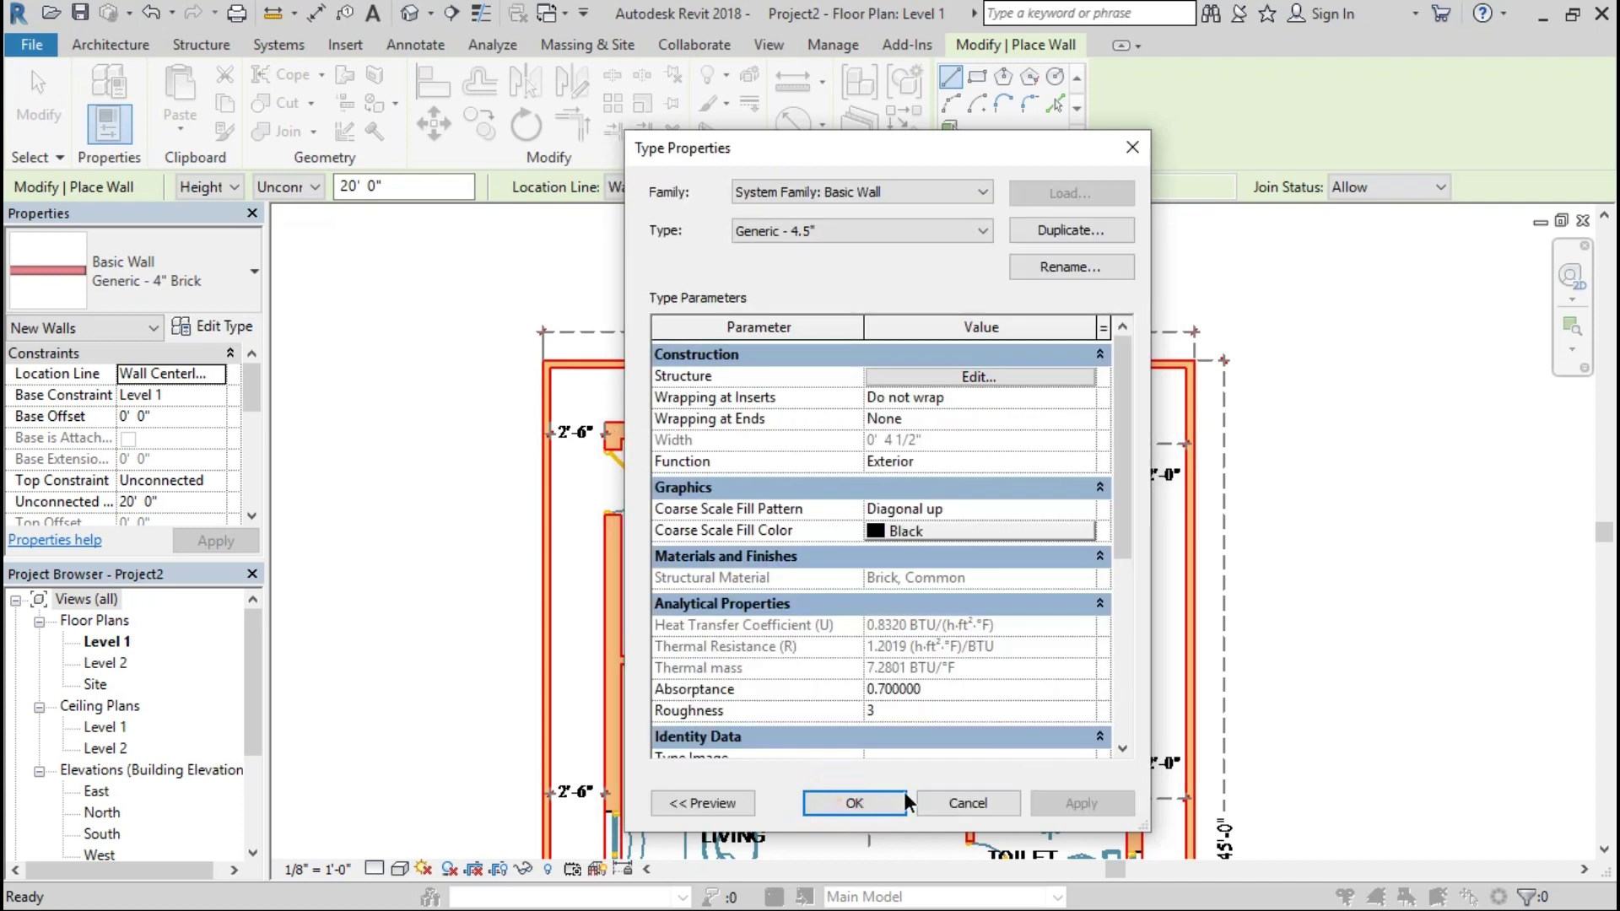
click(855, 803)
scroll(617, 381, up, 2)
Step: Trace the top, right and bottom outer walls, ending at the 8' GATE opening
scroll(550, 373, up, 3)
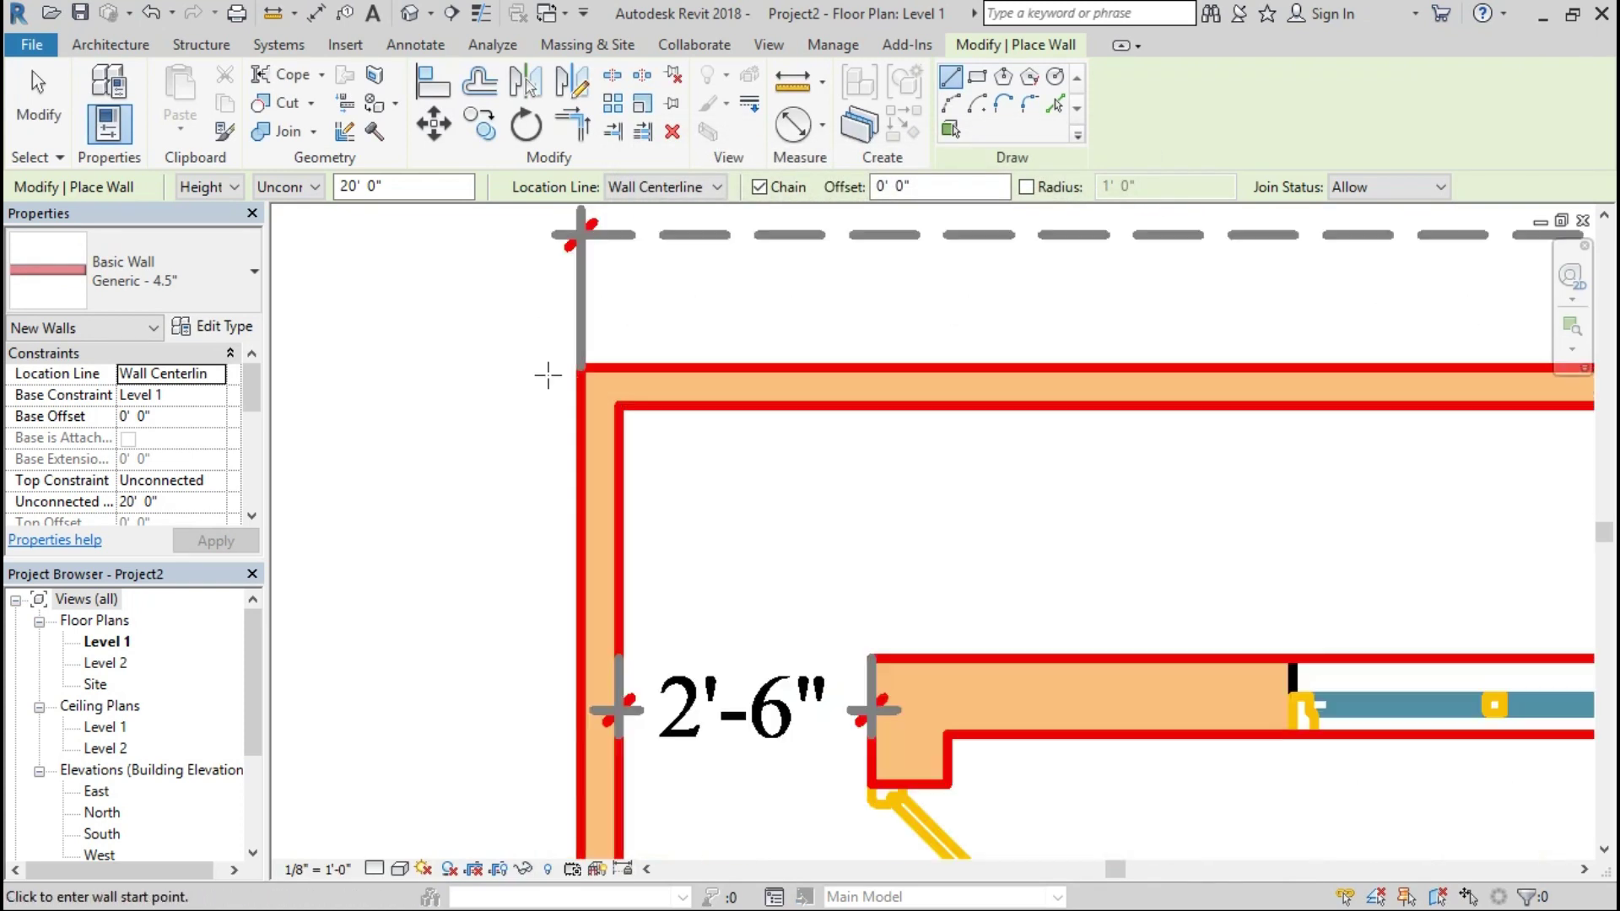
scroll(637, 391, up, 3)
click(615, 397)
scroll(494, 466, down, 3)
scroll(494, 467, down, 2)
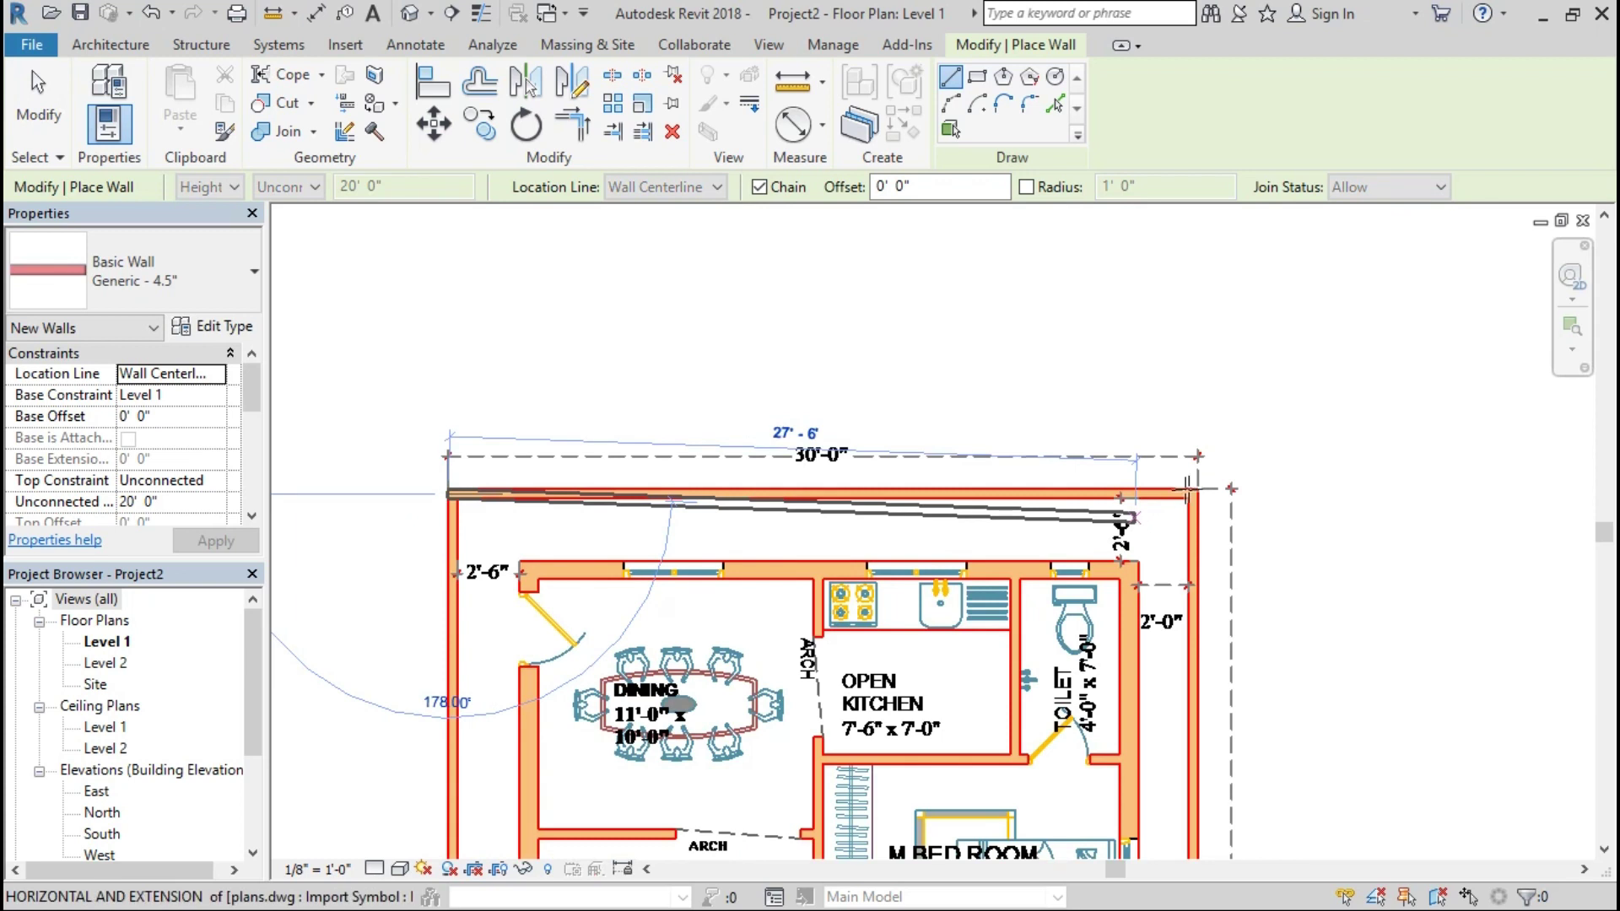
scroll(1185, 498, up, 4)
click(1186, 498)
scroll(1186, 498, down, 3)
middle_drag(1164, 717, 1165, 380)
scroll(1143, 581, up, 2)
scroll(1144, 580, up, 2)
click(1536, 587)
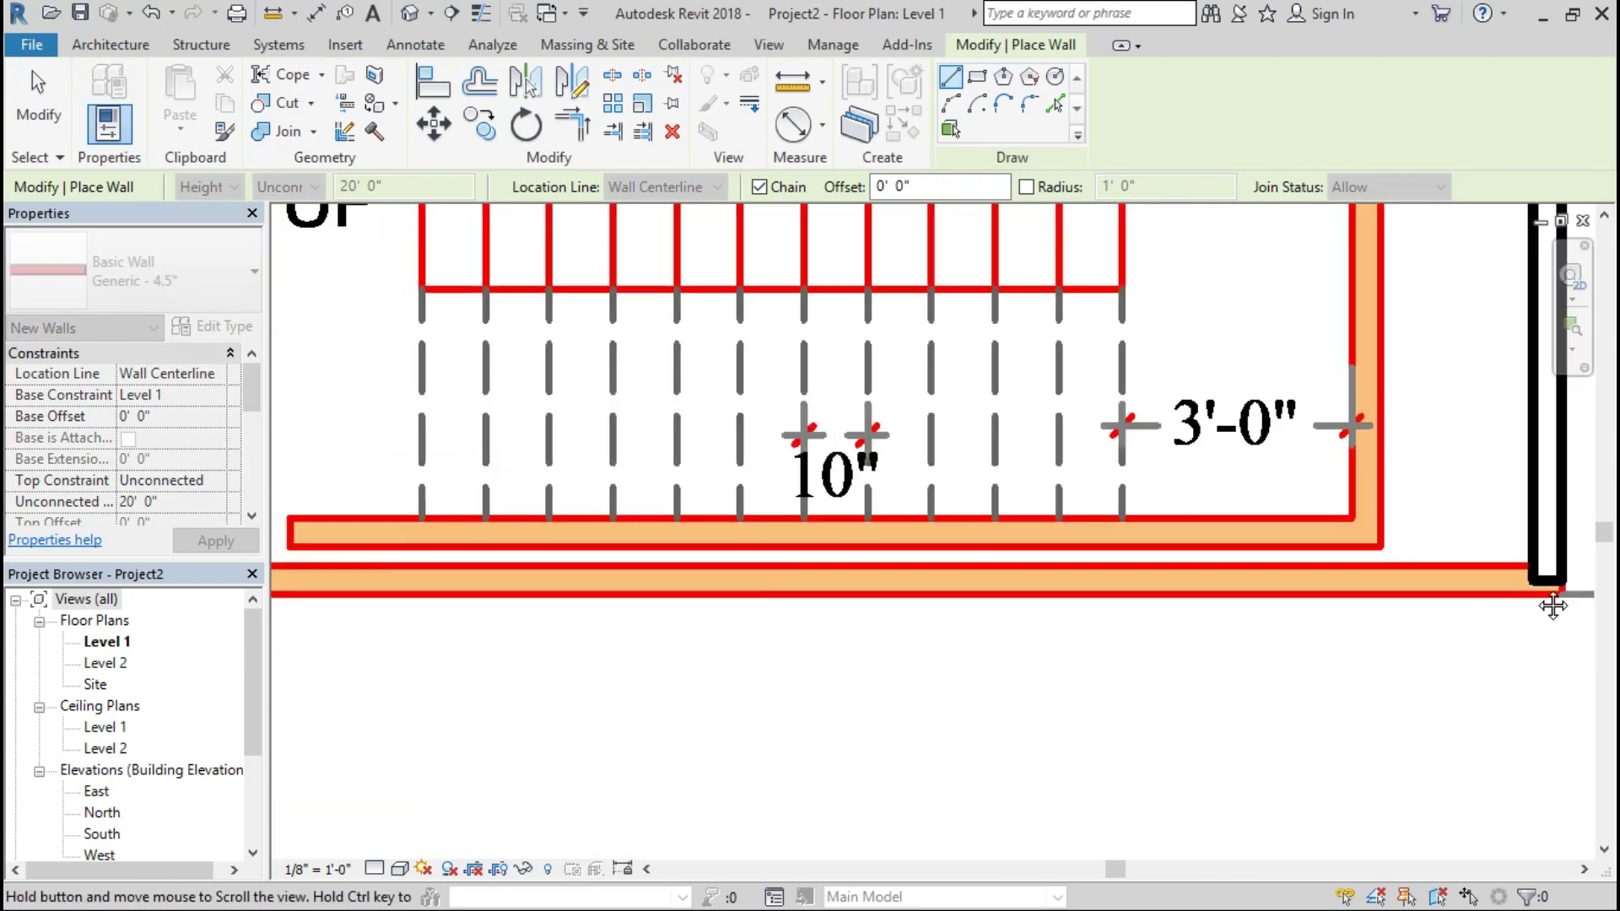
middle_drag(844, 583, 1434, 582)
scroll(1278, 557, up, 2)
click(1278, 557)
key(Escape)
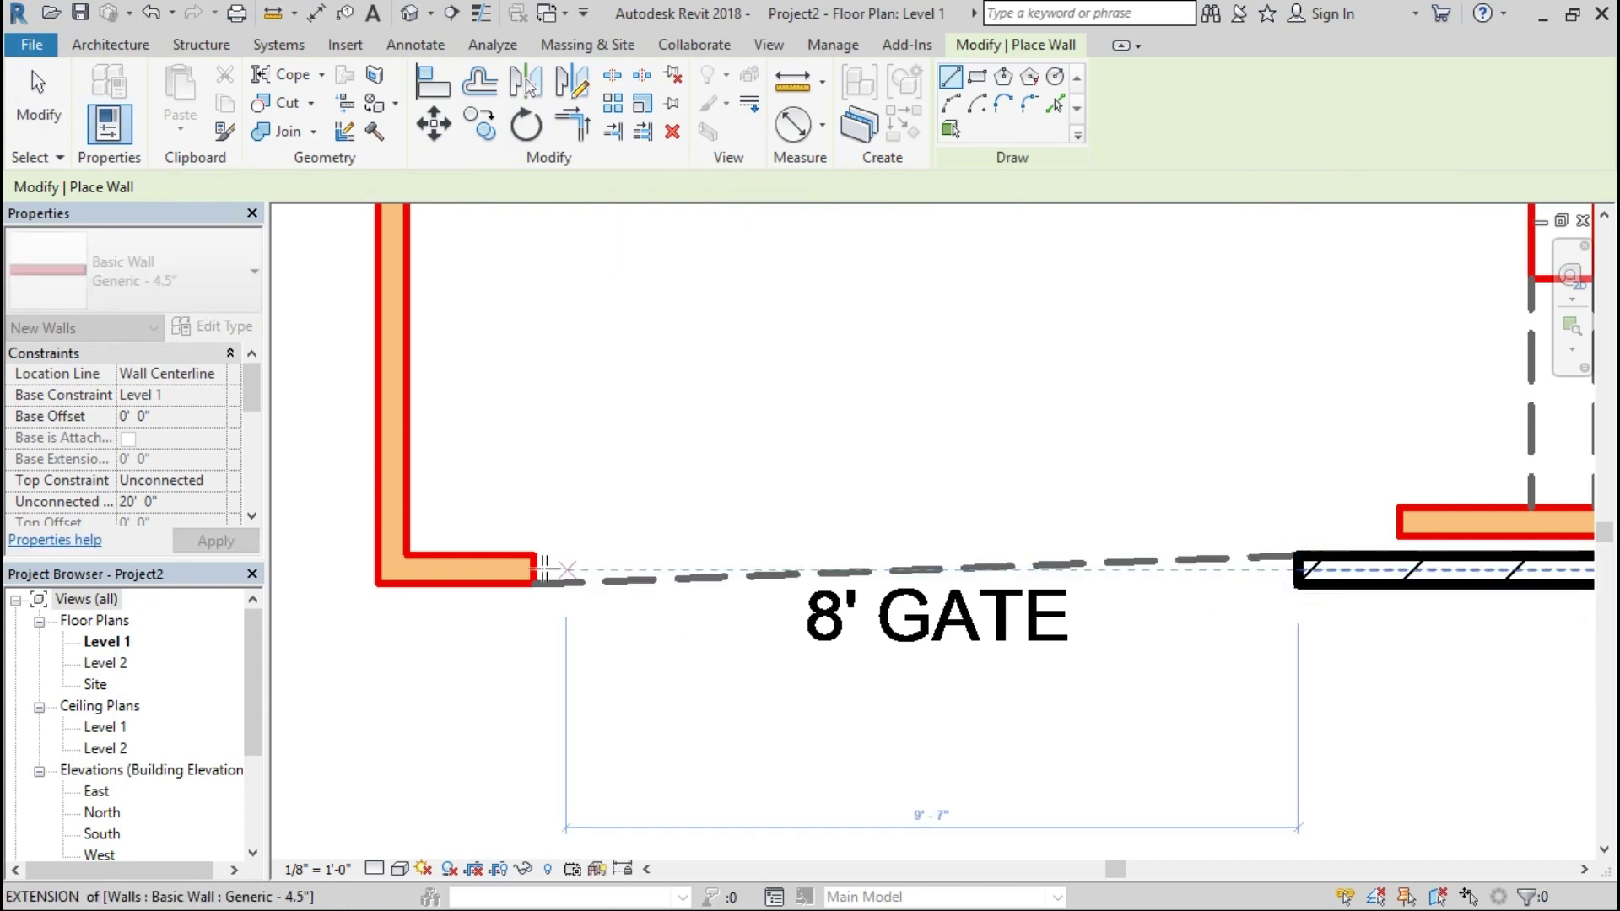
Step: Trace the left outer wall from the bottom-left to the top-left corner
click(391, 569)
scroll(710, 487, down, 3)
middle_drag(683, 422, 684, 763)
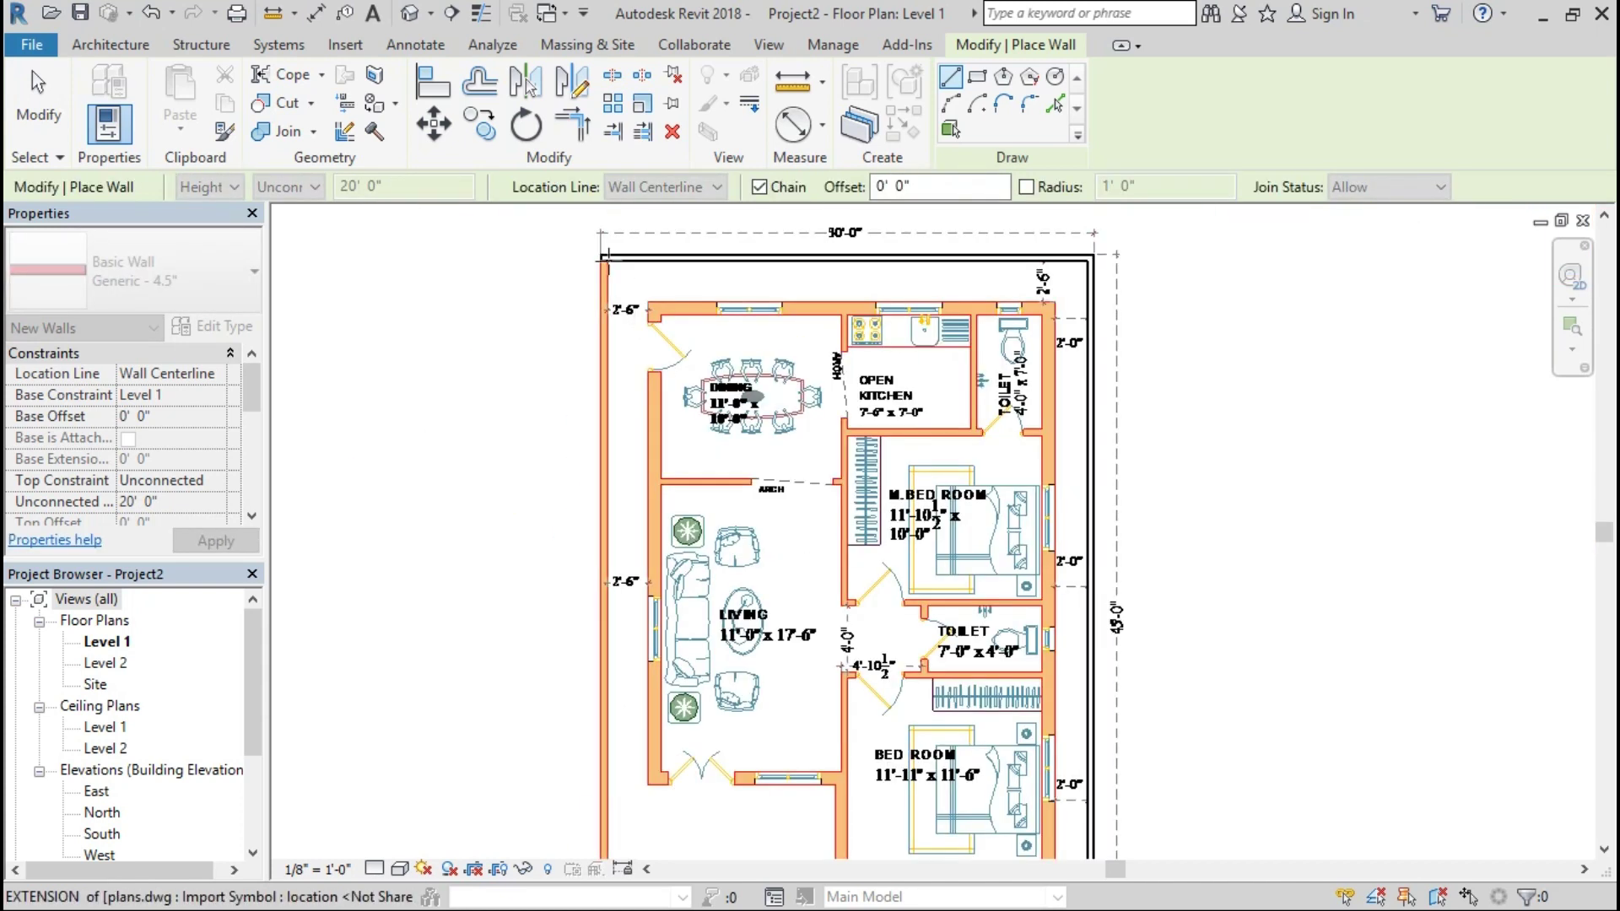
scroll(567, 290, up, 3)
click(567, 290)
key(Escape)
key(Escape)
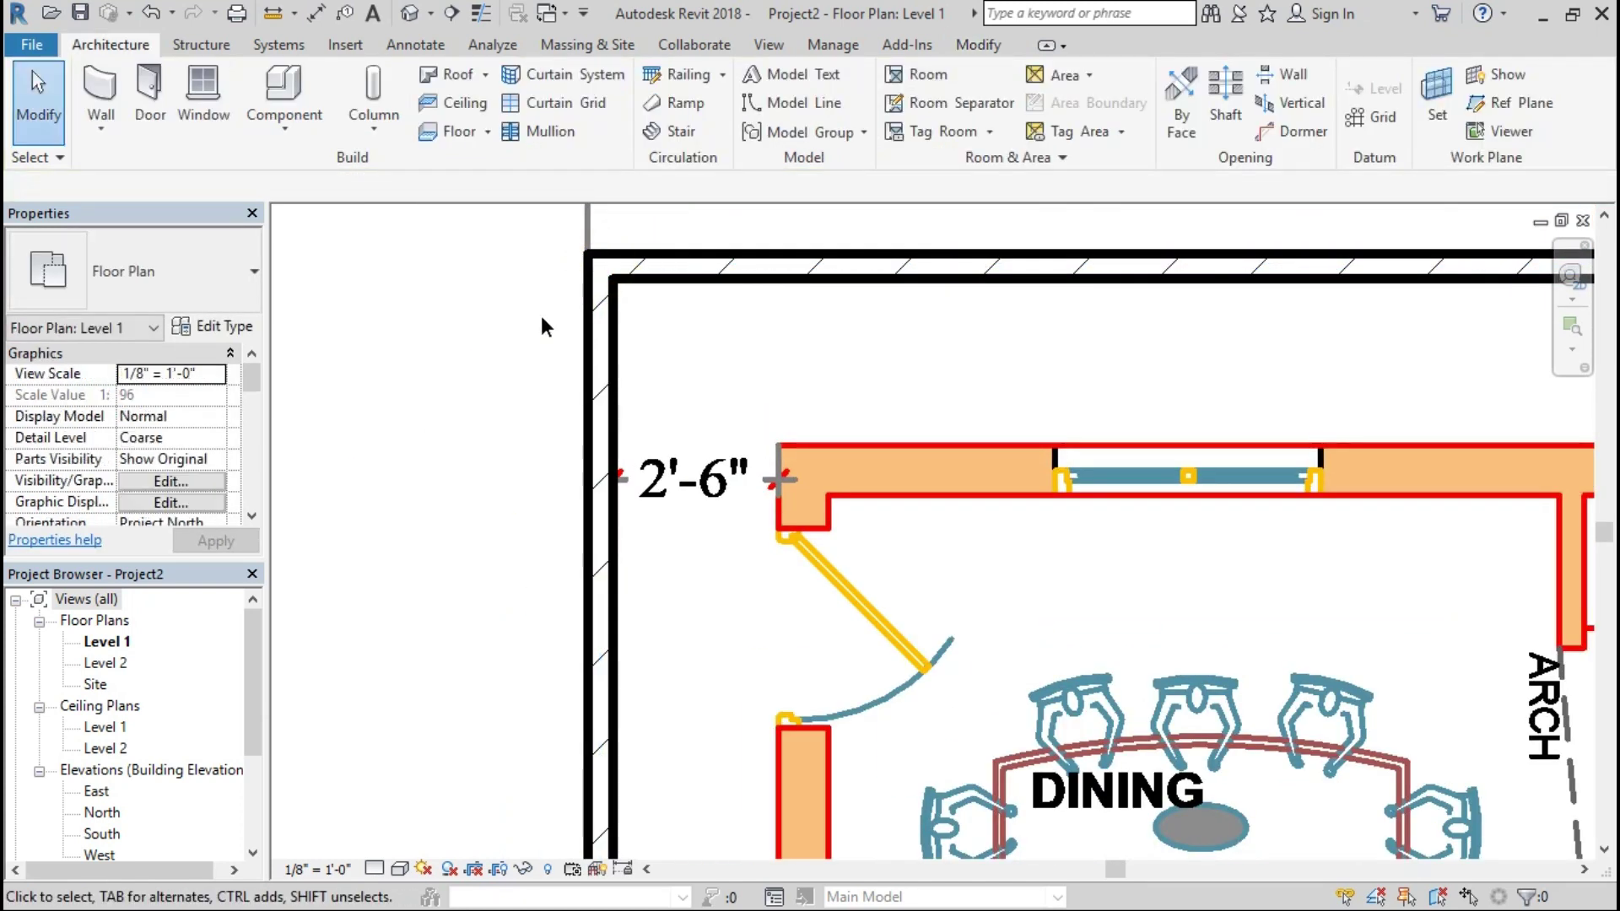
Step: Center the rooms and begin a new wall at the kitchen's corner
scroll(540, 315, down, 3)
scroll(774, 233, down, 2)
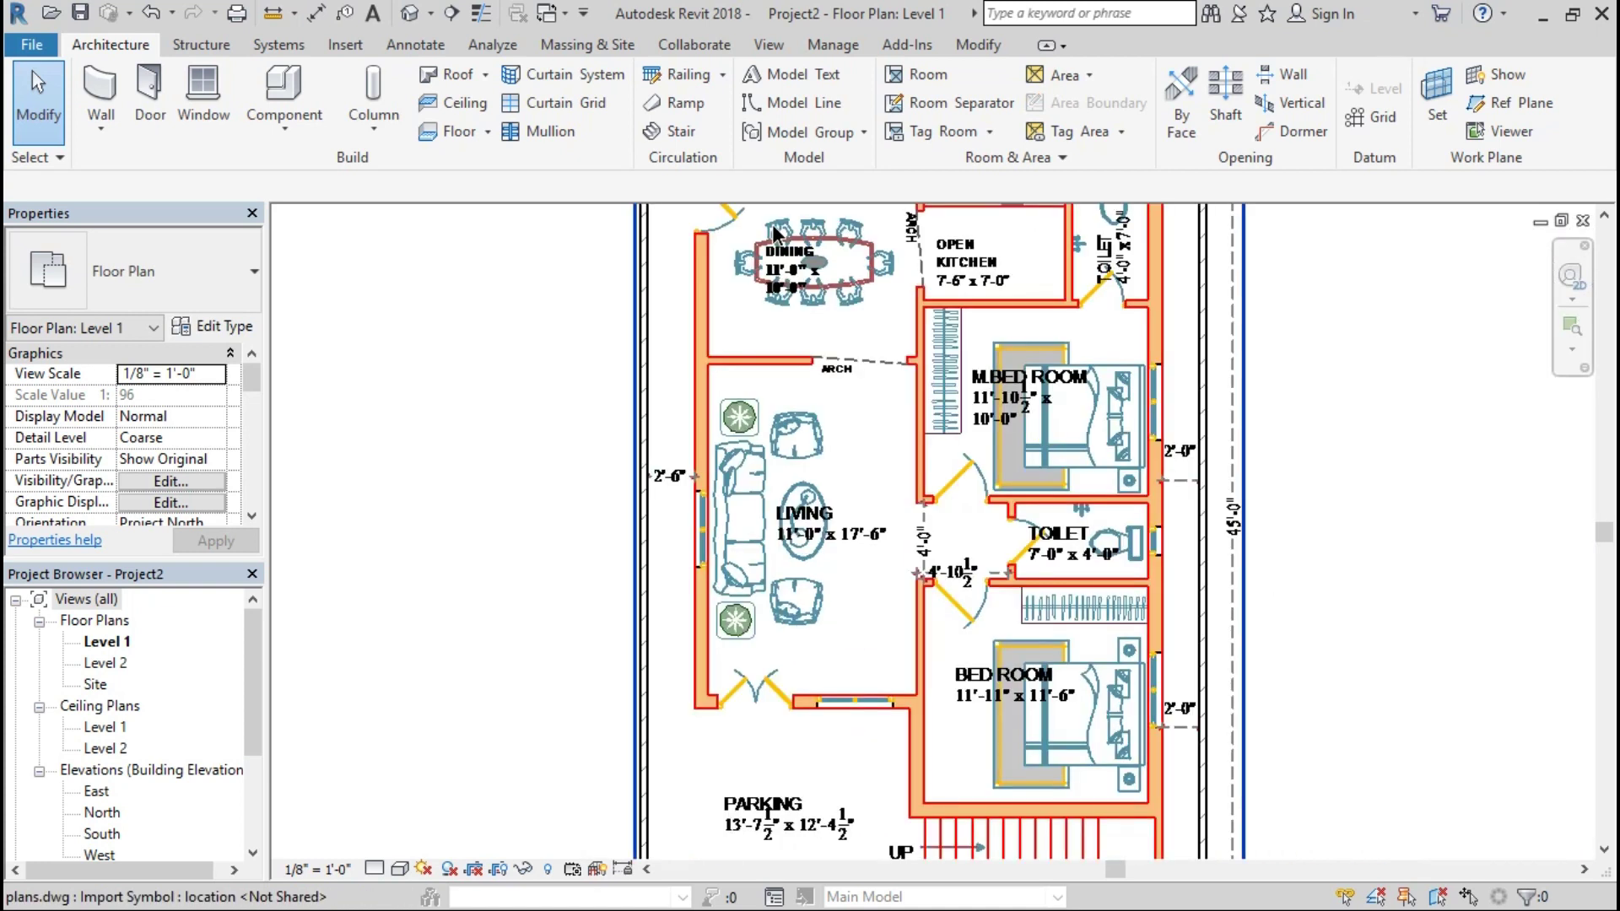
middle_drag(1411, 278, 1271, 419)
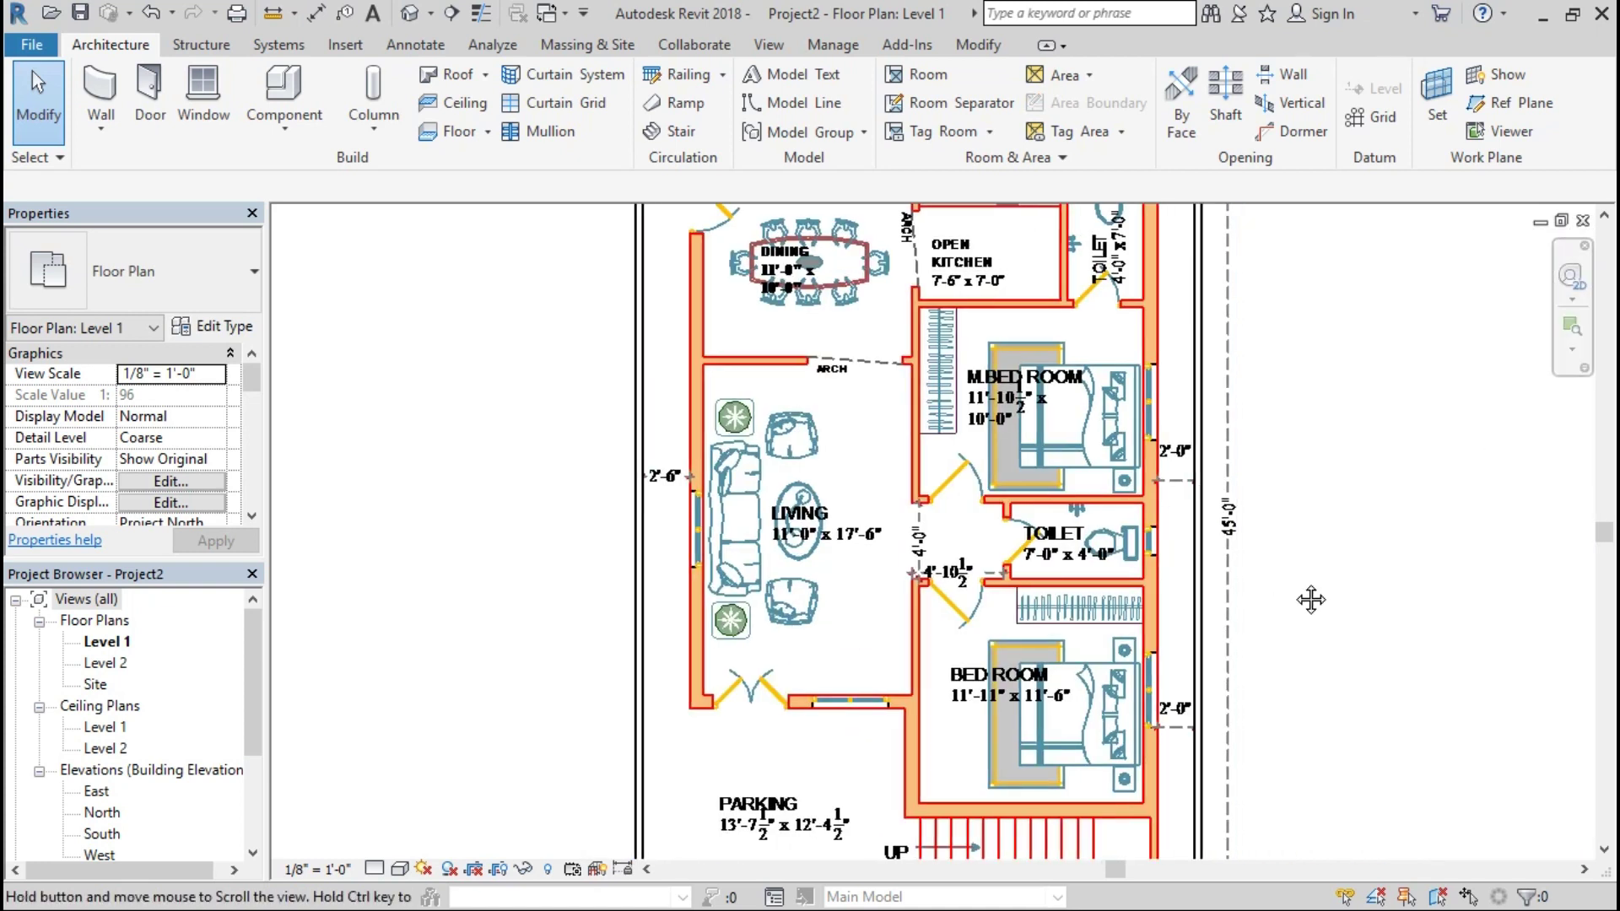
click(101, 89)
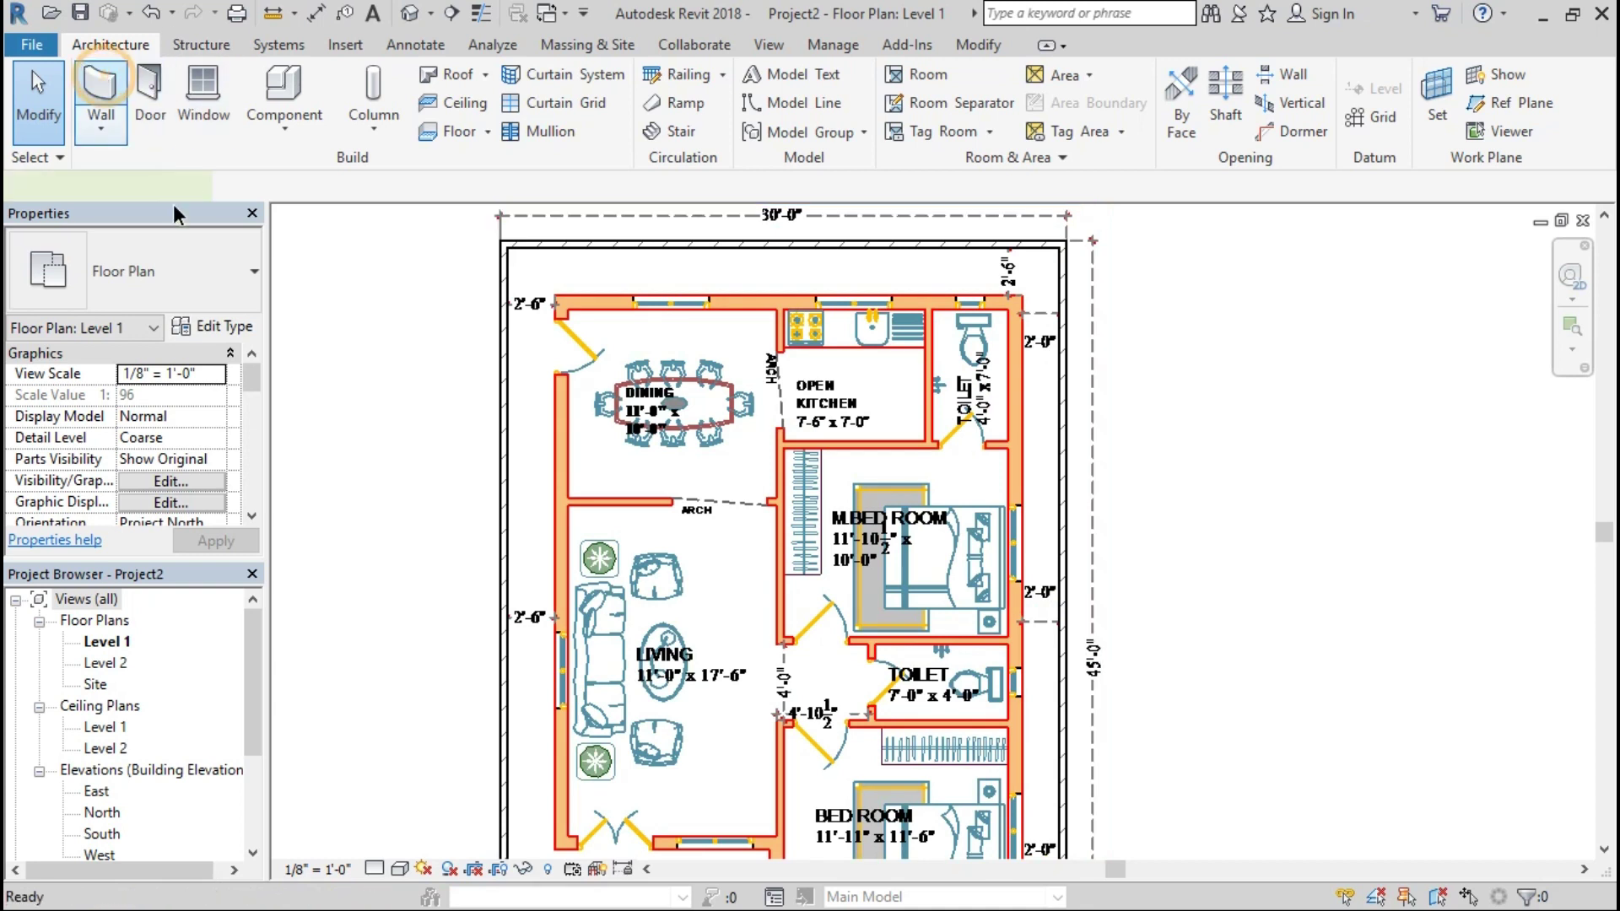
scroll(661, 336, up, 1)
scroll(776, 308, up, 1)
scroll(818, 296, up, 2)
click(819, 295)
ctrl+scroll(818, 422, down, 3)
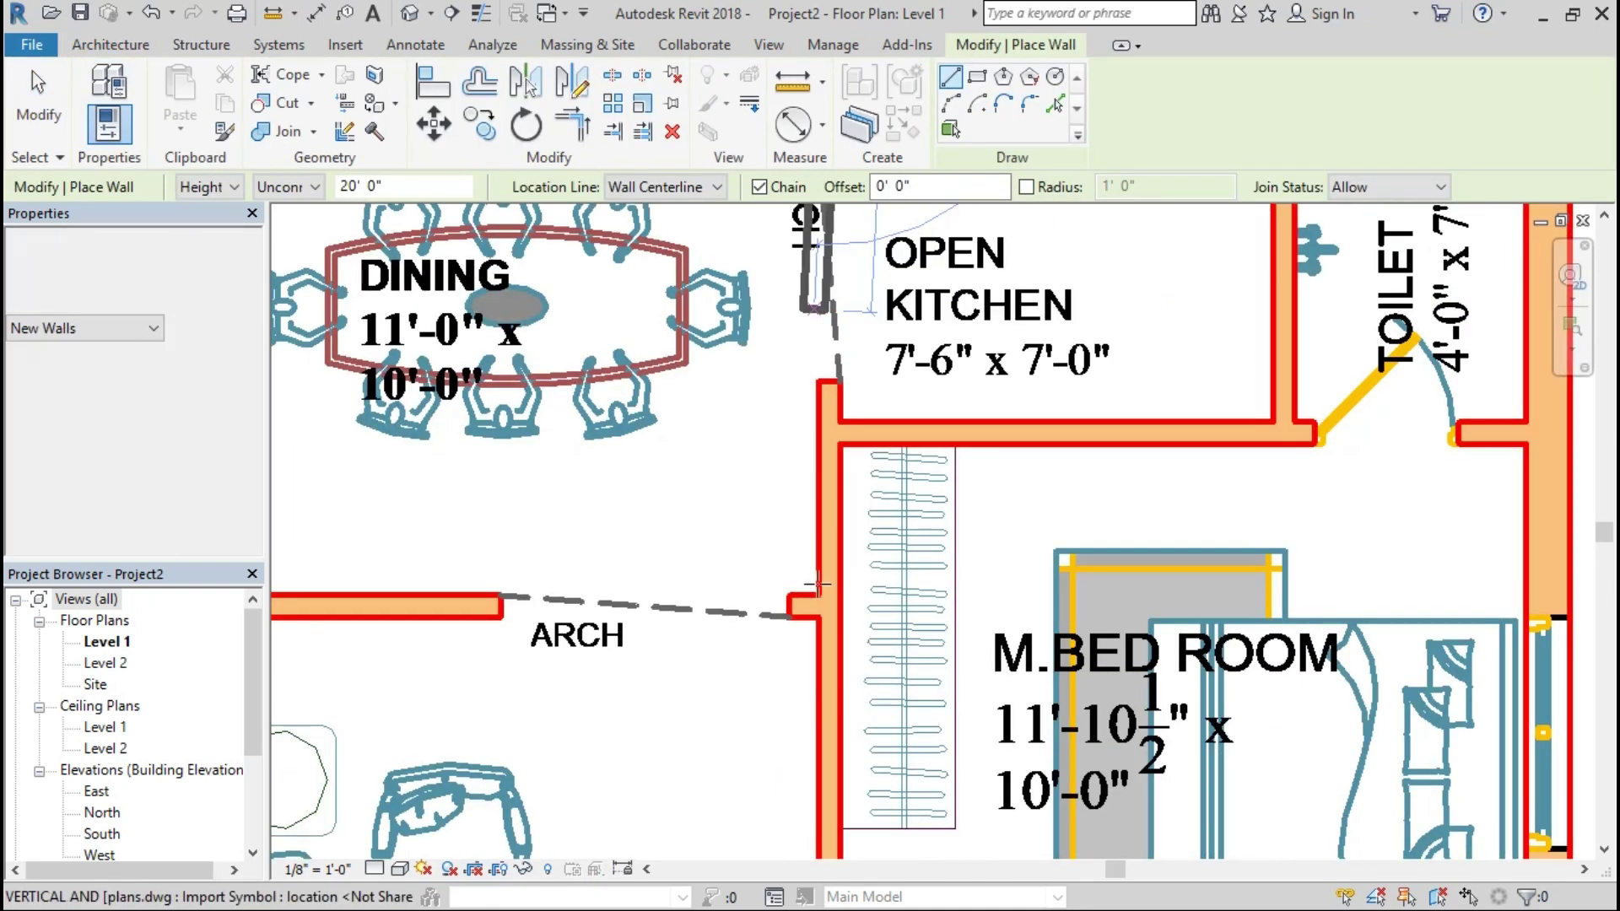
ctrl+scroll(823, 549, down, 3)
ctrl+scroll(825, 642, down, 3)
ctrl+scroll(825, 641, down, 3)
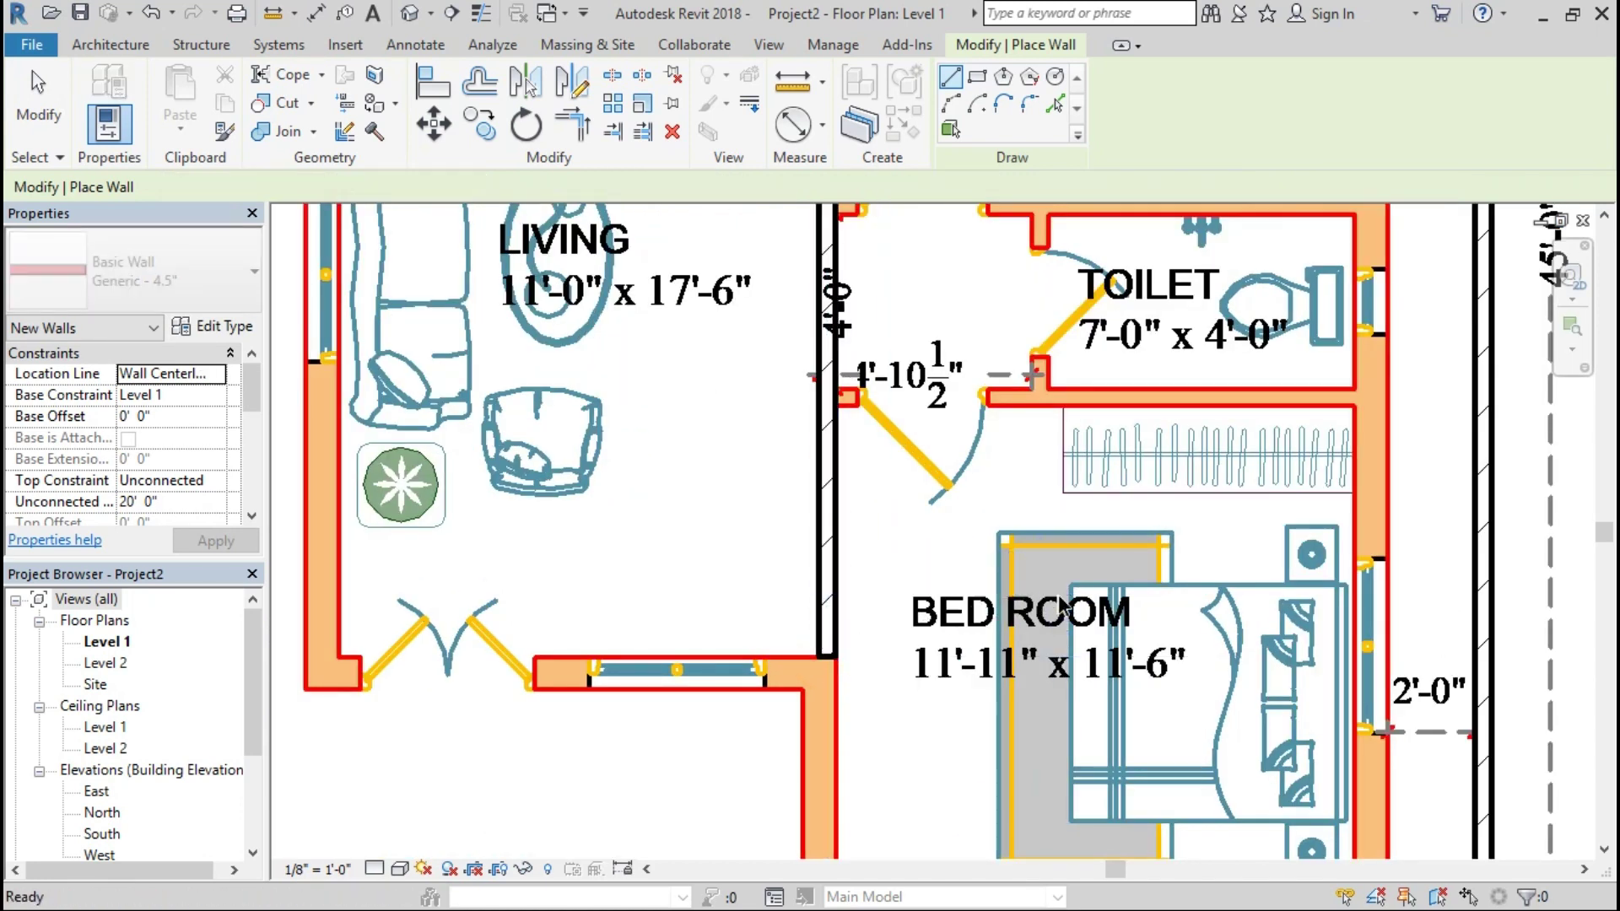
scroll(1350, 389, up, 1)
scroll(1351, 390, up, 1)
Step: Trace the wall along the toilet's top edge to the right exterior wall, plus a short wall by the toilet door
click(550, 390)
scroll(1070, 550, down, 2)
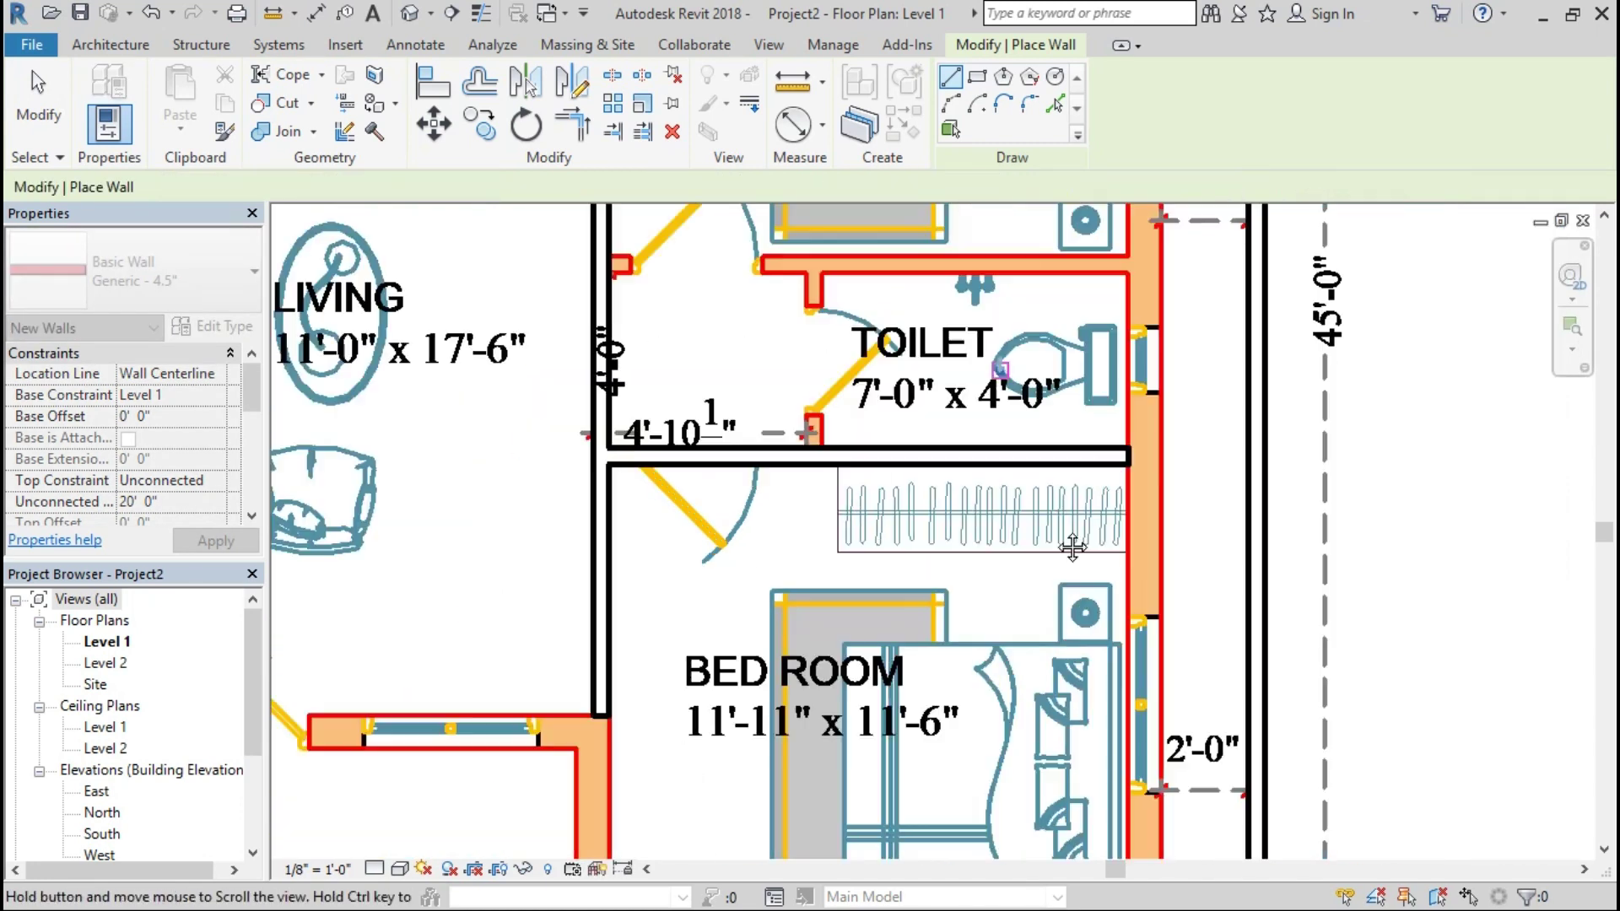
ctrl+scroll(1070, 550, up, 3)
scroll(1188, 507, up, 2)
click(1188, 506)
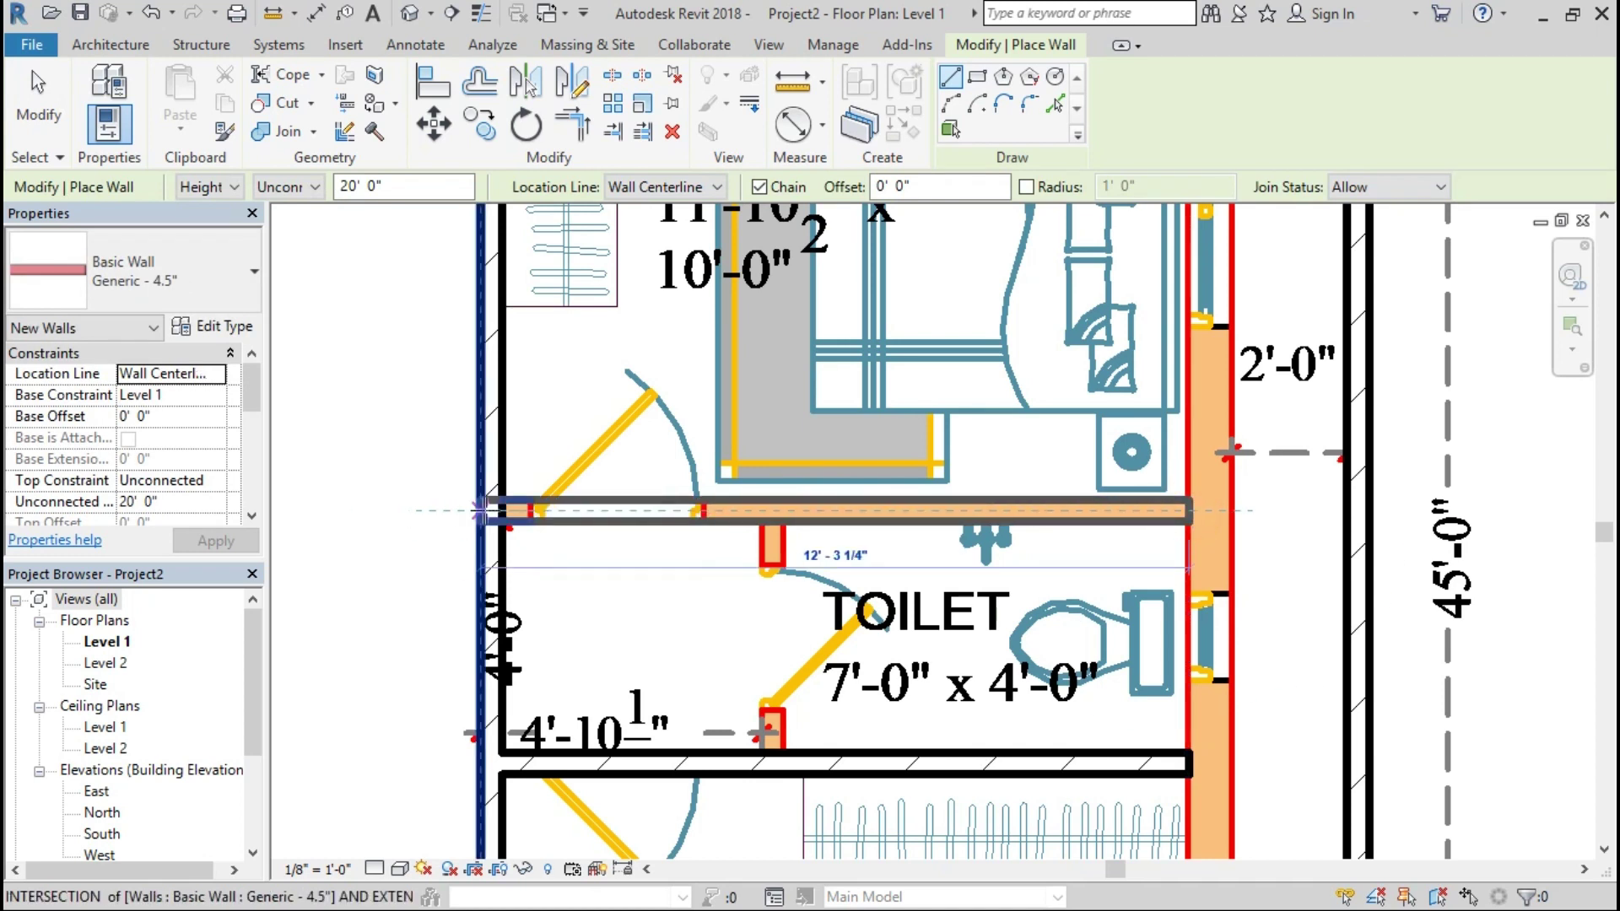
click(783, 521)
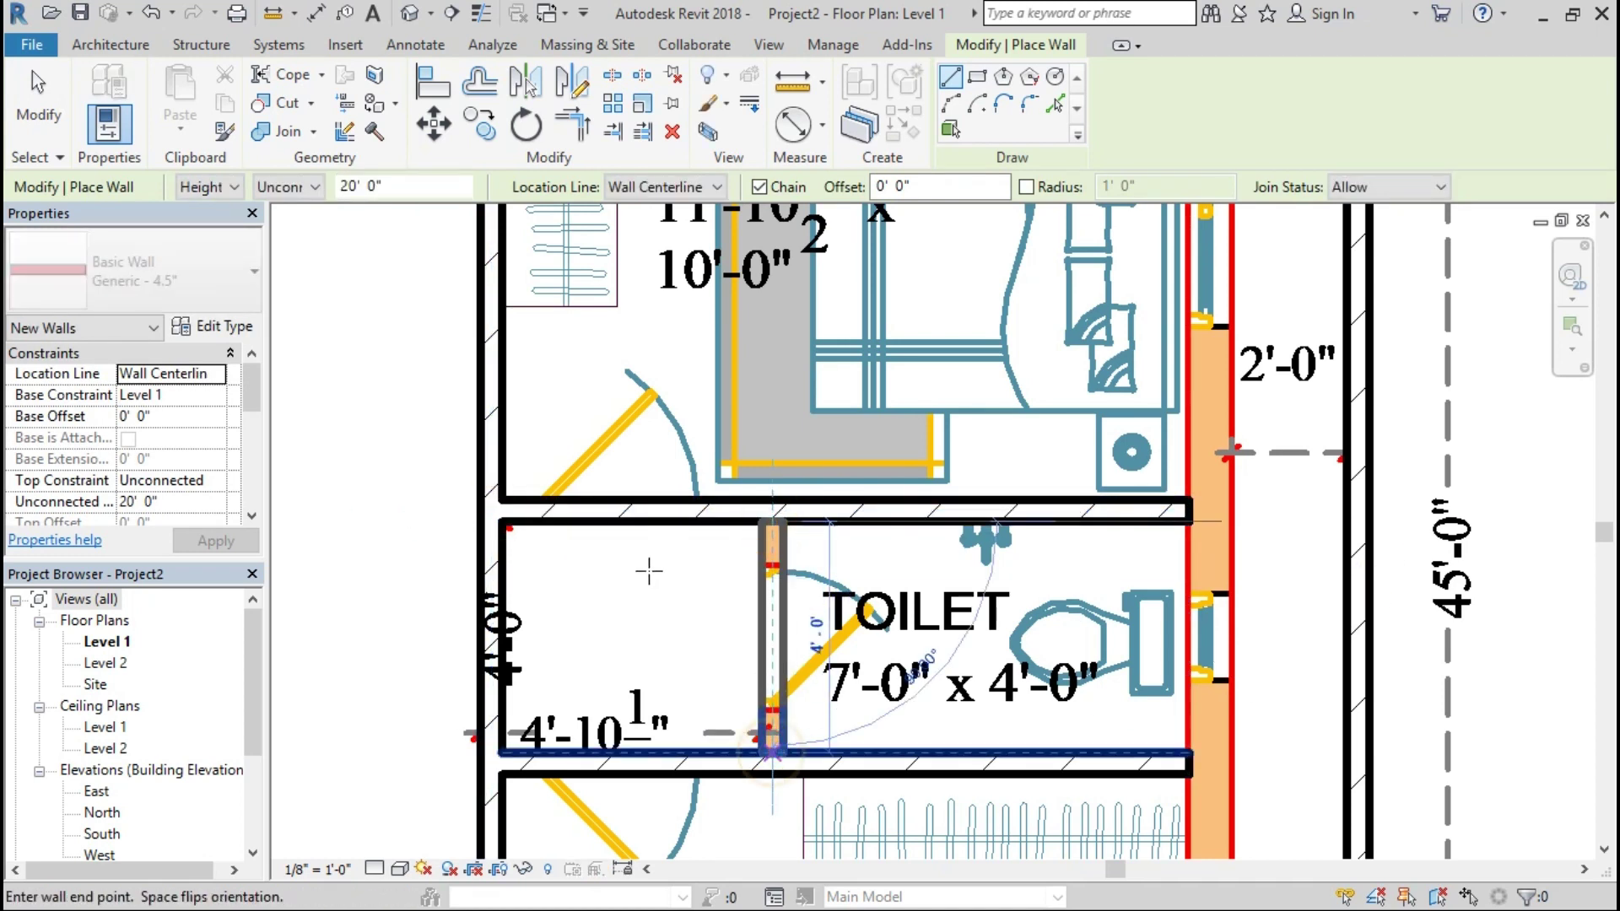
key(Escape)
Step: Trace the partition between kitchen and toilet, ending at the arch's right end
scroll(1197, 368, up, 3)
scroll(1196, 368, up, 1)
scroll(1197, 368, up, 2)
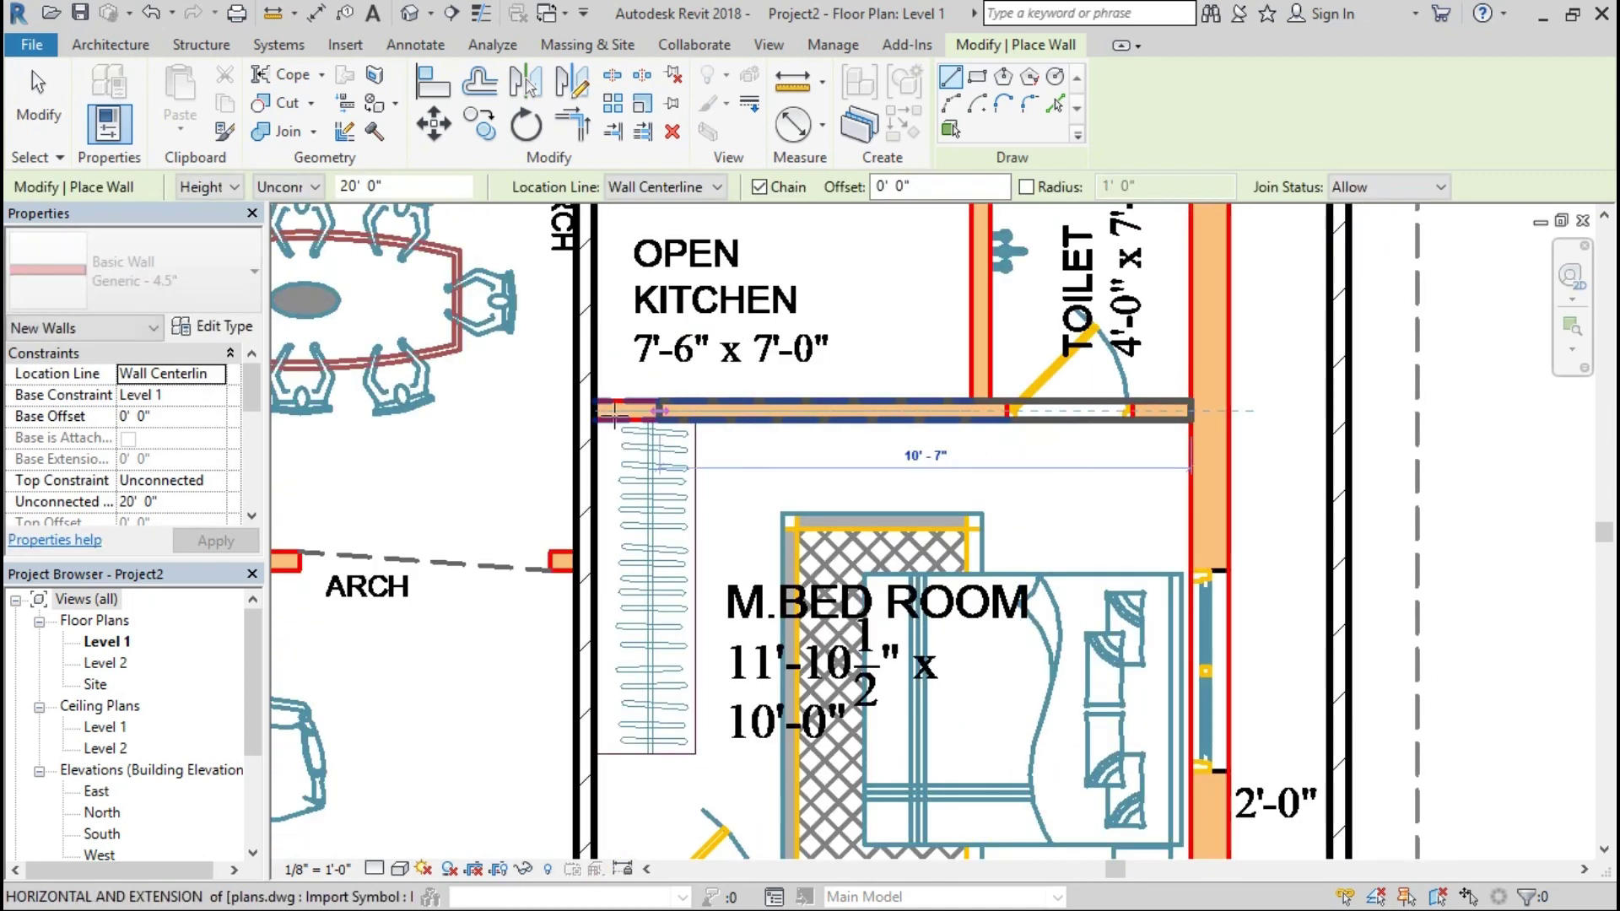
click(980, 404)
scroll(974, 354, up, 2)
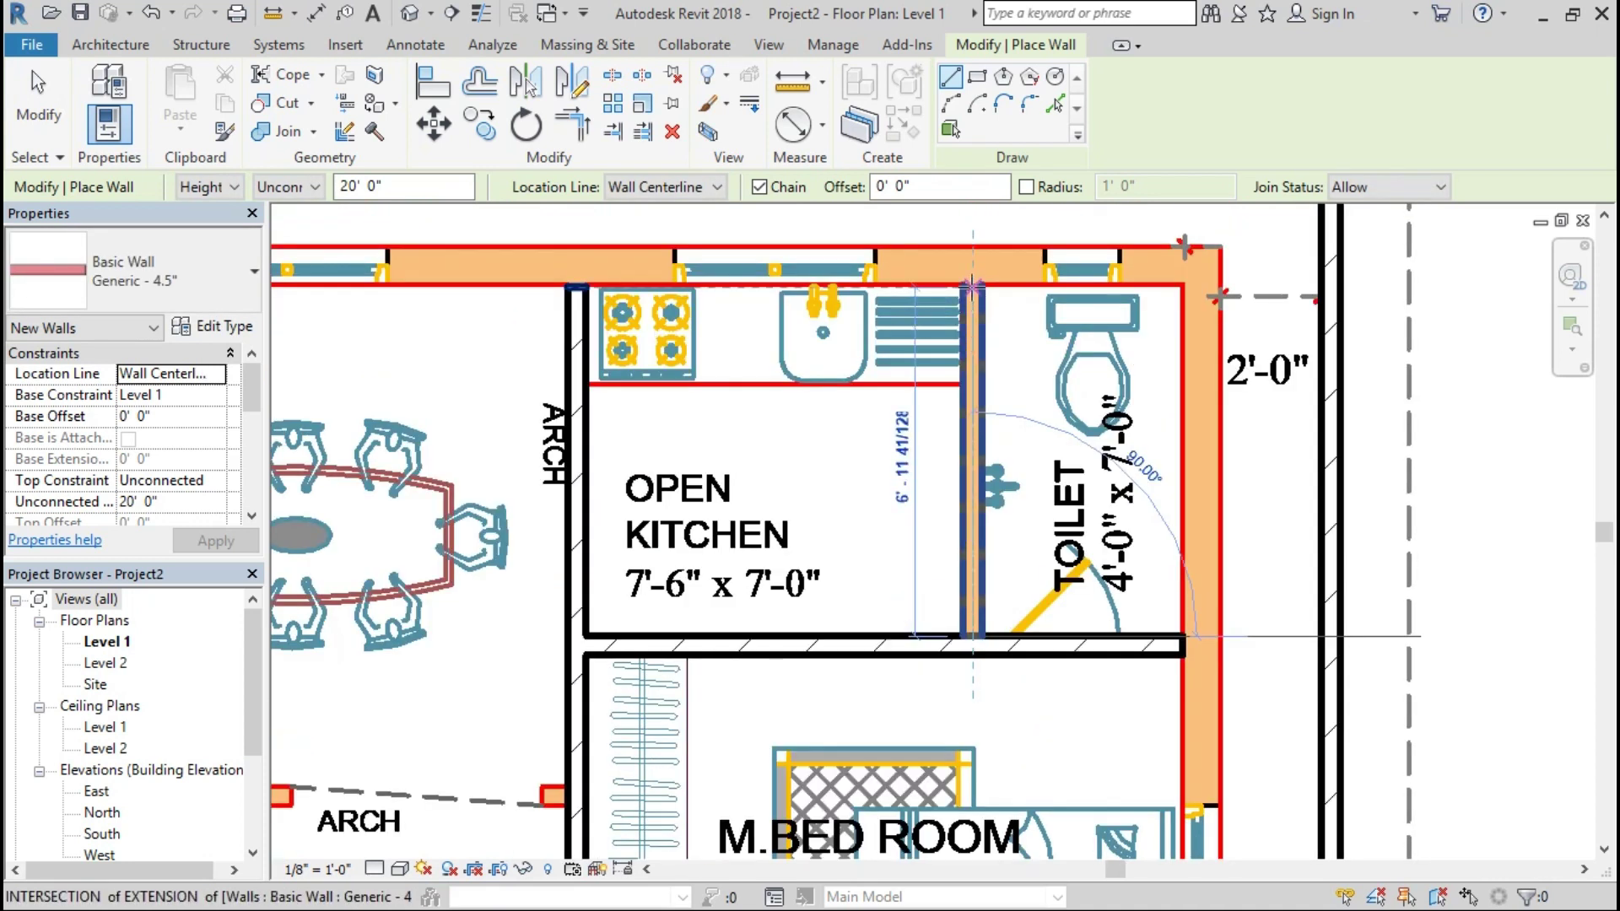
scroll(987, 246, down, 2)
middle_drag(759, 540, 1068, 430)
scroll(962, 543, up, 2)
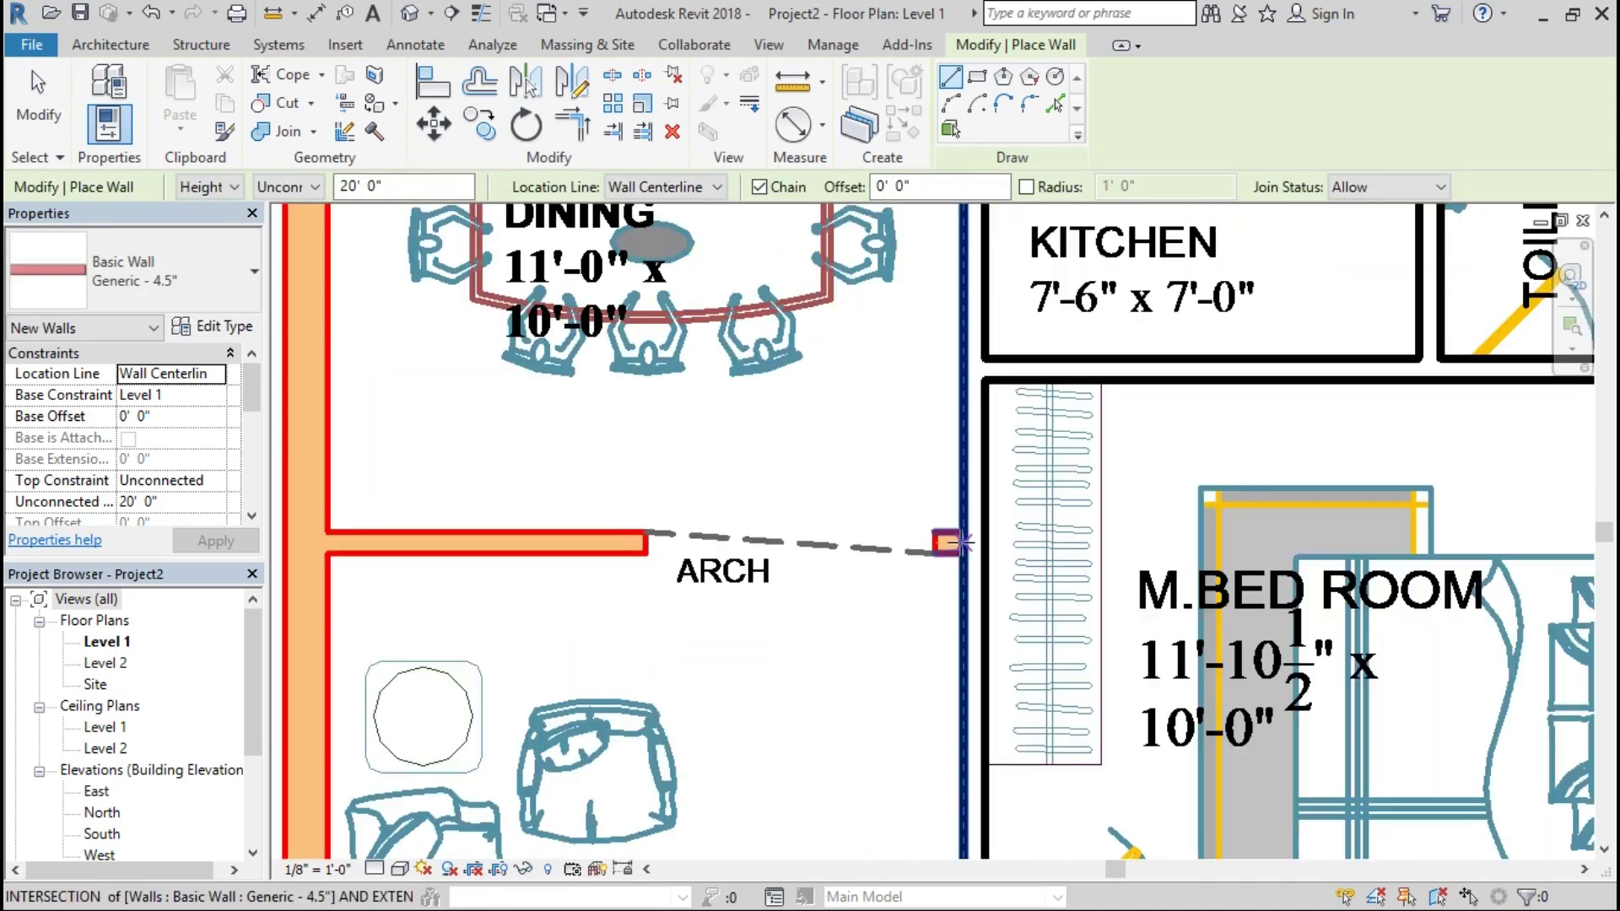
click(962, 543)
key(Escape)
Step: Try a wall at the bedroom's lower-right corner near the stair, cancel it, and review the rooms
scroll(525, 410, down, 2)
mouse_move(525, 409)
middle_down()
mouse_move(780, 277)
mouse_move(777, 205)
middle_up()
scroll(1114, 652, up, 2)
scroll(1113, 652, up, 2)
scroll(1113, 652, down, 2)
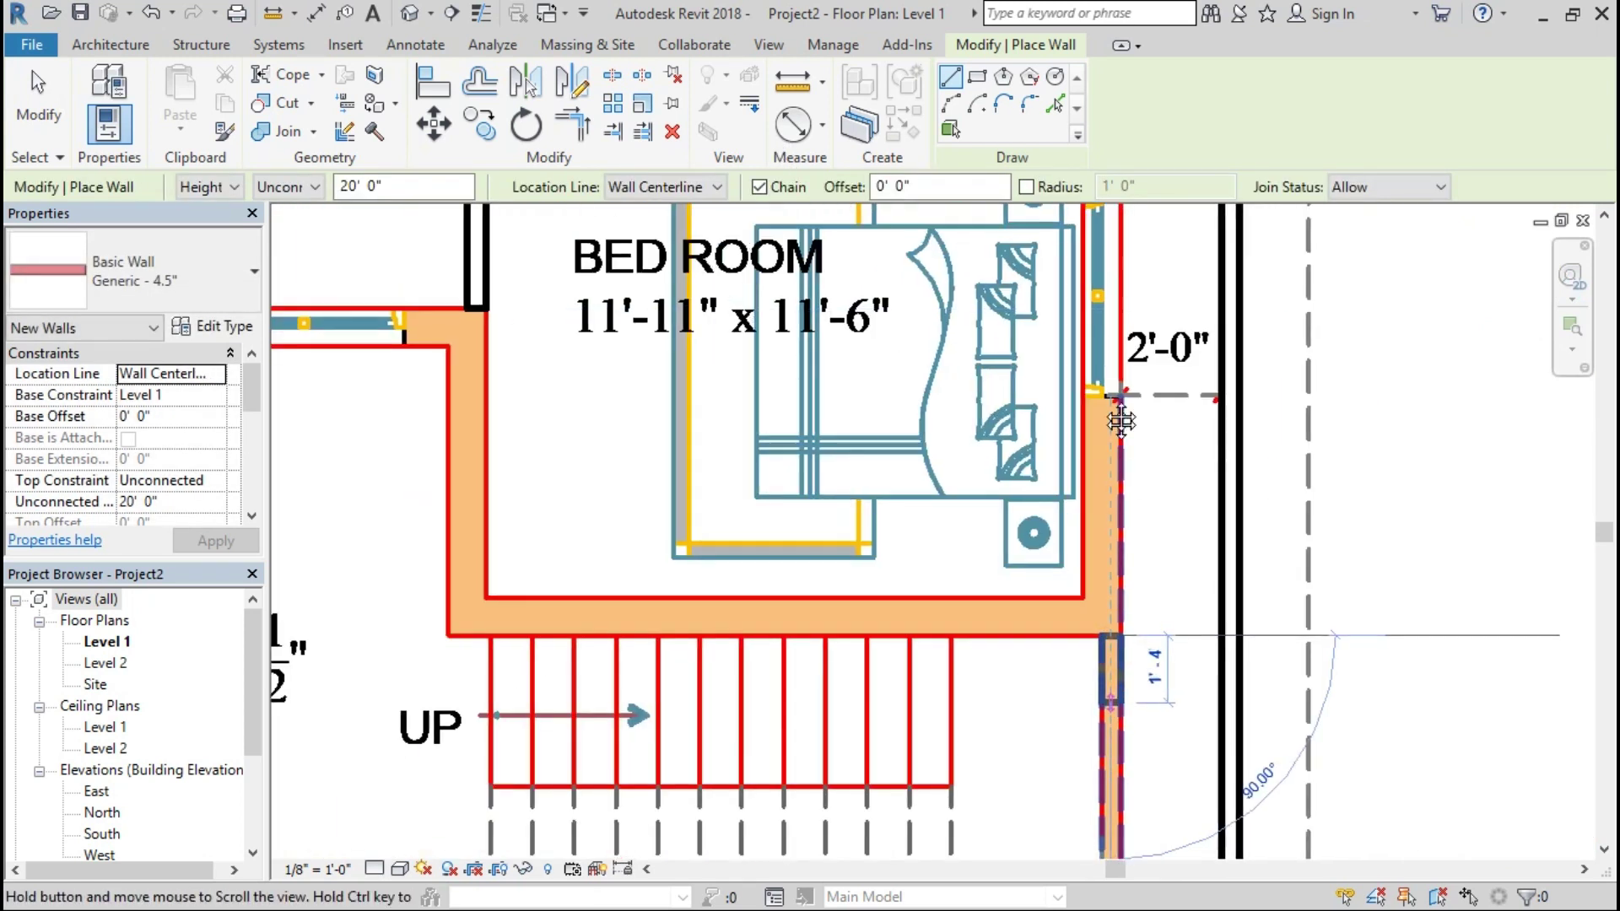
middle_drag(1113, 648, 1101, 327)
click(1099, 639)
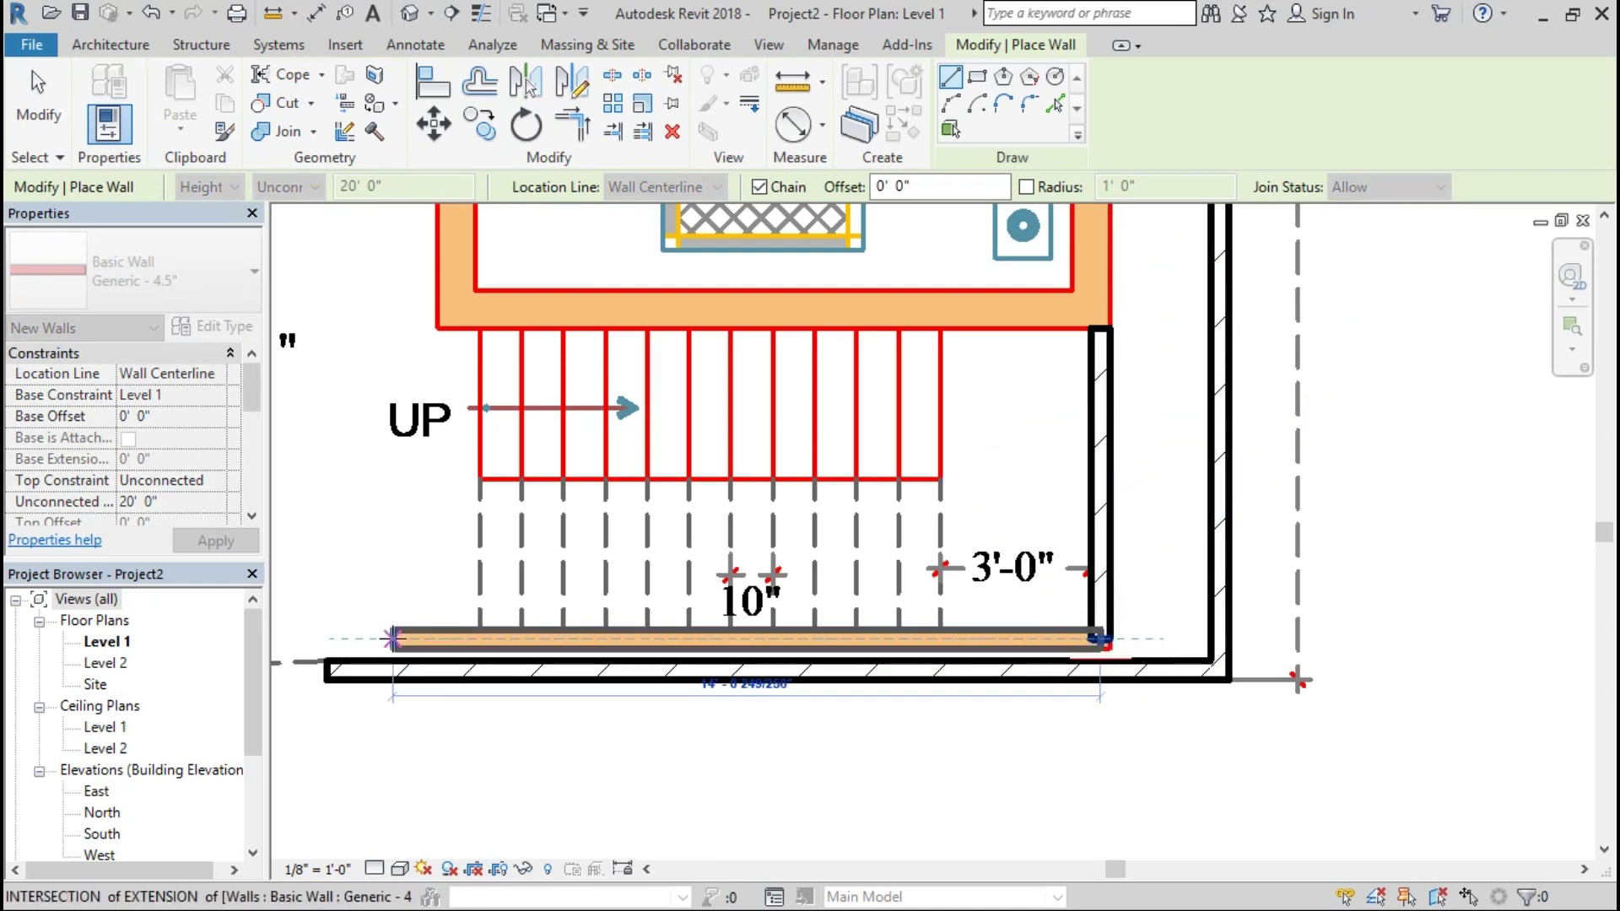
key(Escape)
mouse_move(838, 499)
middle_down()
mouse_move(1258, 727)
mouse_move(1422, 518)
mouse_move(1432, 793)
middle_up()
middle_drag(1432, 354, 1384, 760)
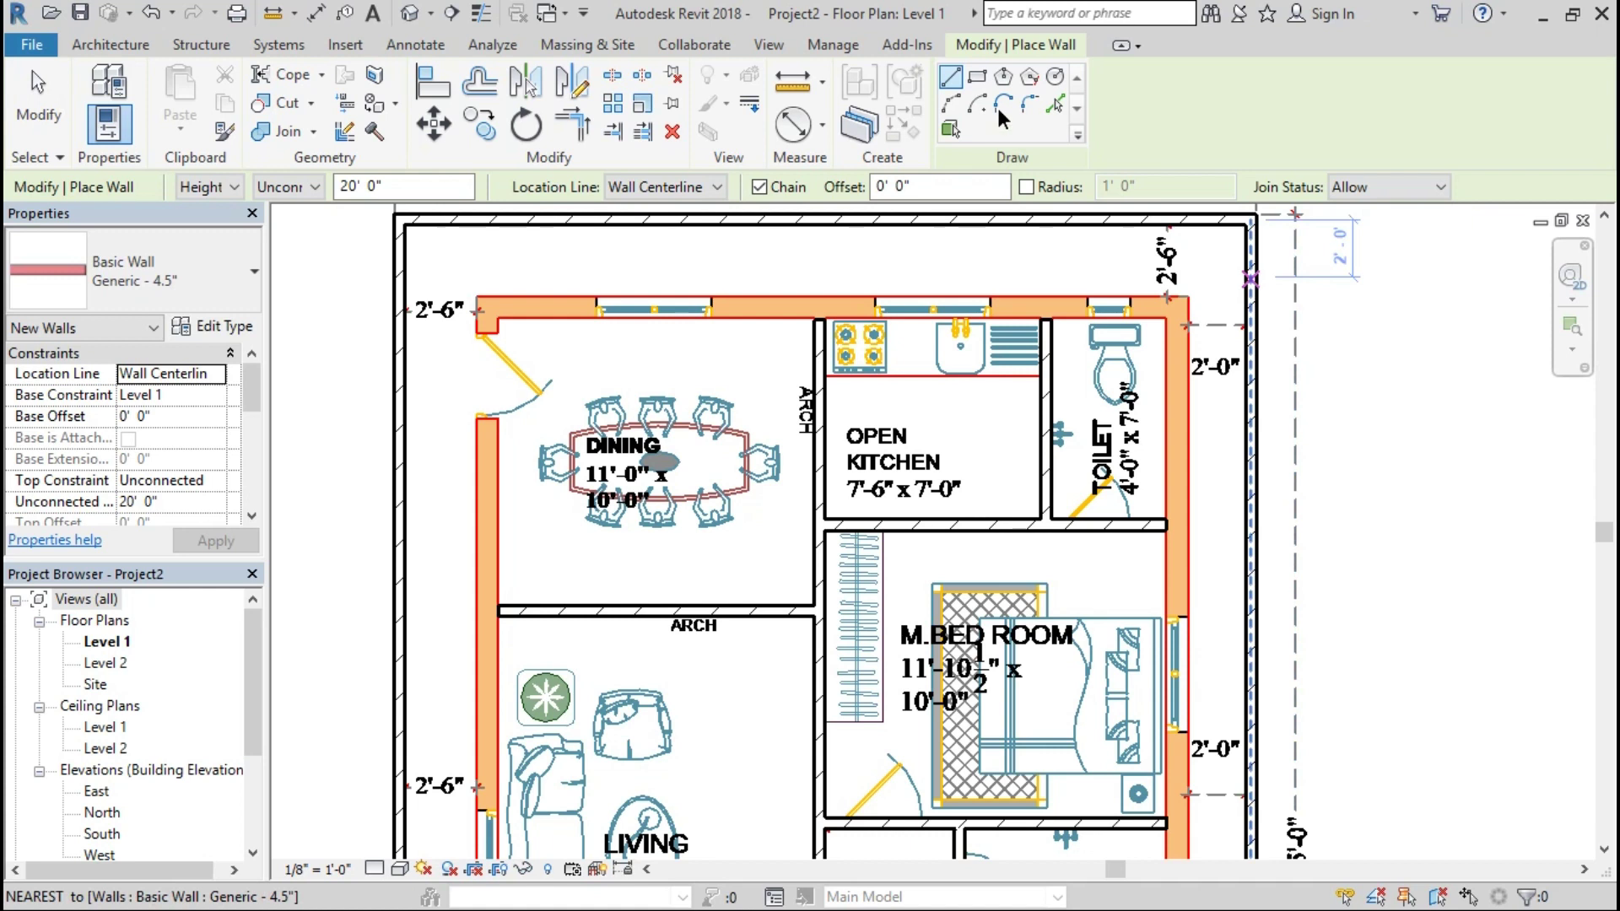
Step: Duplicate Generic - 8" as Generic - 9" and set its structure layer to 9"
click(118, 235)
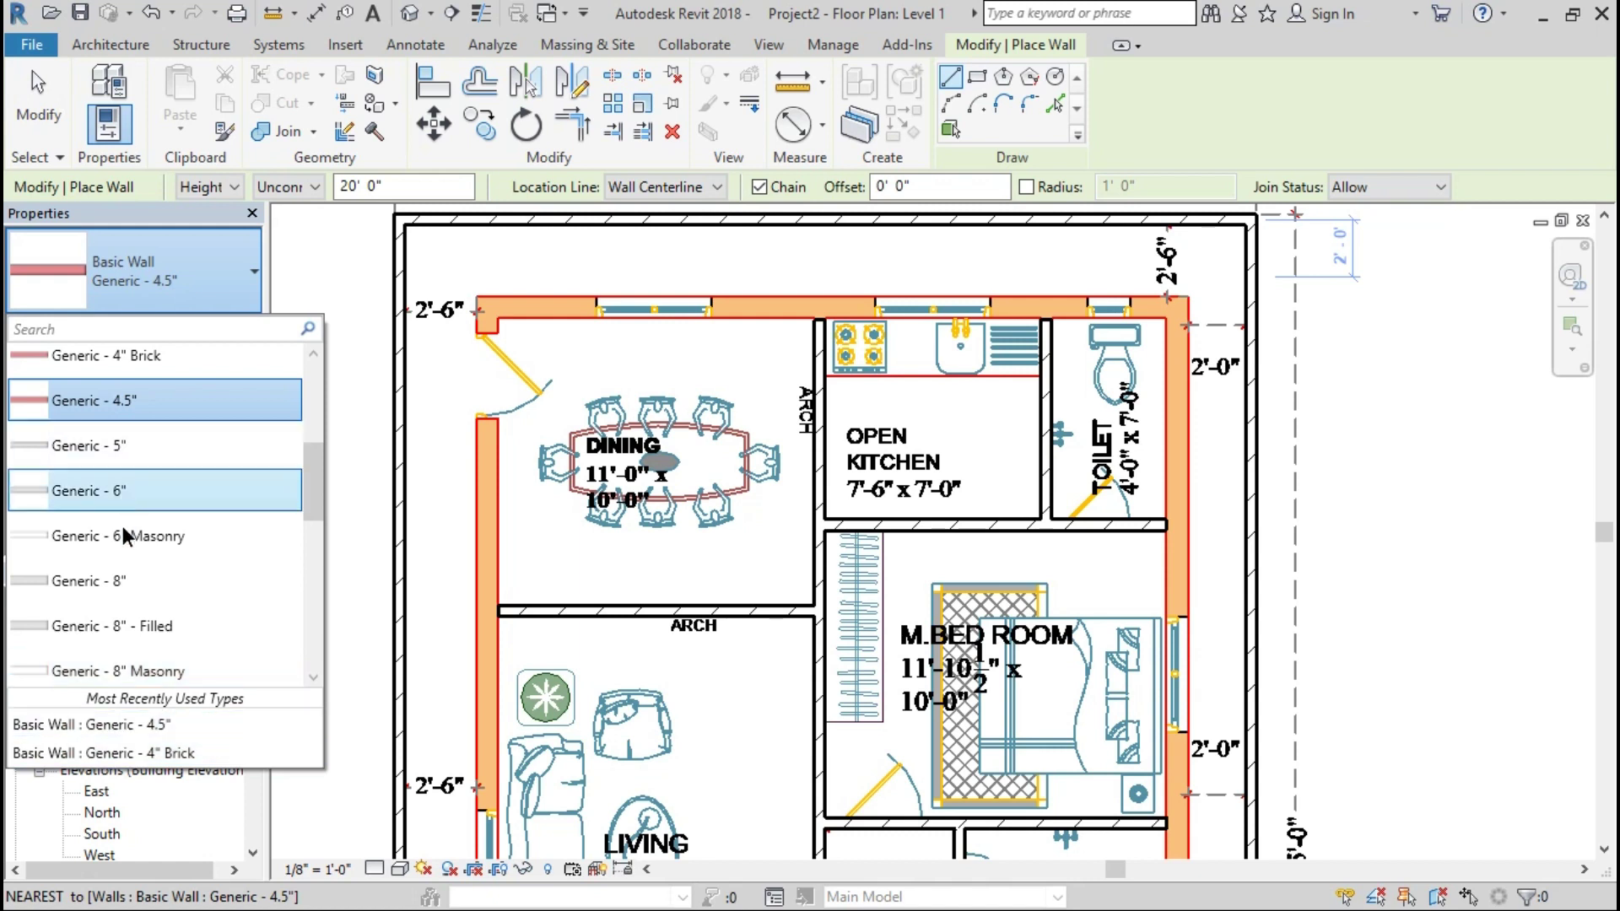
click(133, 575)
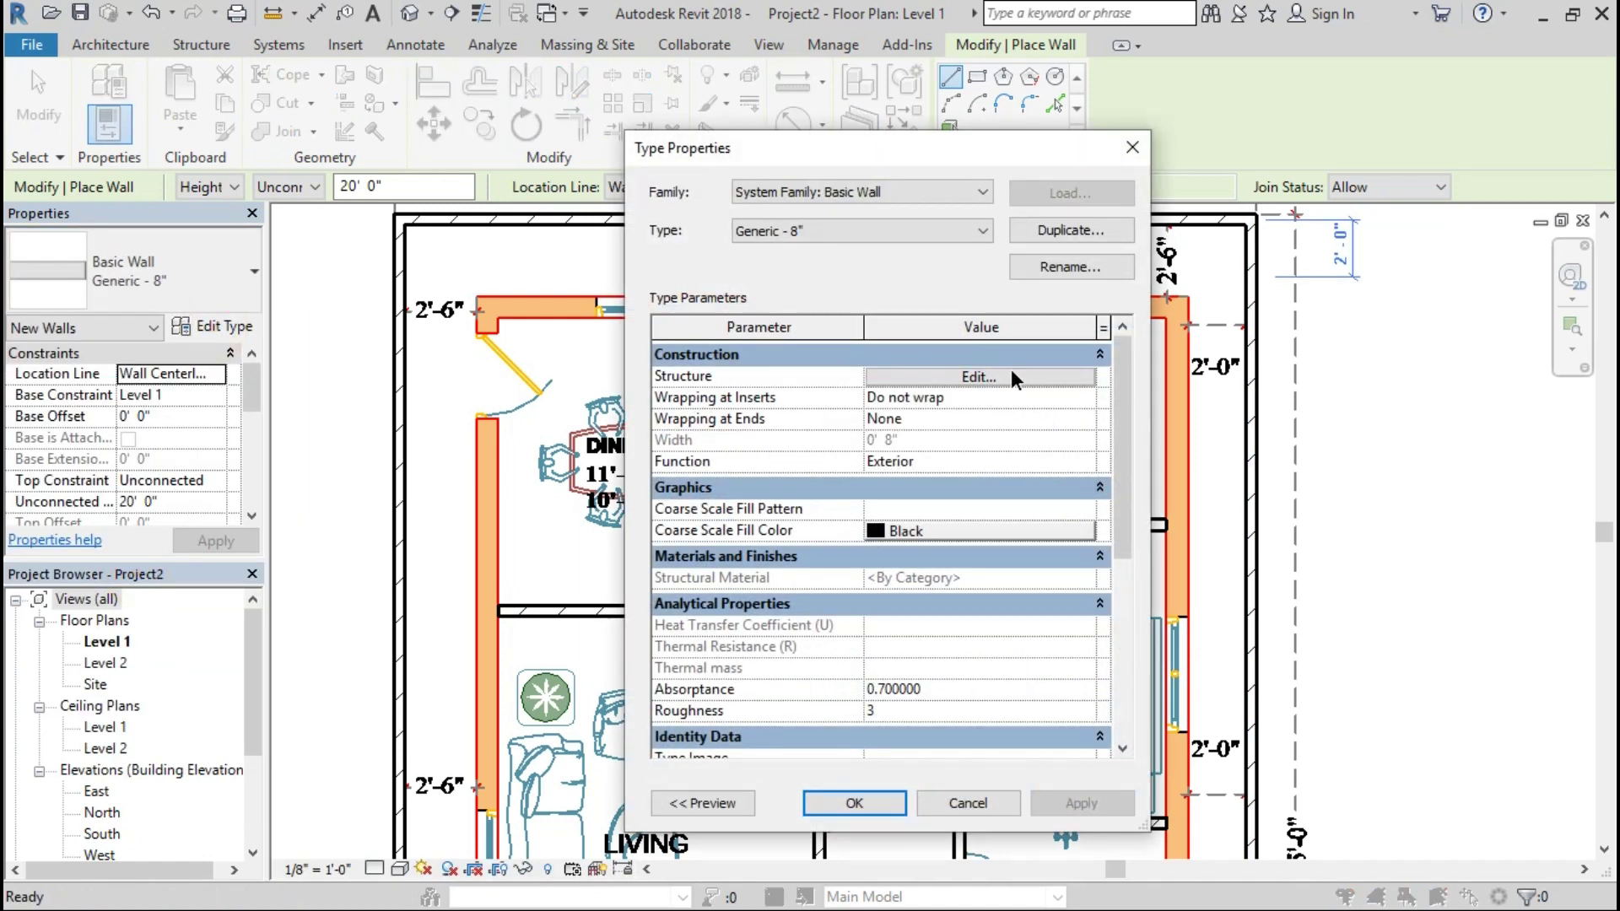
click(1097, 230)
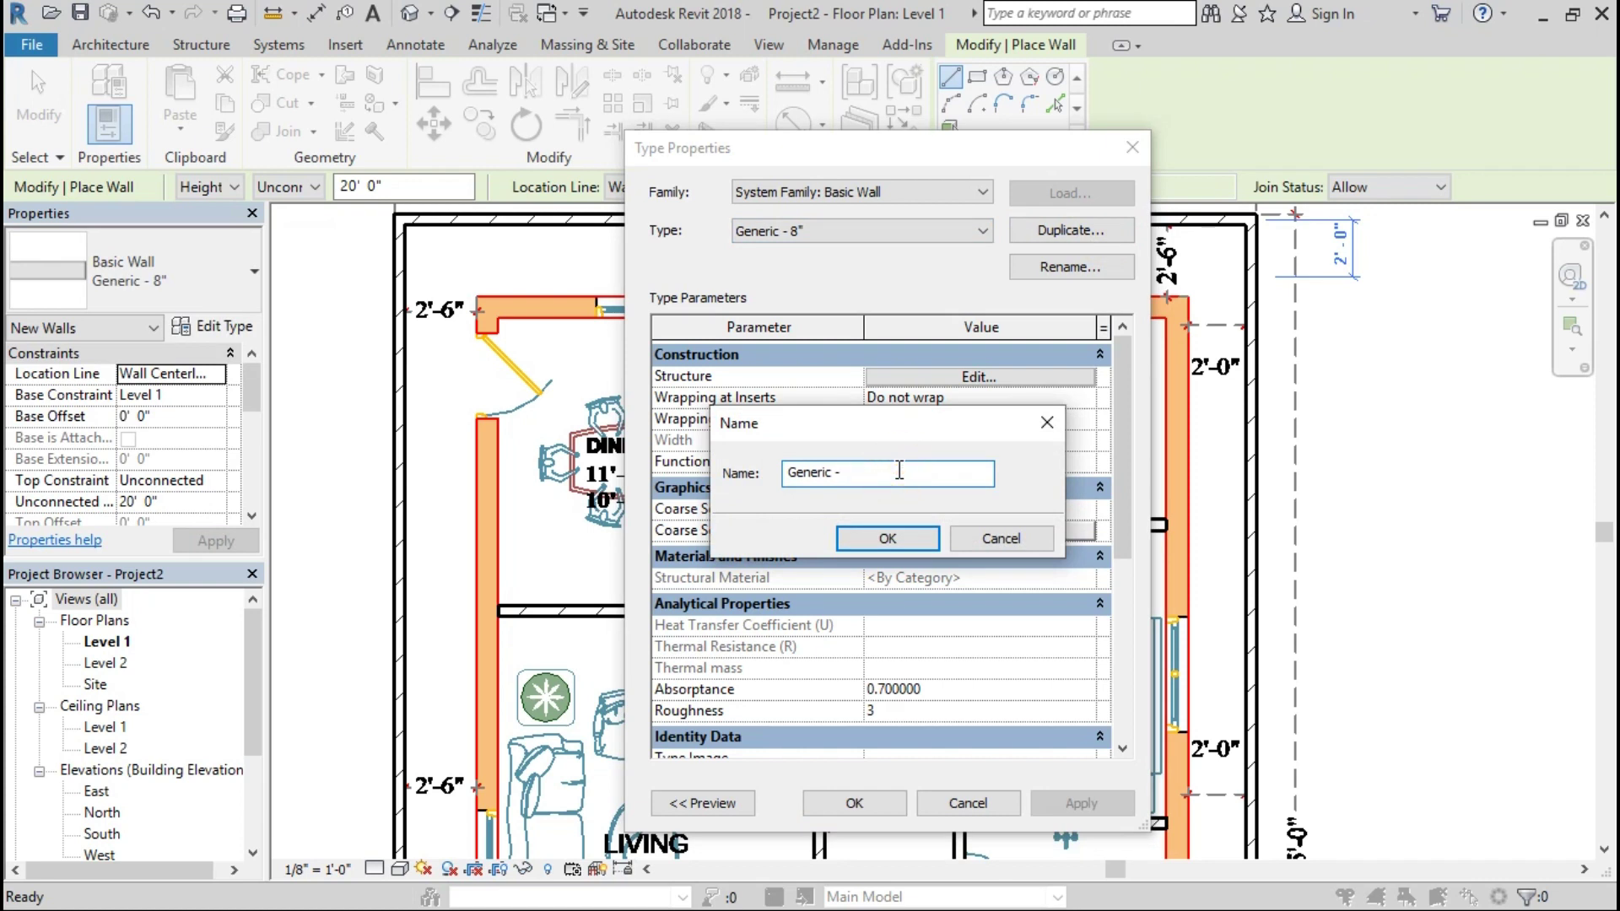
click(881, 544)
click(942, 380)
text(6")
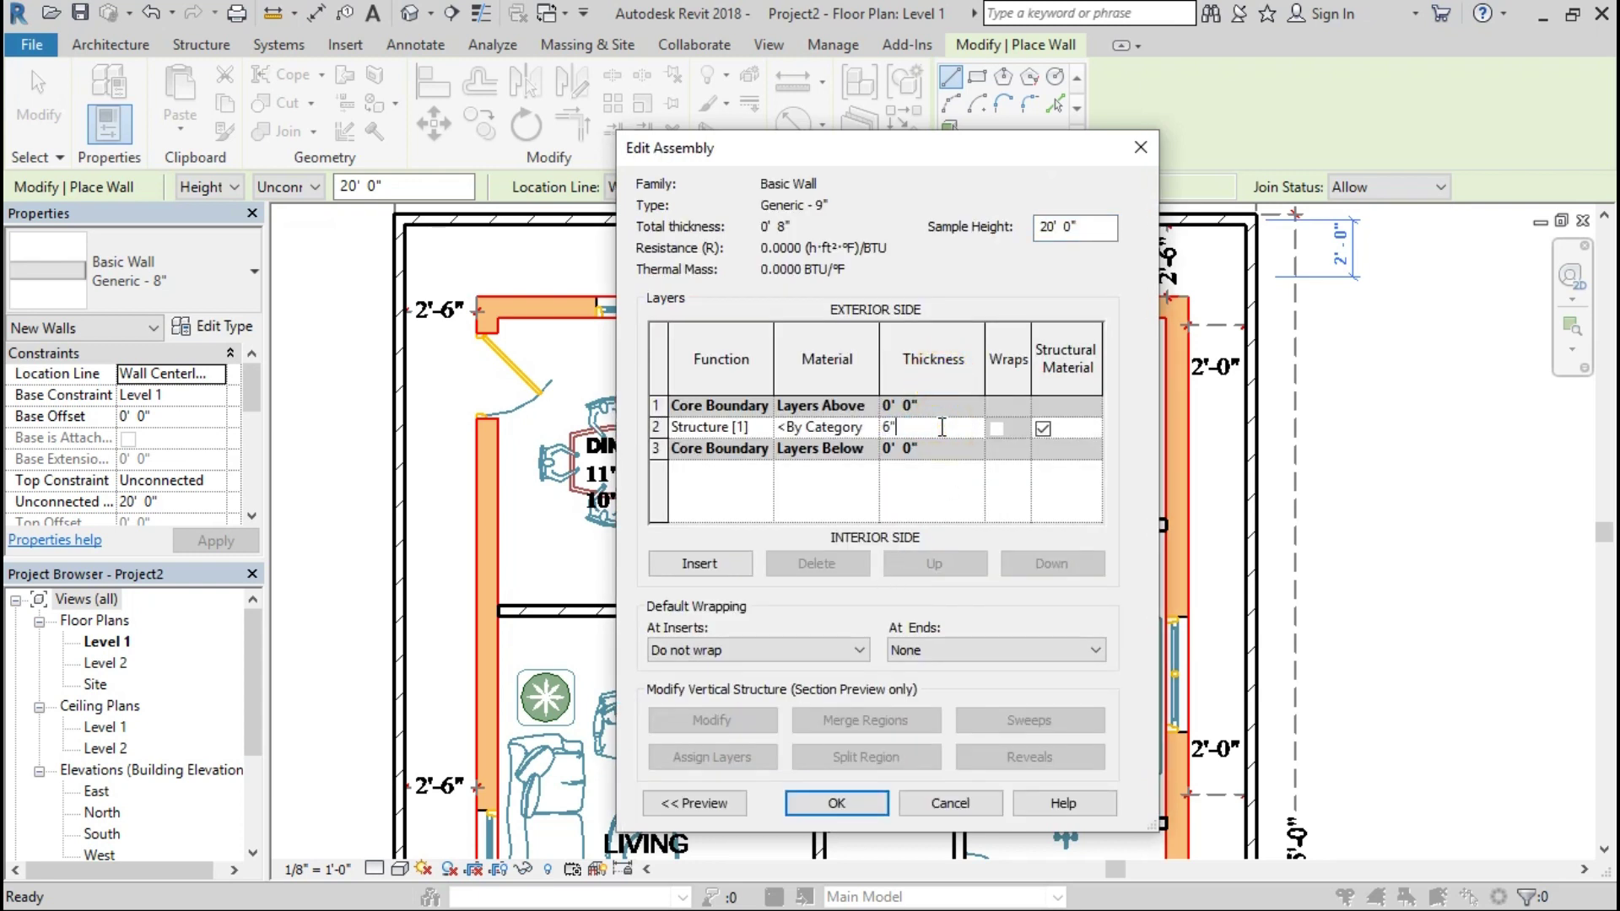
key(BackSpace)
key(BackSpace)
text(9")
click(863, 806)
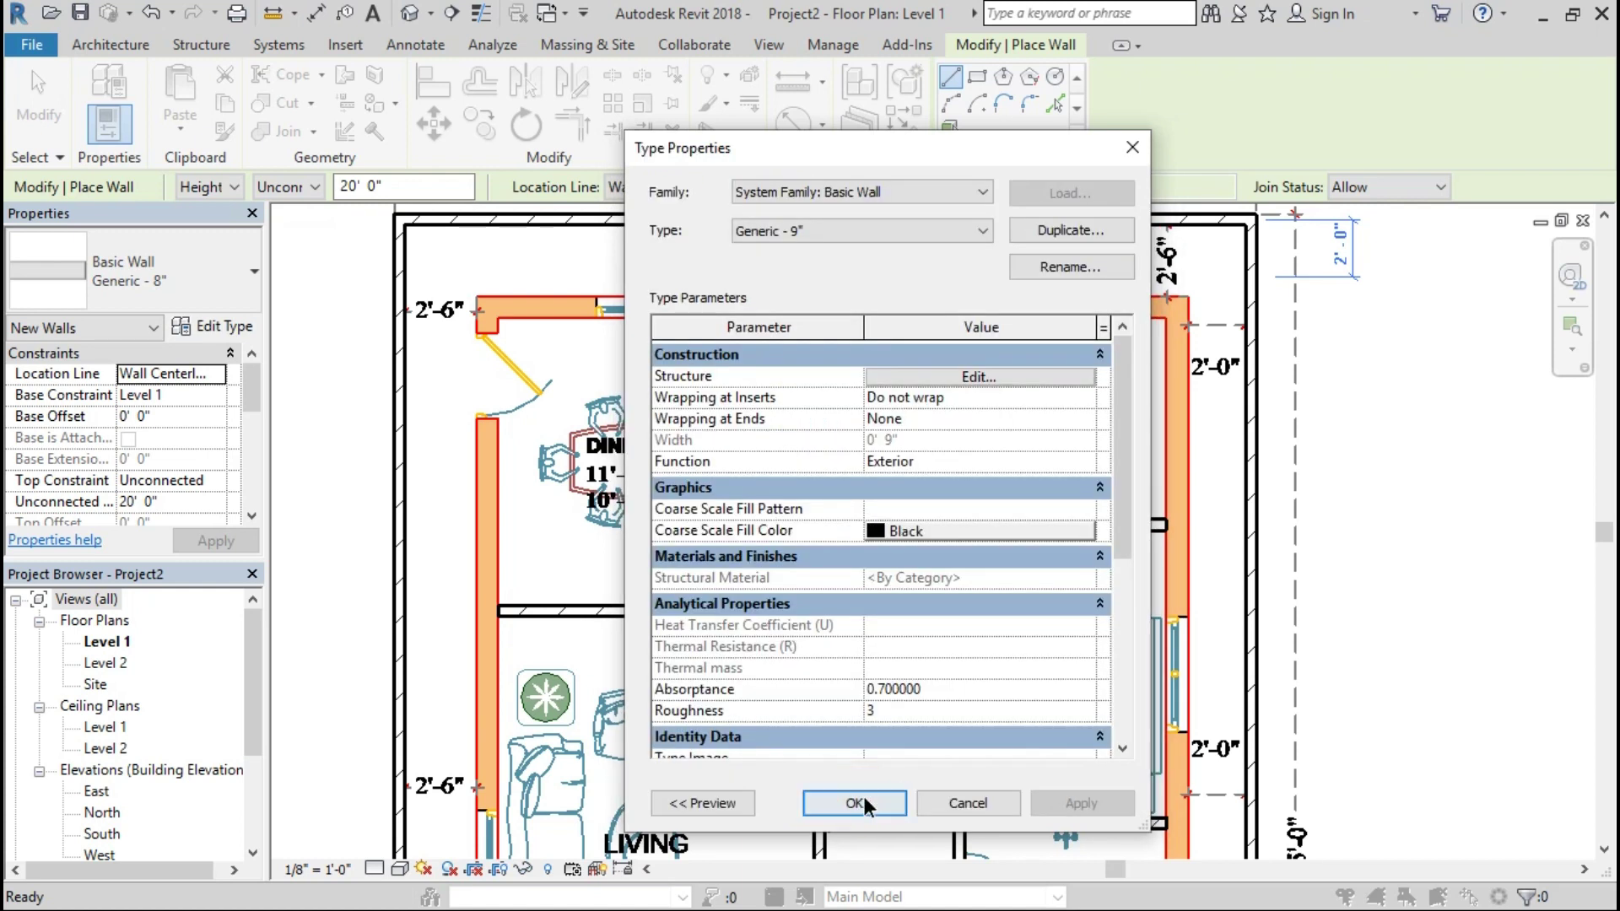
click(864, 804)
Step: Trace the 9" top outer wall between the top corners, then undo the last wall
scroll(485, 314, up, 3)
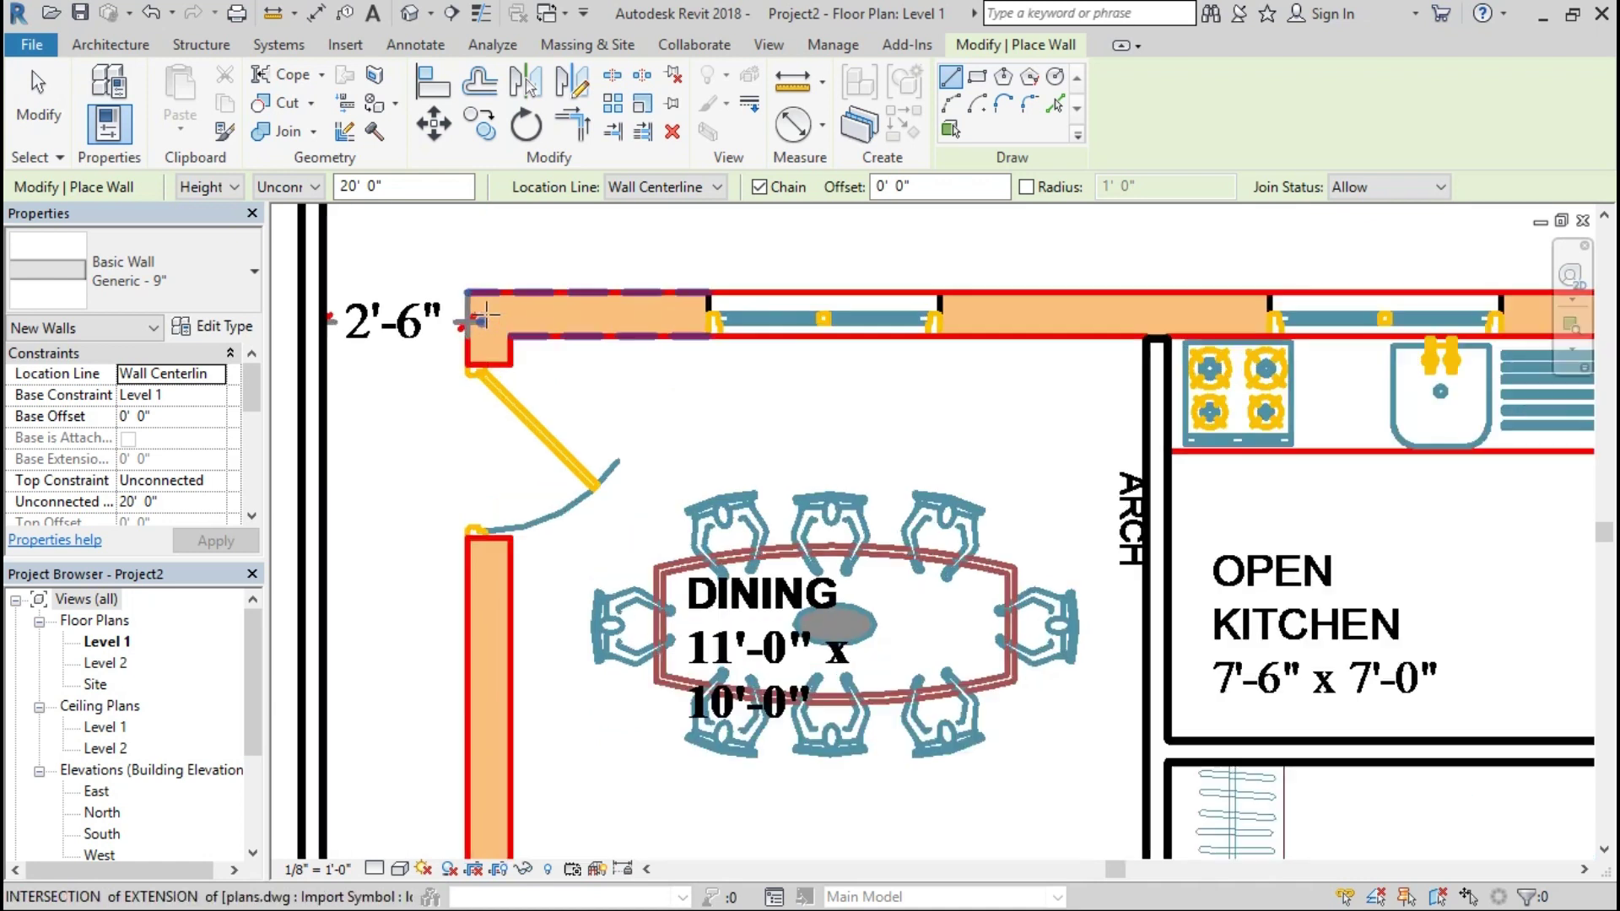
scroll(481, 316, up, 2)
click(466, 320)
middle_drag(1519, 329, 648, 328)
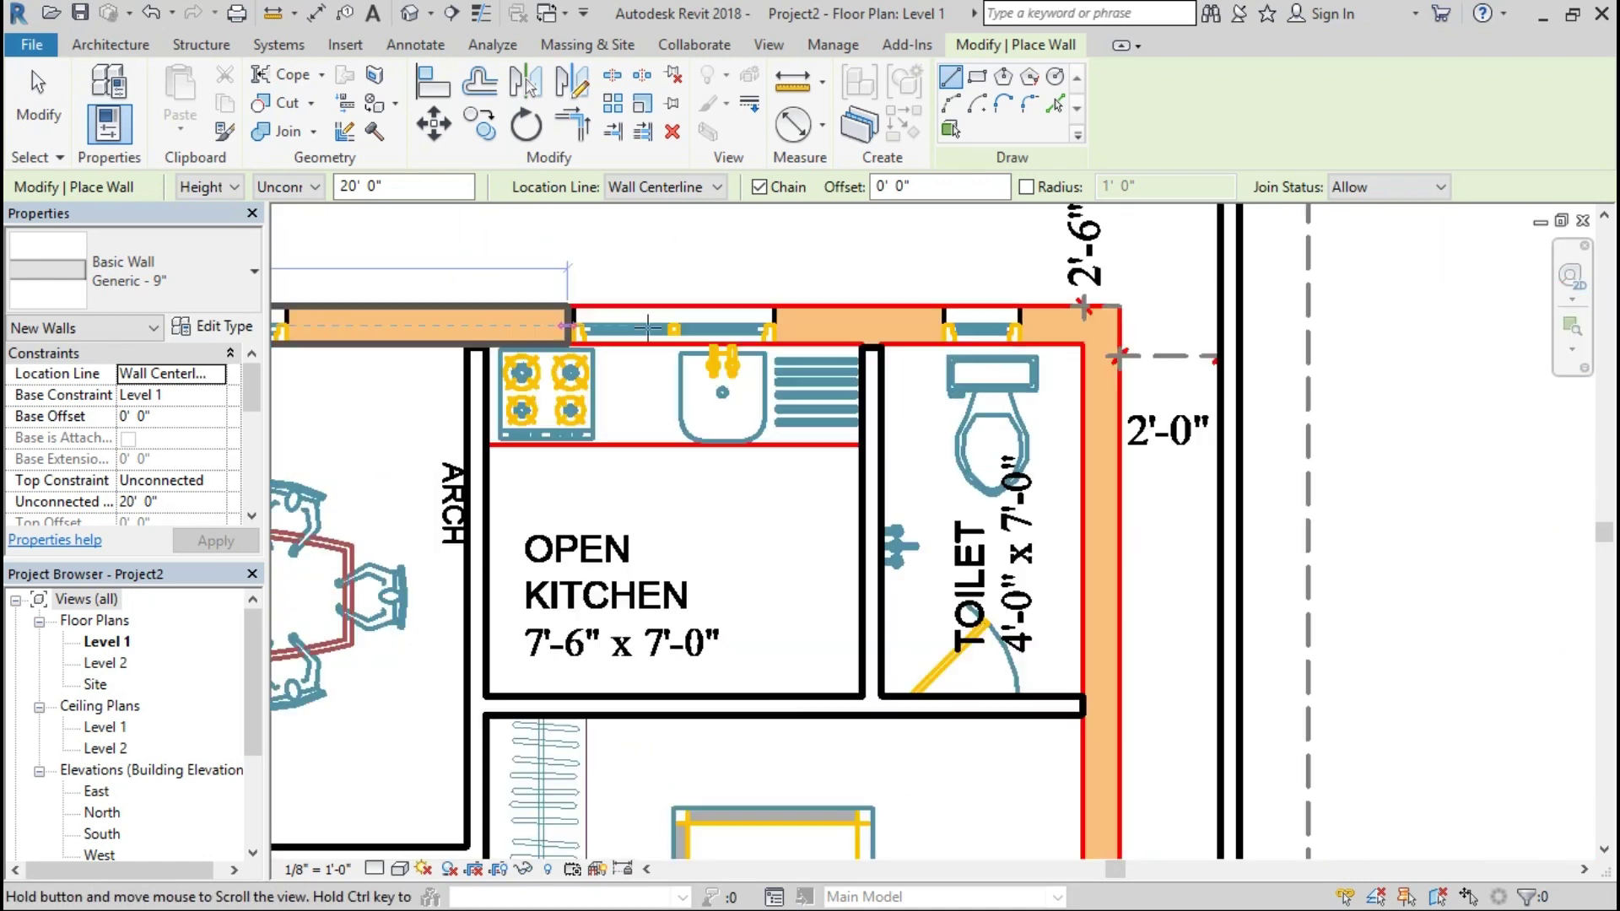
click(1086, 325)
scroll(1097, 327, down, 2)
scroll(1105, 327, down, 2)
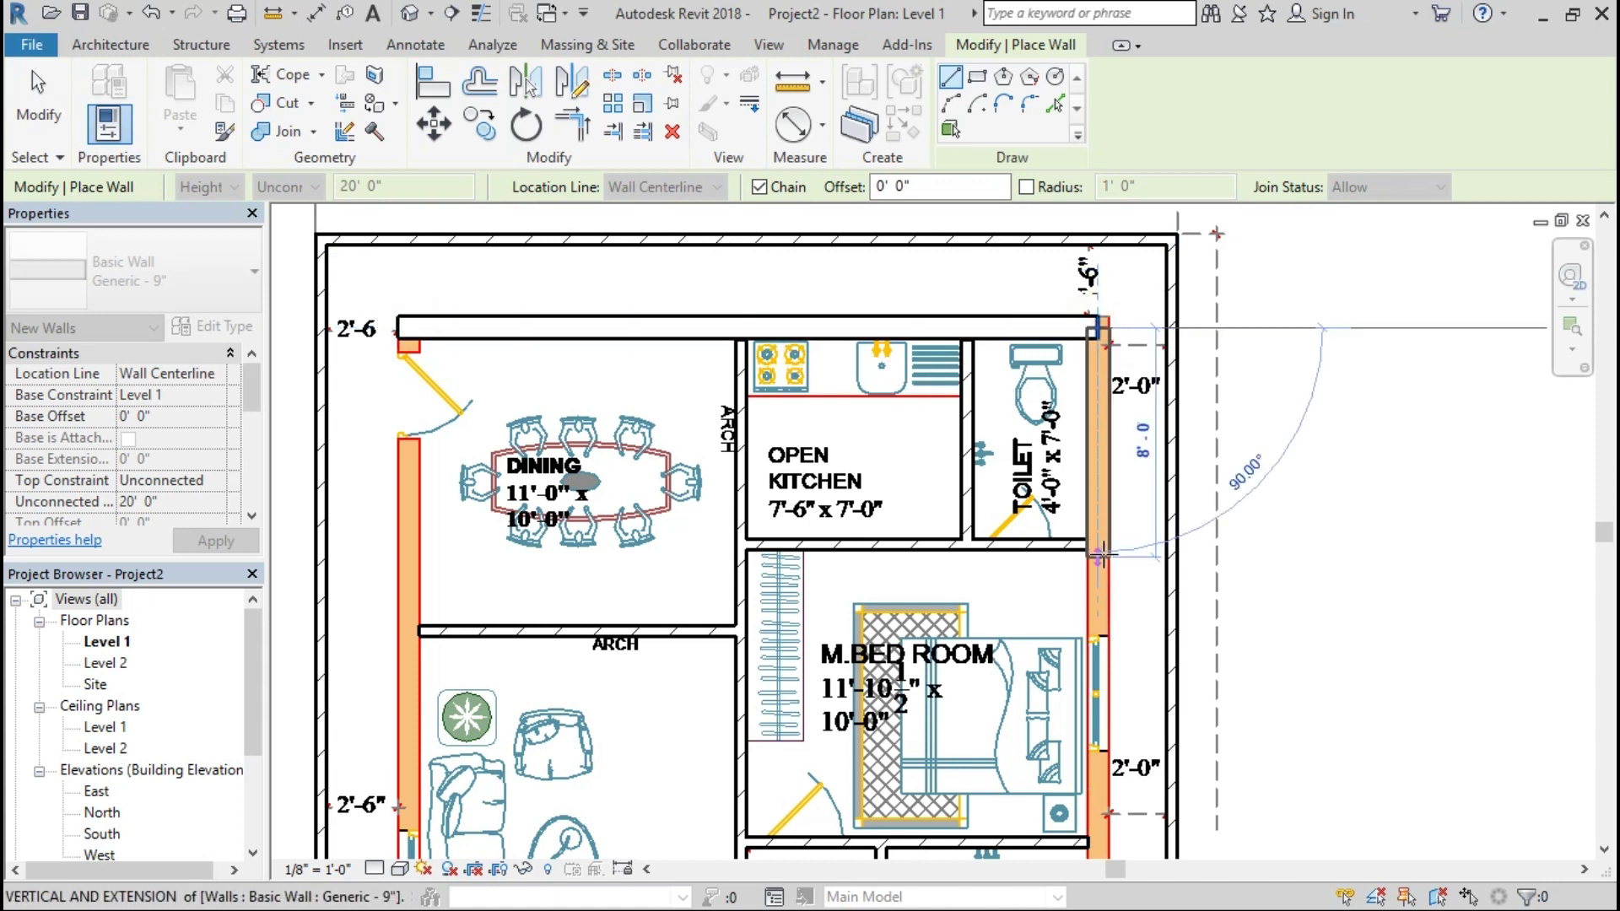
middle_drag(1131, 856, 1140, 297)
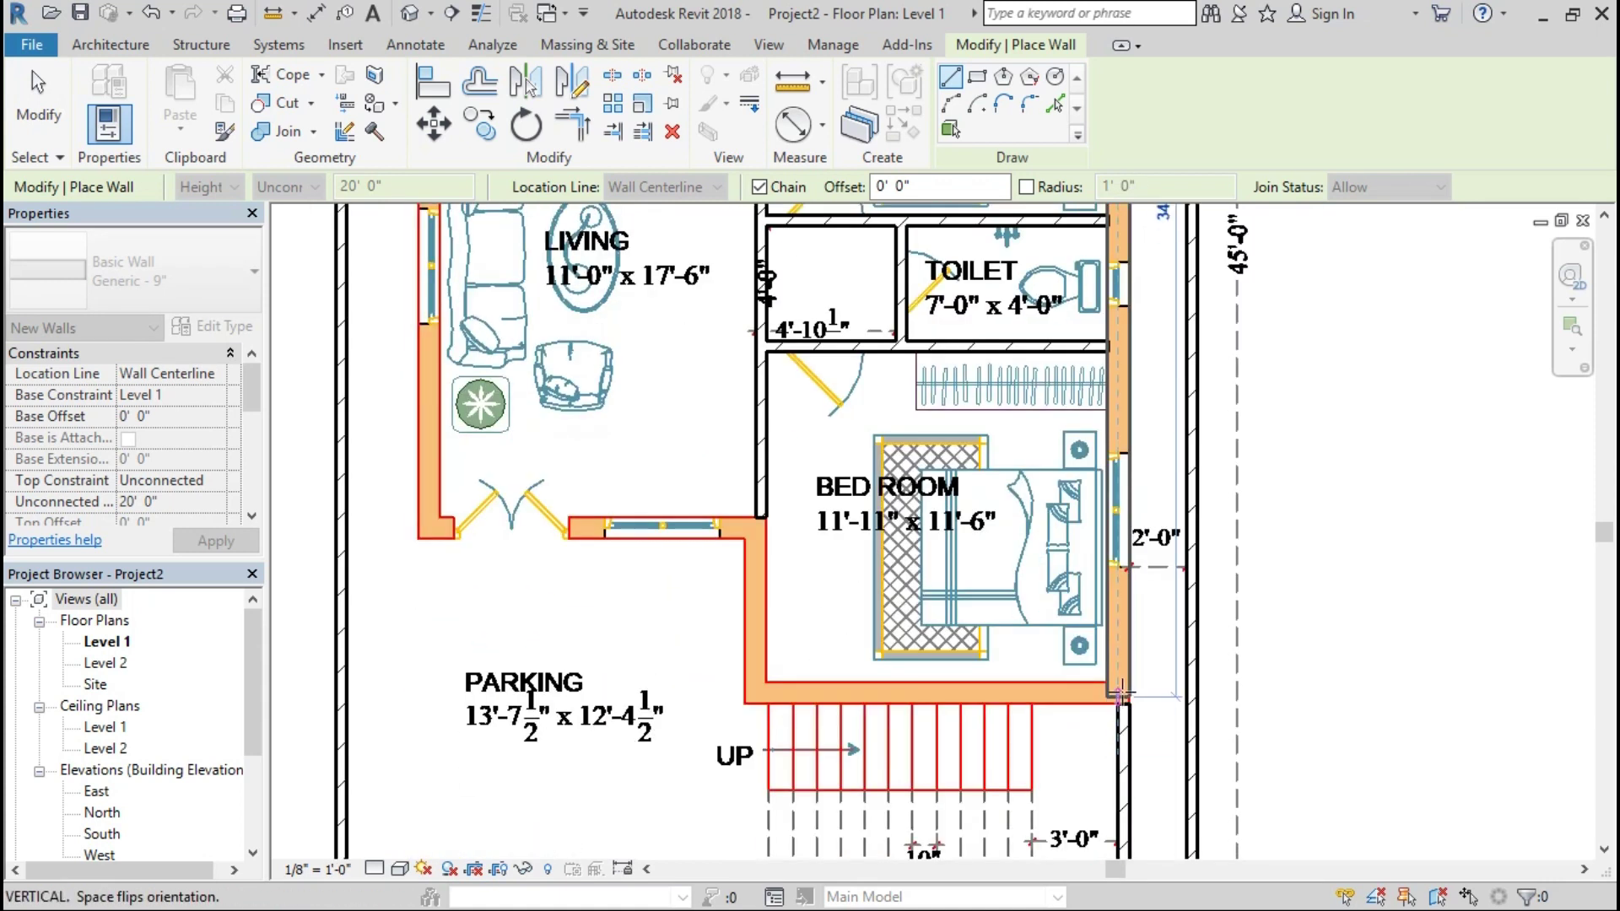
scroll(1119, 695, down, 2)
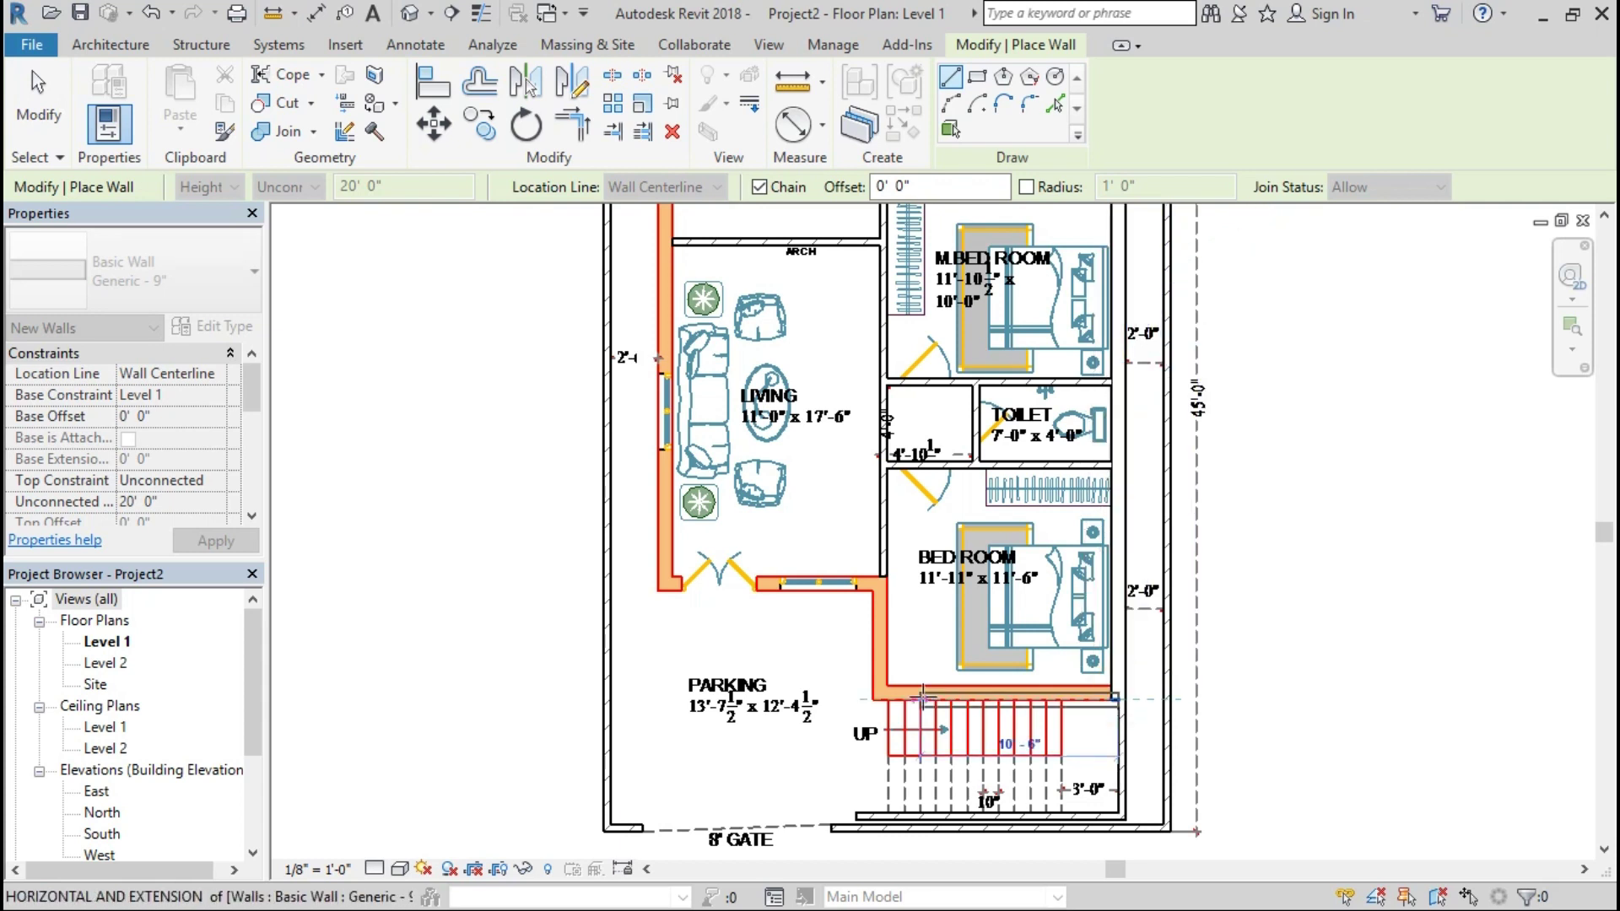
scroll(1115, 701, up, 2)
key(ctrl+z)
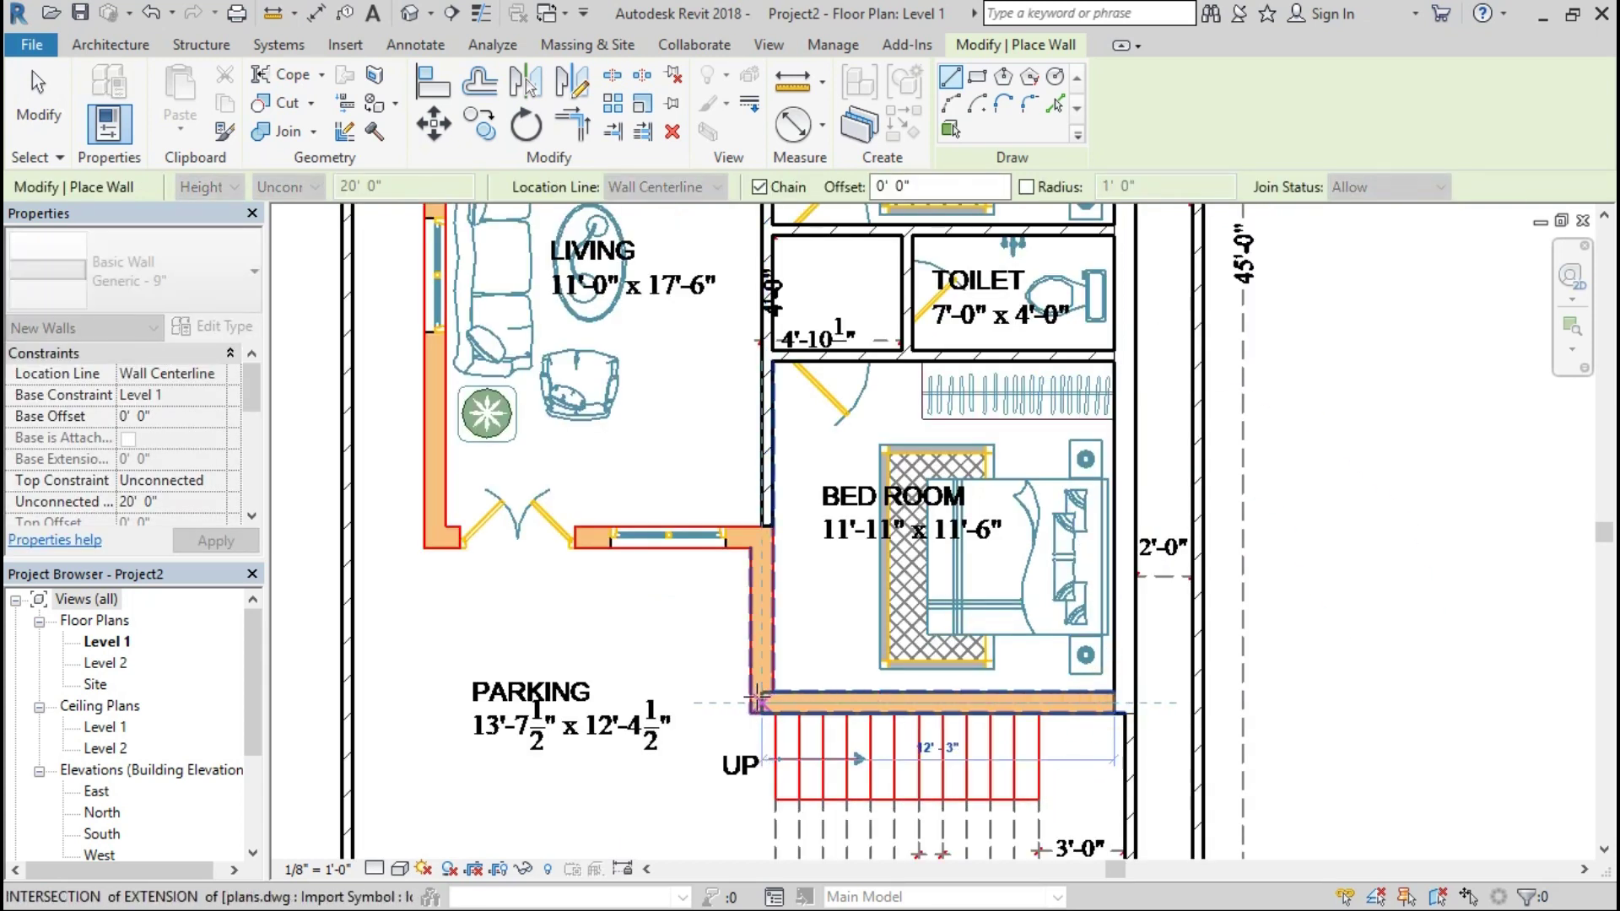
Step: Draw 9" walls around the living room corner beside the parking, up to dining and kitchen
click(762, 700)
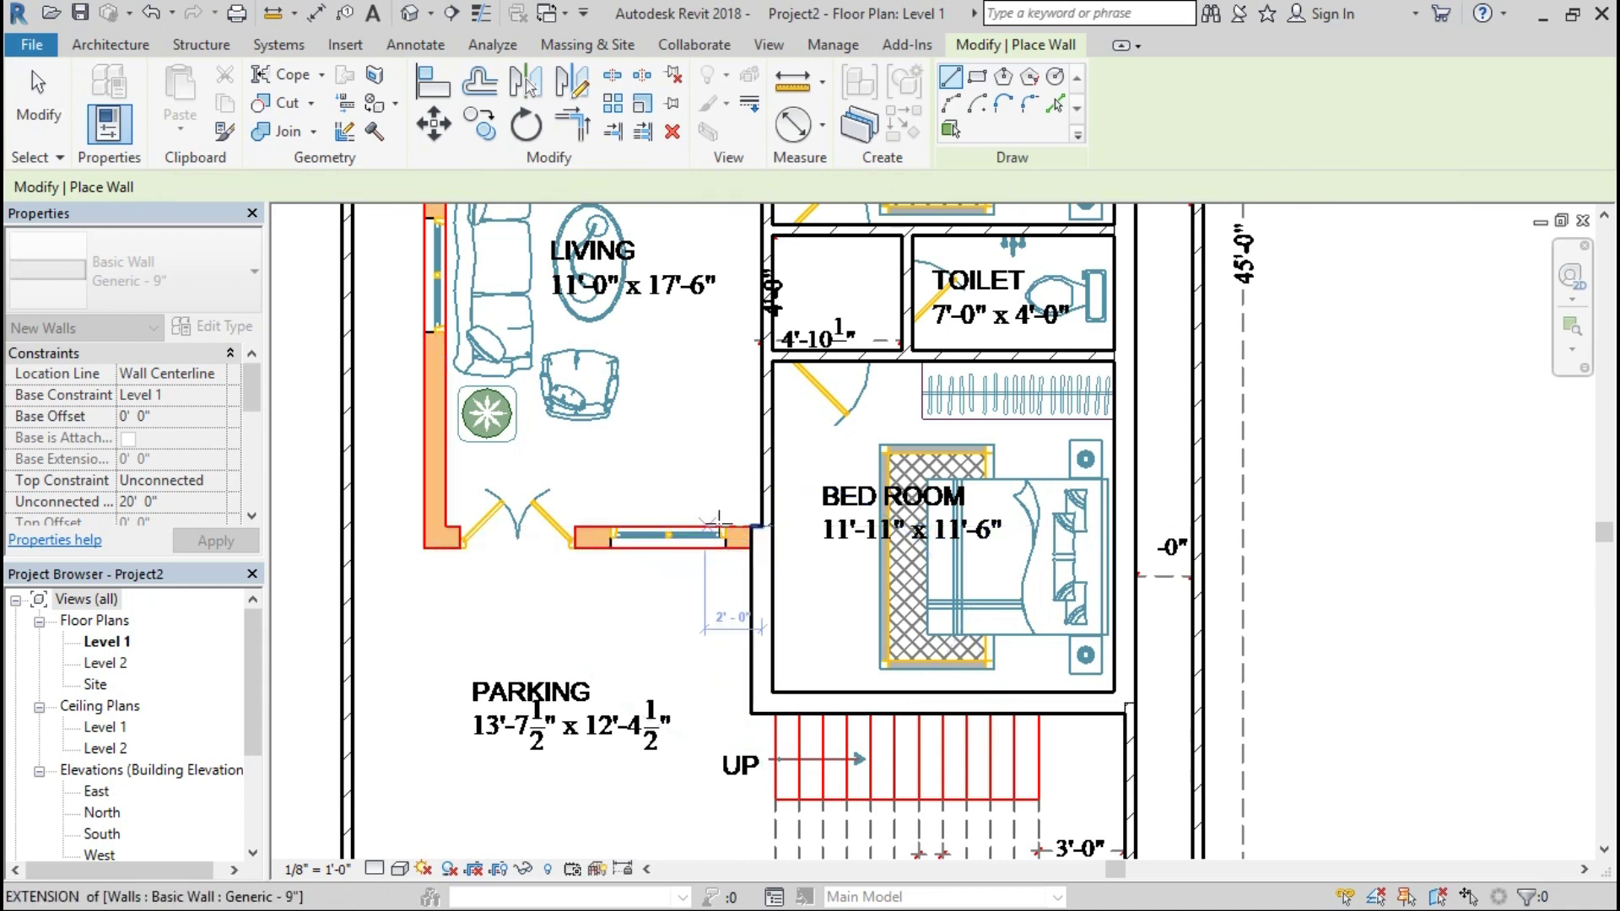
click(760, 535)
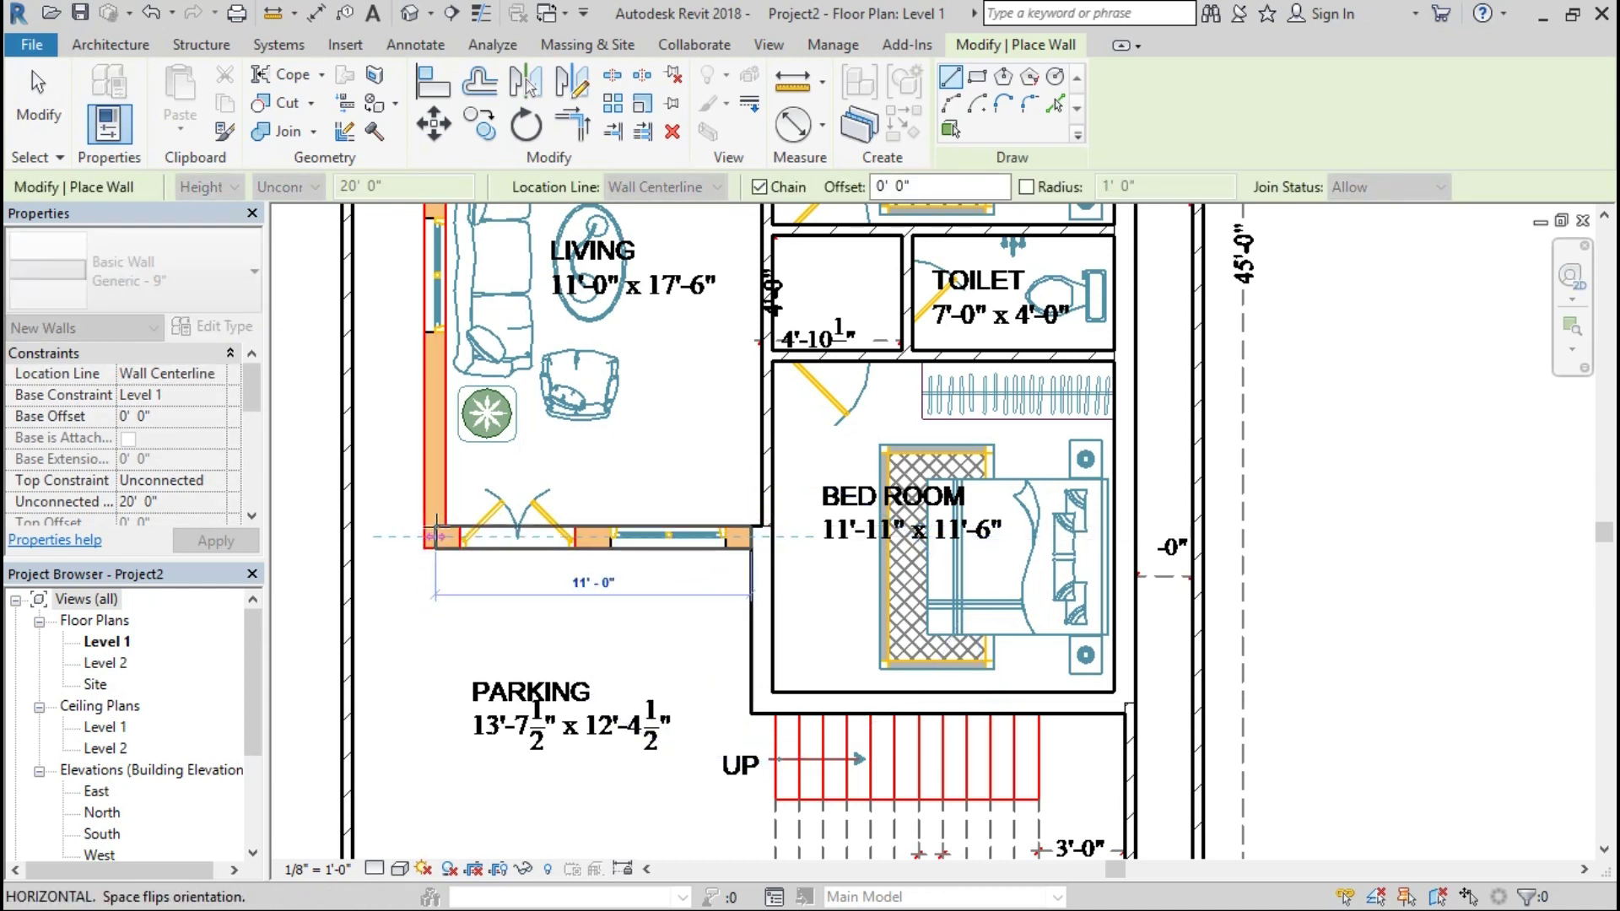
click(434, 535)
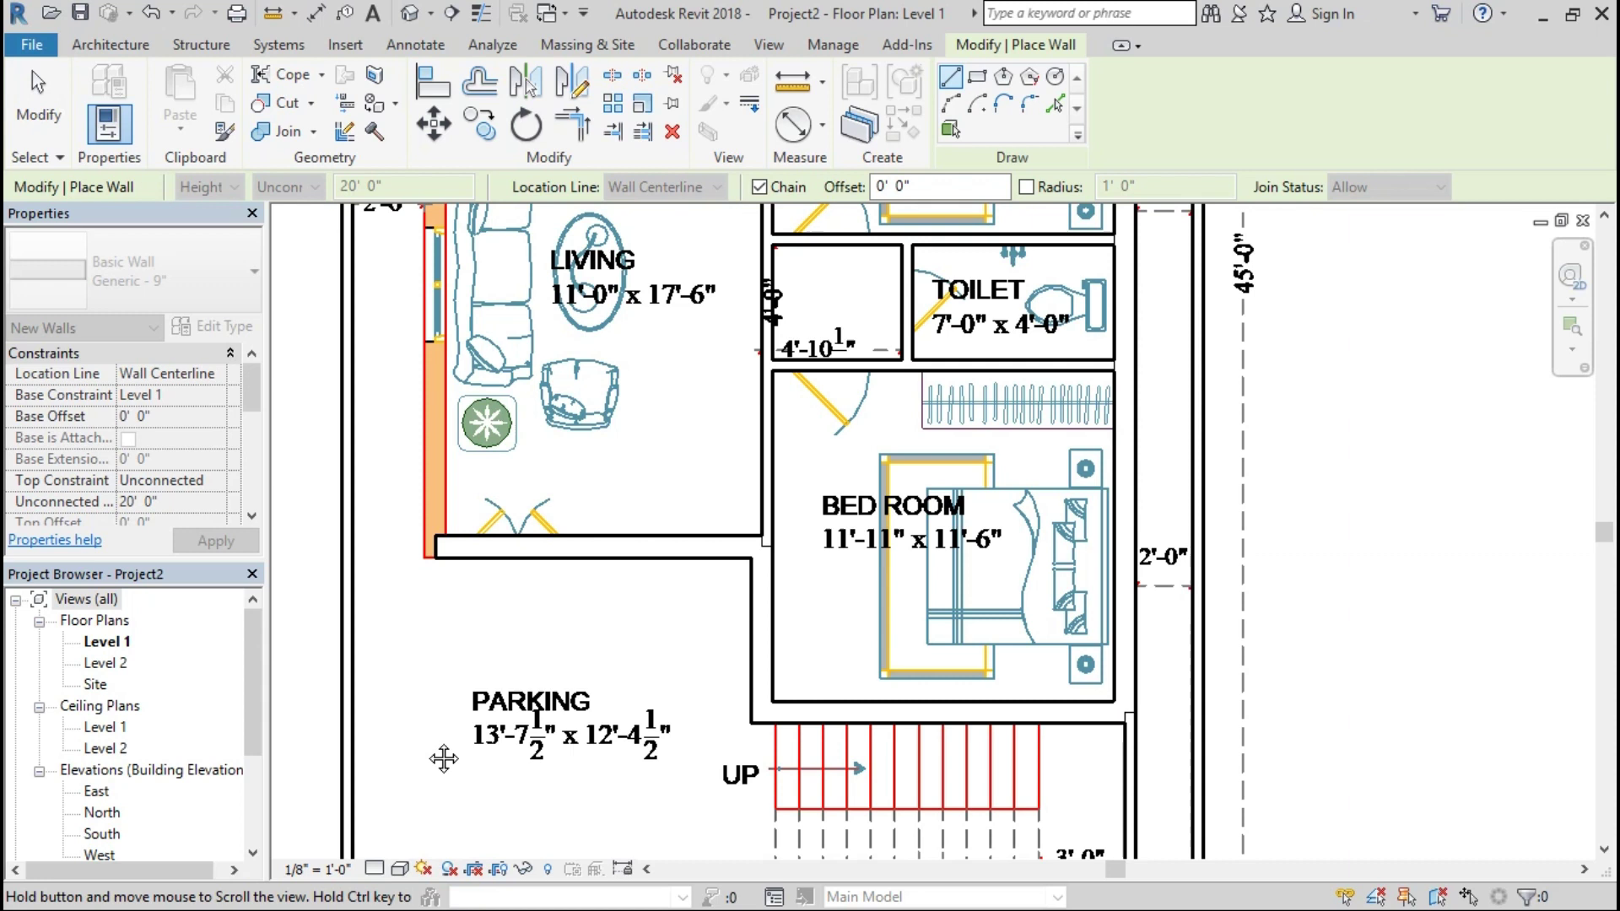
middle_drag(438, 535, 452, 463)
click(452, 462)
Step: Stop wall placement and select a wall to check its type, then deselect
key(Escape)
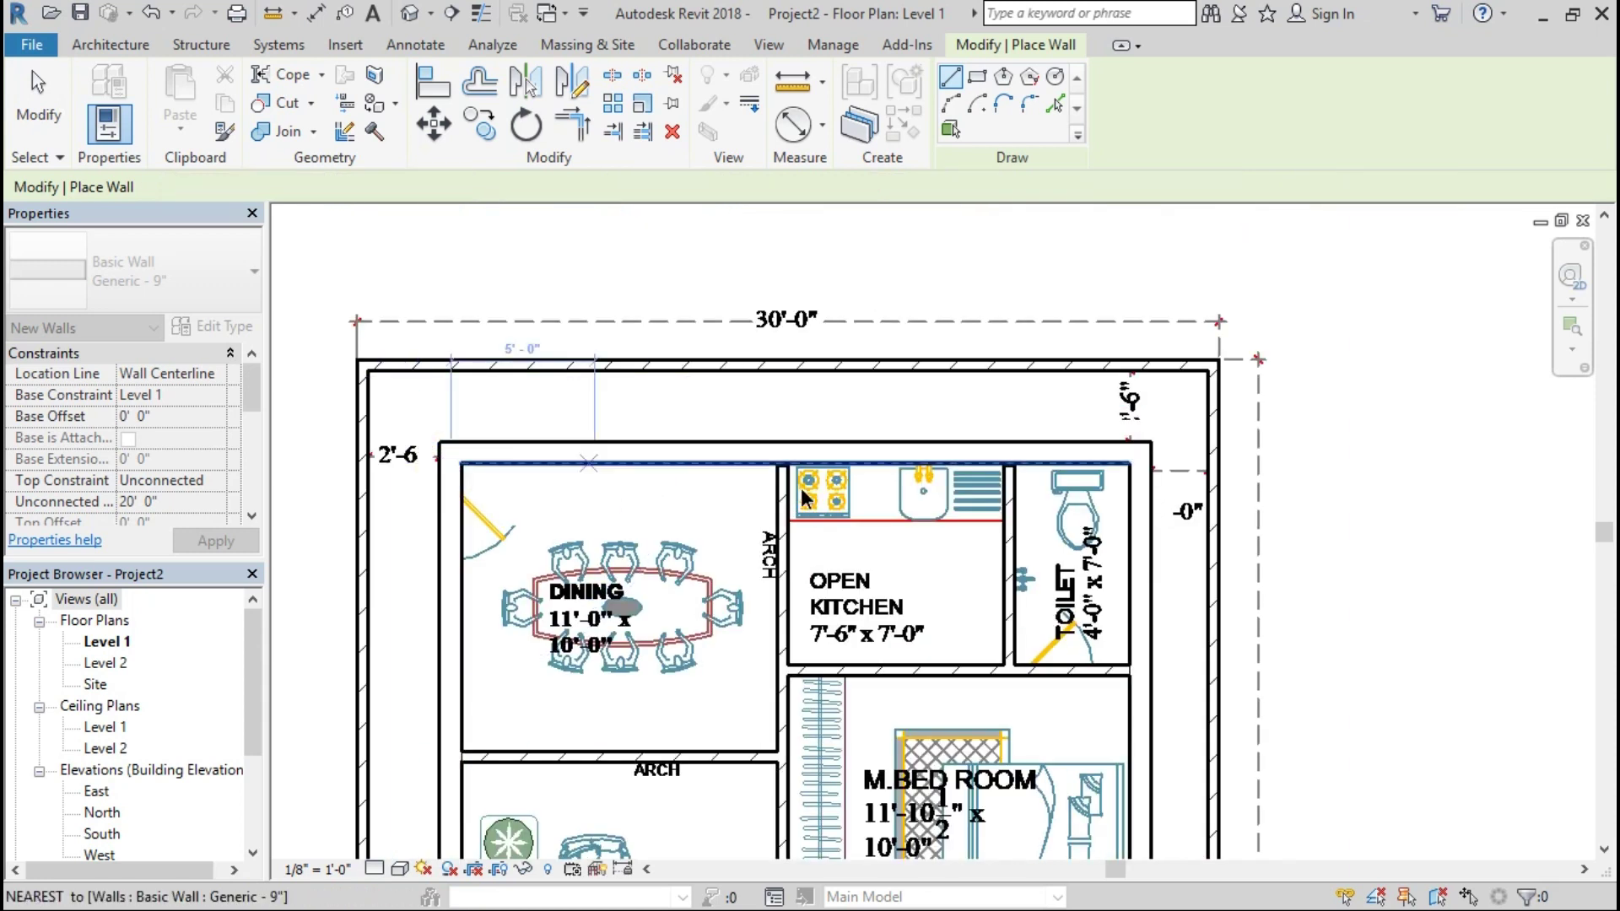
key(Escape)
click(782, 472)
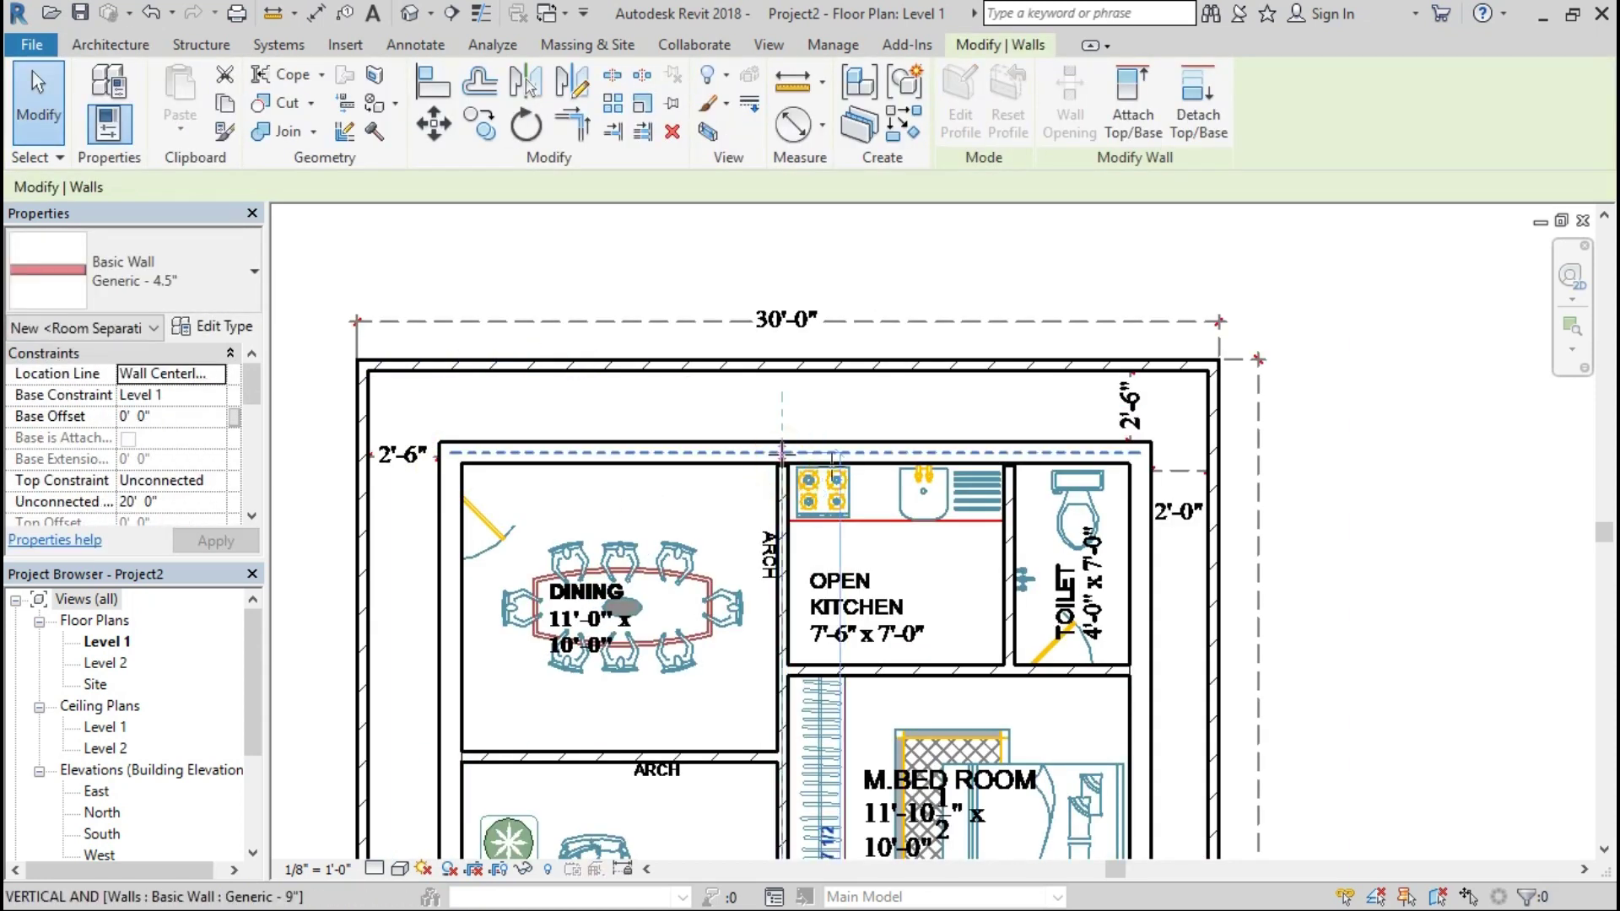
click(1015, 478)
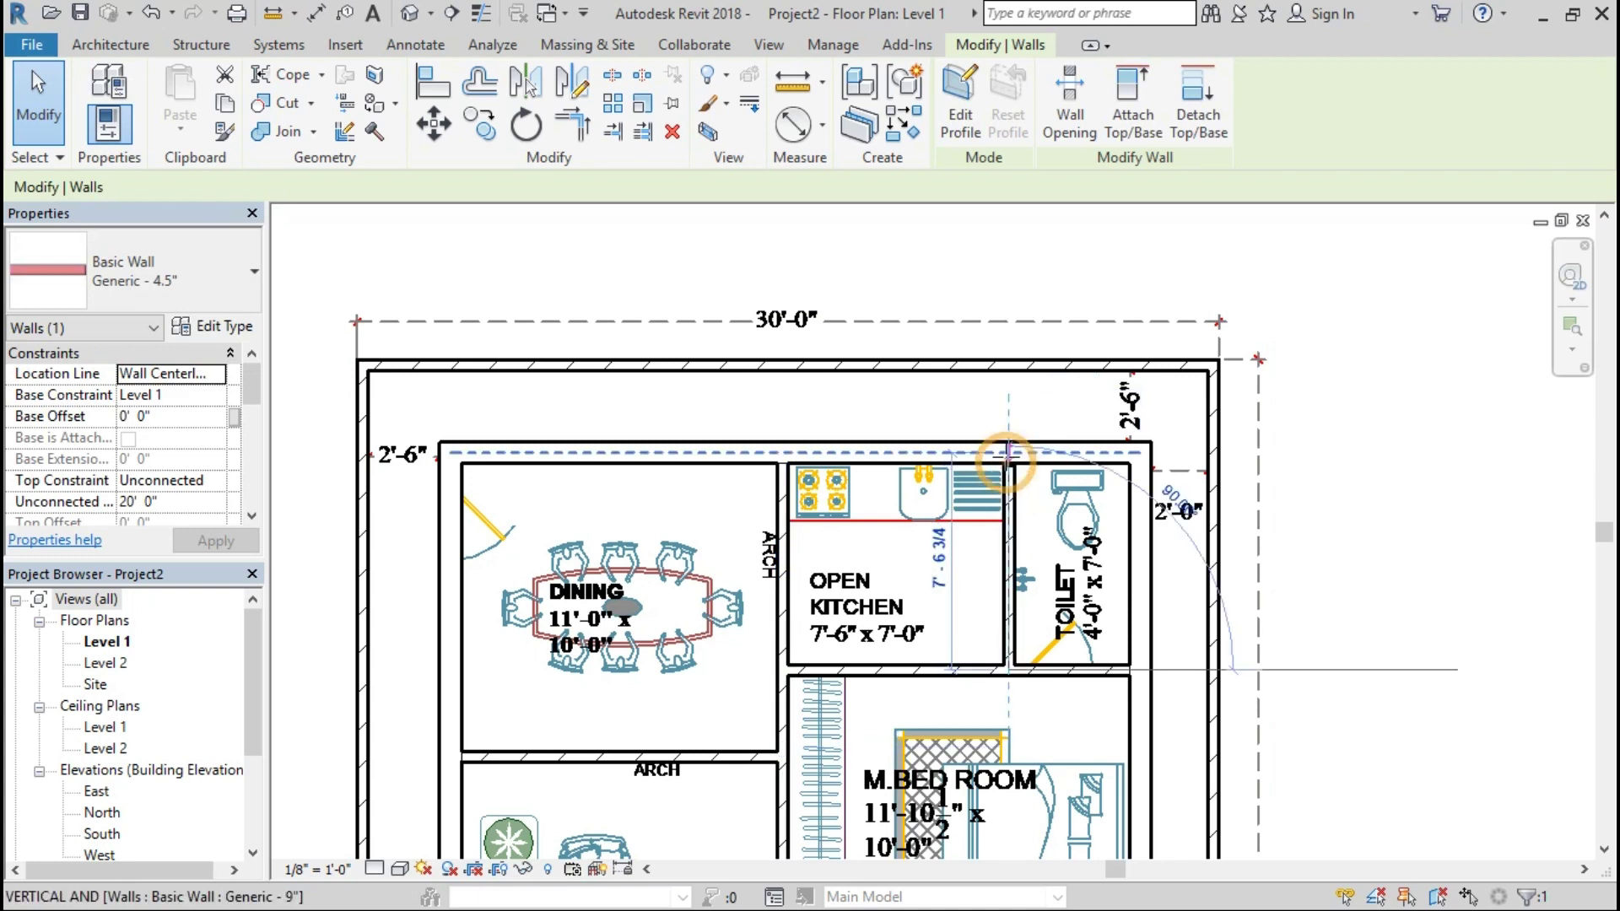
click(1337, 441)
ctrl+scroll(1390, 721, down, 3)
ctrl+scroll(1326, 772, down, 1)
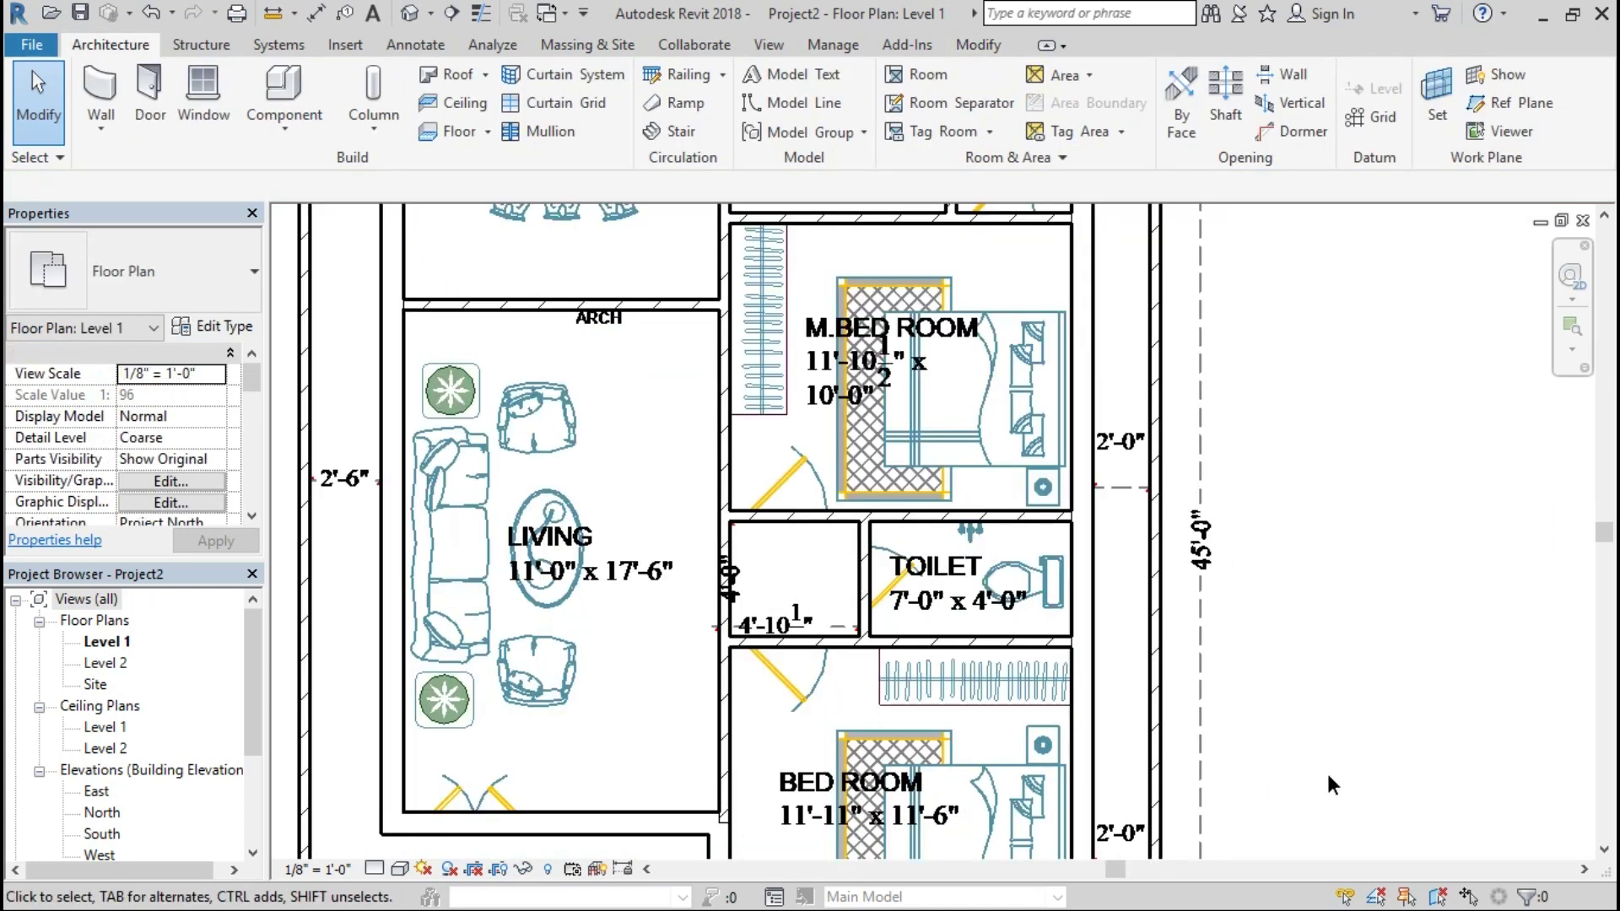
ctrl+scroll(1319, 488, down, 4)
scroll(1320, 487, down, 2)
scroll(1320, 473, down, 1)
ctrl+scroll(1318, 582, up, 2)
scroll(1319, 588, down, 3)
scroll(1291, 686, up, 1)
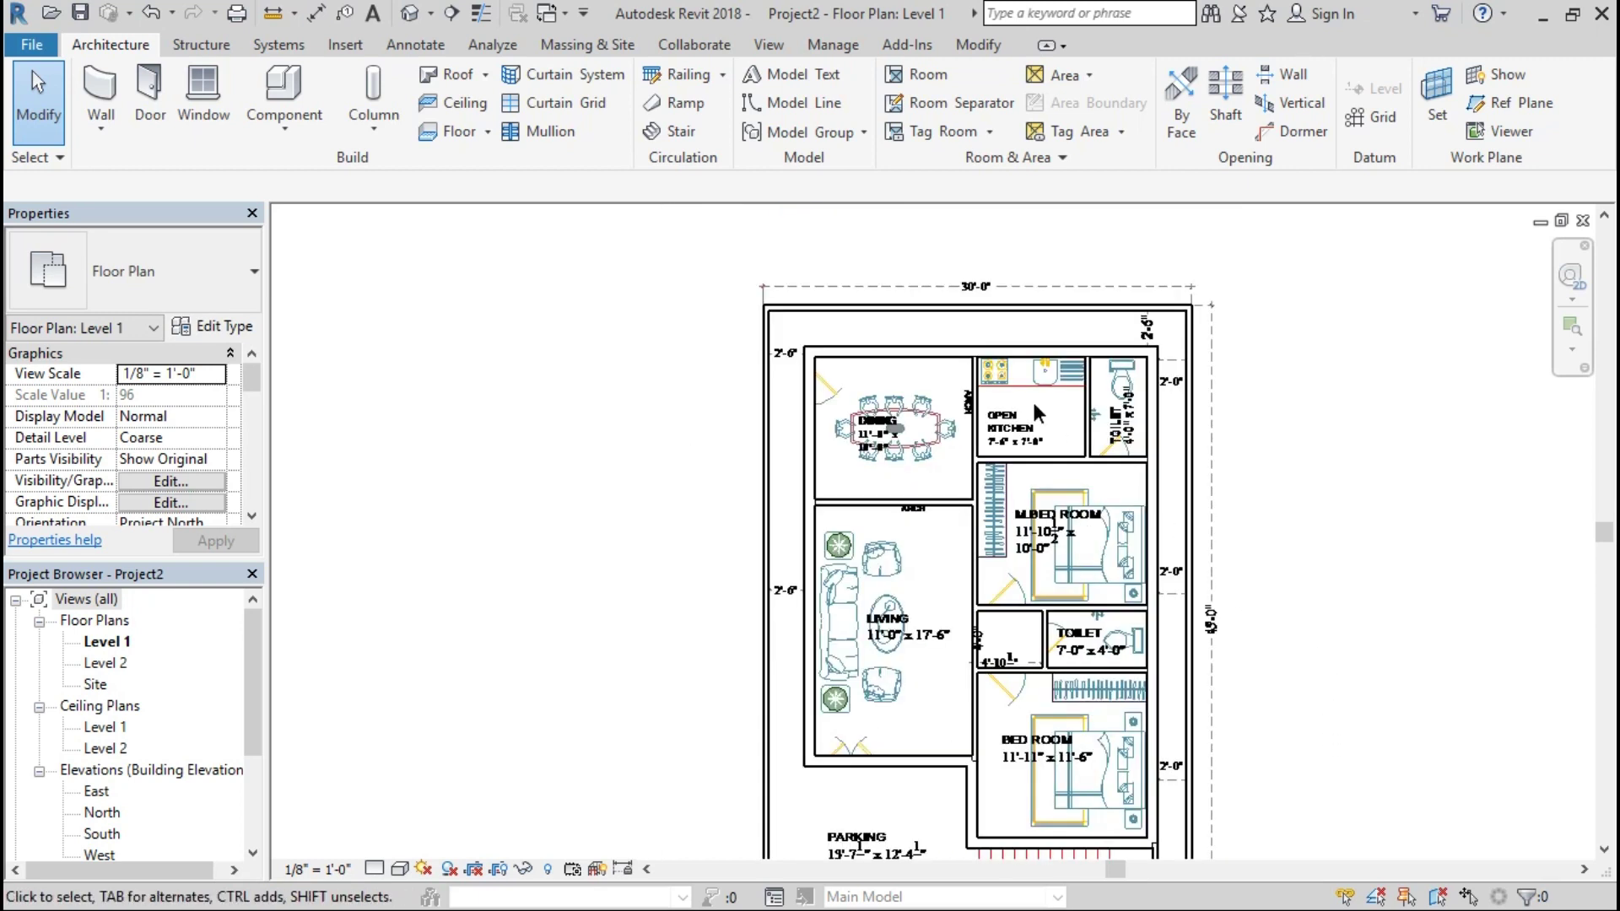
scroll(1299, 655, up, 1)
mouse_move(1420, 733)
middle_down()
mouse_move(1345, 459)
mouse_move(1334, 564)
mouse_move(1315, 545)
middle_up()
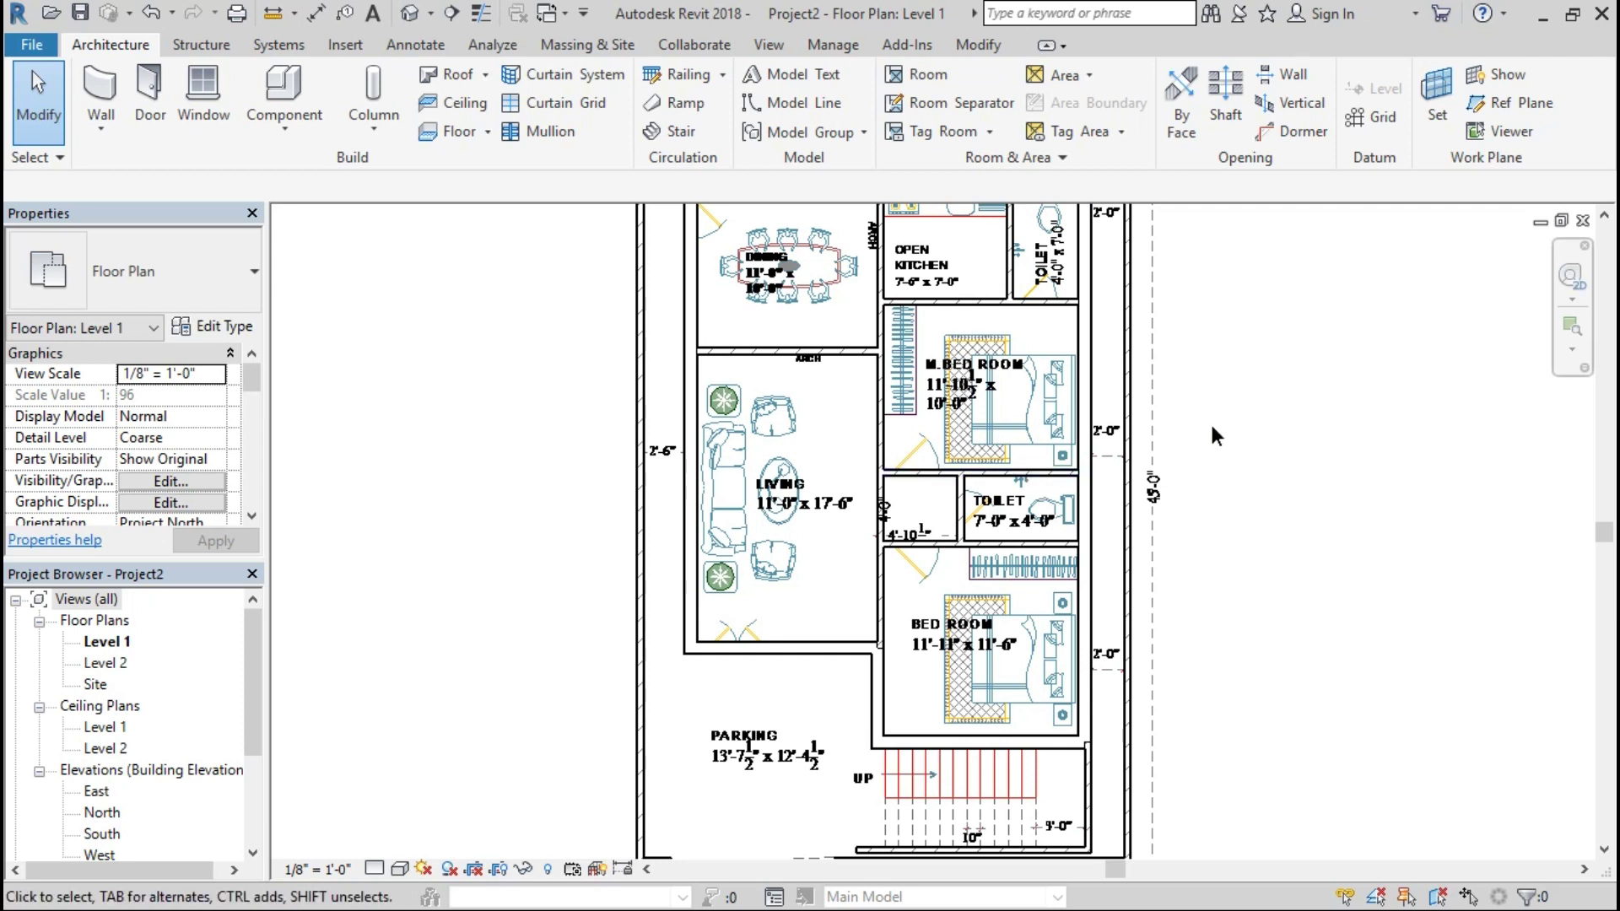
middle_drag(1216, 436, 1241, 470)
scroll(900, 535, up, 1)
scroll(889, 553, up, 1)
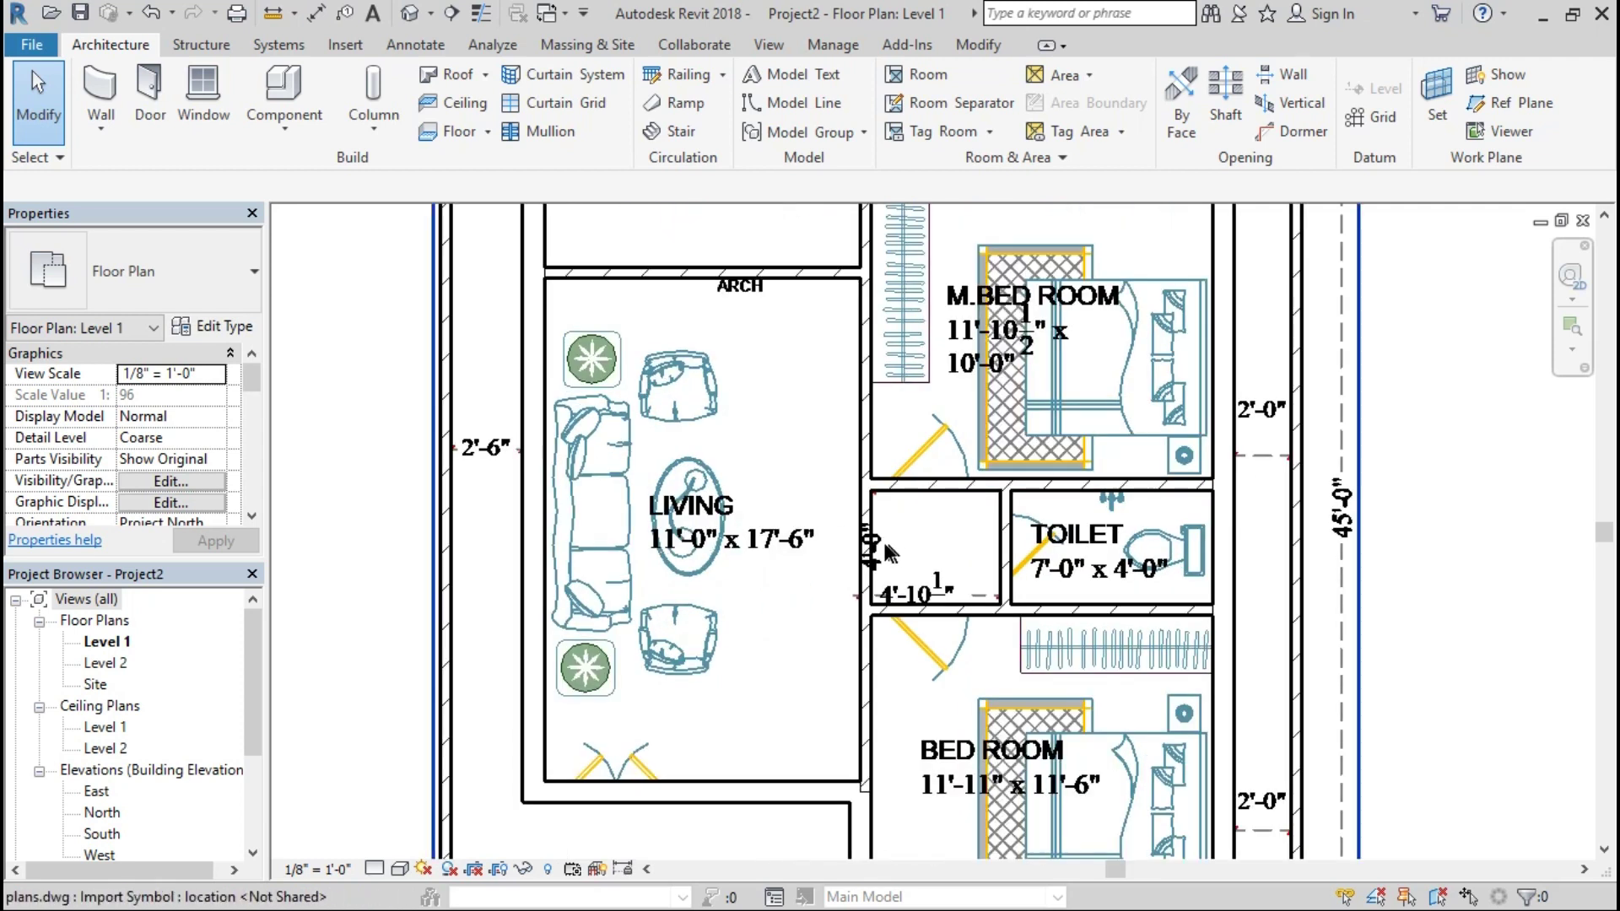
scroll(882, 539, down, 2)
middle_drag(1280, 442, 1298, 607)
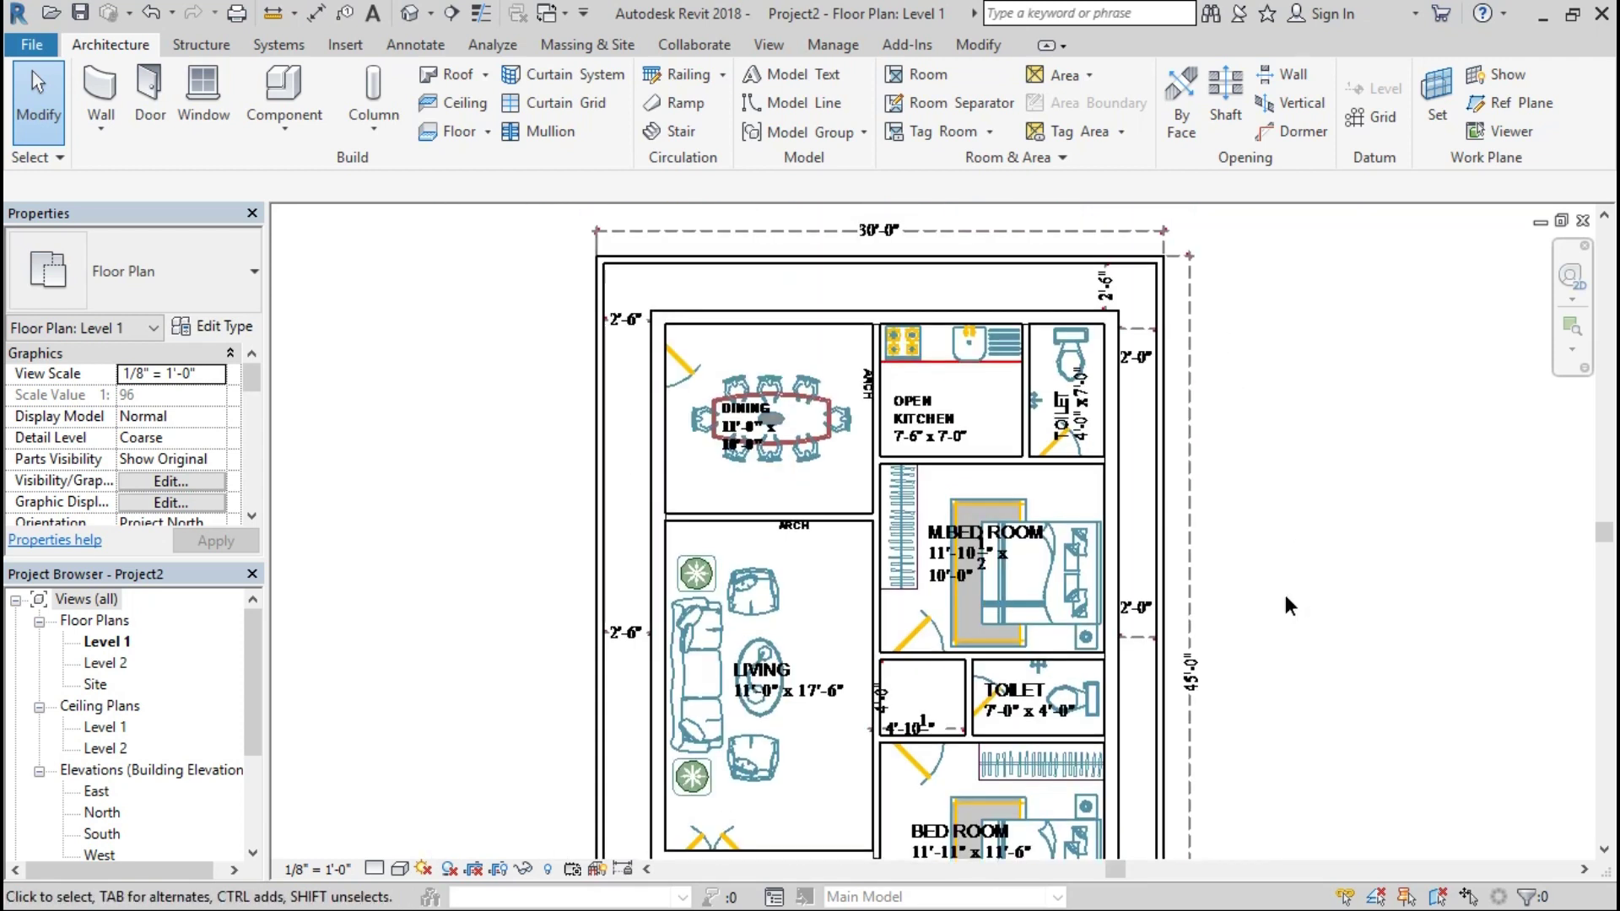
Step: Place a Single-Flush 36" x 84" door below the small room and open its type properties
click(129, 47)
middle_drag(467, 572, 445, 343)
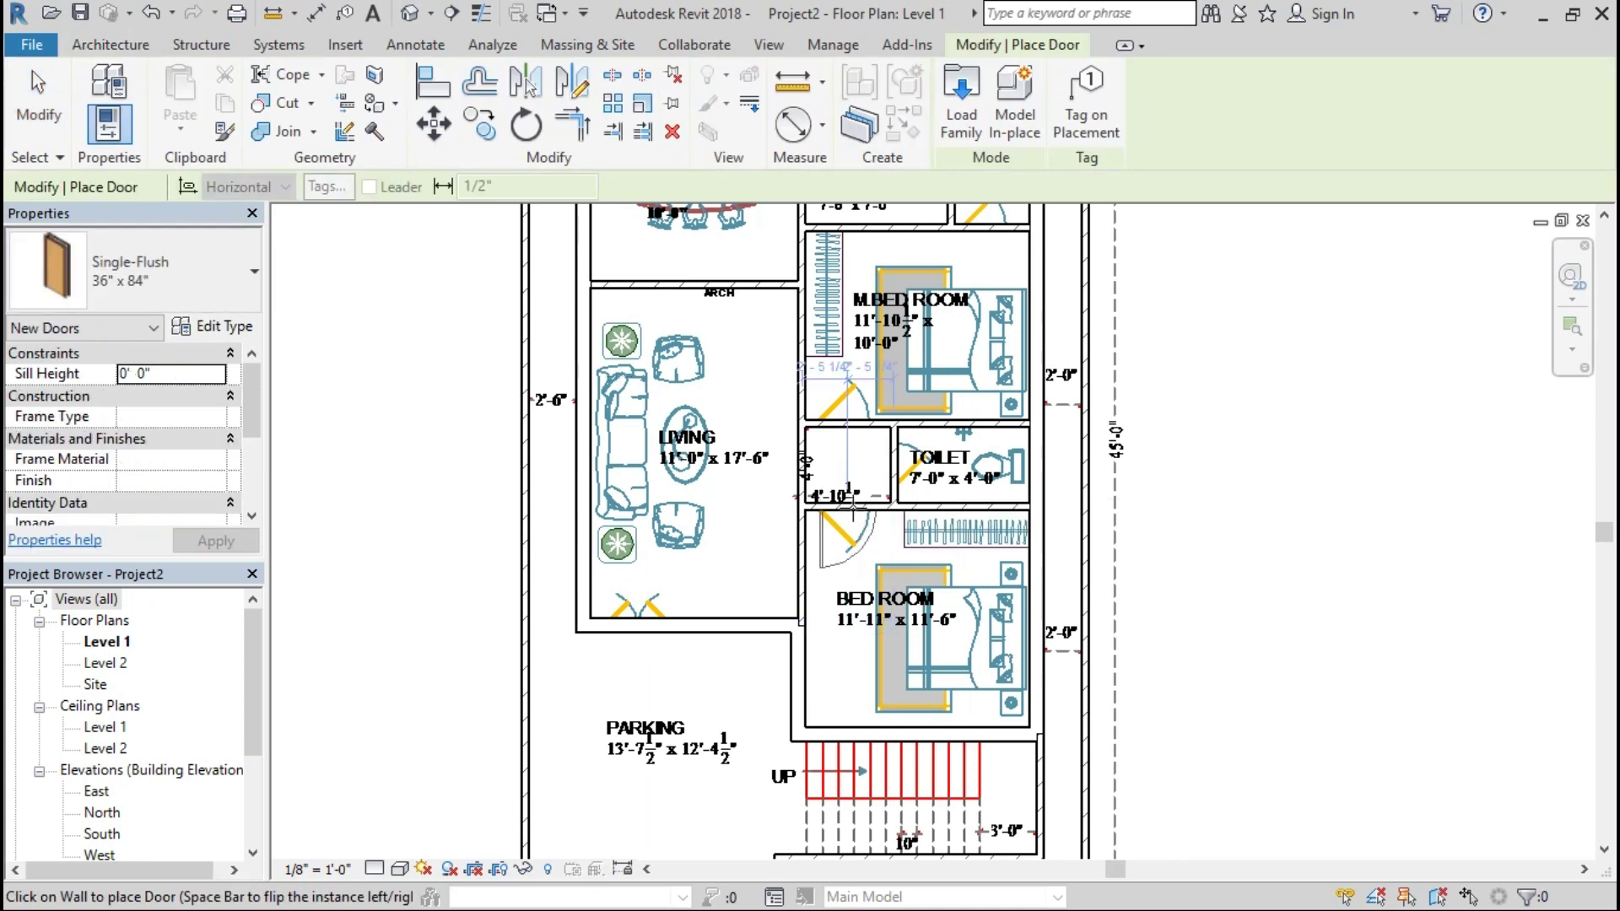
scroll(853, 504, up, 3)
scroll(835, 505, up, 2)
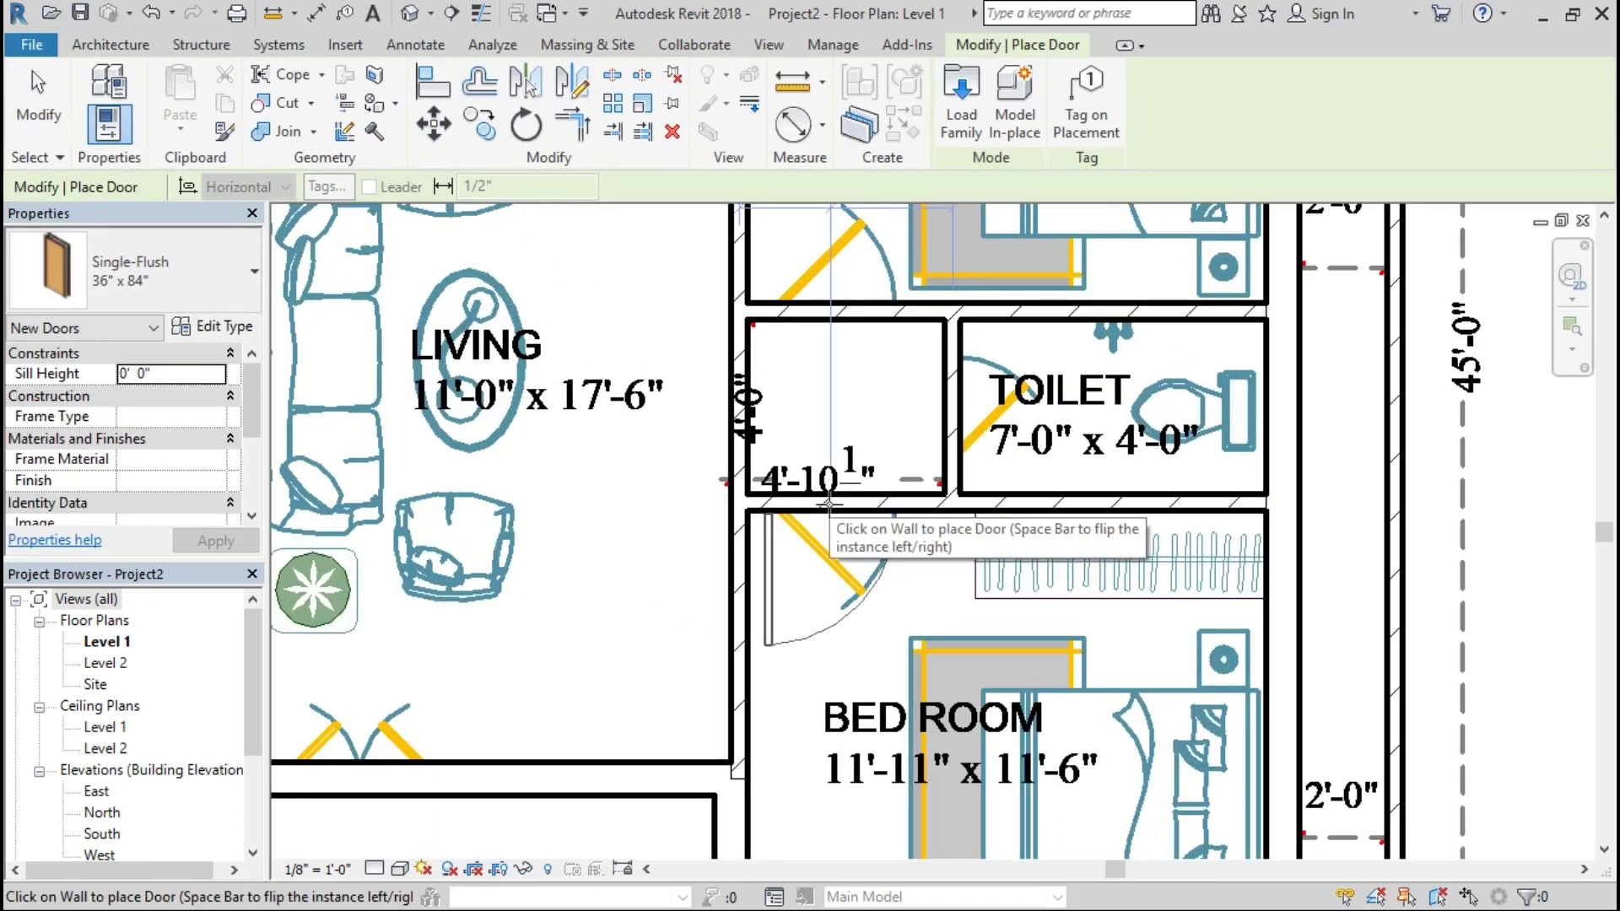
click(829, 505)
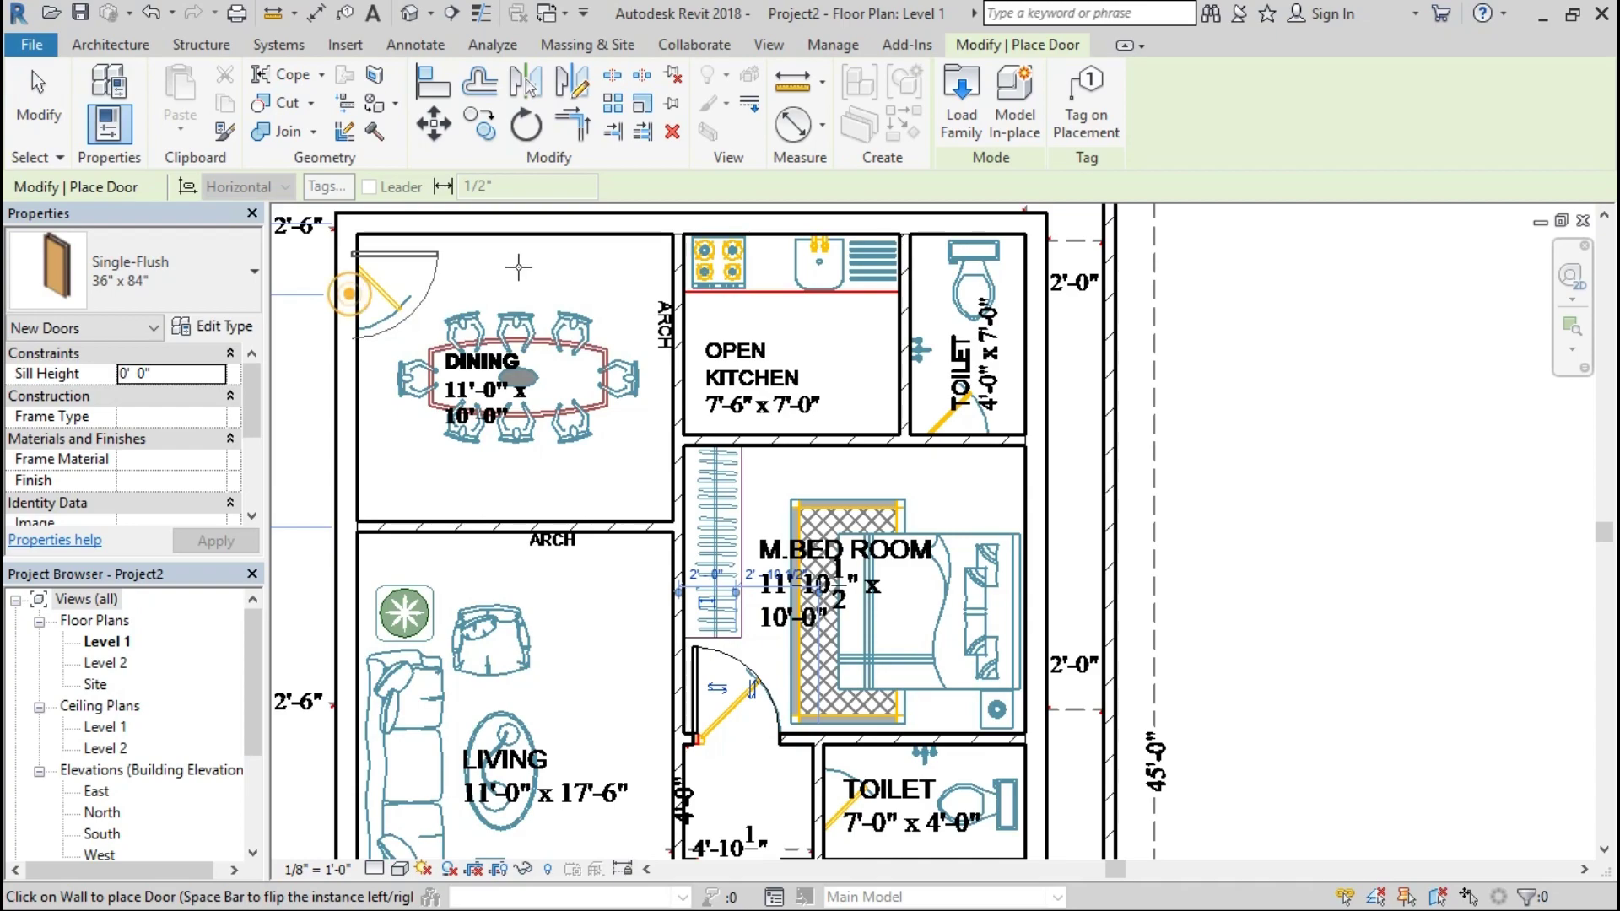
scroll(684, 531, down, 2)
middle_drag(683, 532, 683, 380)
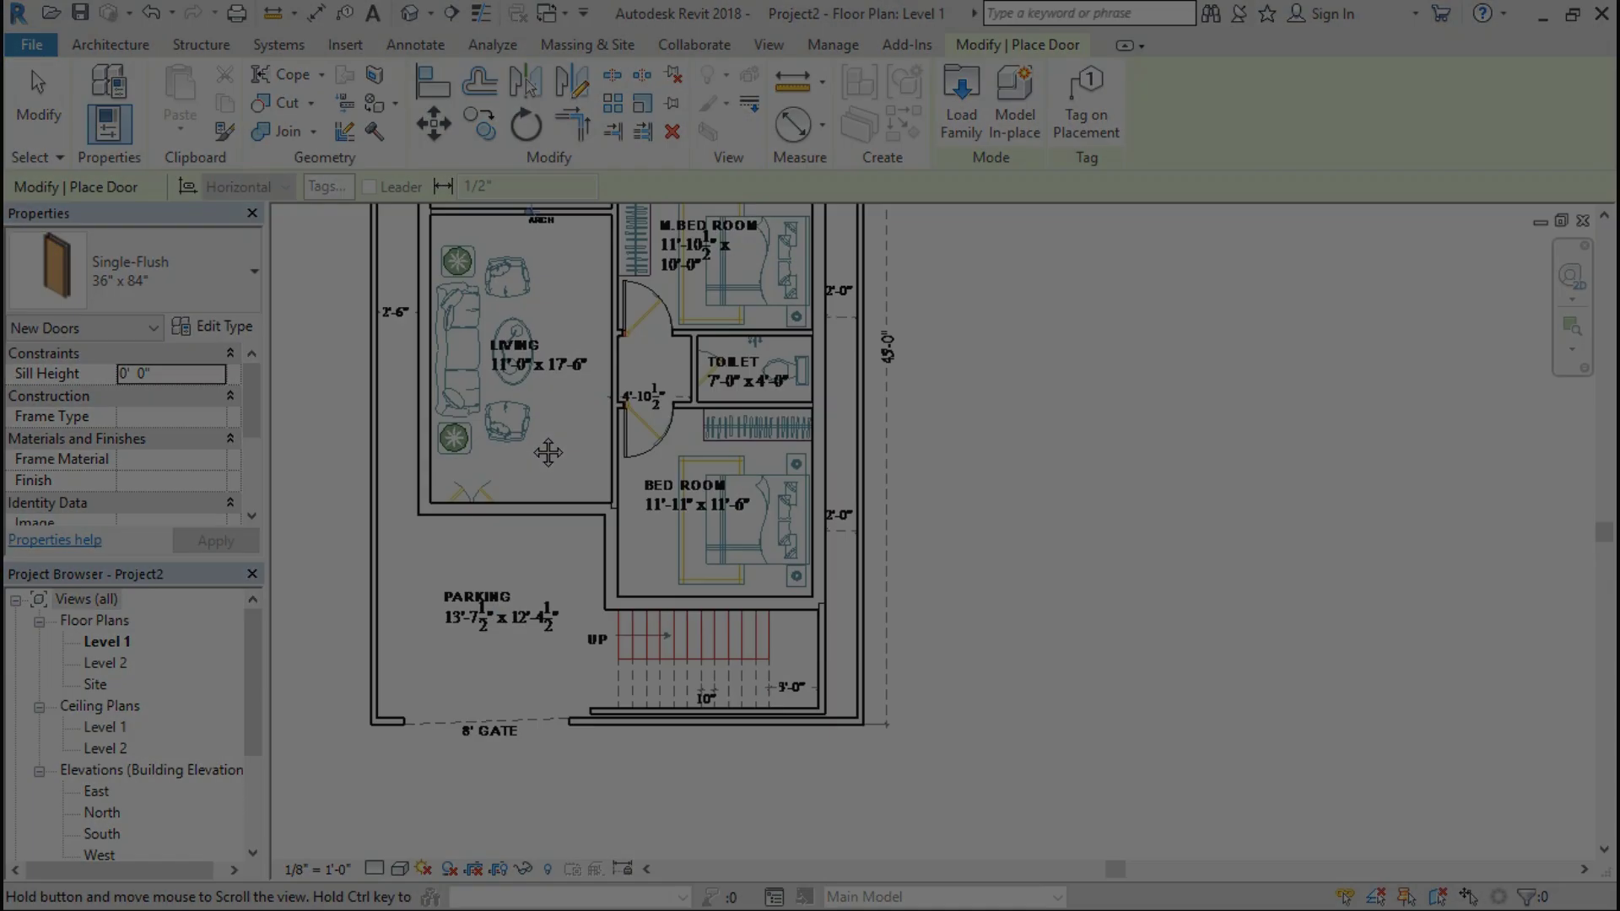
click(209, 330)
text(2' 6")
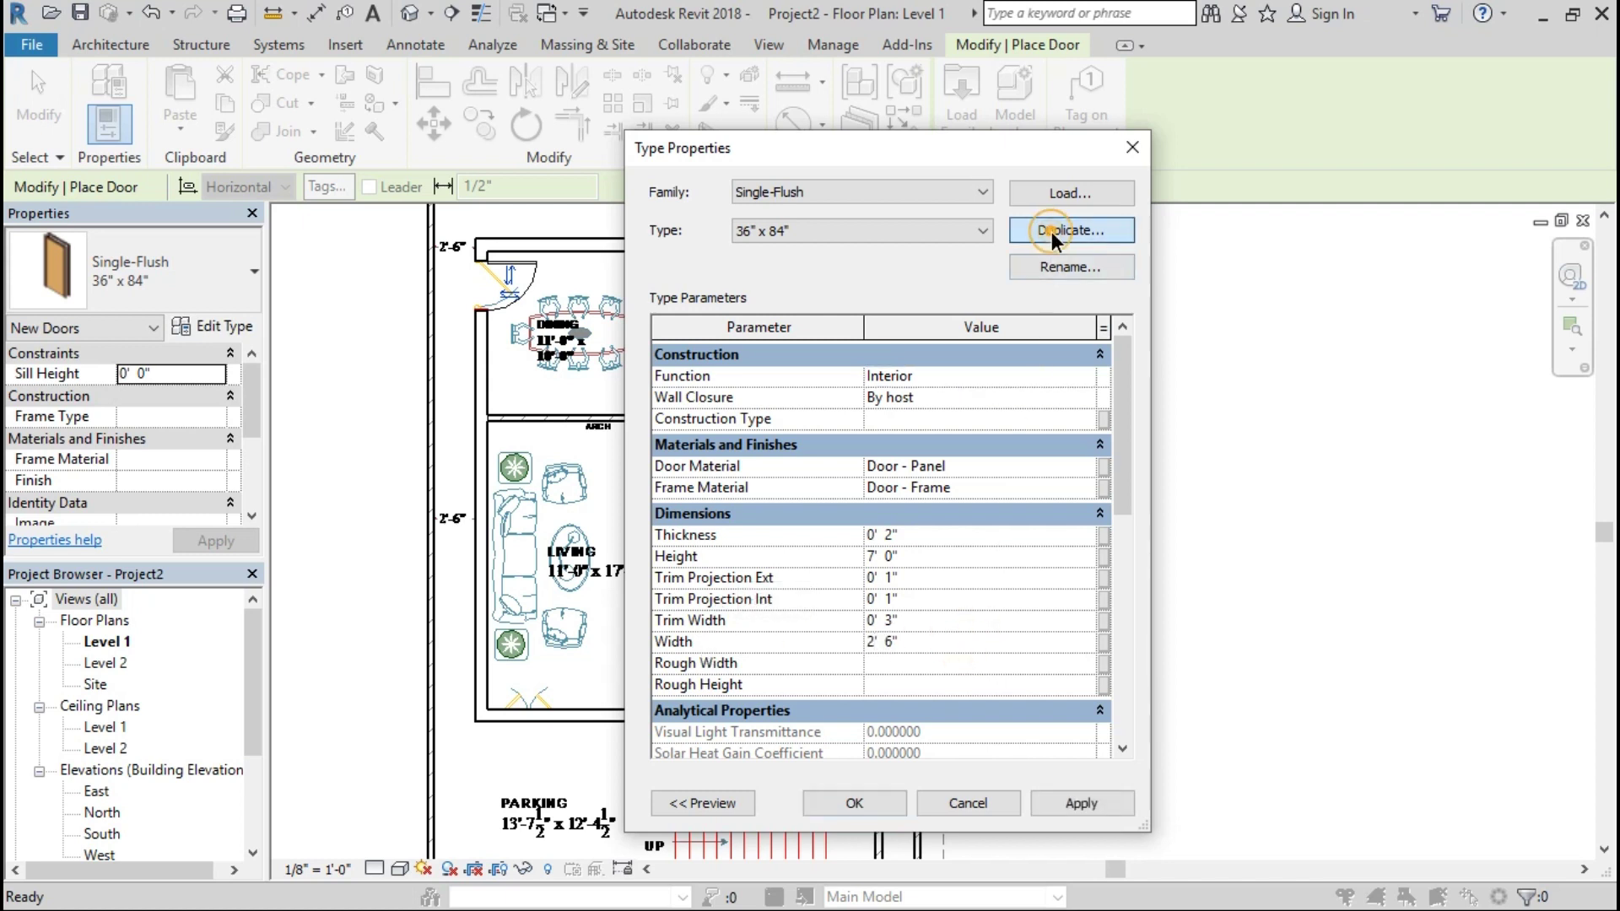
Step: Duplicate the Single-Flush door as a 2'6"-wide type and place it in the toilet wall
click(1051, 231)
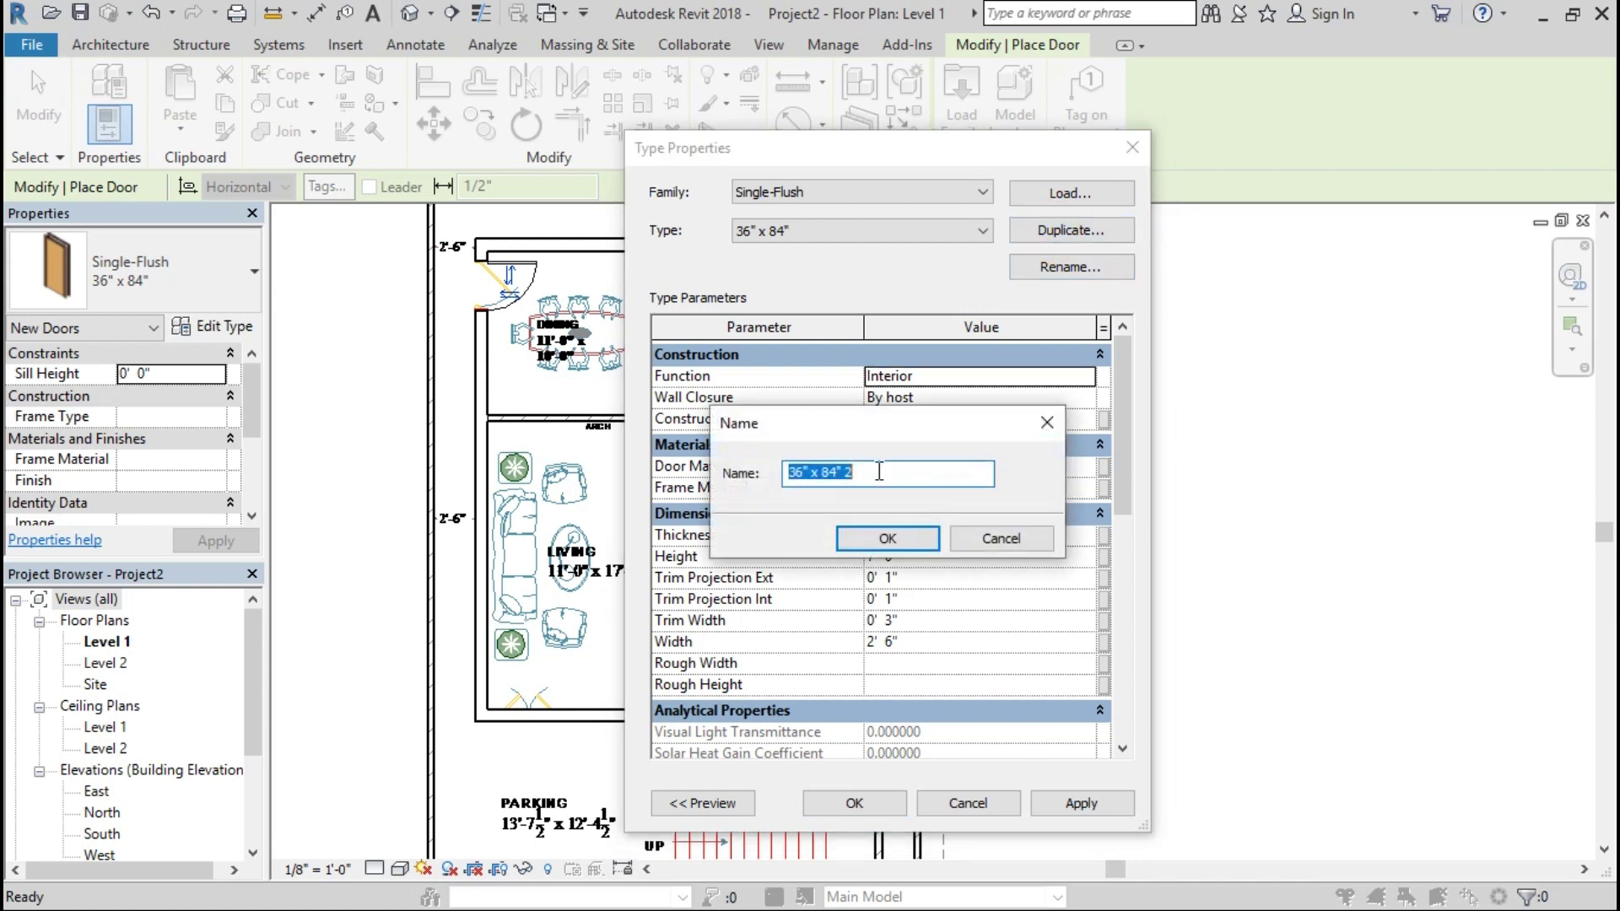
click(888, 538)
click(1081, 802)
click(854, 802)
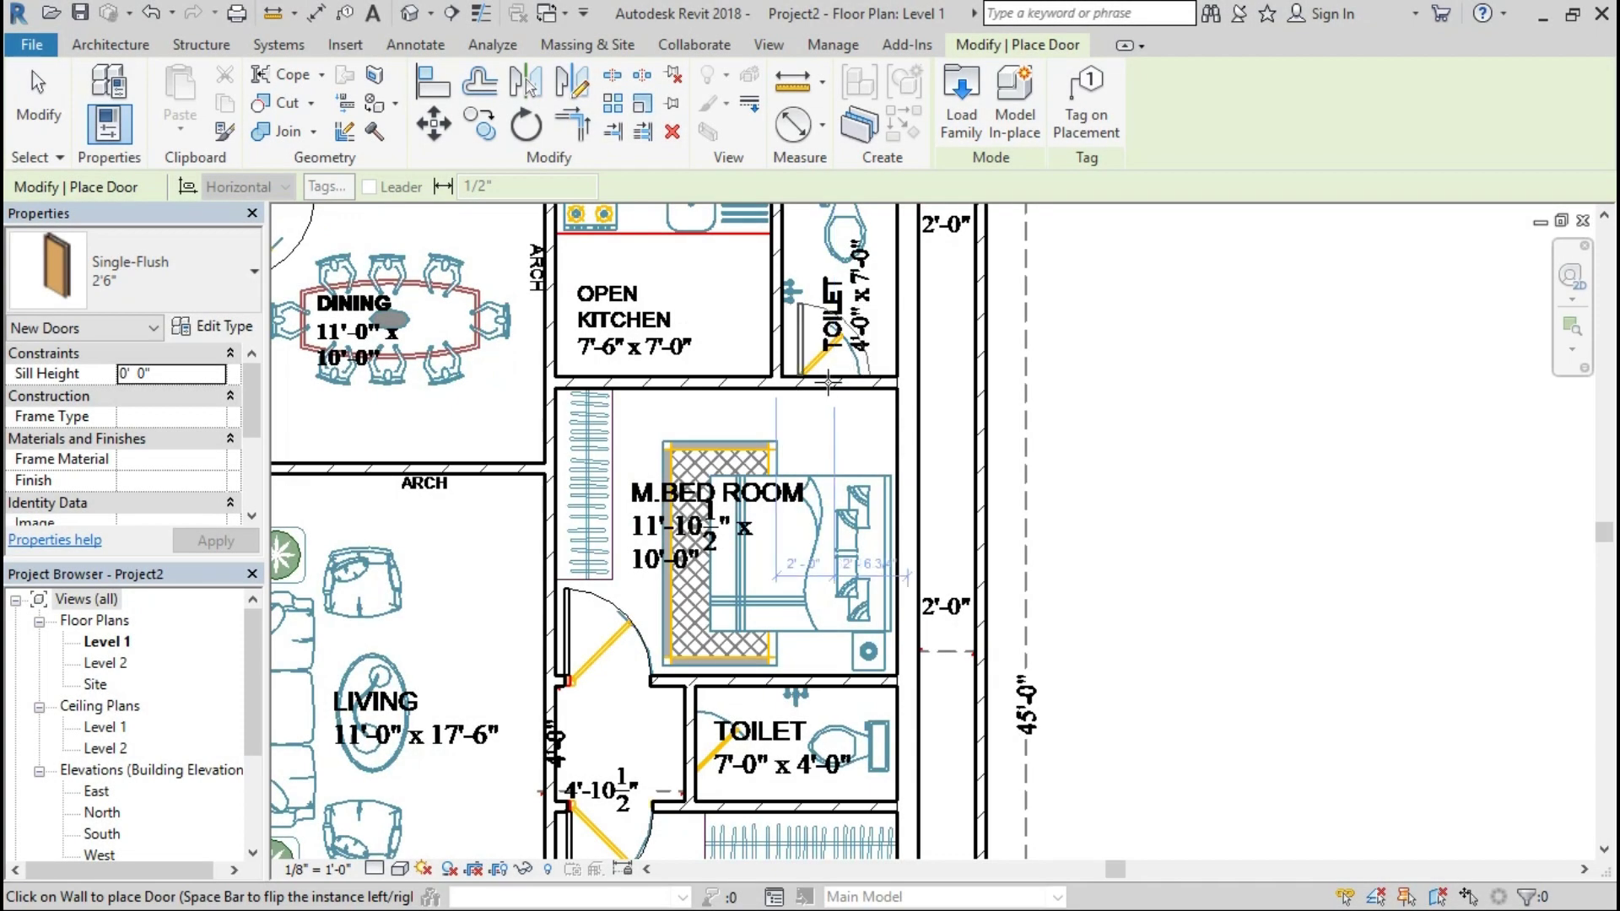
click(826, 381)
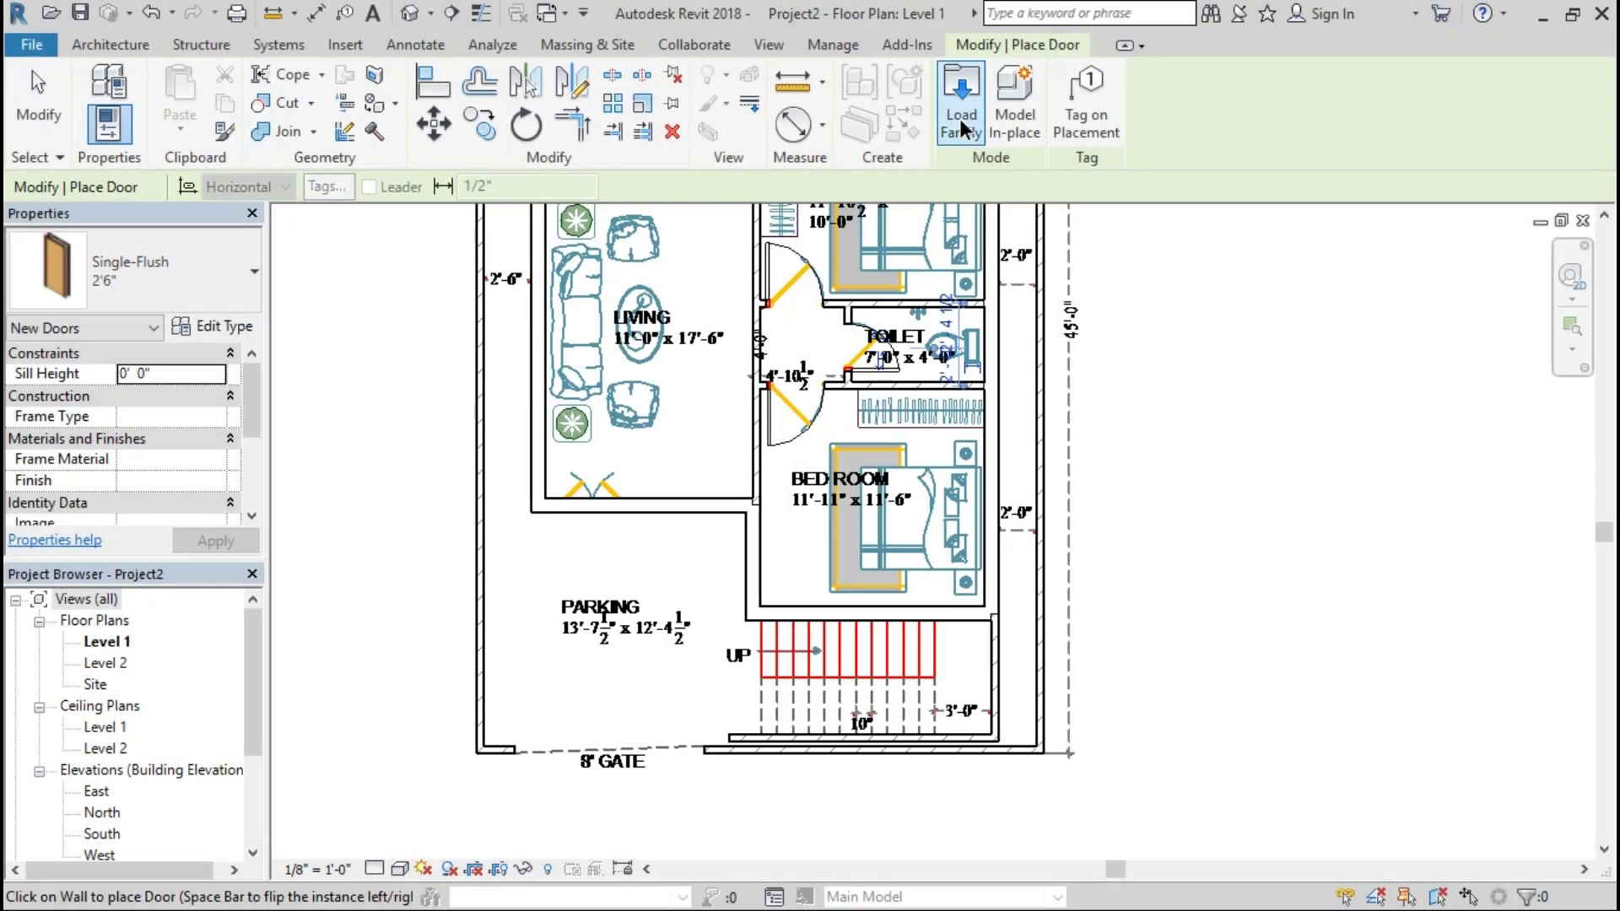
Step: Load Door-Exterior-Double-Full Glass-Wood_Clad.rfa from Doors > Residential and open its type properties
click(961, 106)
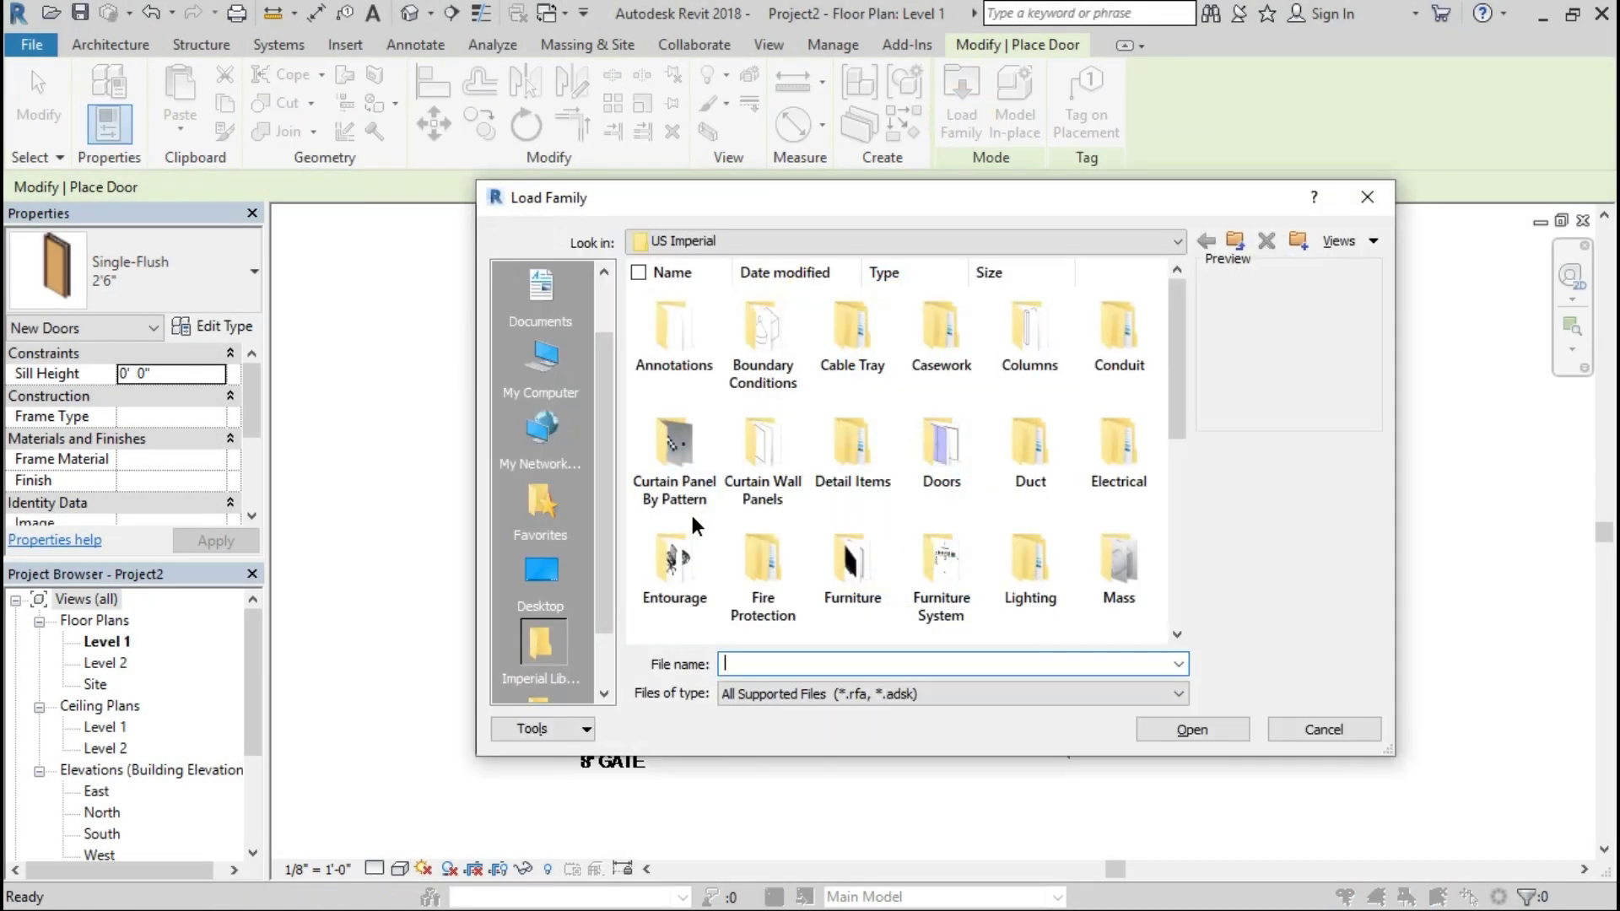
double_click(935, 453)
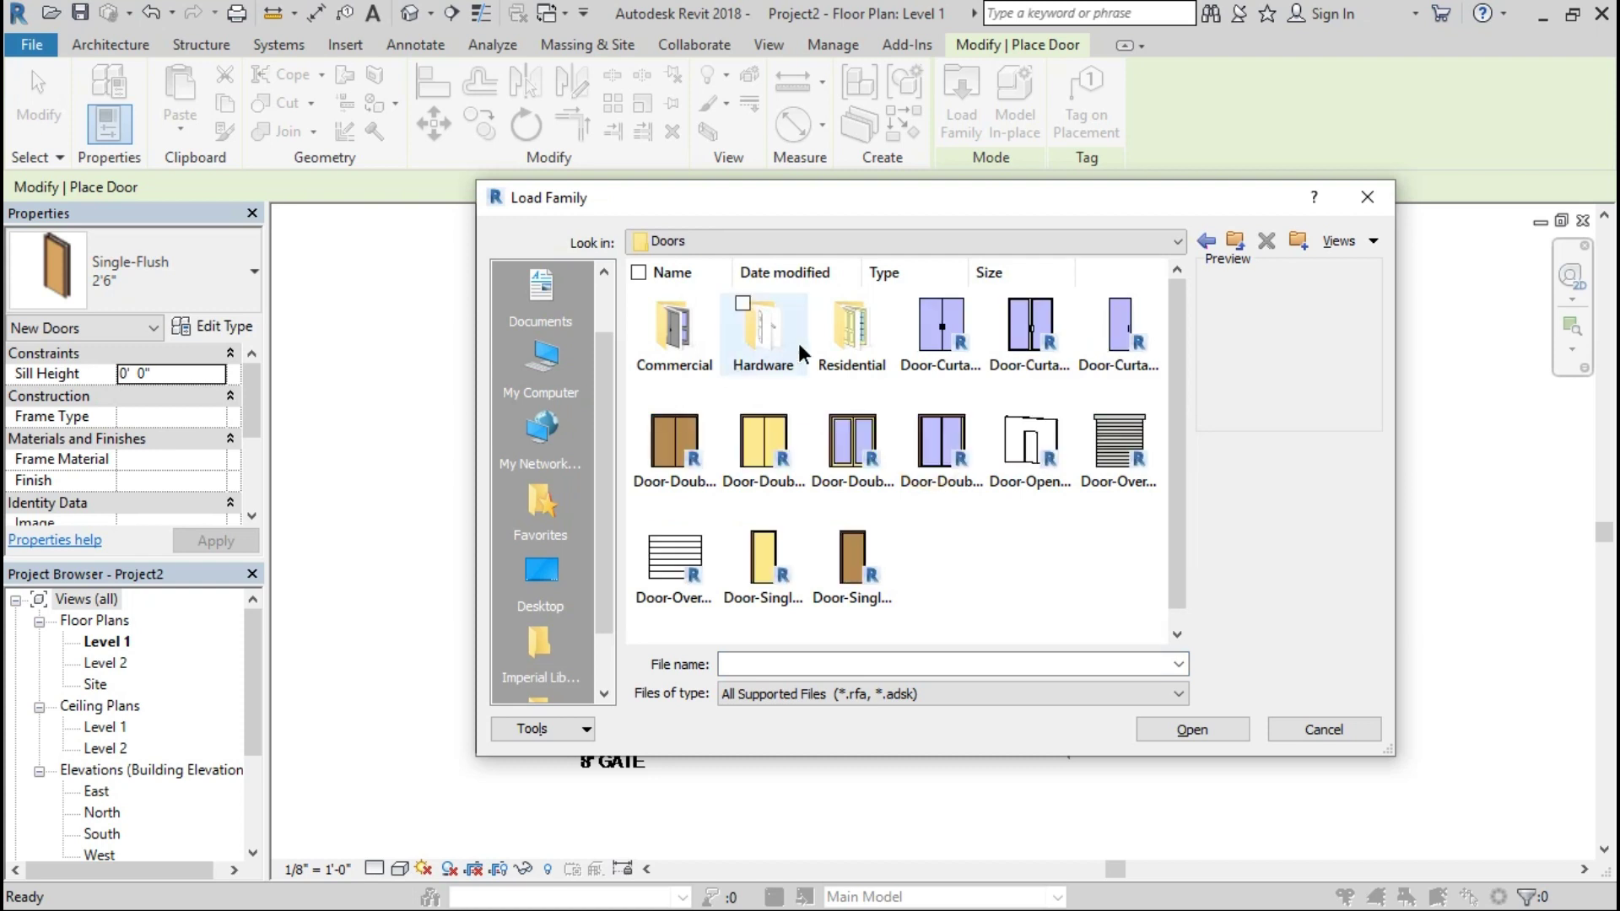
double_click(852, 334)
click(685, 329)
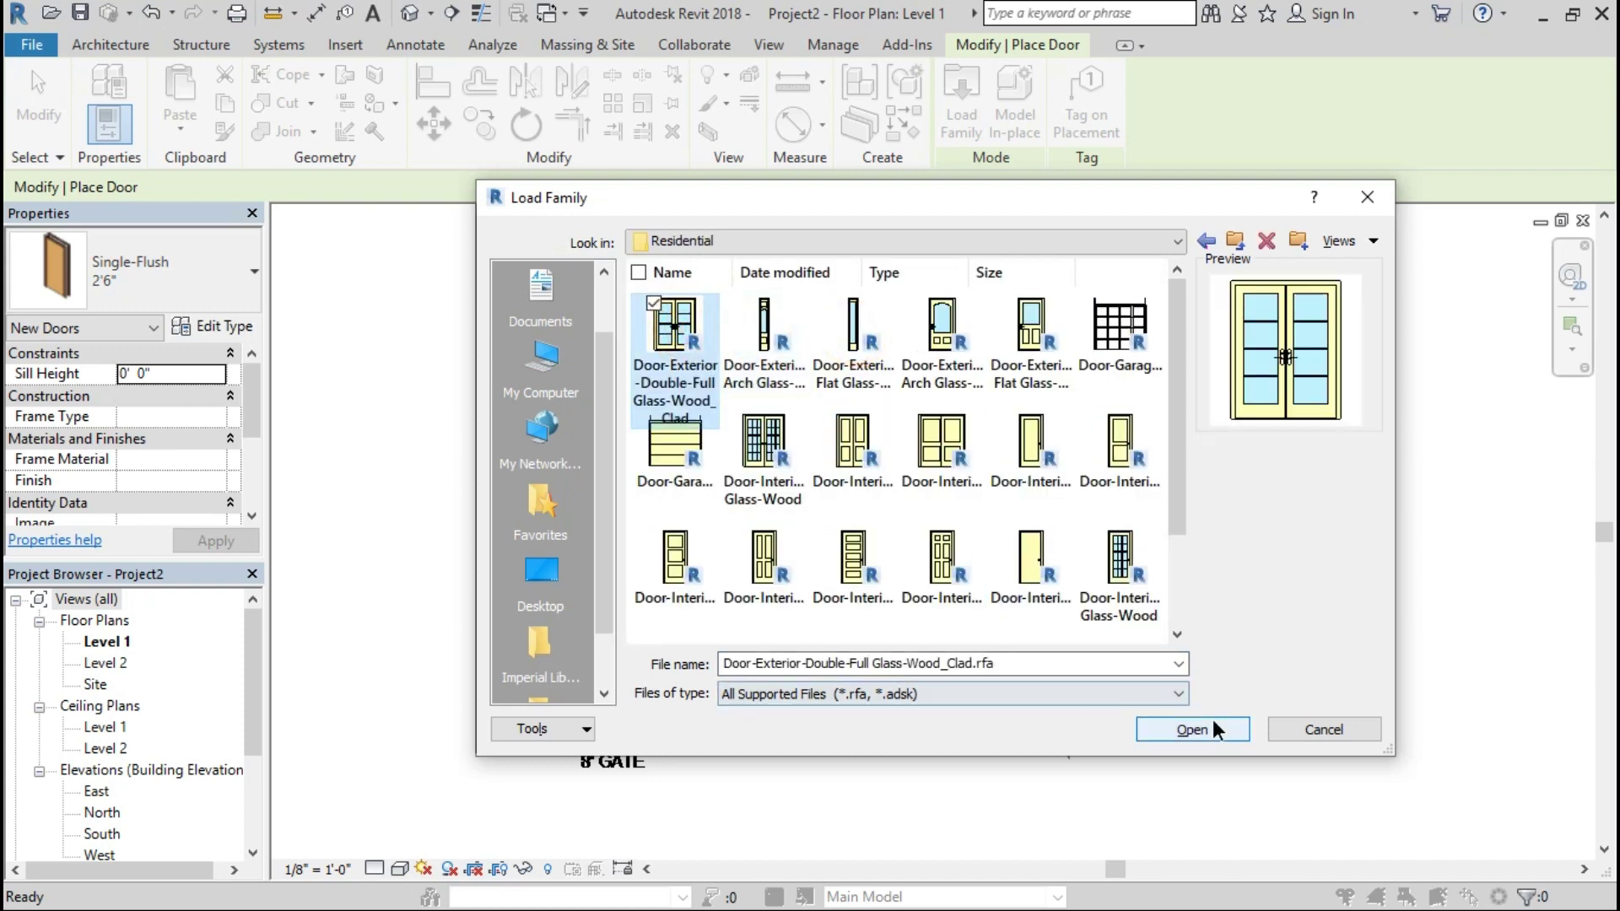
click(1214, 722)
click(925, 586)
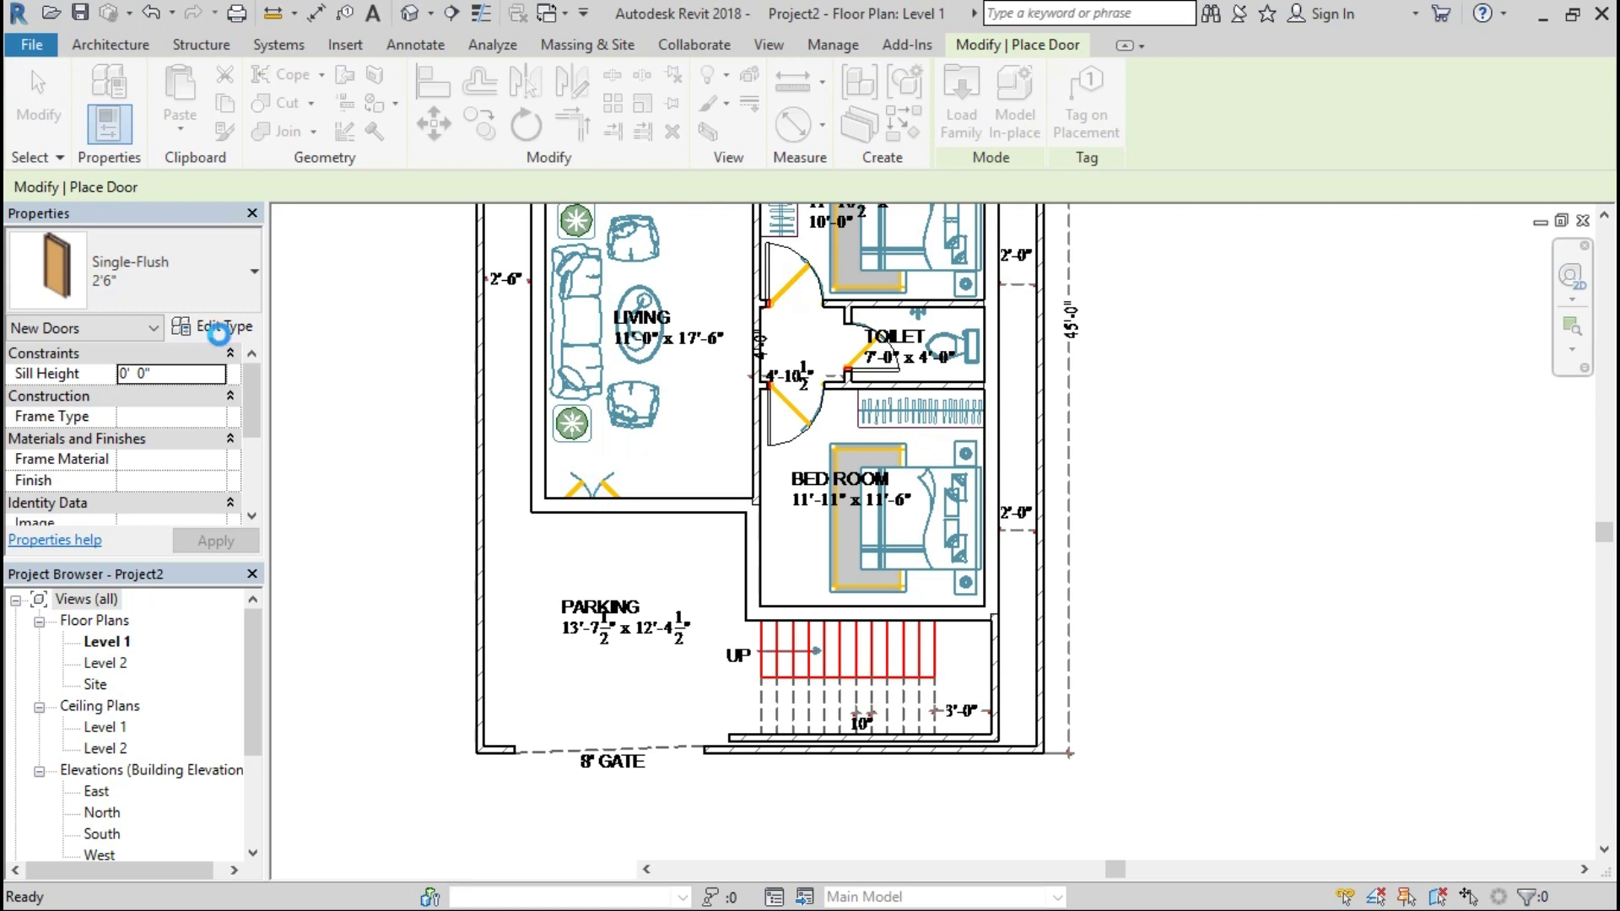
click(210, 327)
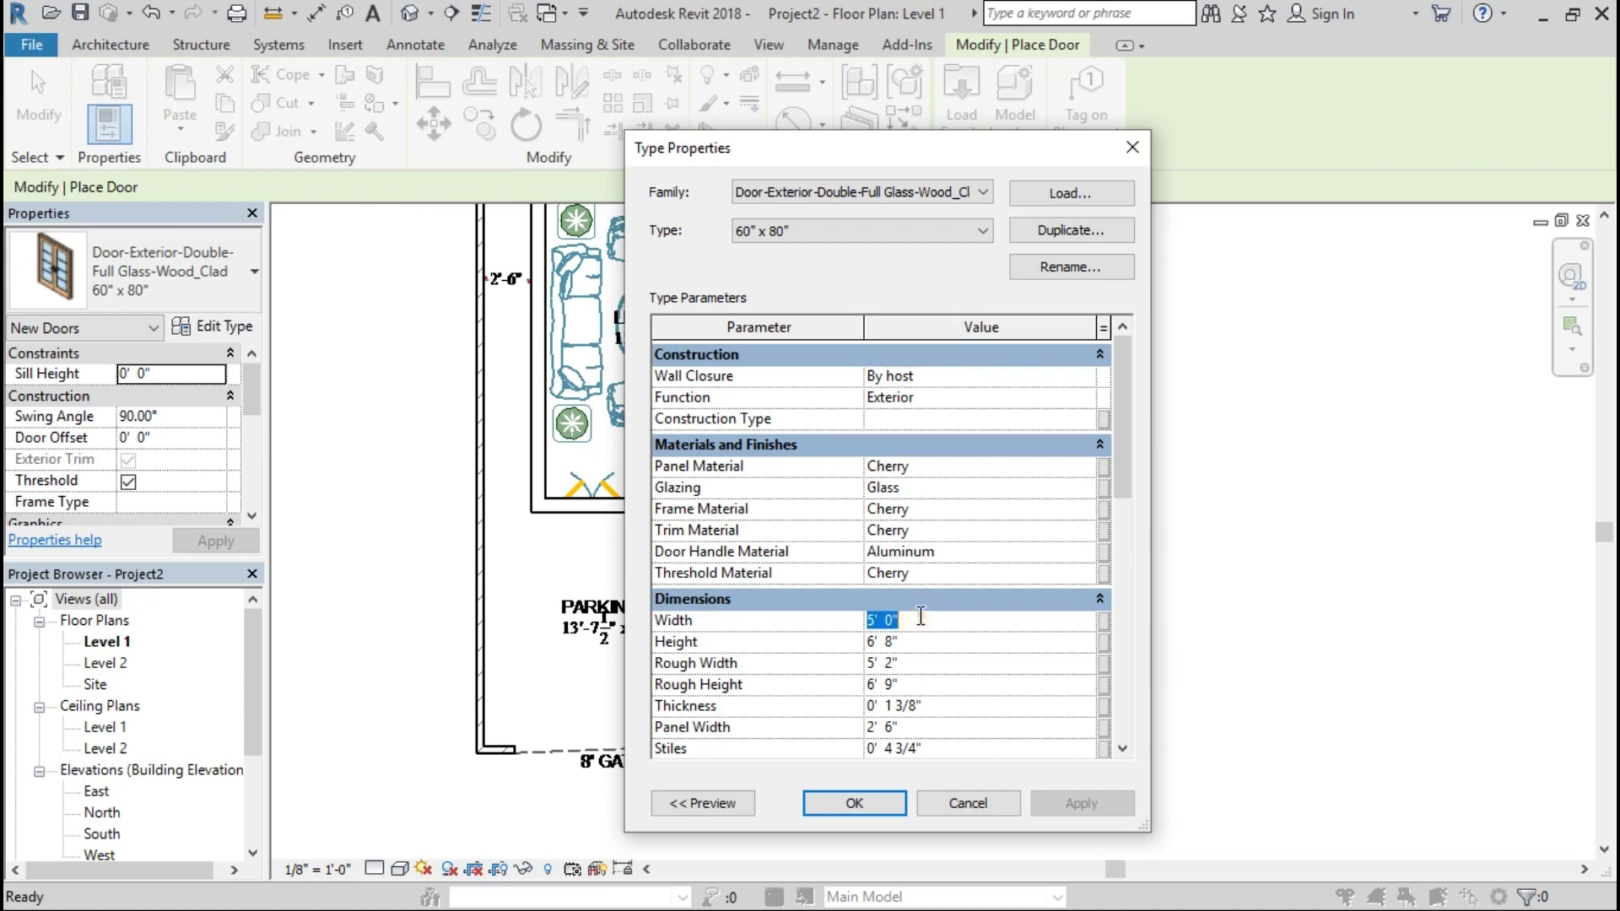
Step: Set the glass double door width to 4' and place it in the parking-side living room wall
click(862, 800)
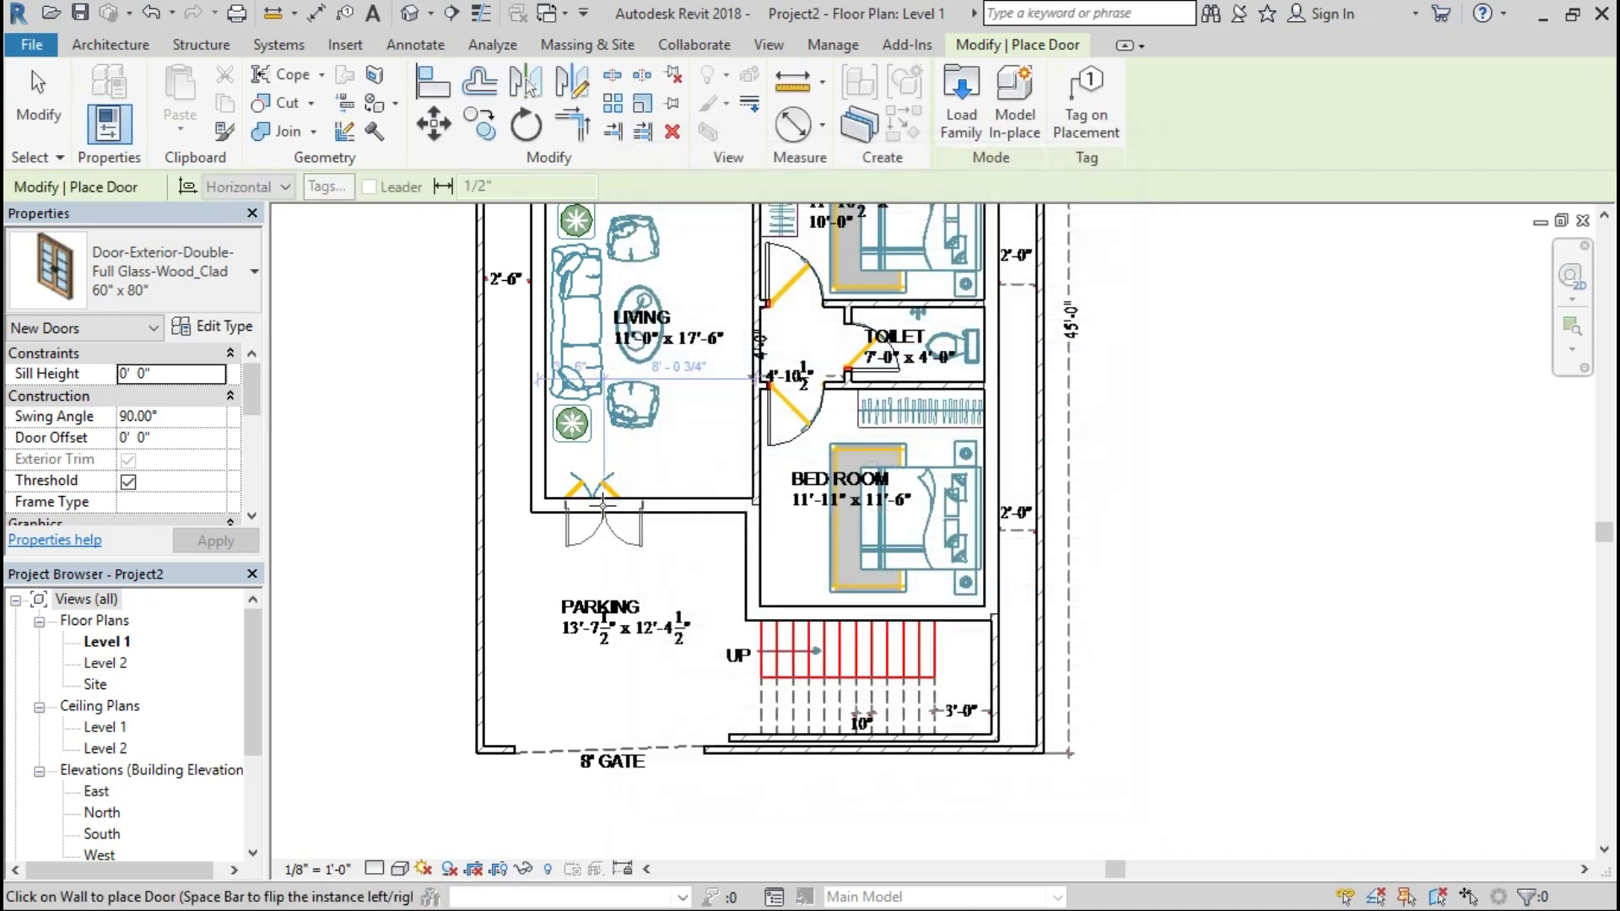
click(711, 591)
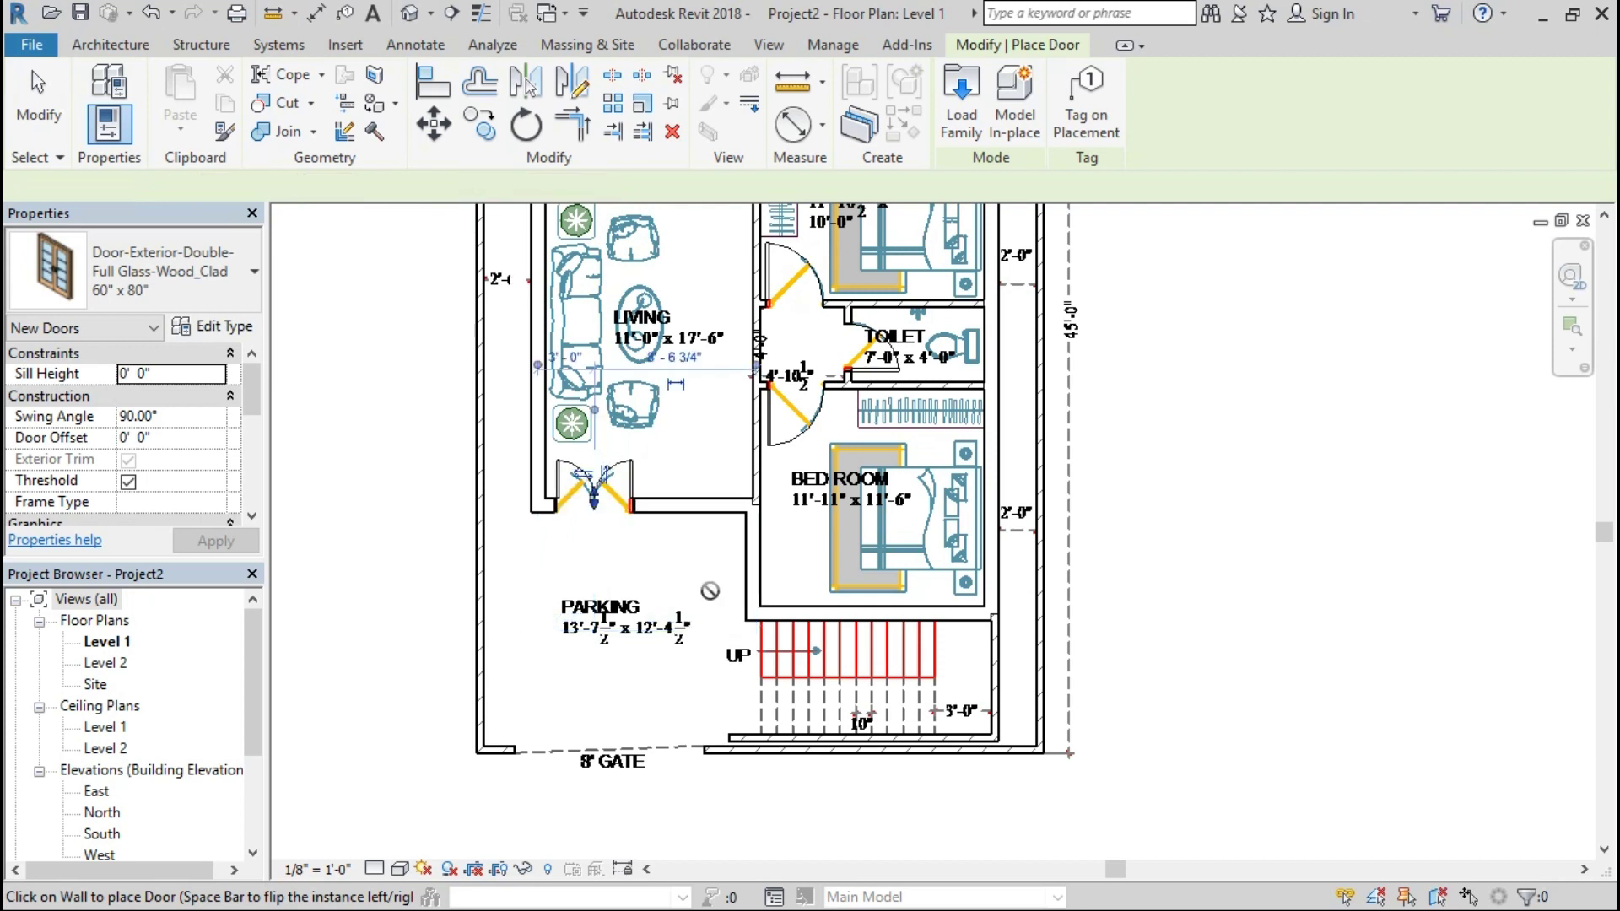
scroll(1169, 579, down, 2)
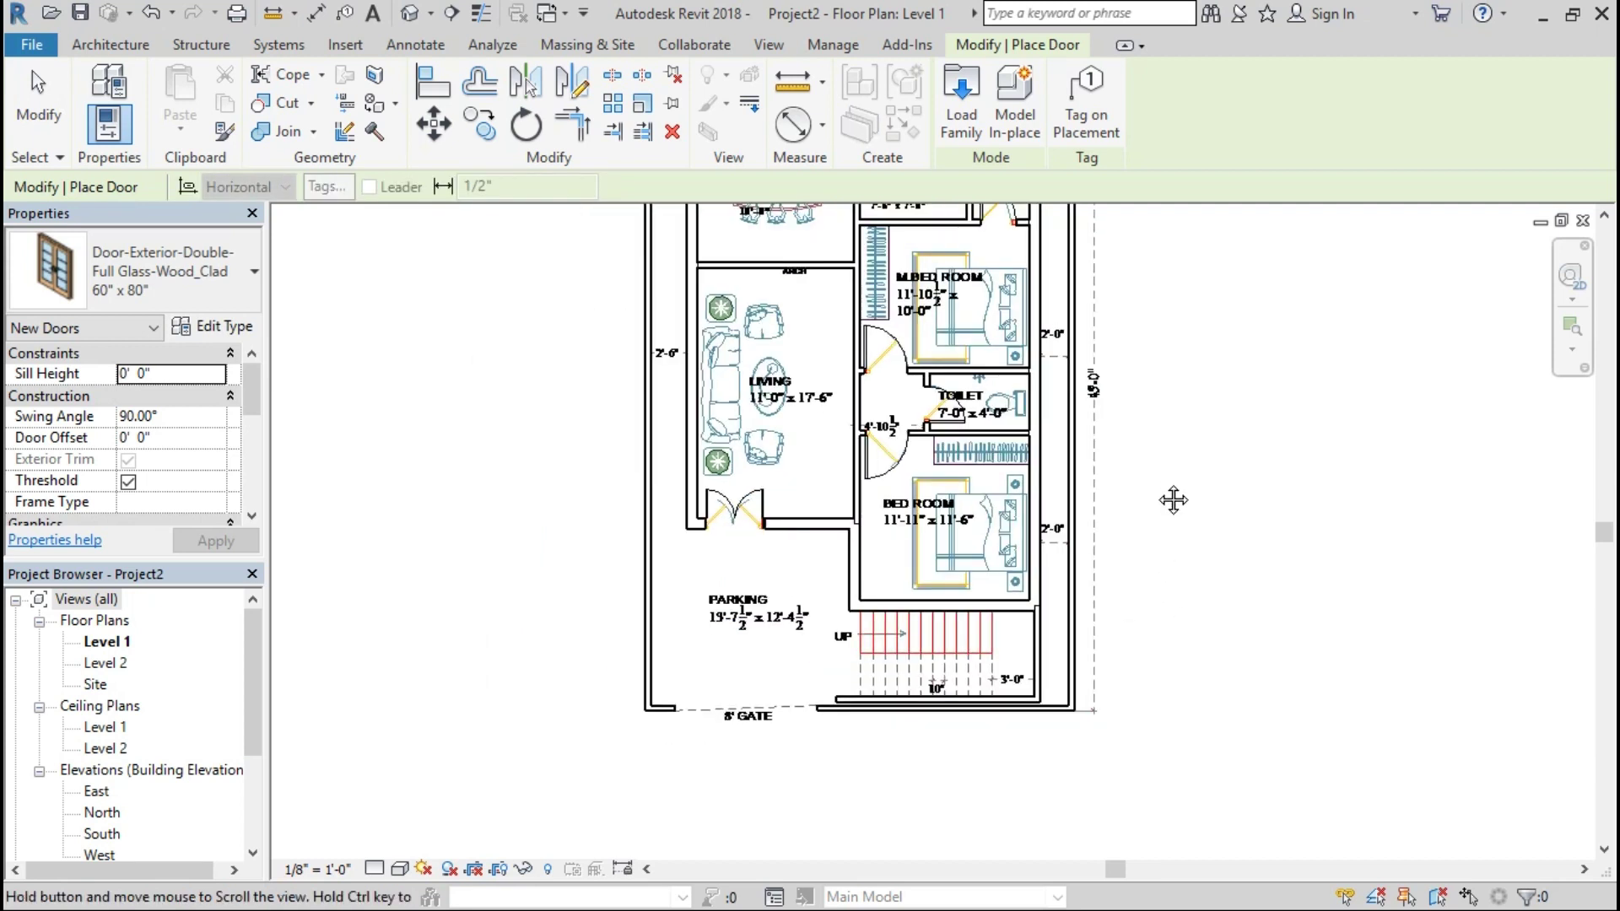
middle_drag(1176, 495, 1132, 622)
key(Escape)
key(Escape)
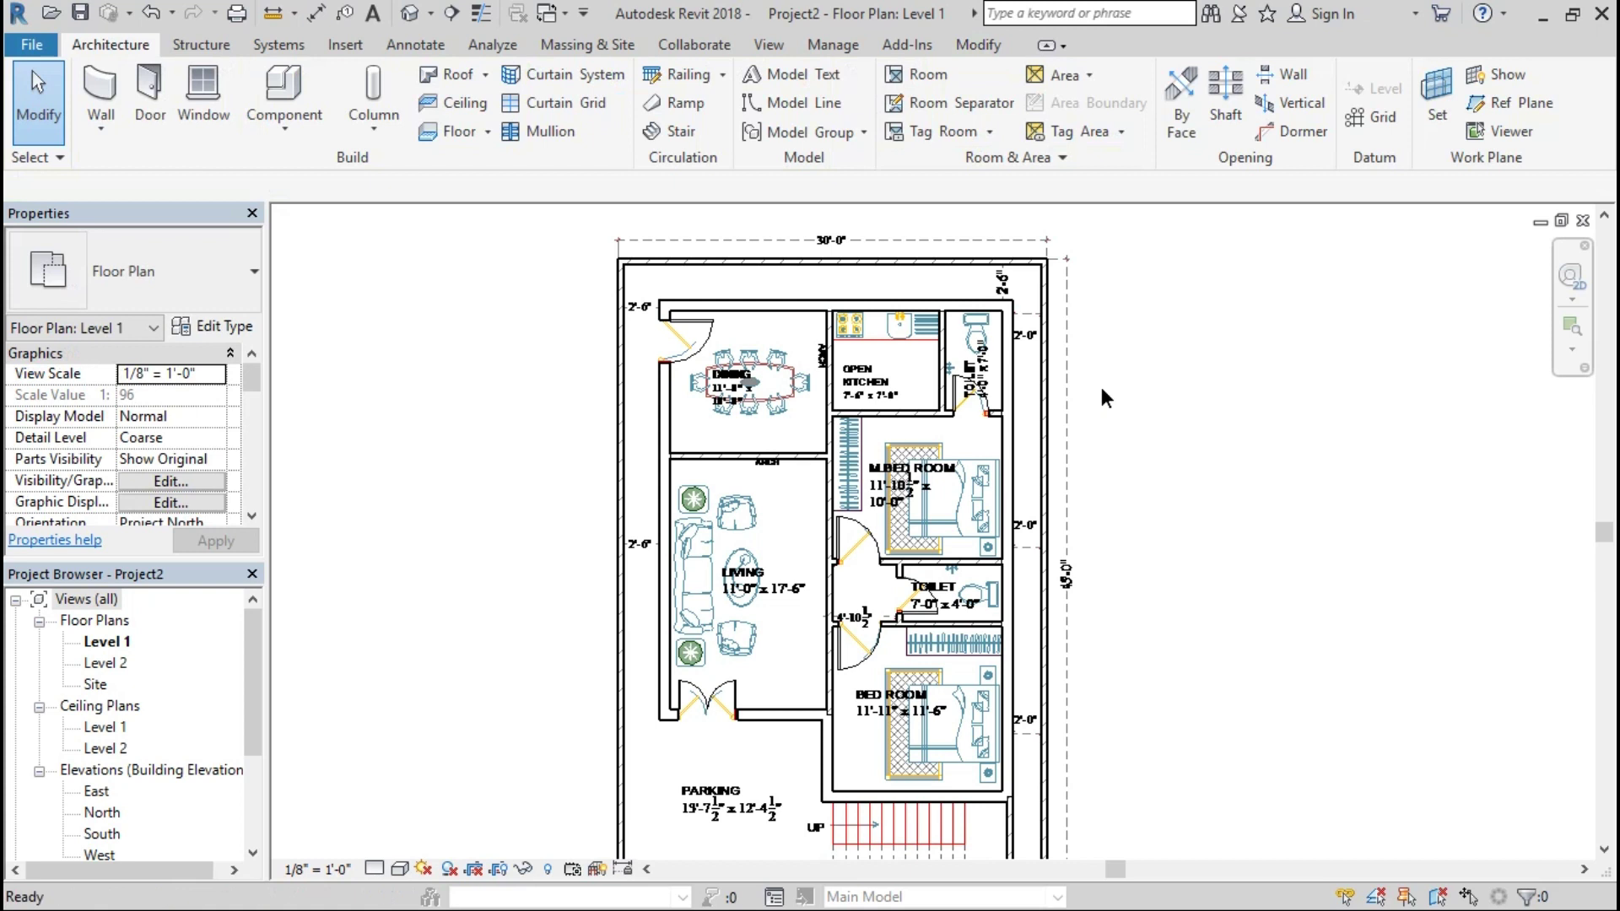
Step: Show the house in the default 3D view and set all its walls to 10' unconnected height
middle_drag(1120, 377, 1207, 368)
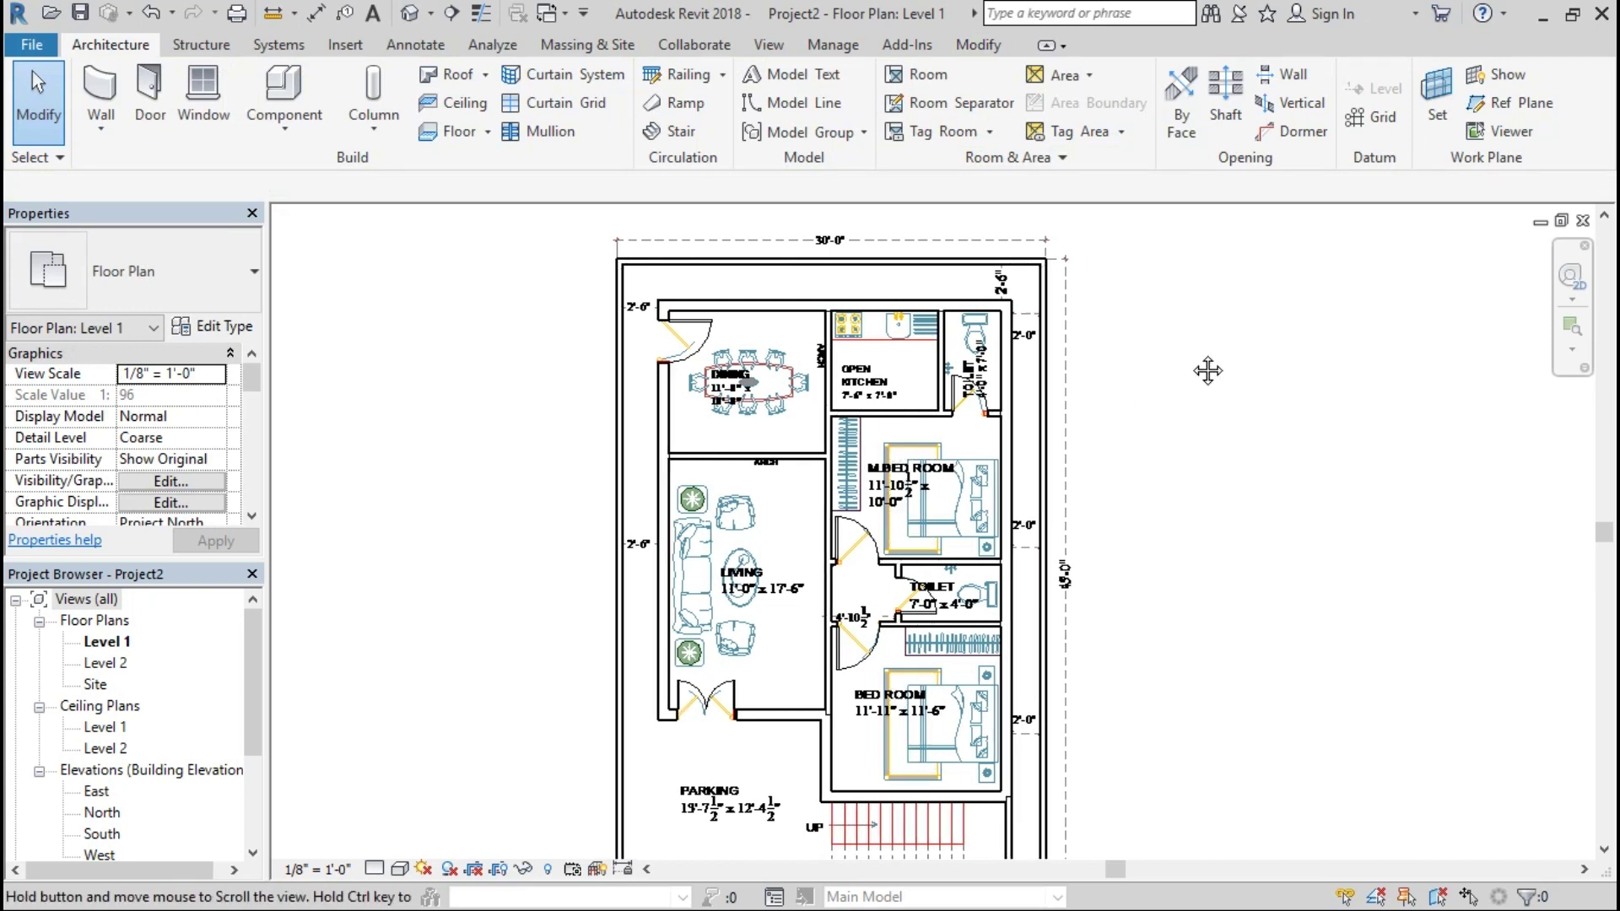
click(424, 14)
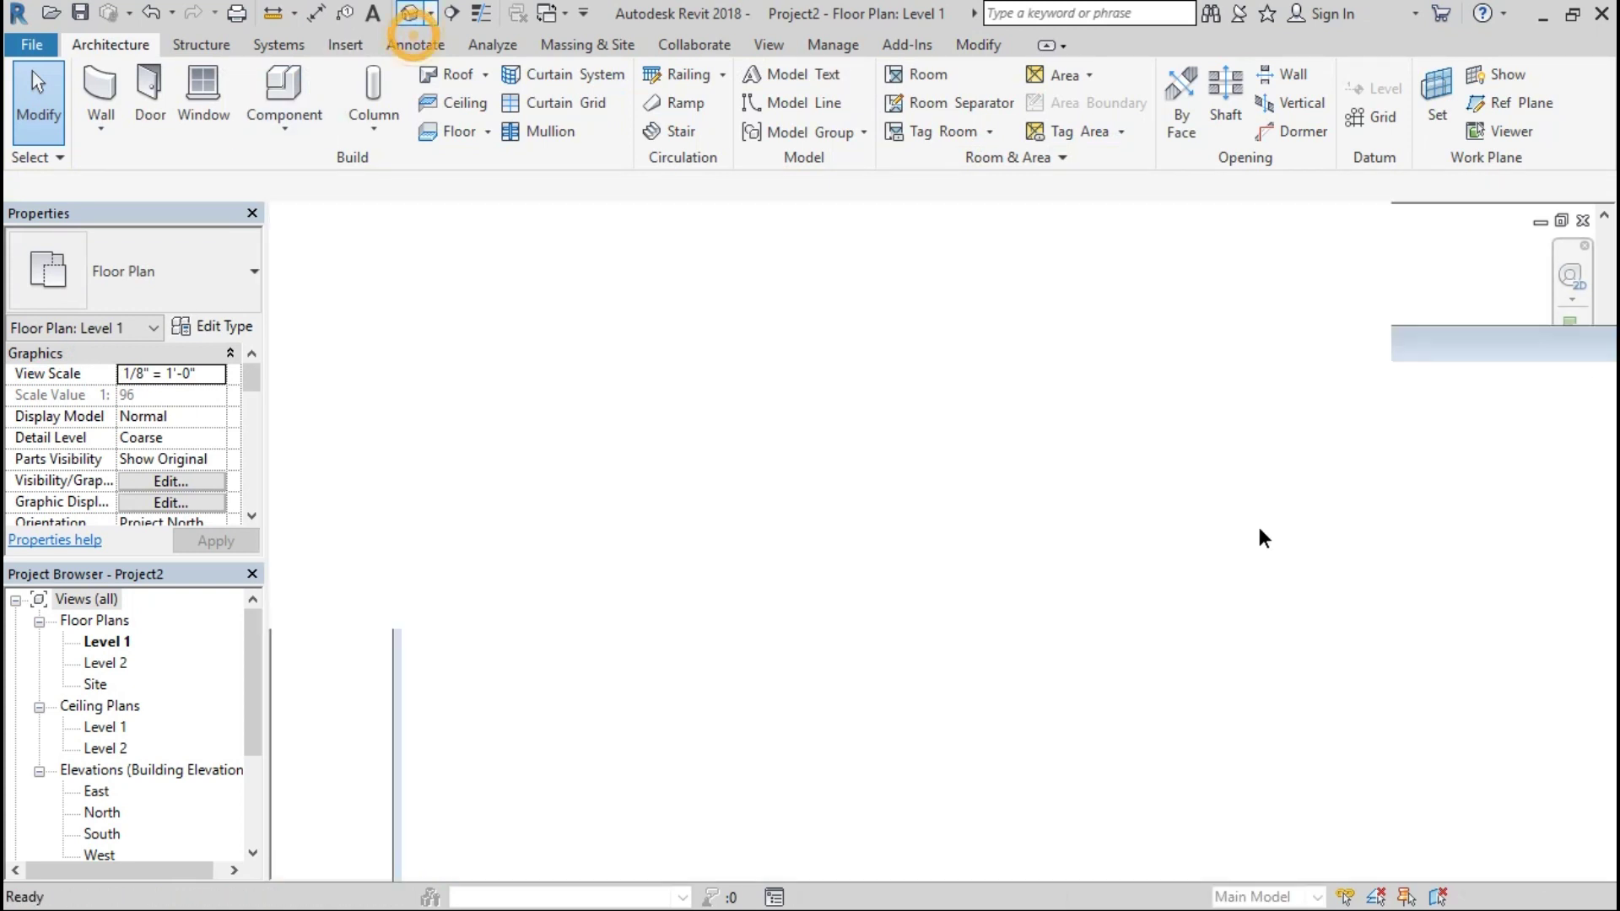
click(1512, 333)
drag(1325, 305, 488, 540)
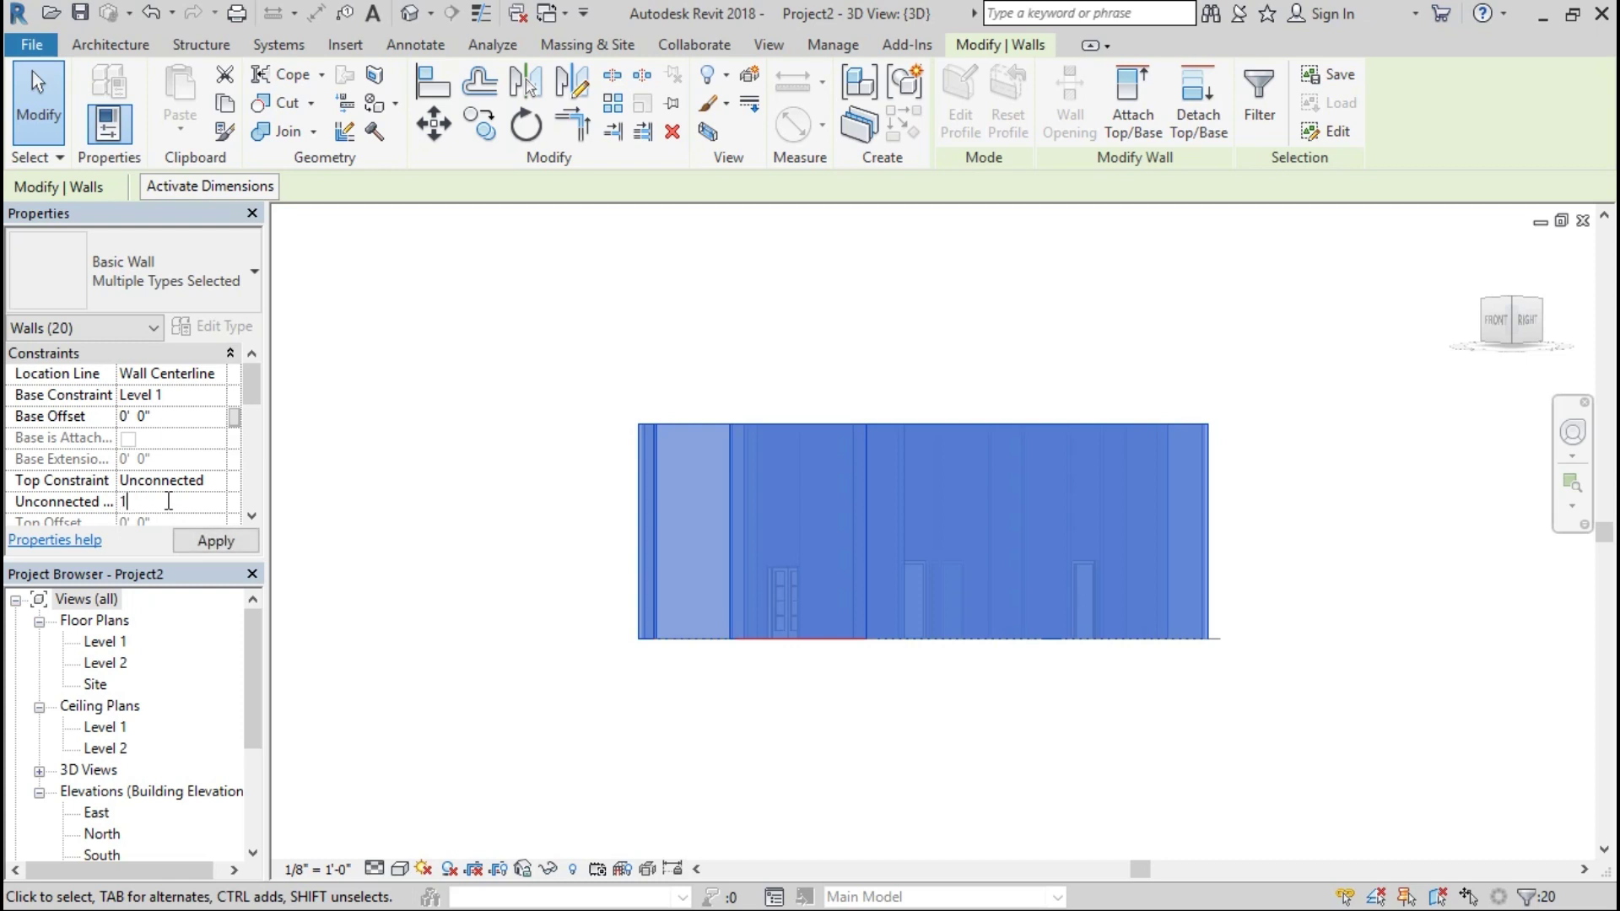
click(980, 727)
mouse_move(980, 727)
shift+middle_down()
mouse_move(1356, 749)
mouse_move(1254, 553)
shift+middle_up()
Step: Select the chain of five outer boundary walls and lower their unconnected height to 5'
key(Tab)
key(Tab)
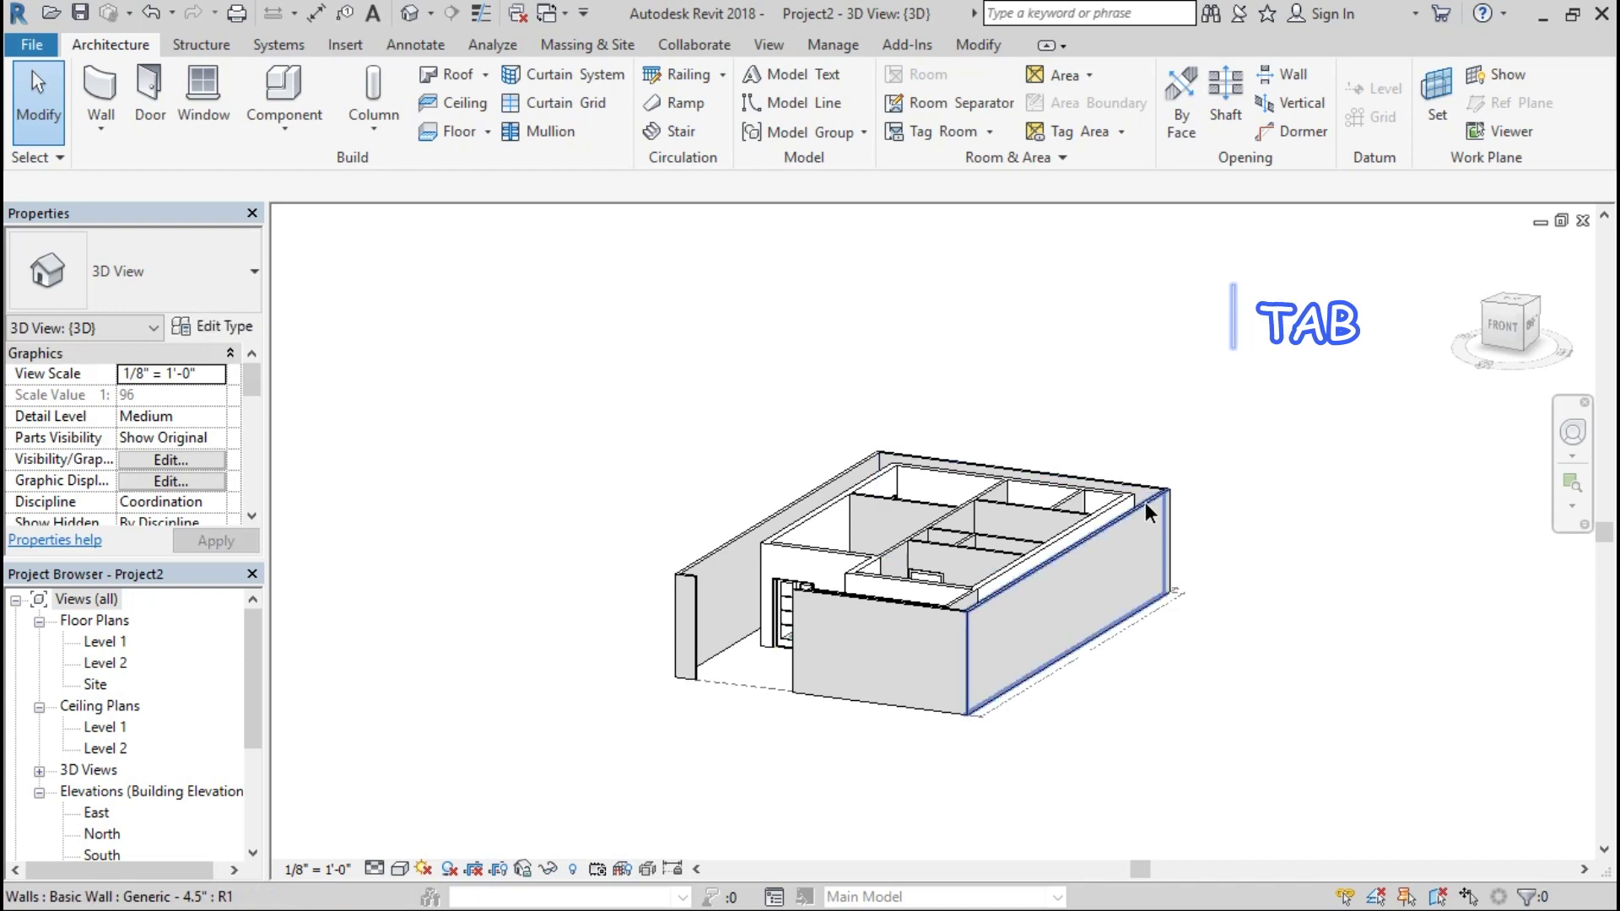
key(Tab)
click(1145, 503)
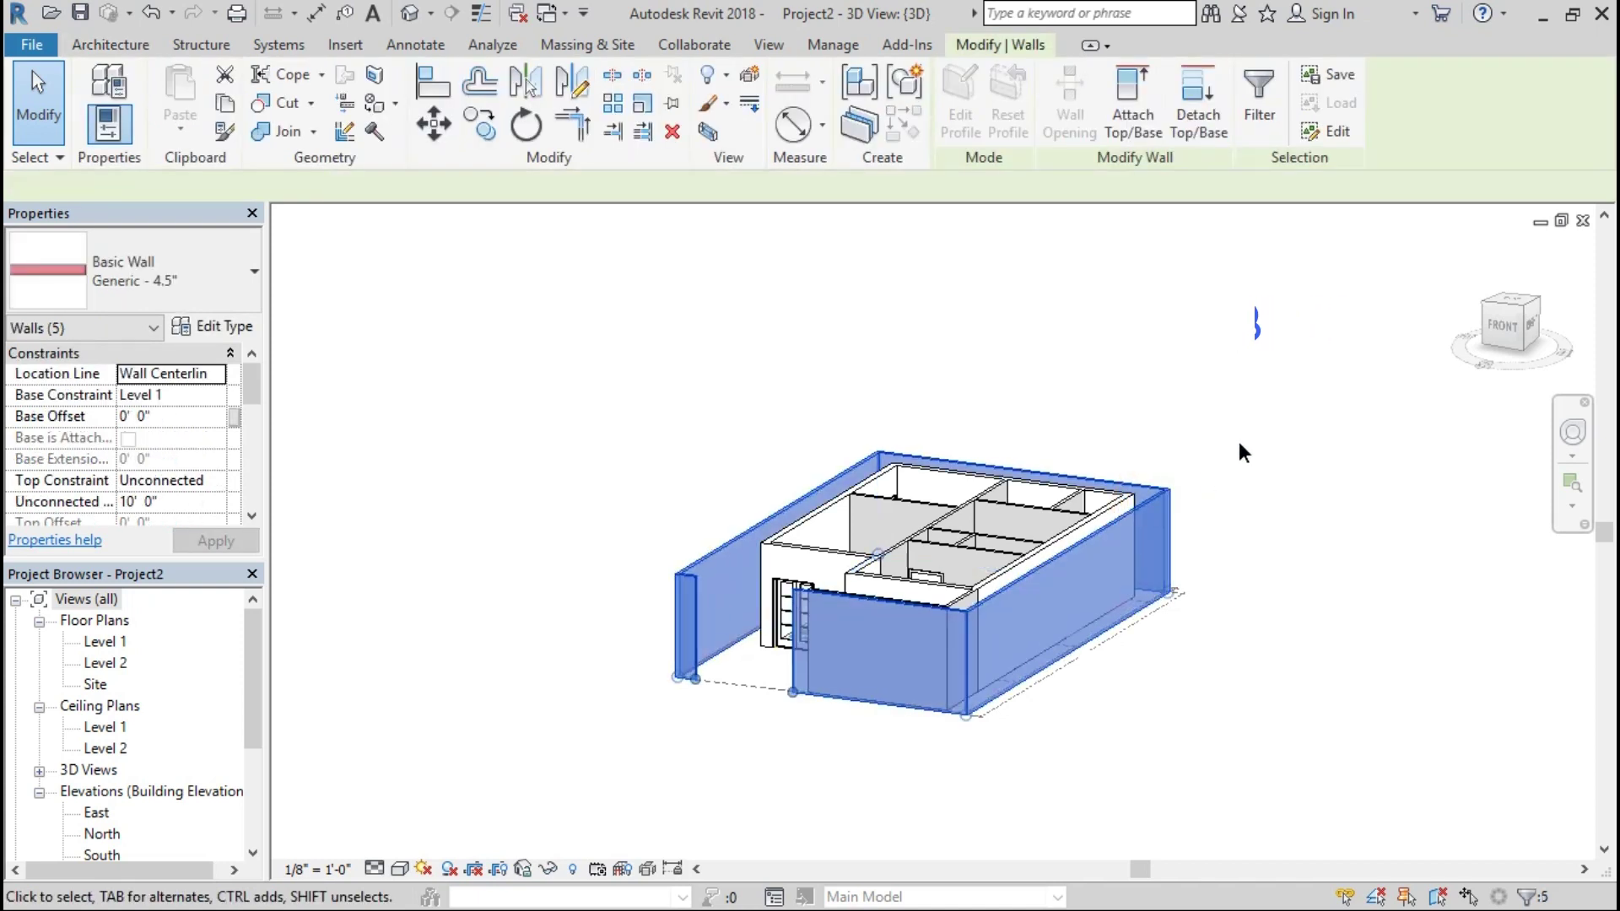
shift+middle_drag(1238, 442, 1080, 621)
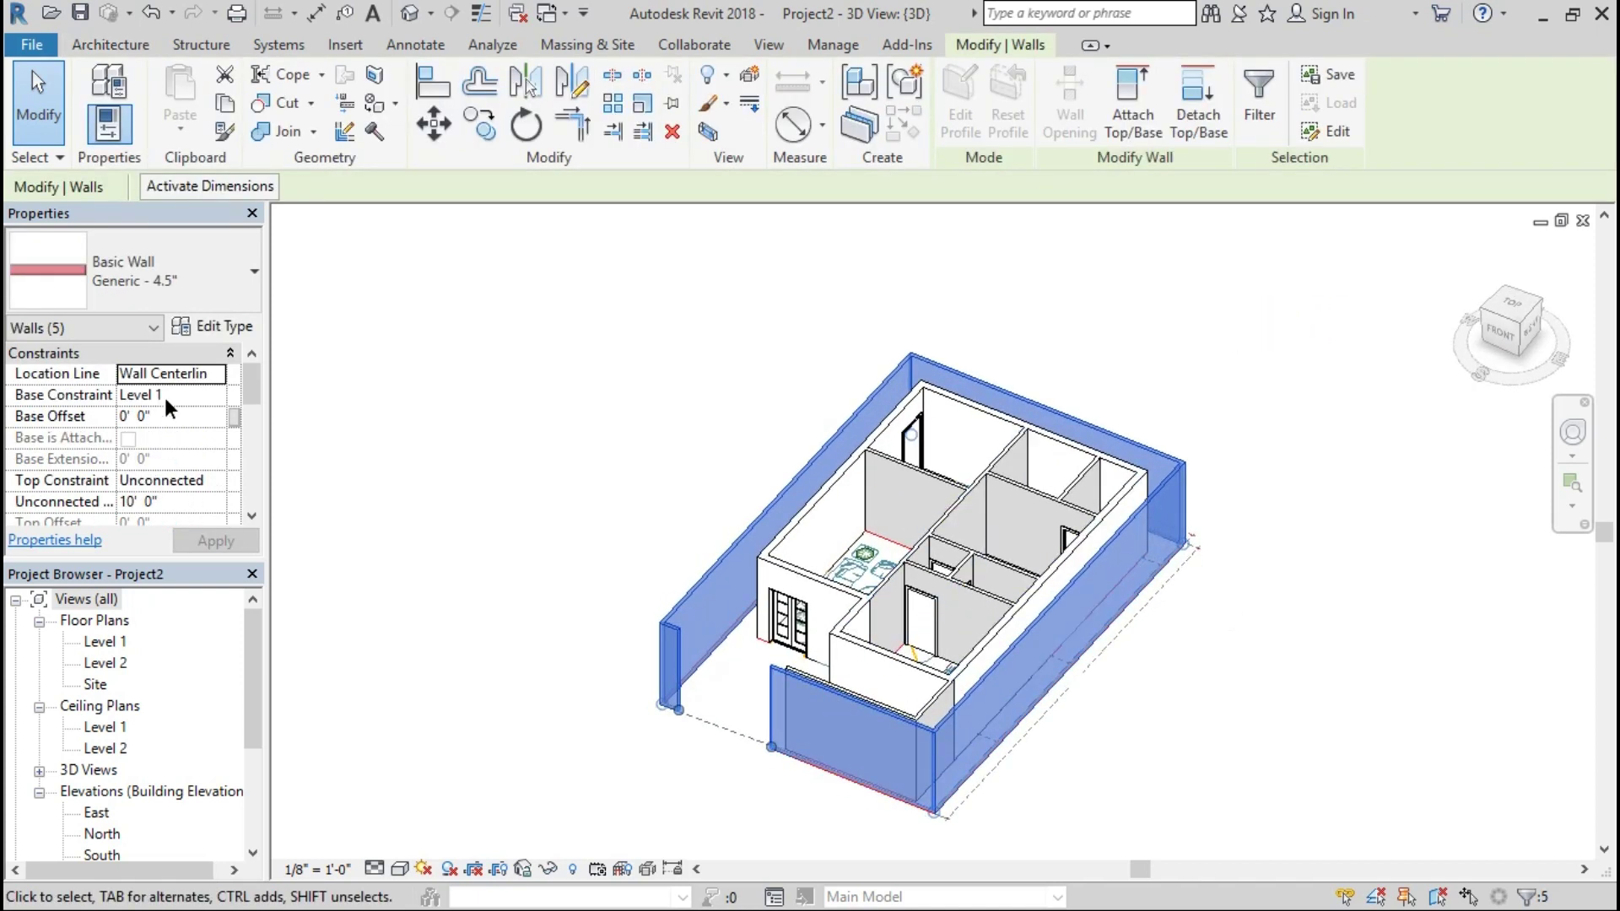
click(171, 498)
text(5)
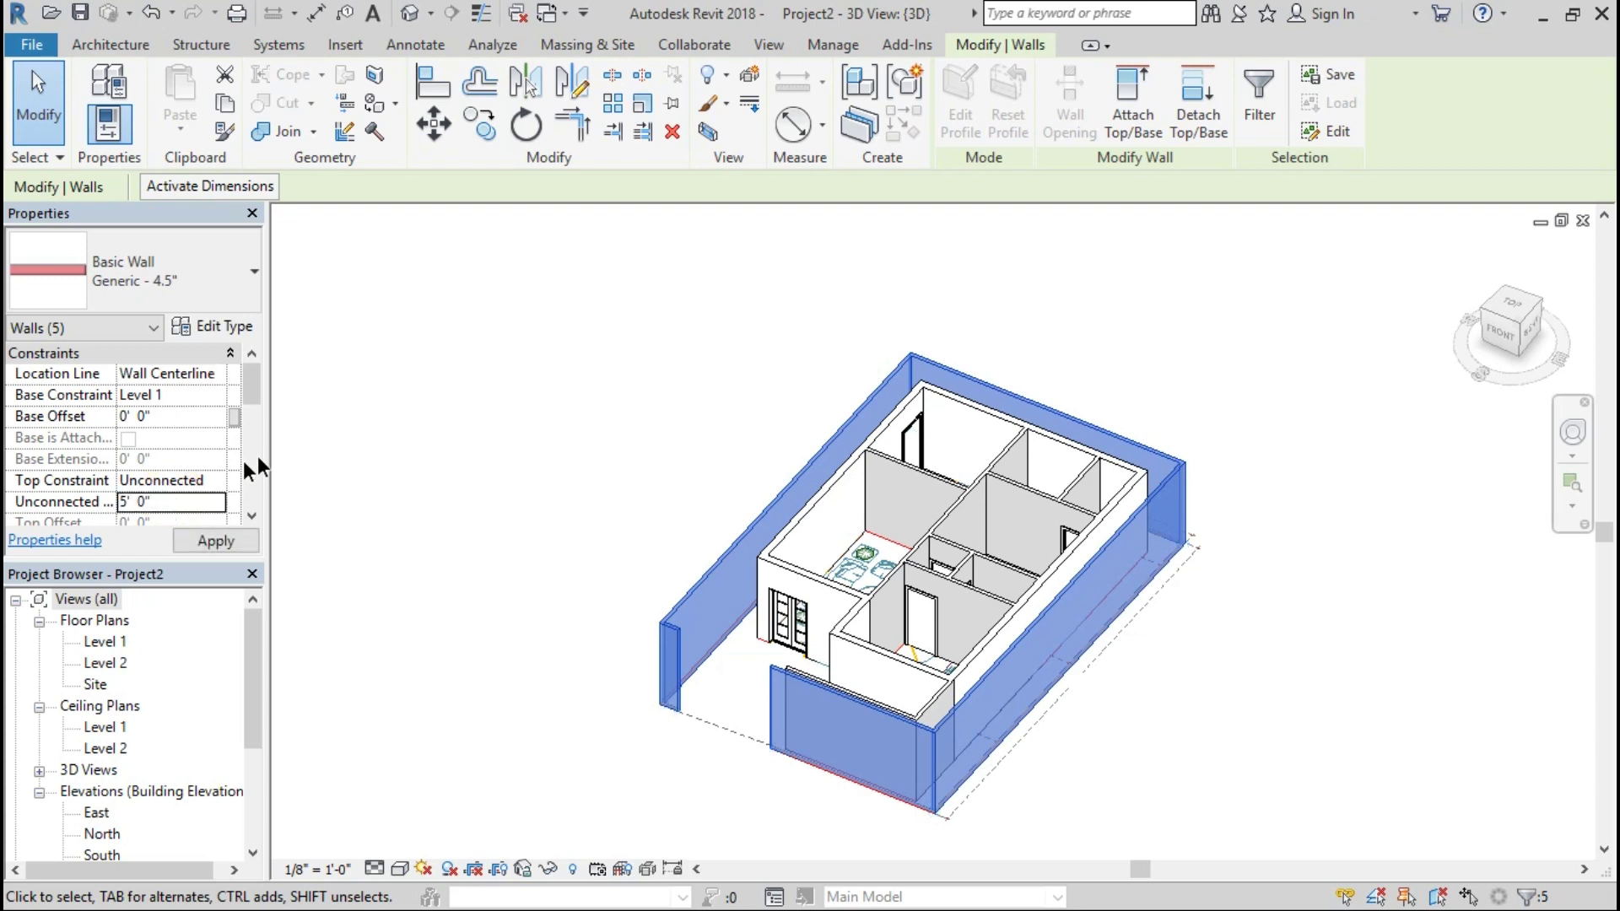
click(353, 429)
mouse_move(1270, 594)
shift+middle_down()
mouse_move(736, 710)
mouse_move(831, 653)
mouse_move(792, 489)
shift+middle_up()
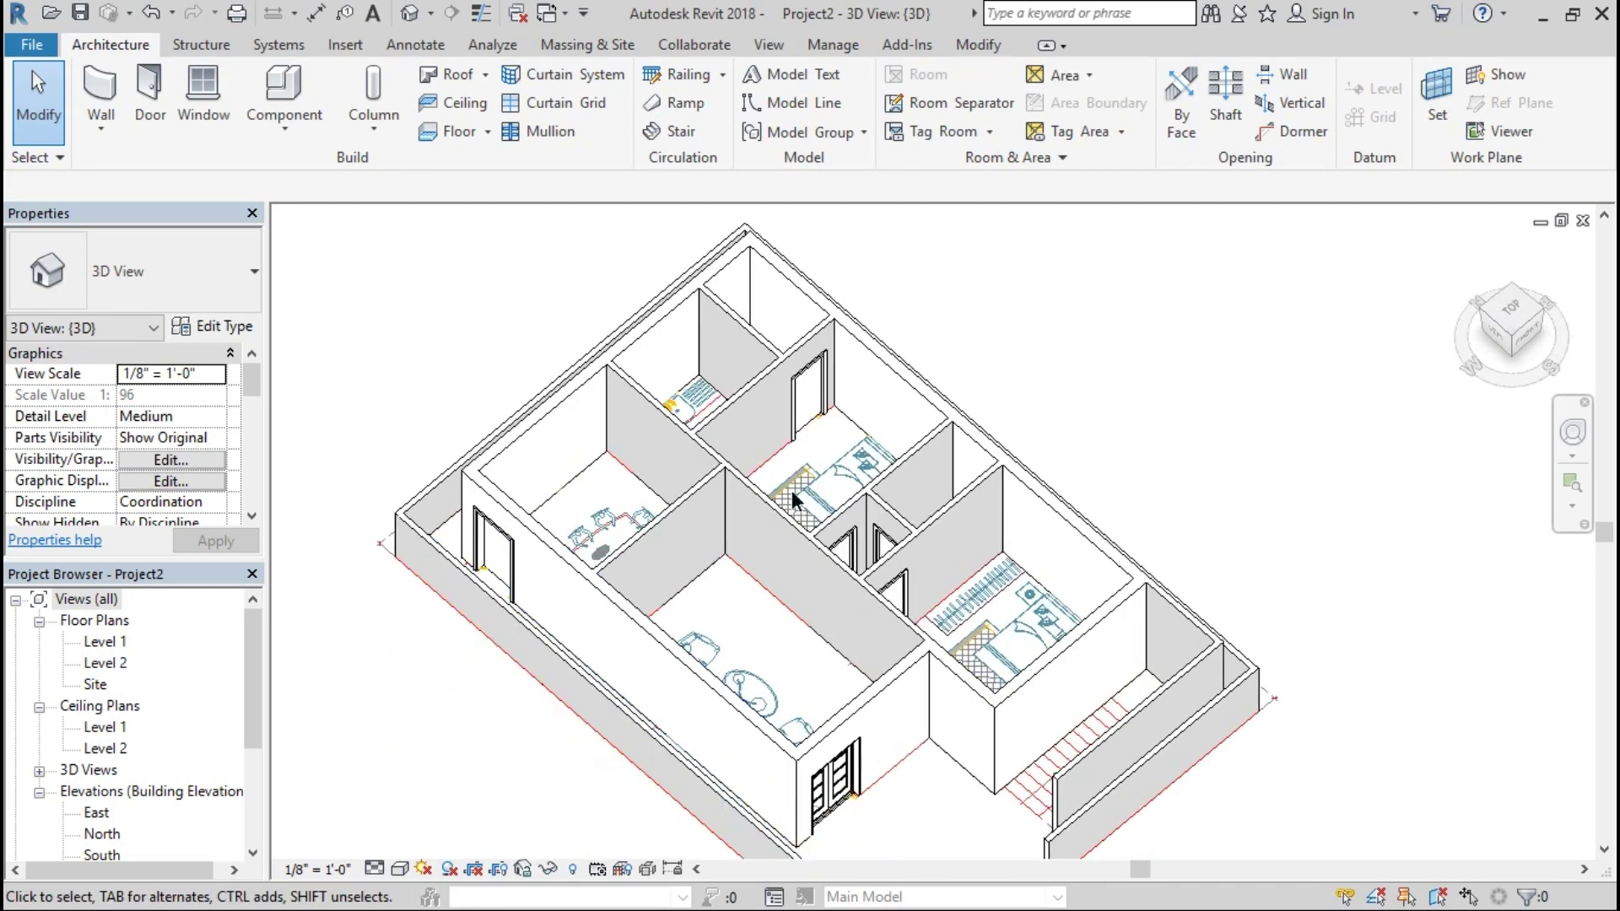
Step: Return to the Level 1 plan, choose the Fixed 24" x 24" window type, and check the reference plan
double_click(113, 640)
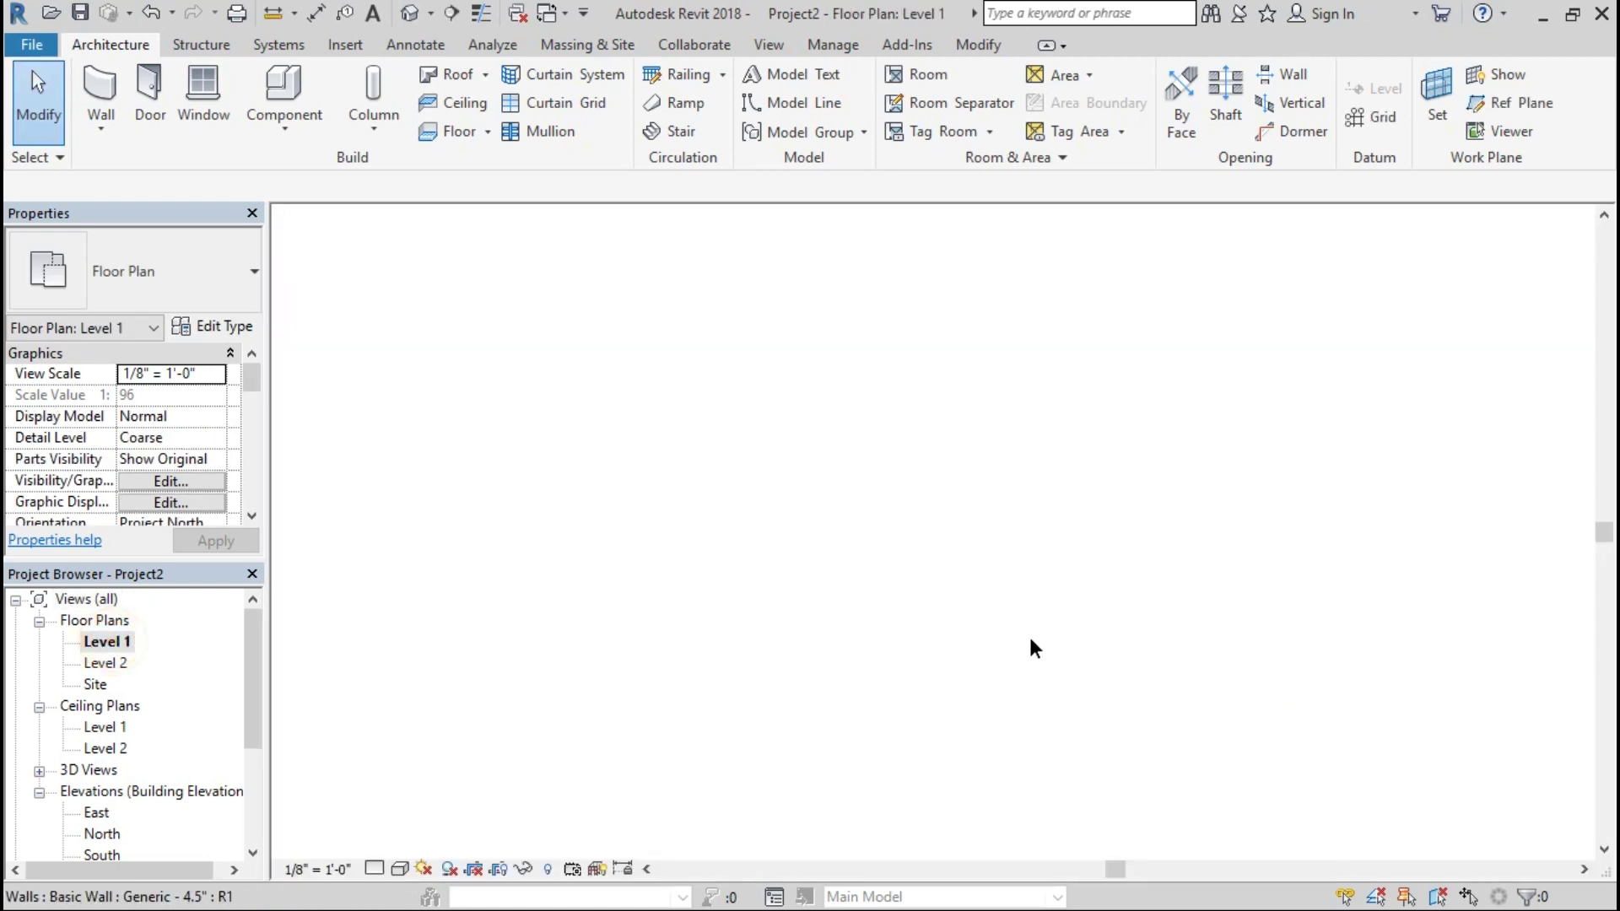
scroll(859, 327, up, 1)
scroll(859, 326, up, 1)
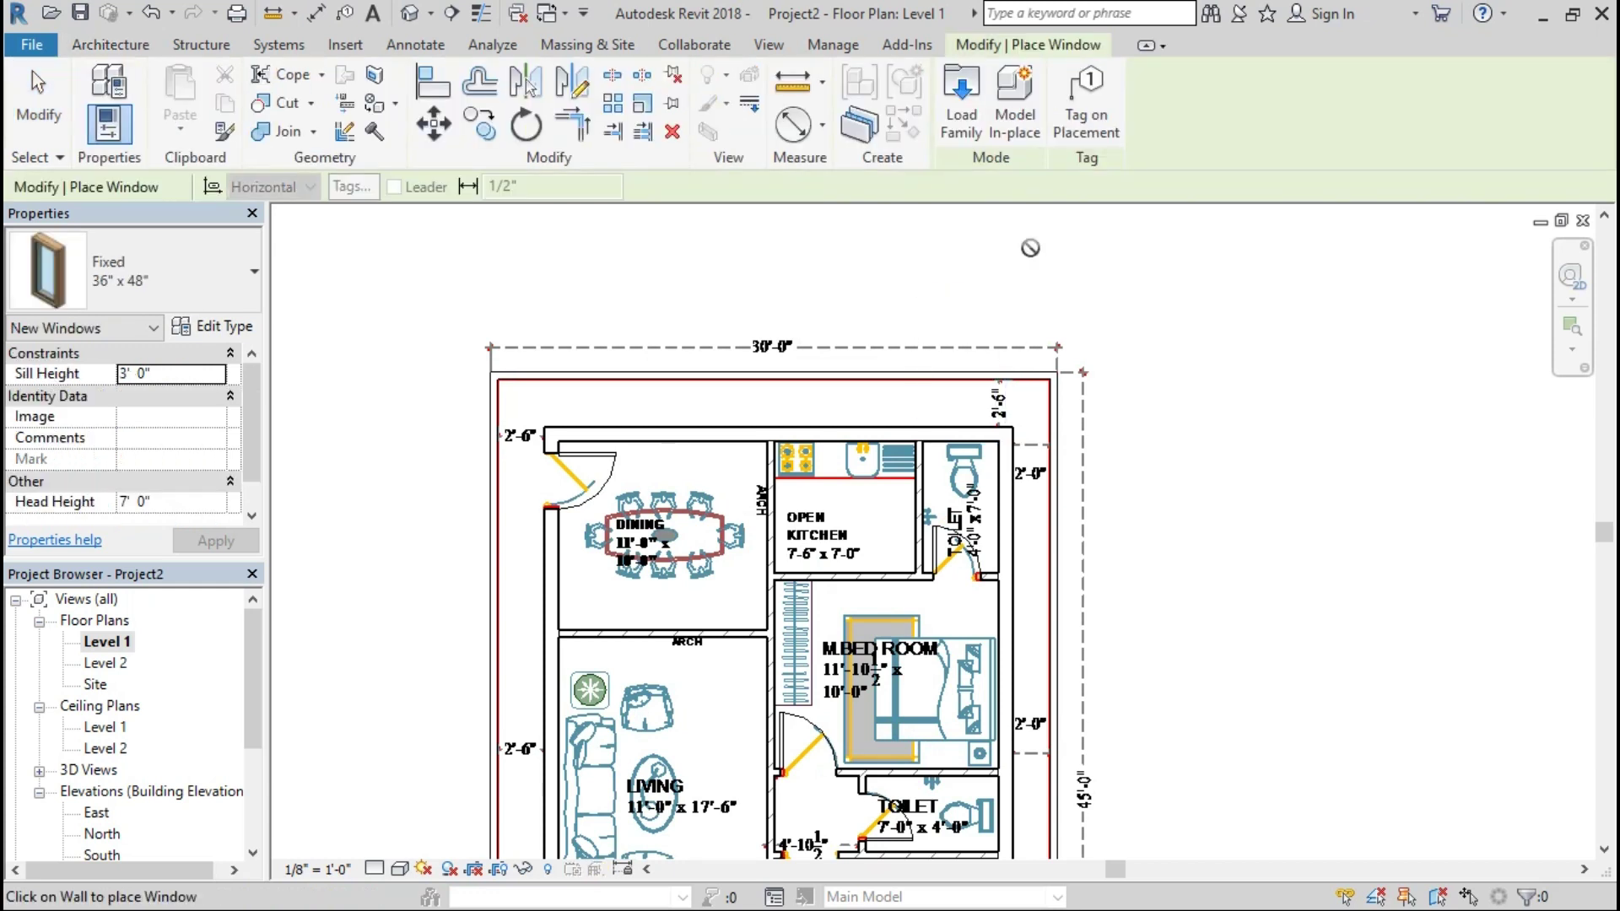
click(114, 291)
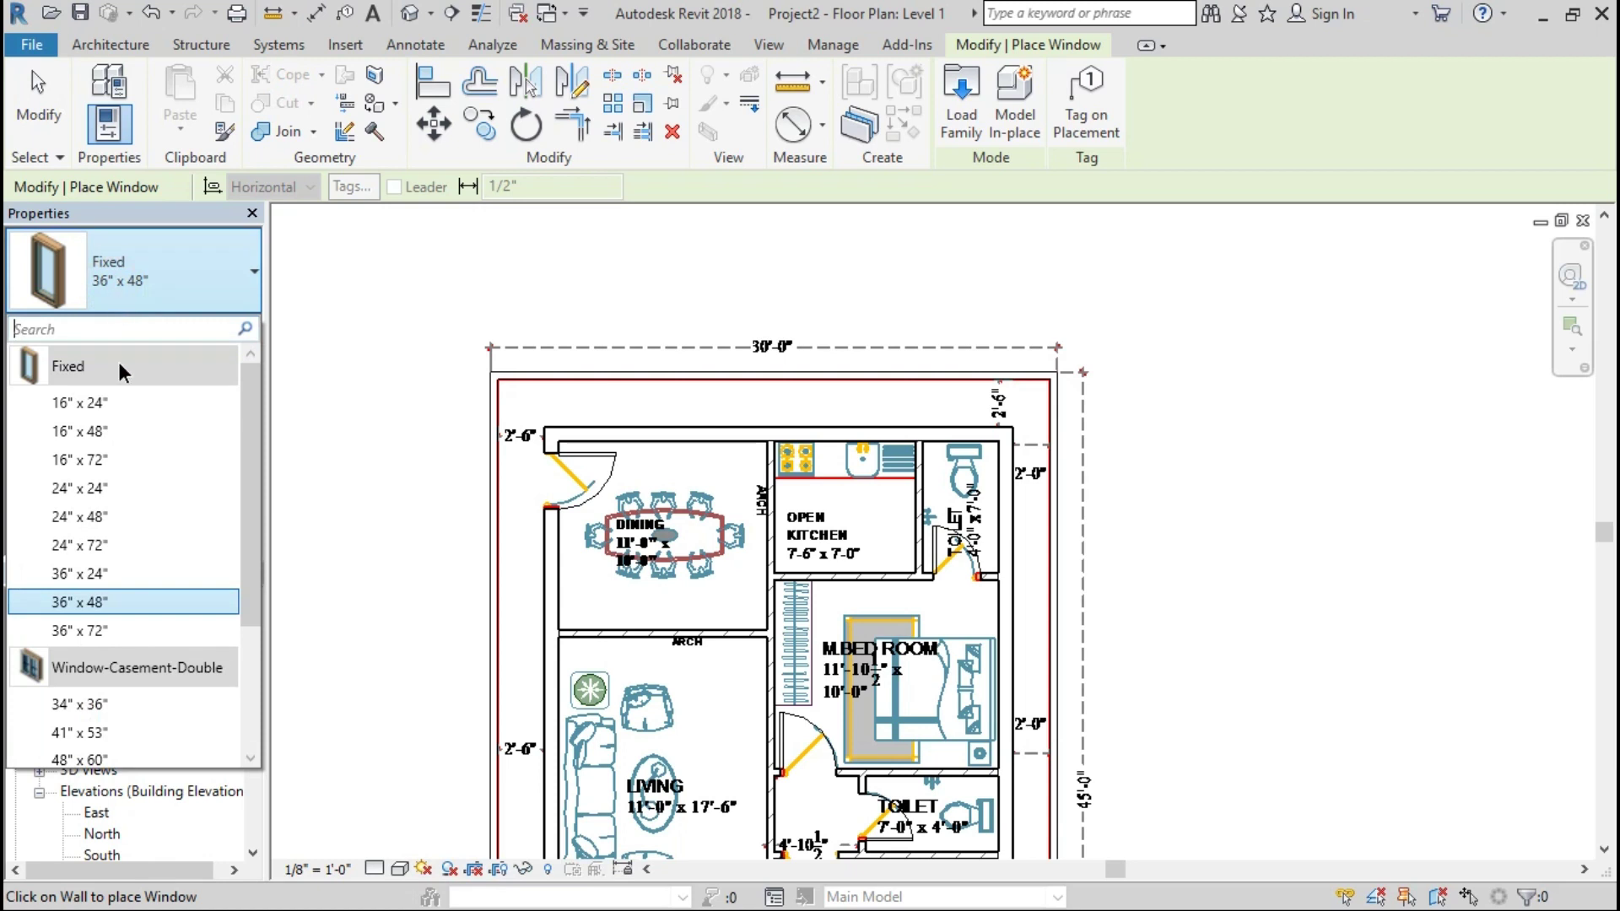
click(115, 488)
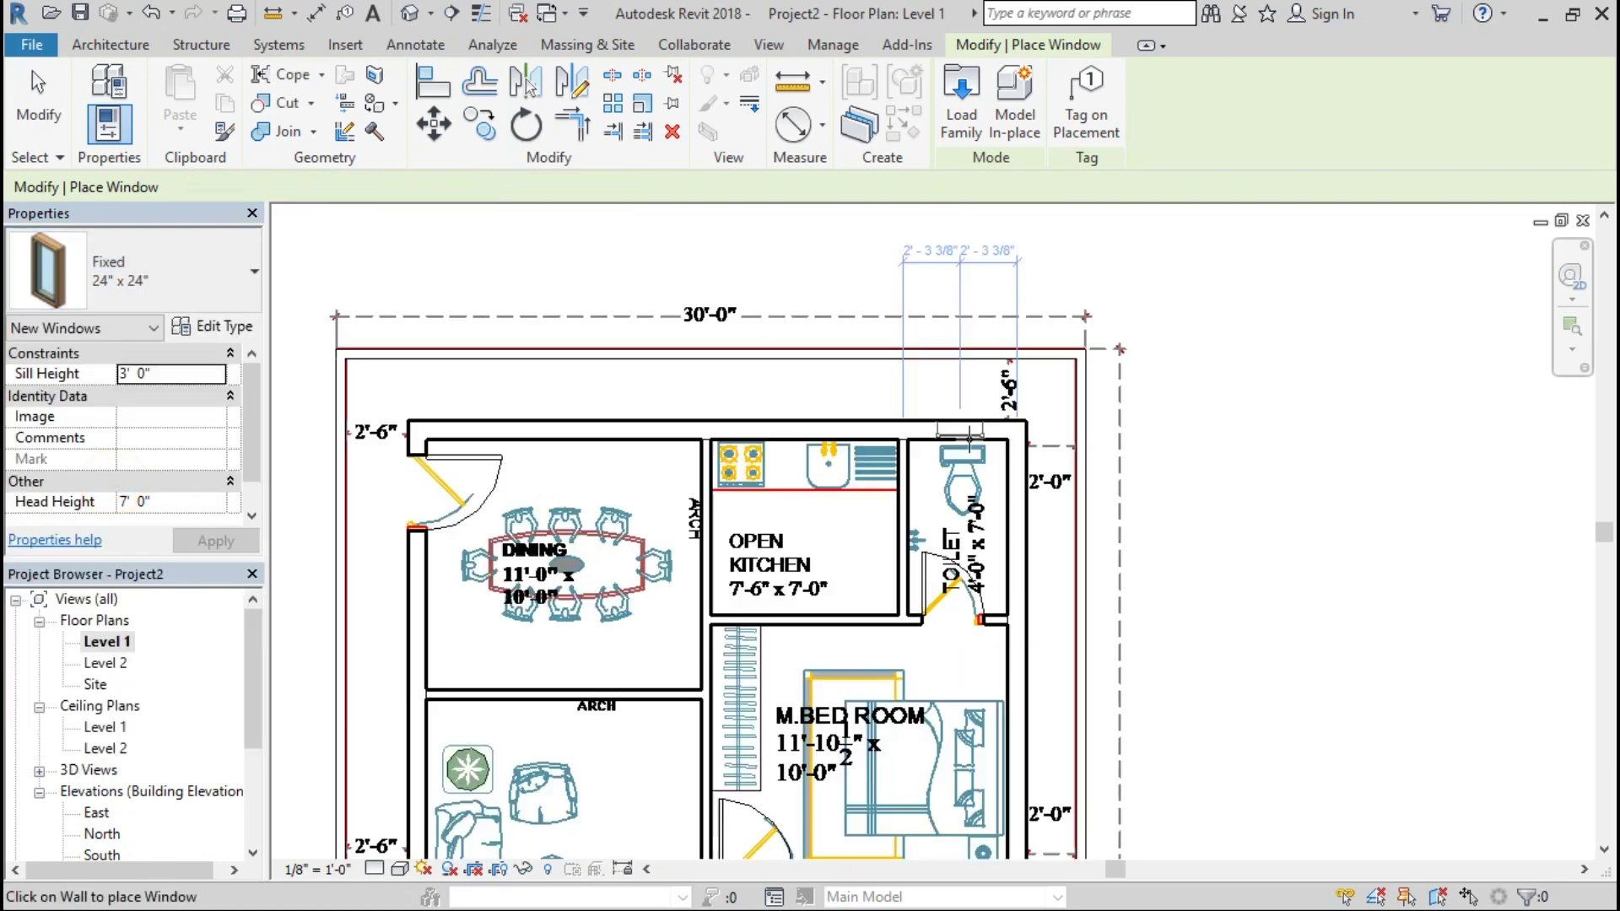
scroll(969, 443, up, 3)
key(alt+Tab)
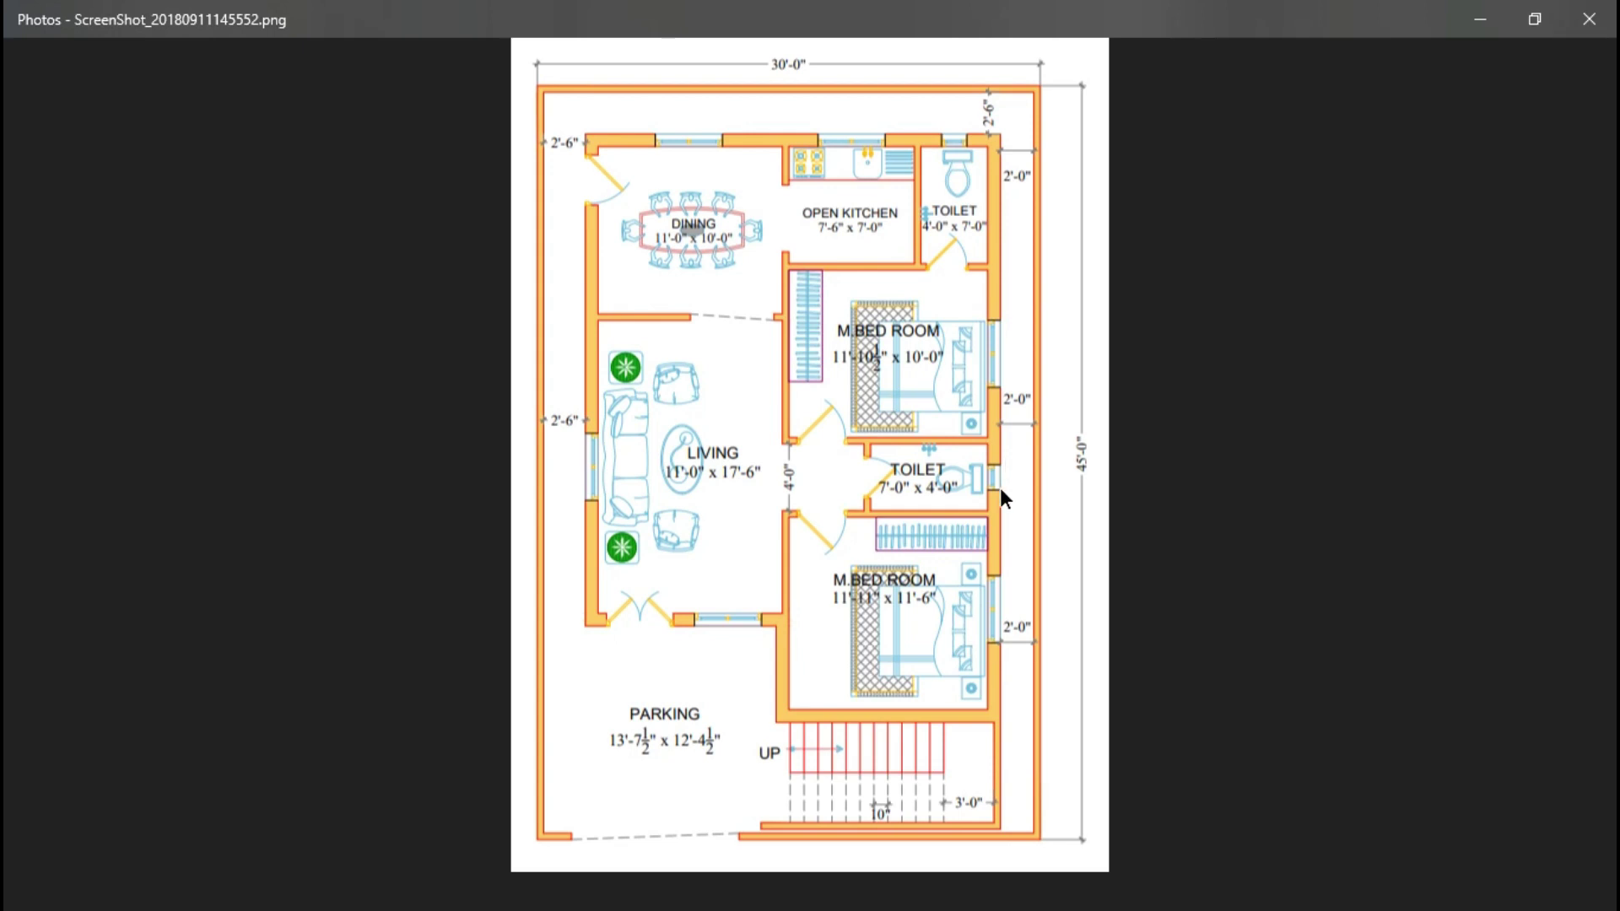
key(alt+Tab)
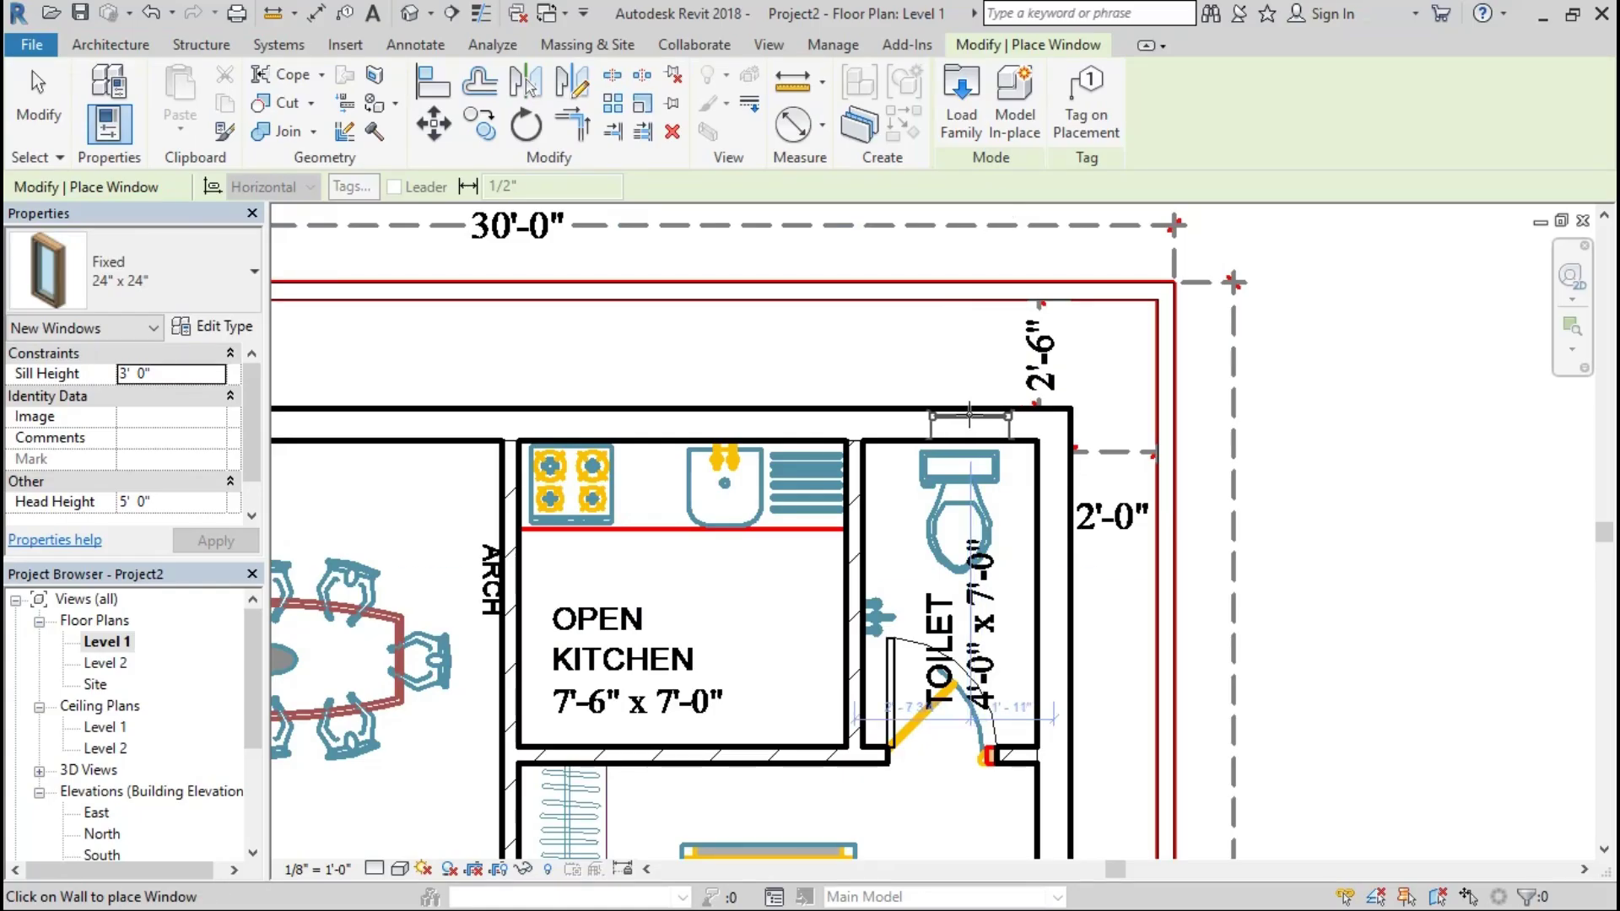
Step: Make Window-Casement-Double 48" x 60" the active window type and review its type properties
scroll(1031, 289, down, 3)
middle_drag(1014, 717, 1011, 604)
scroll(1013, 637, up, 3)
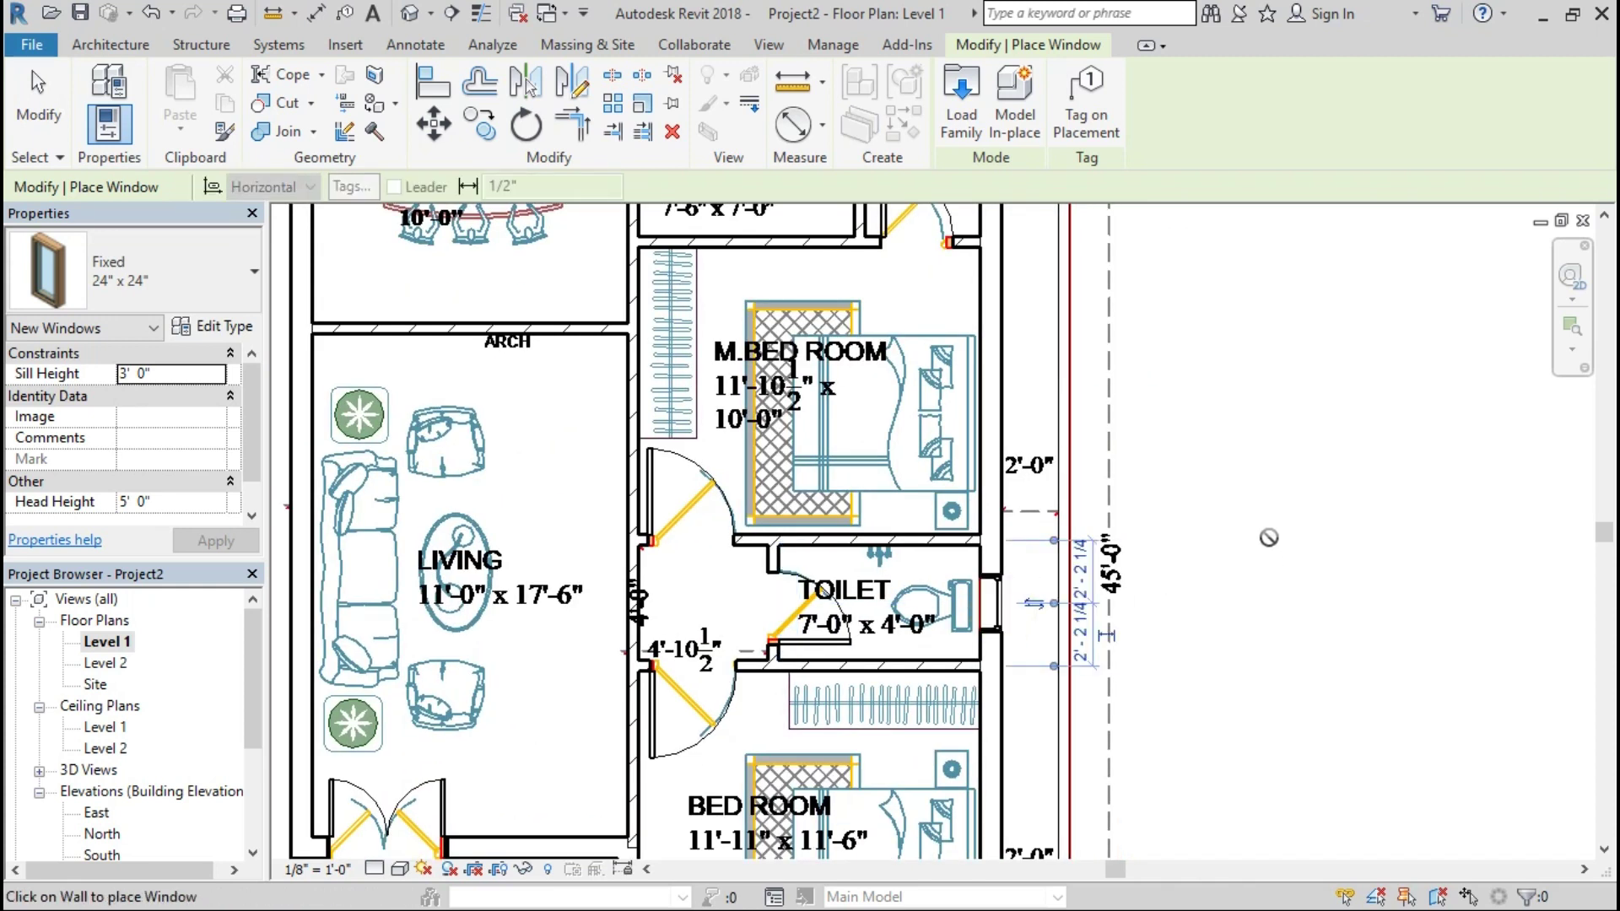
scroll(1246, 457, down, 2)
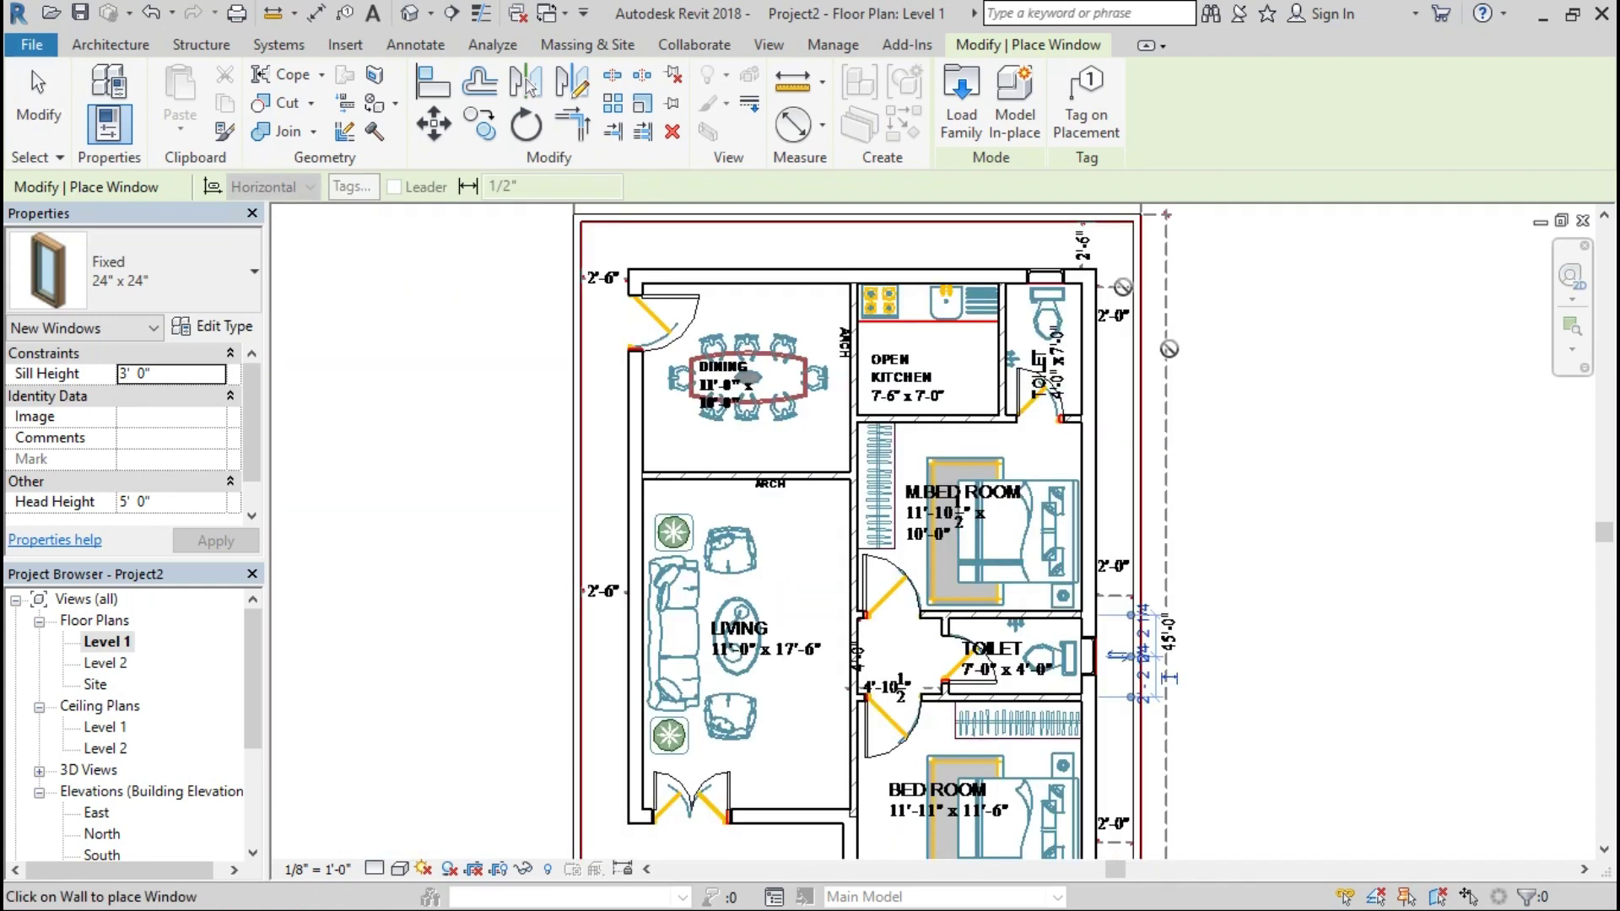
click(205, 255)
scroll(169, 506, down, 2)
scroll(165, 530, down, 1)
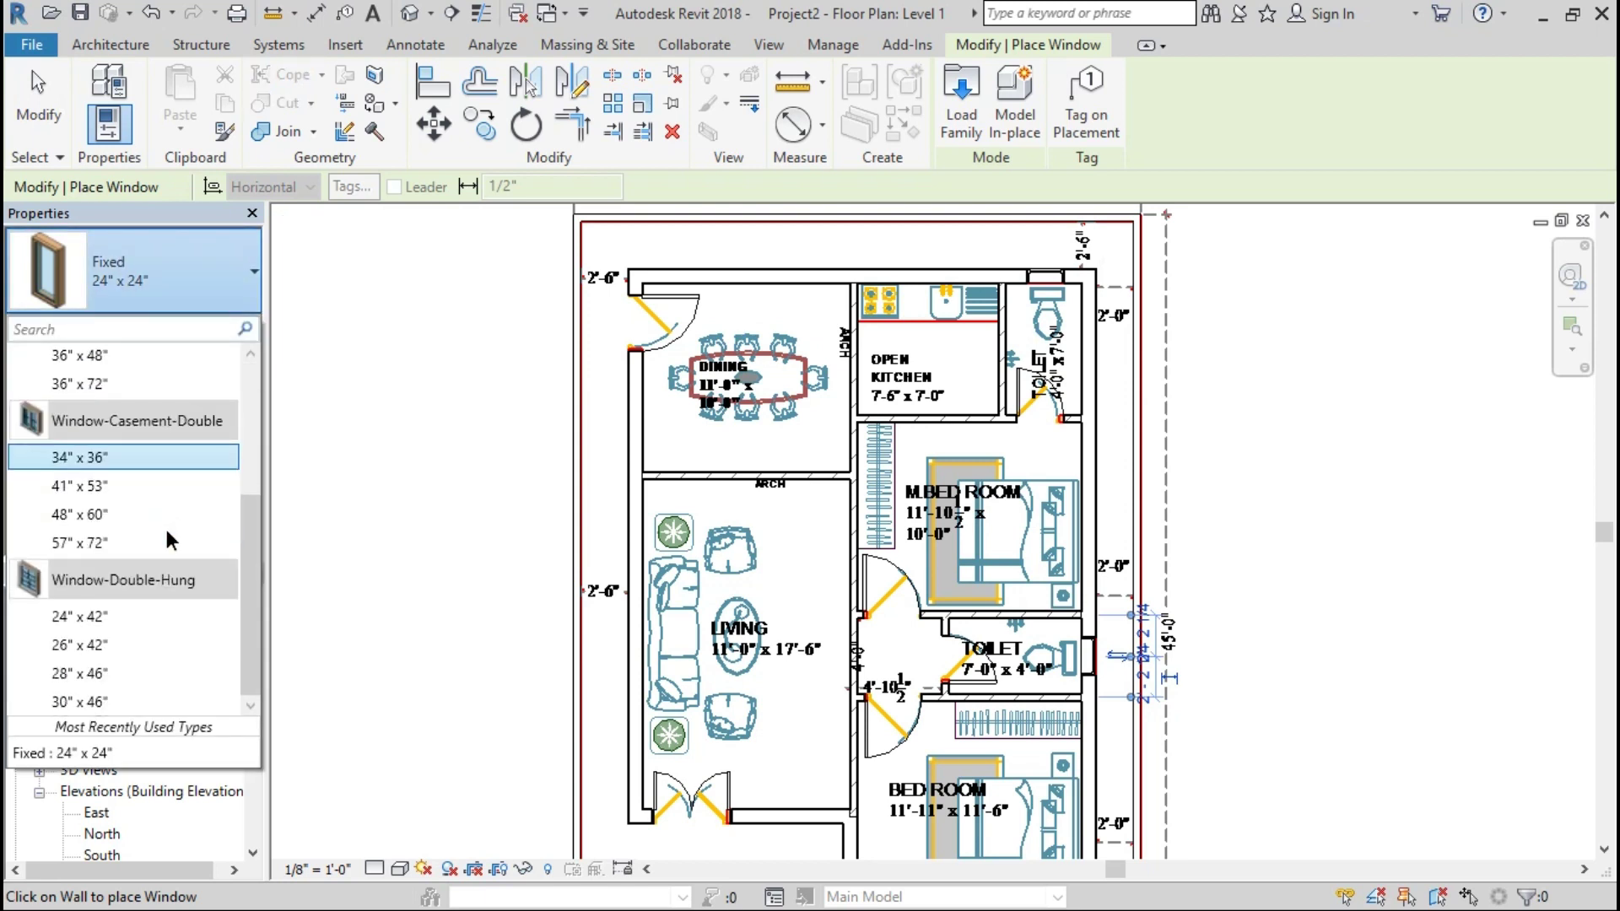
click(119, 458)
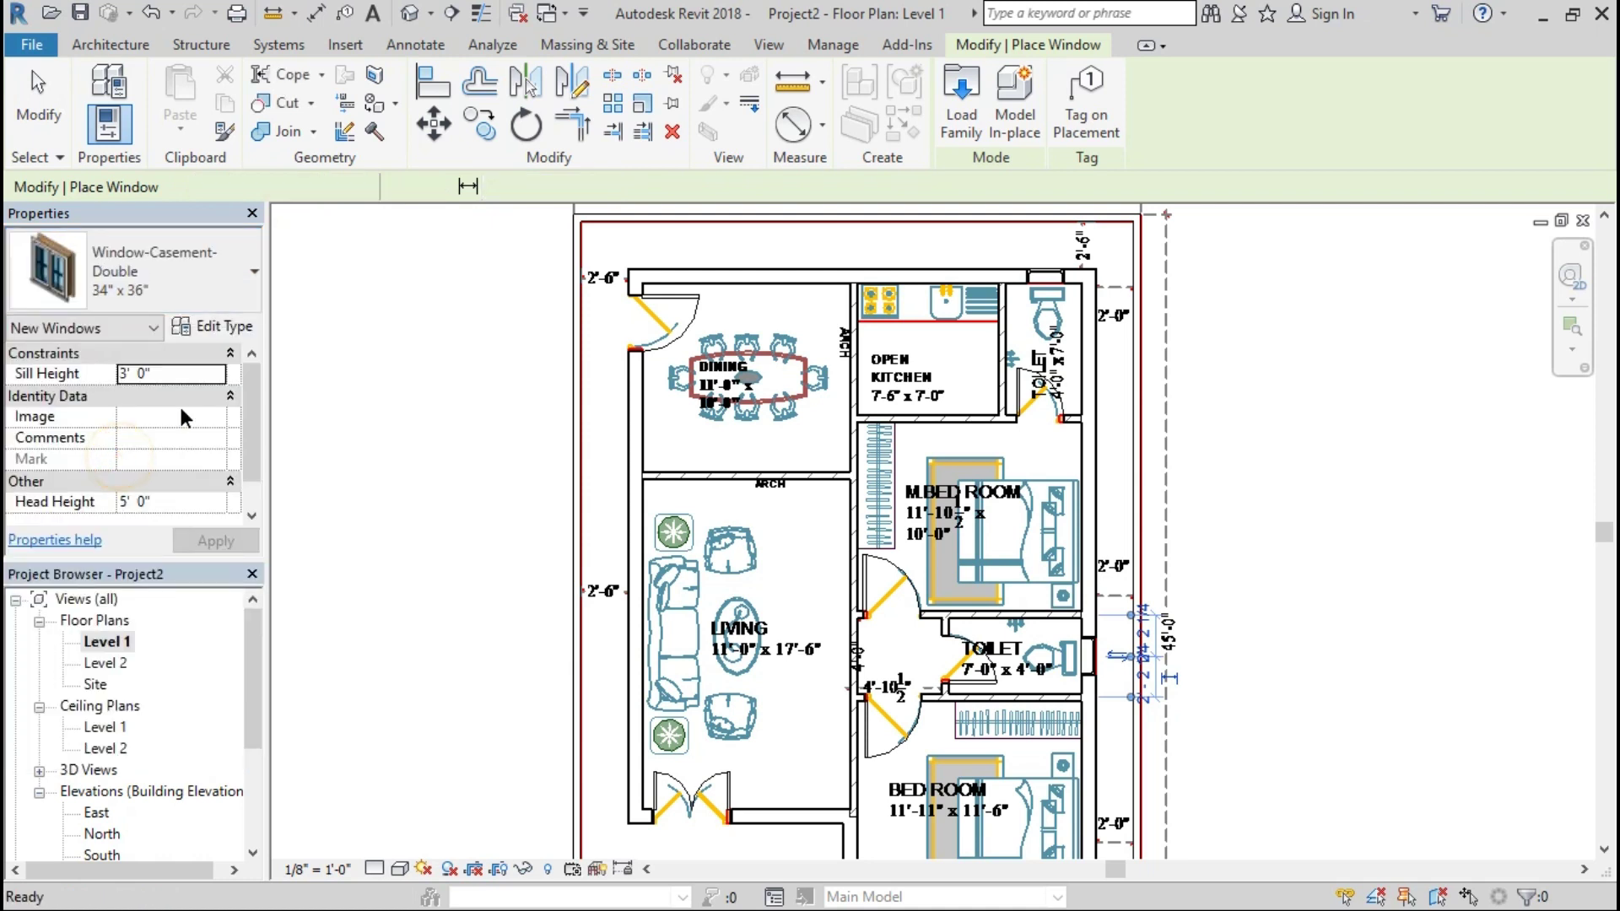
click(157, 289)
click(80, 486)
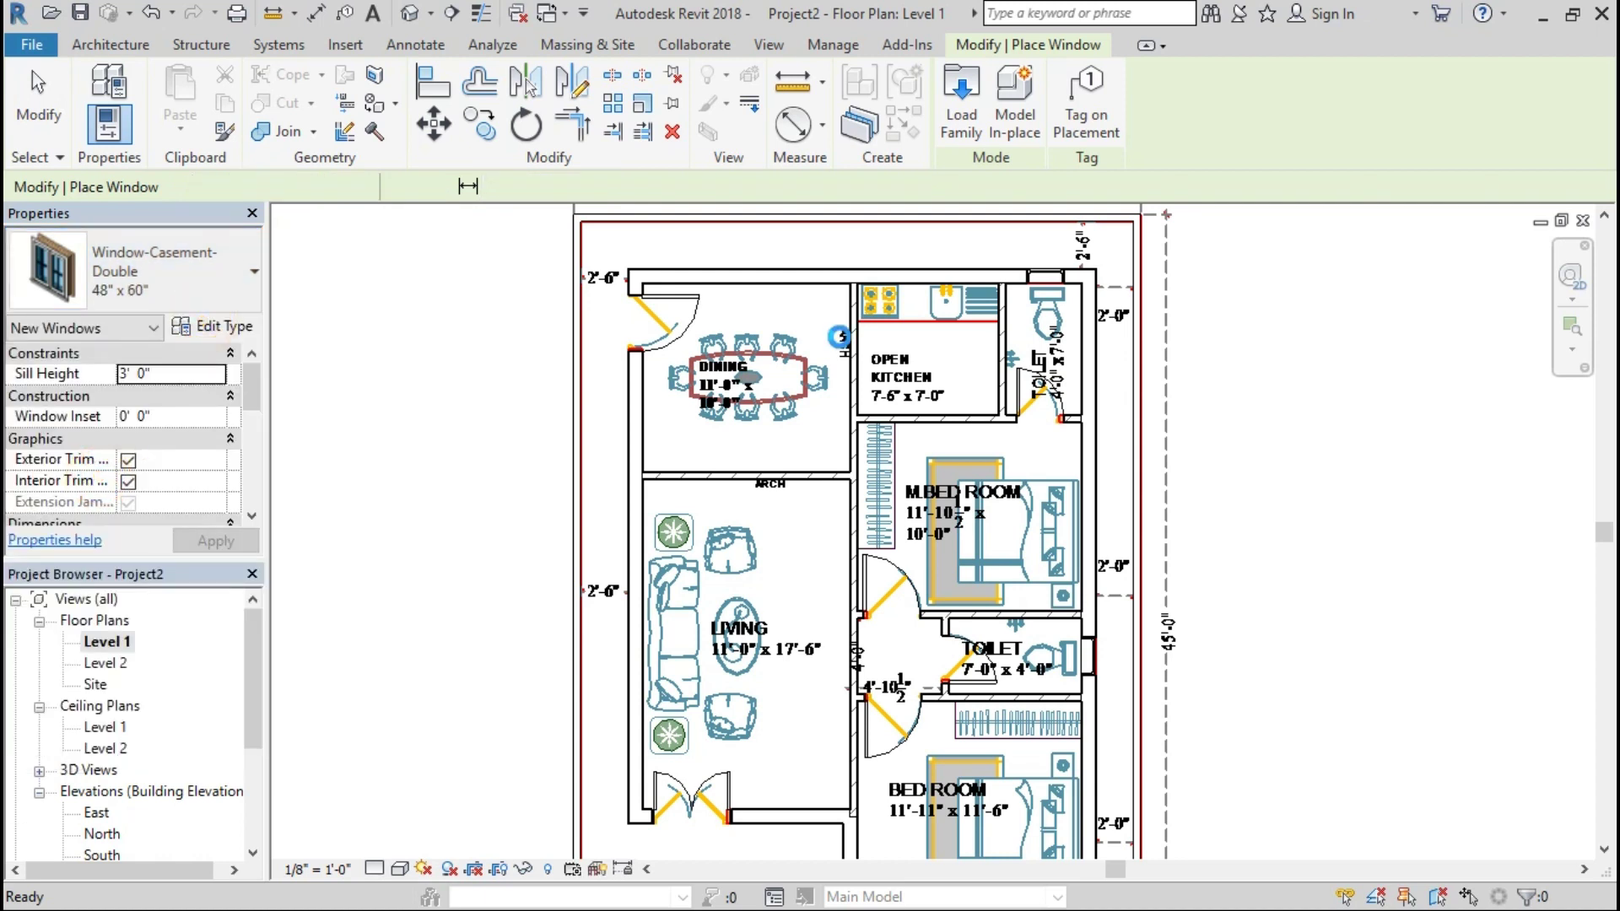
click(204, 327)
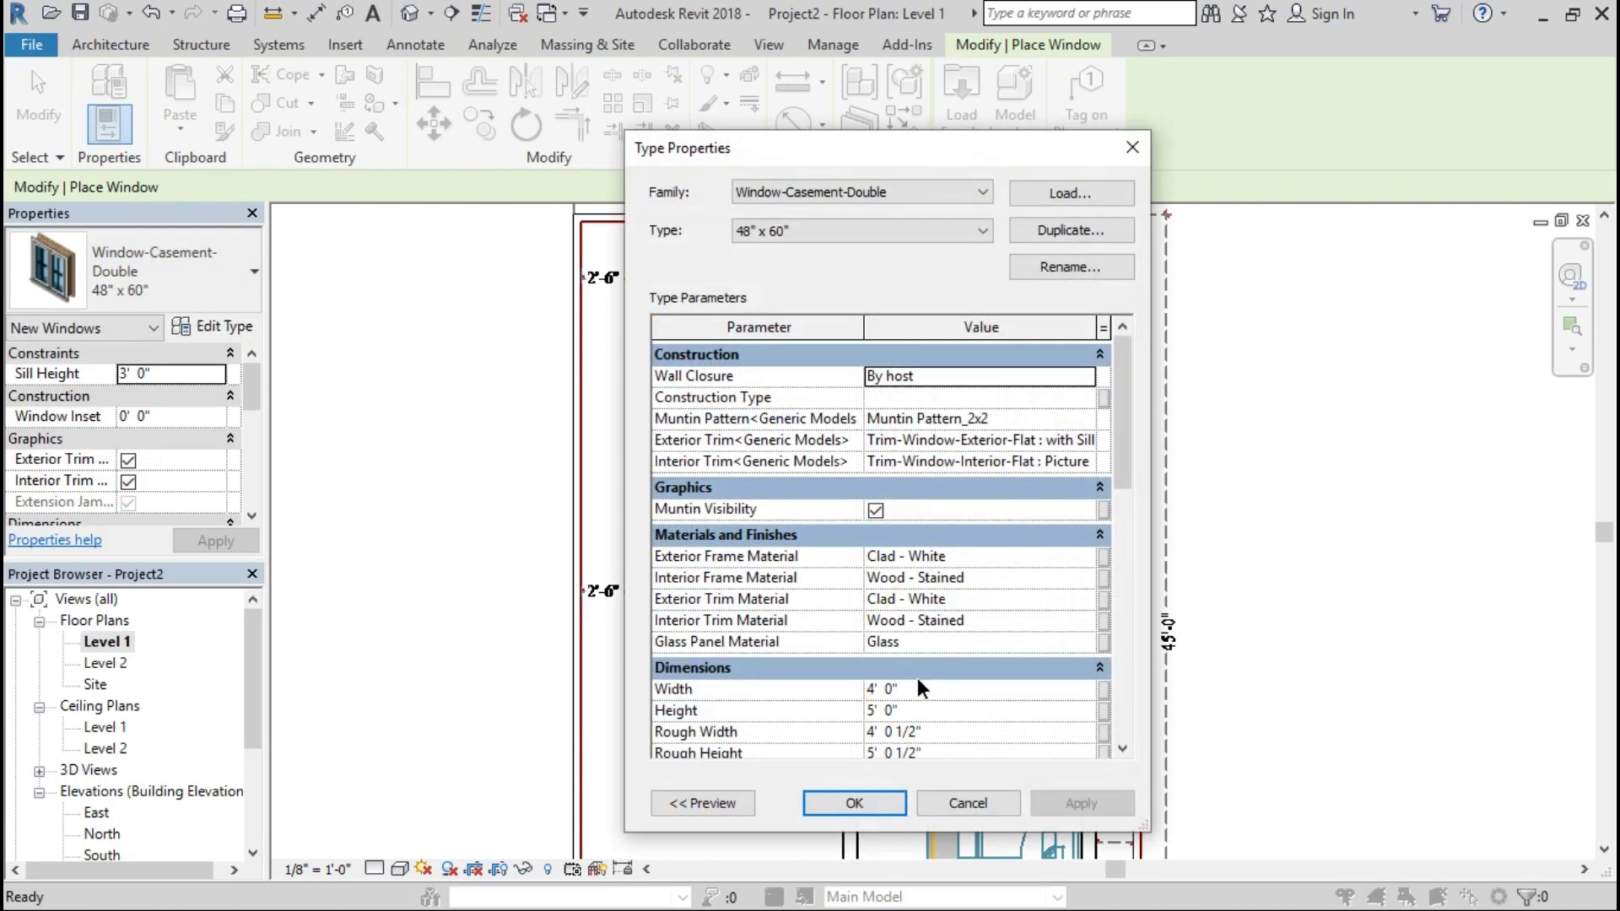
click(882, 802)
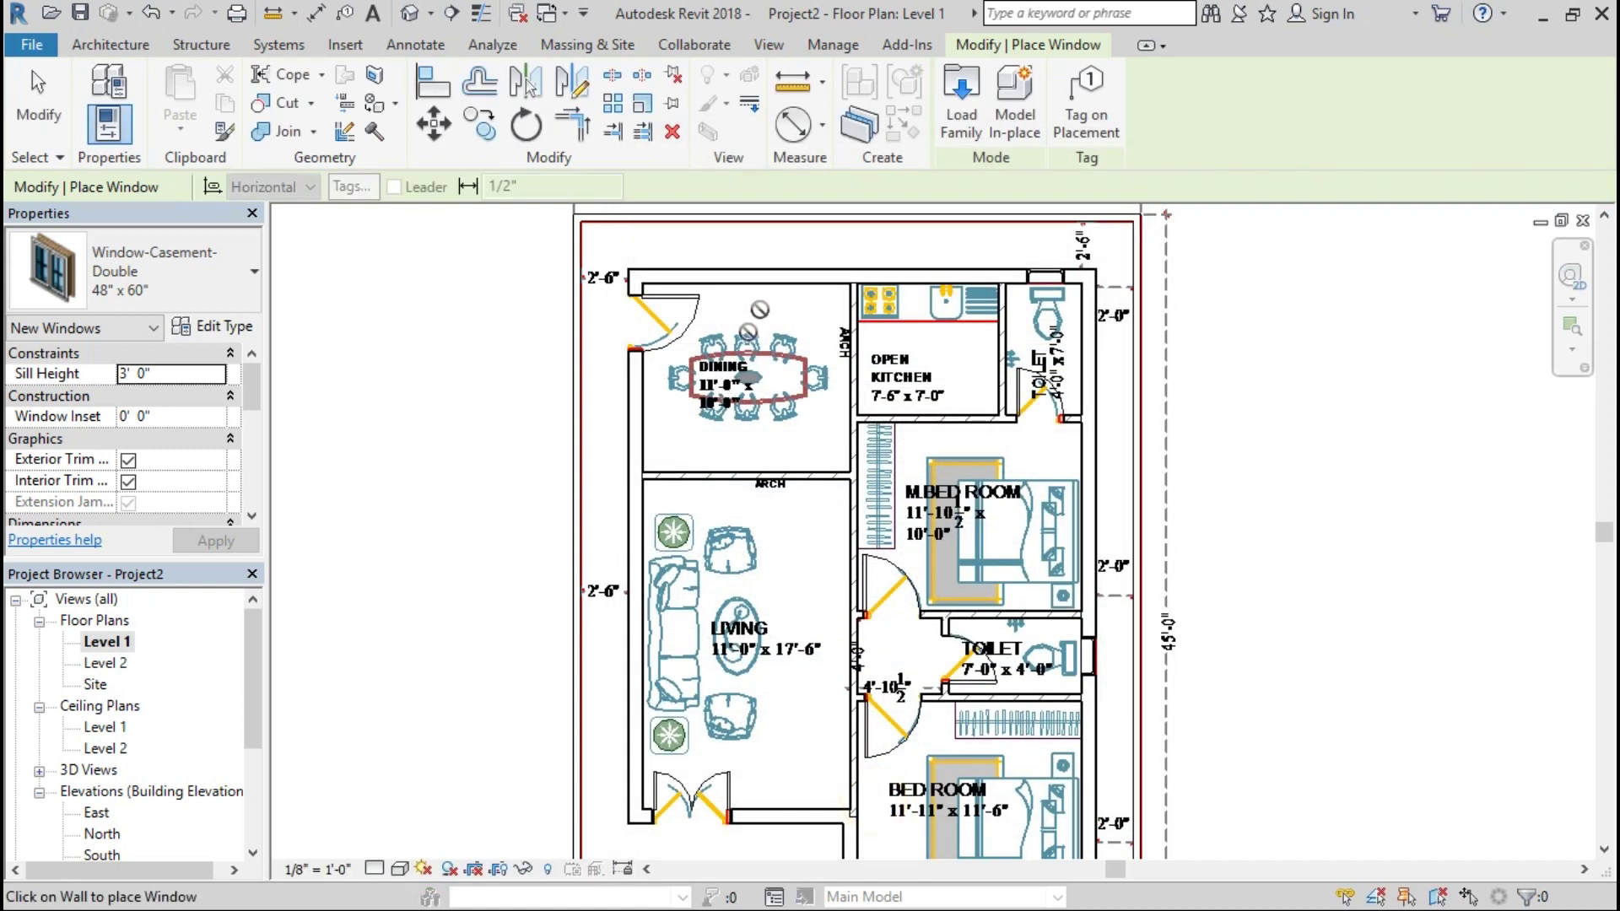
Step: Place 48" x 60" casement windows on the kitchen's top wall and the living room's bottom wall
scroll(758, 271, up, 1)
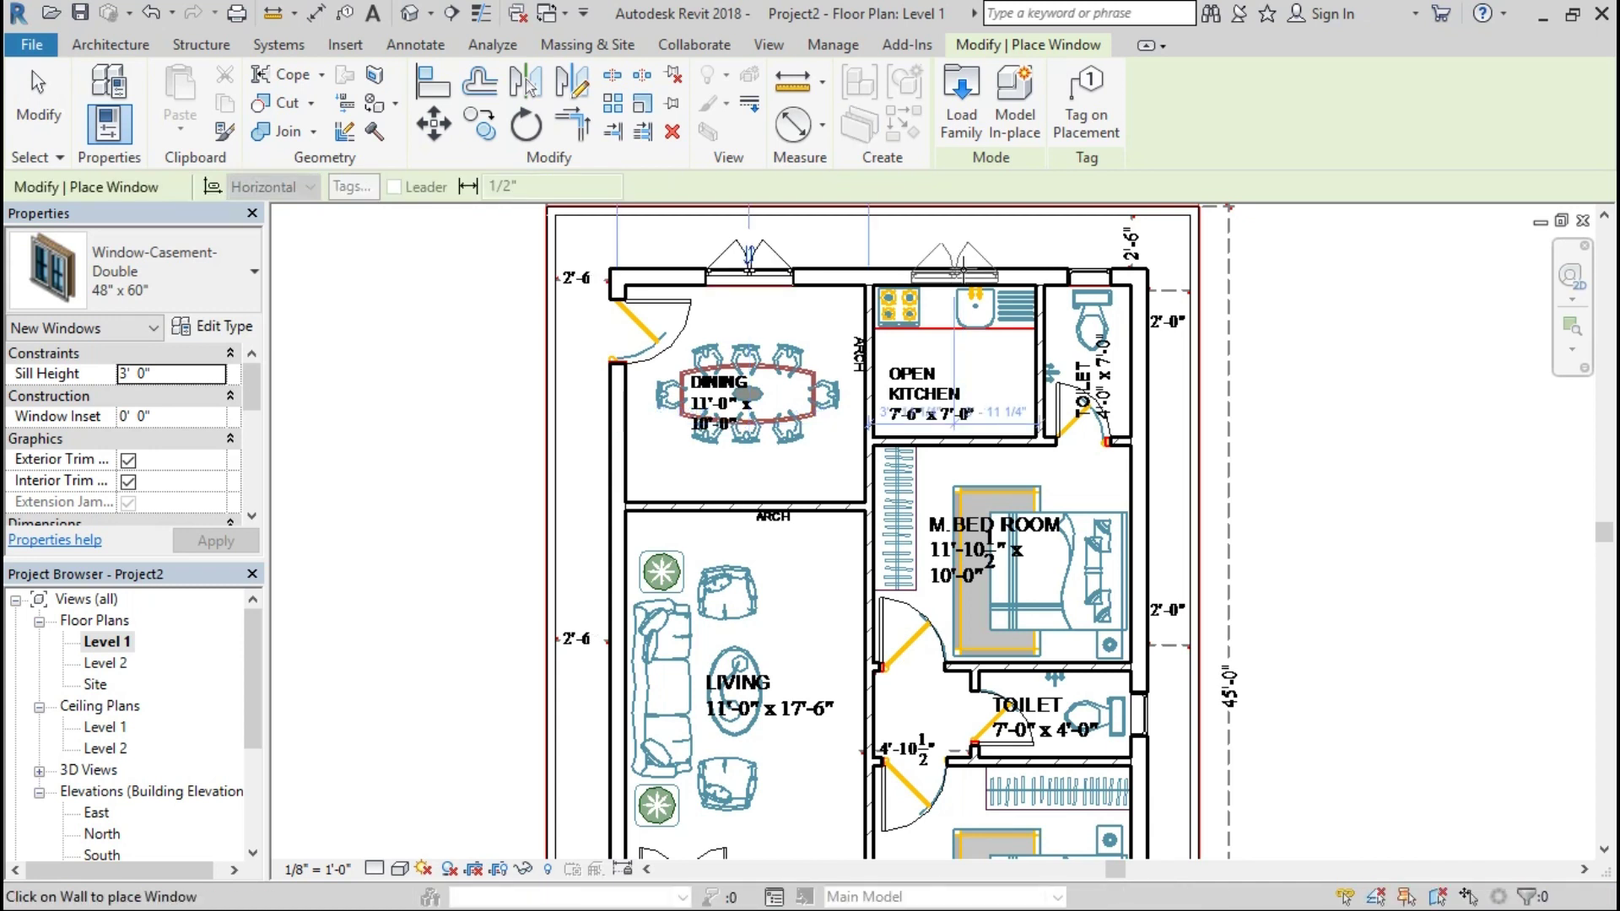
click(966, 268)
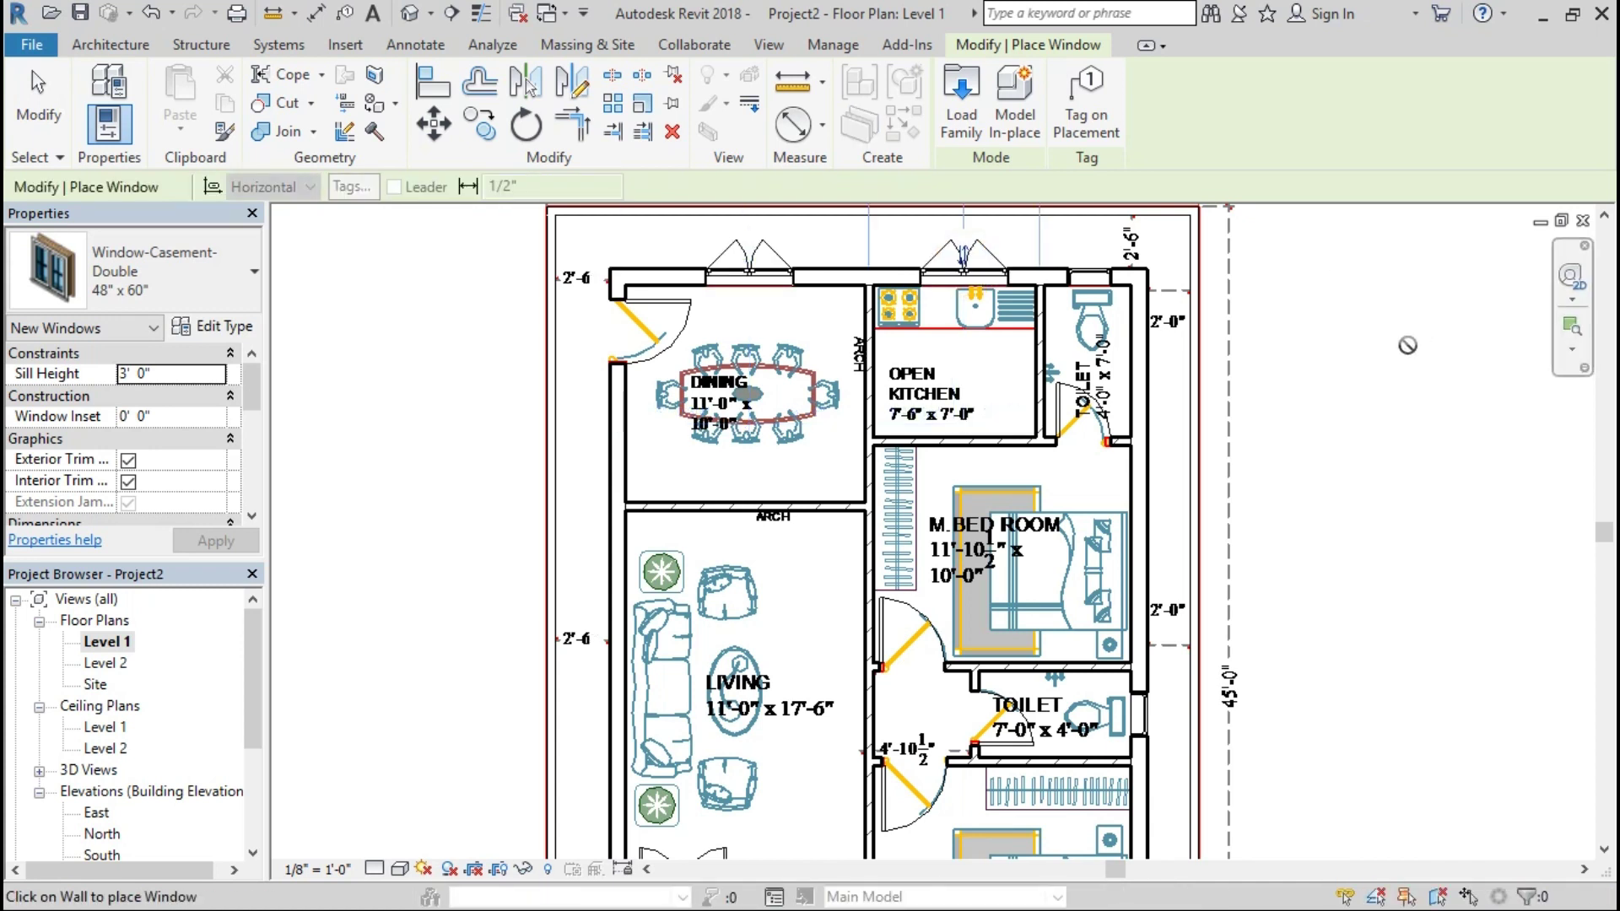
scroll(1407, 347, down, 1)
middle_drag(1421, 536, 1382, 363)
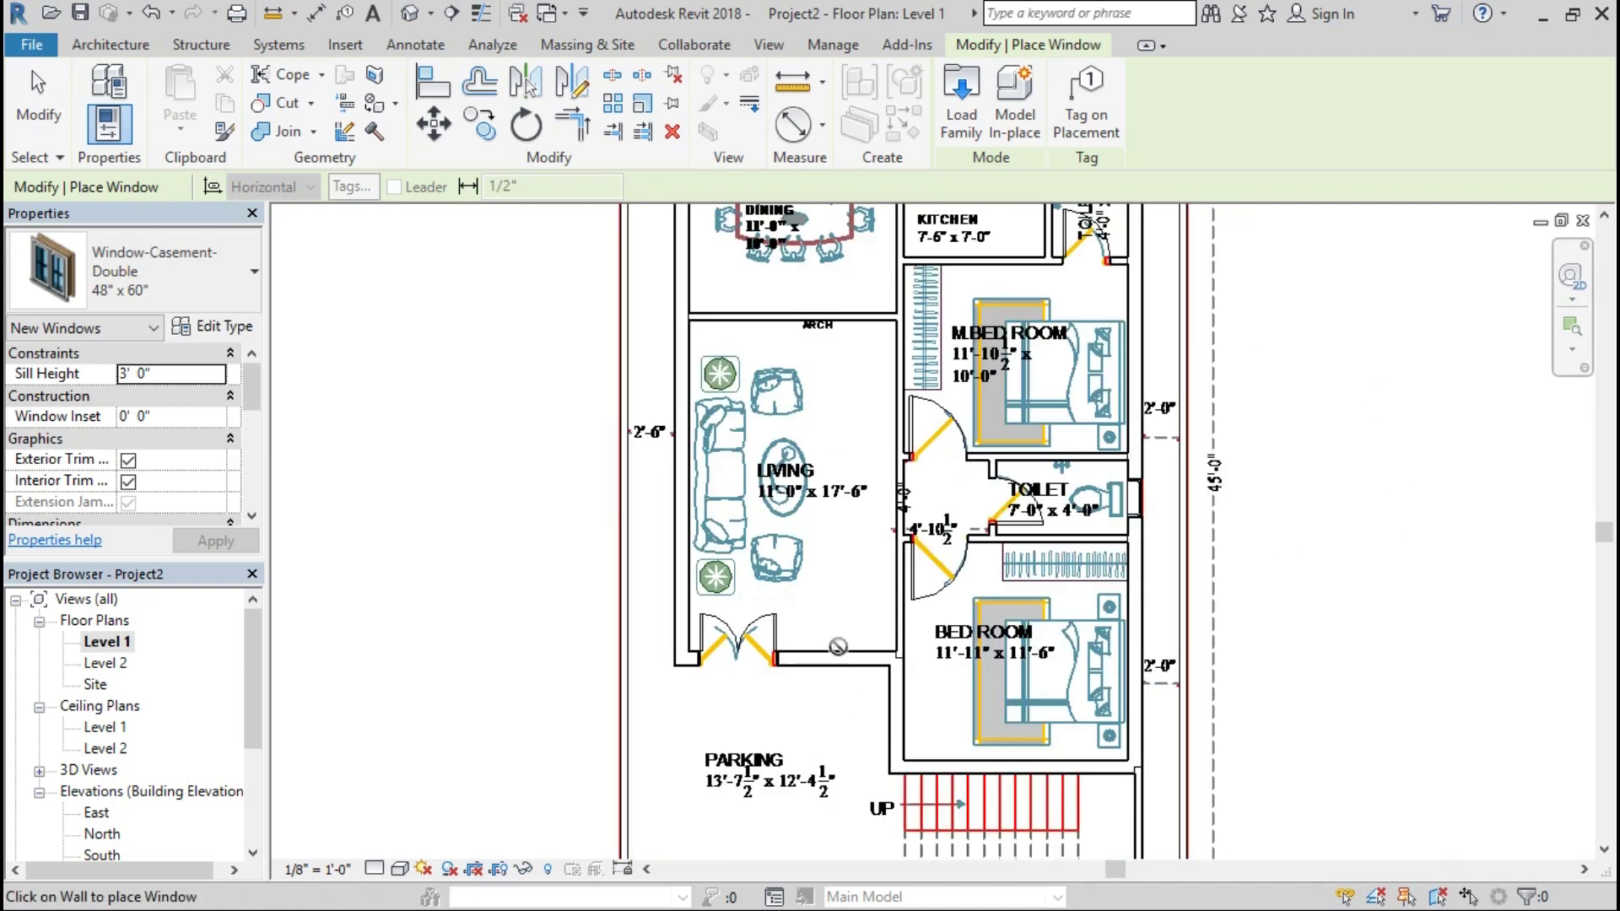
click(833, 657)
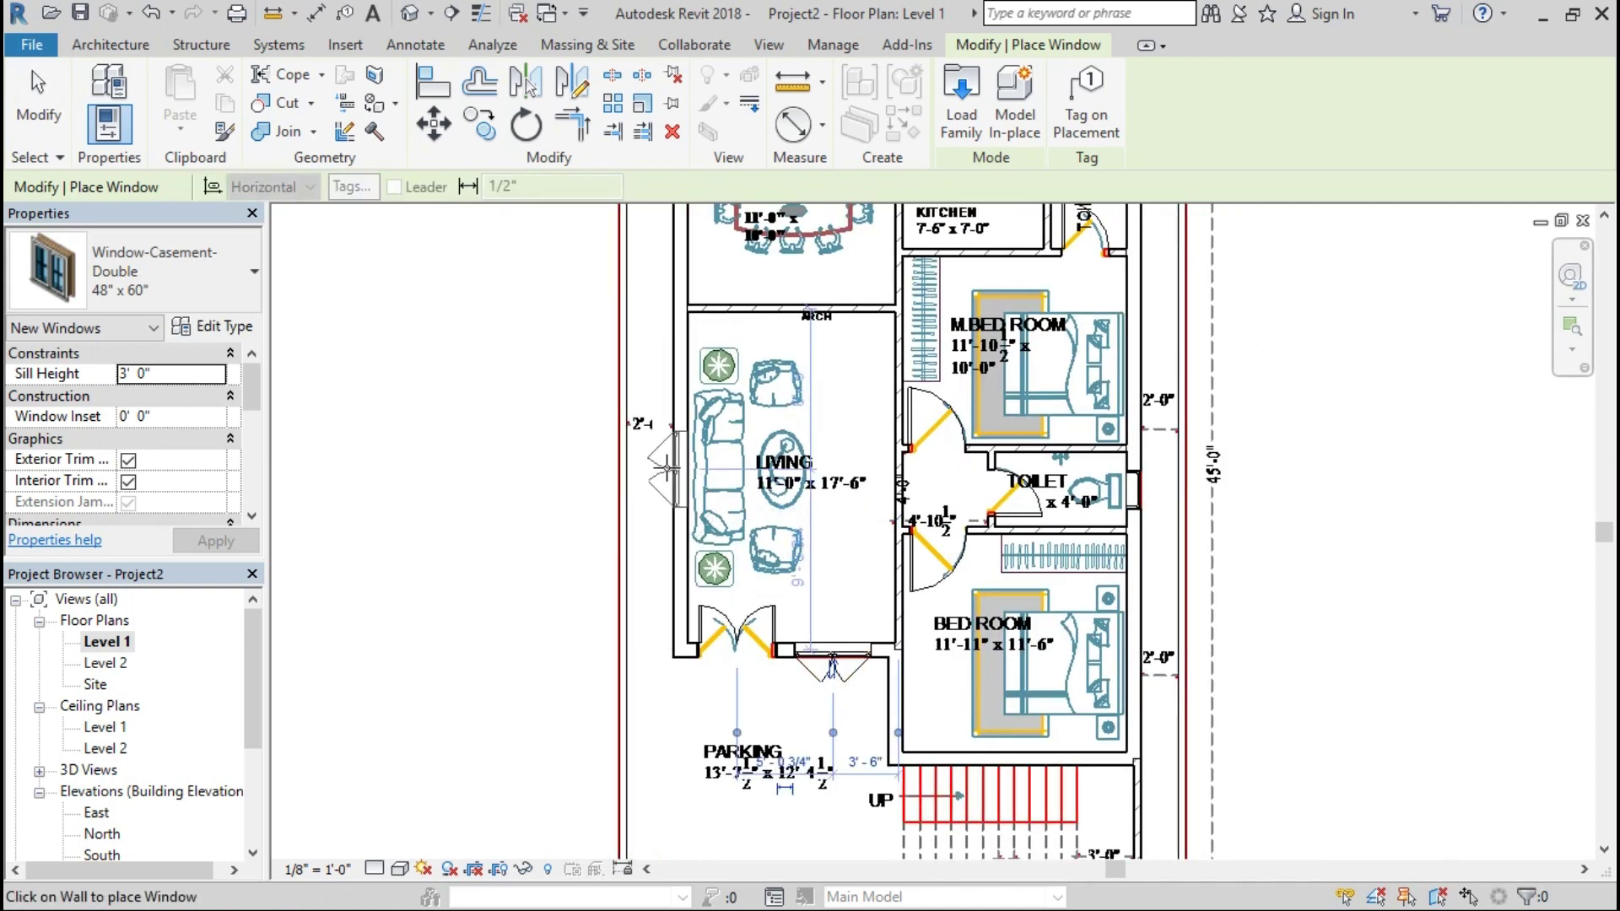
middle_drag(666, 467, 675, 595)
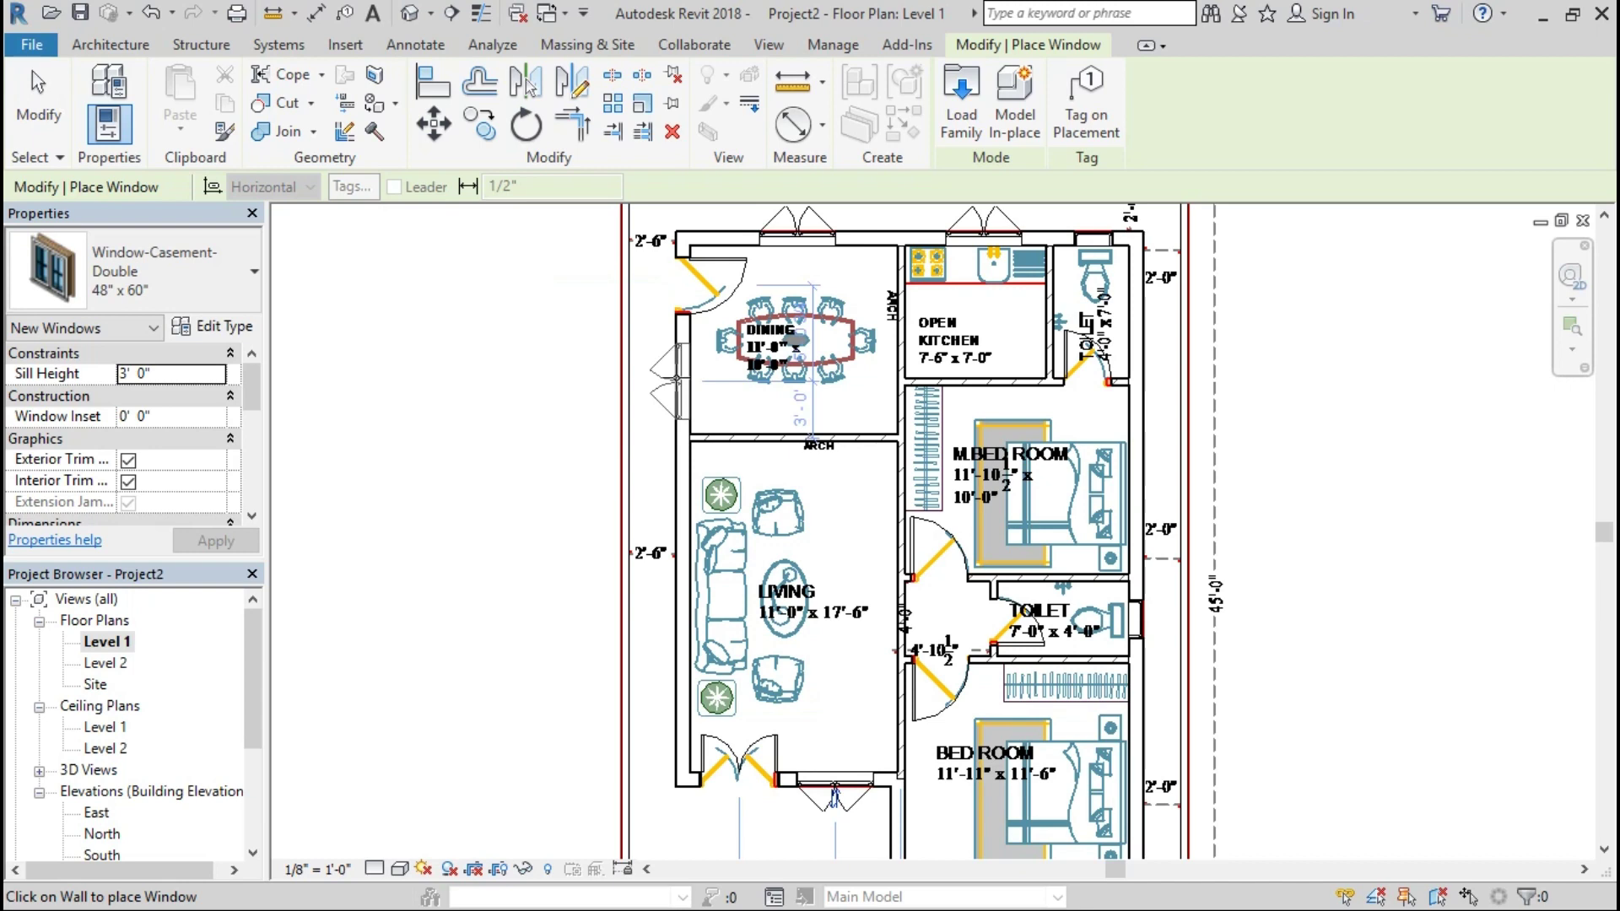
key(alt+Tab)
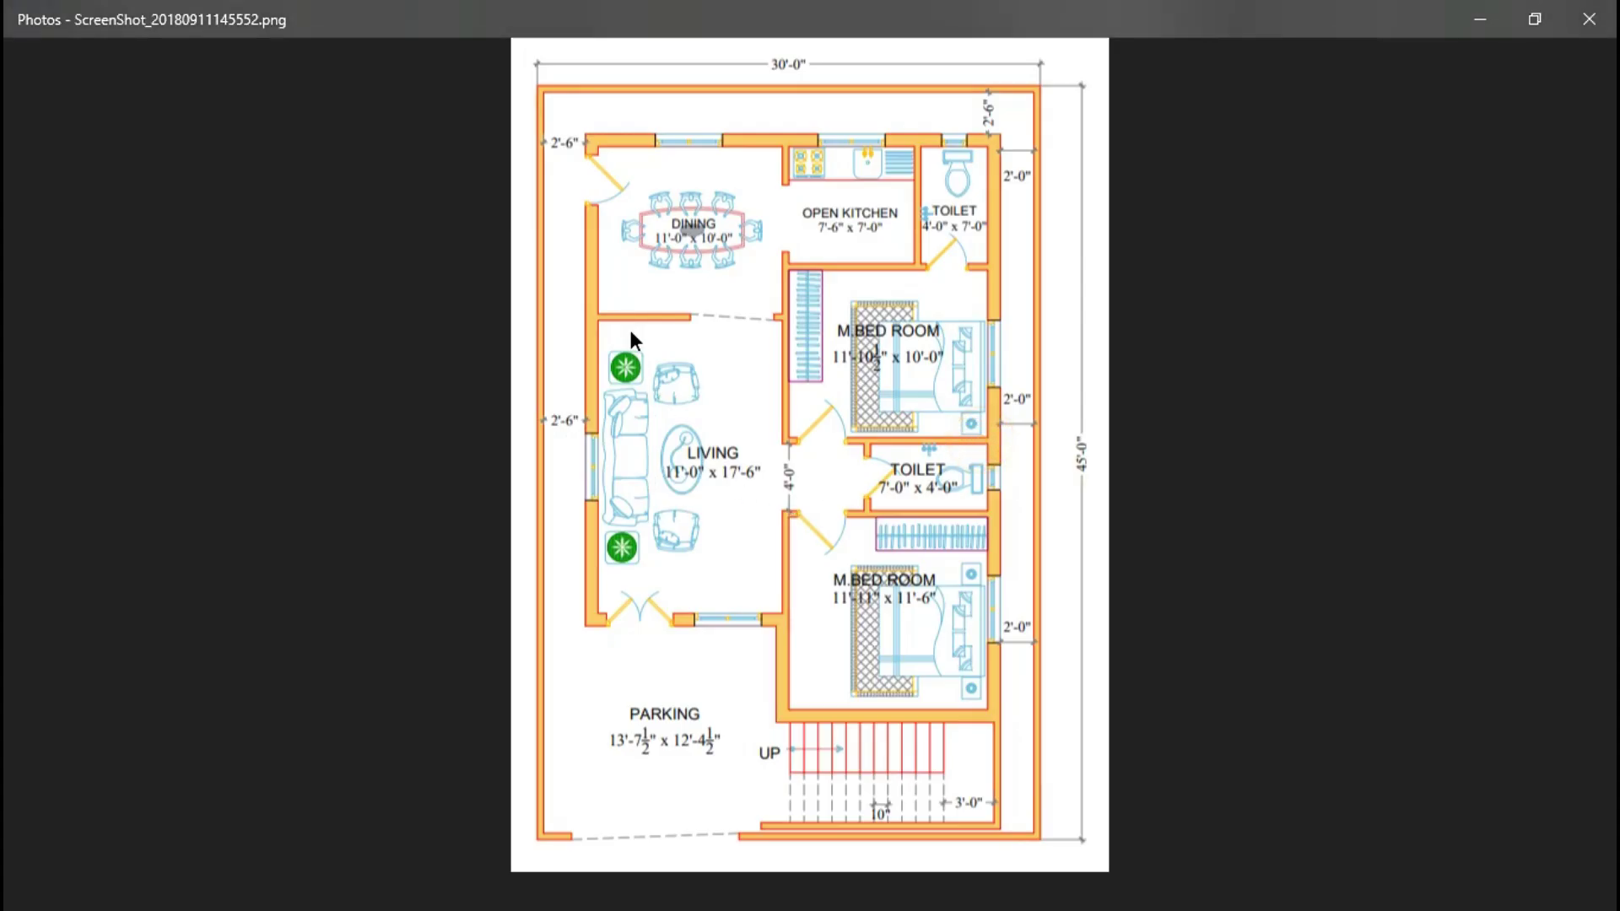
key(alt+Tab)
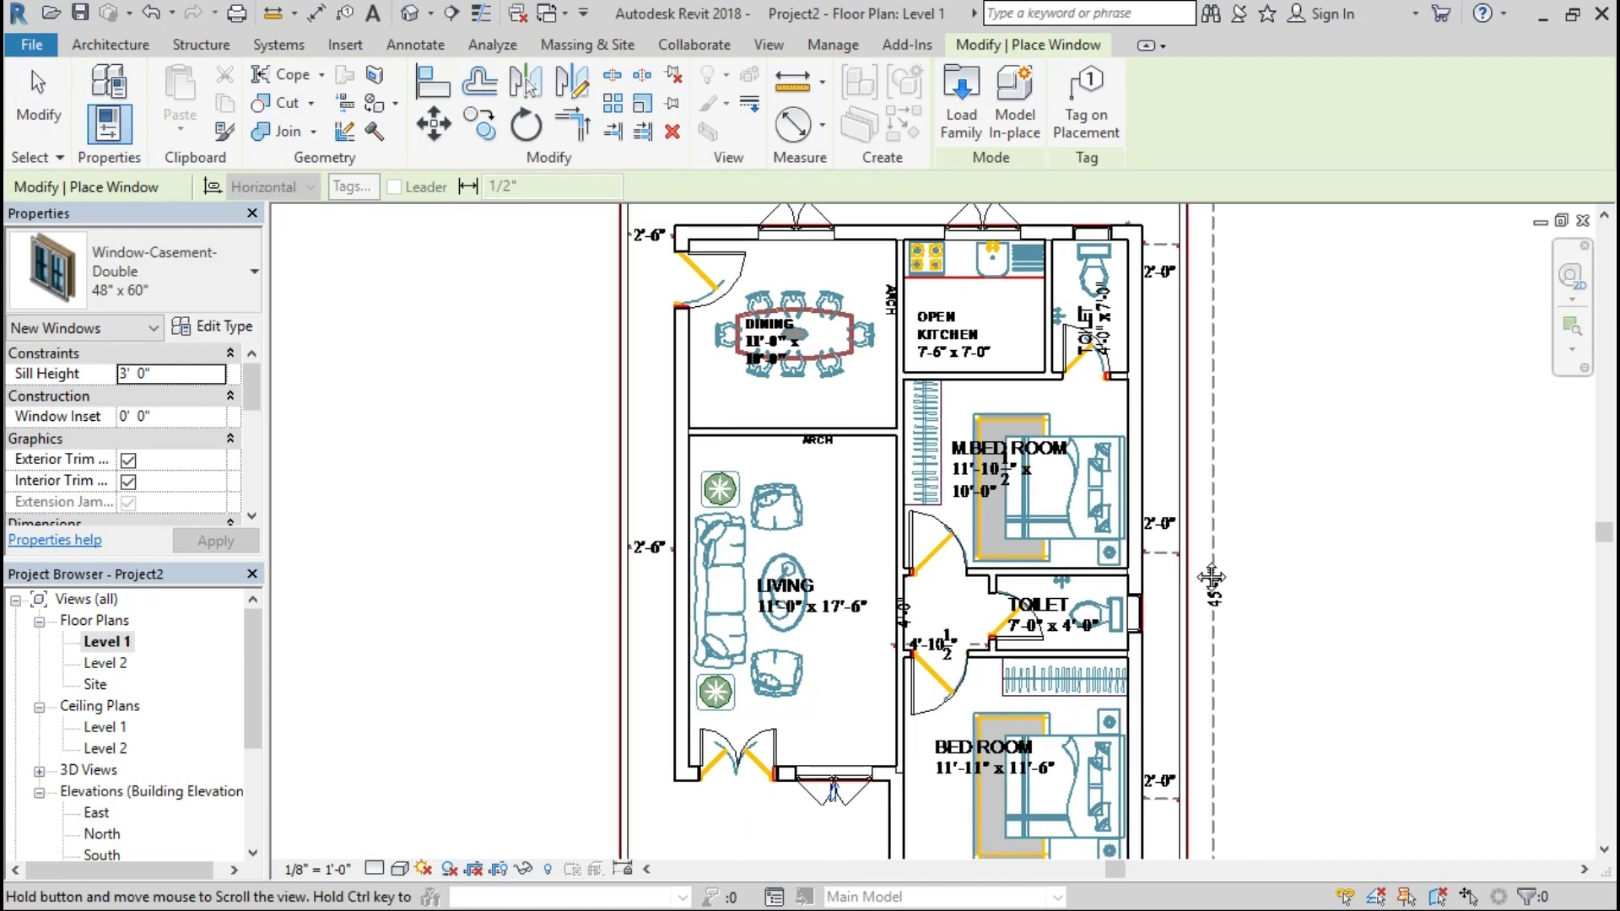
Step: Pan across the plan past the bedrooms and bring up the window type's properties
middle_drag(1212, 574, 1165, 387)
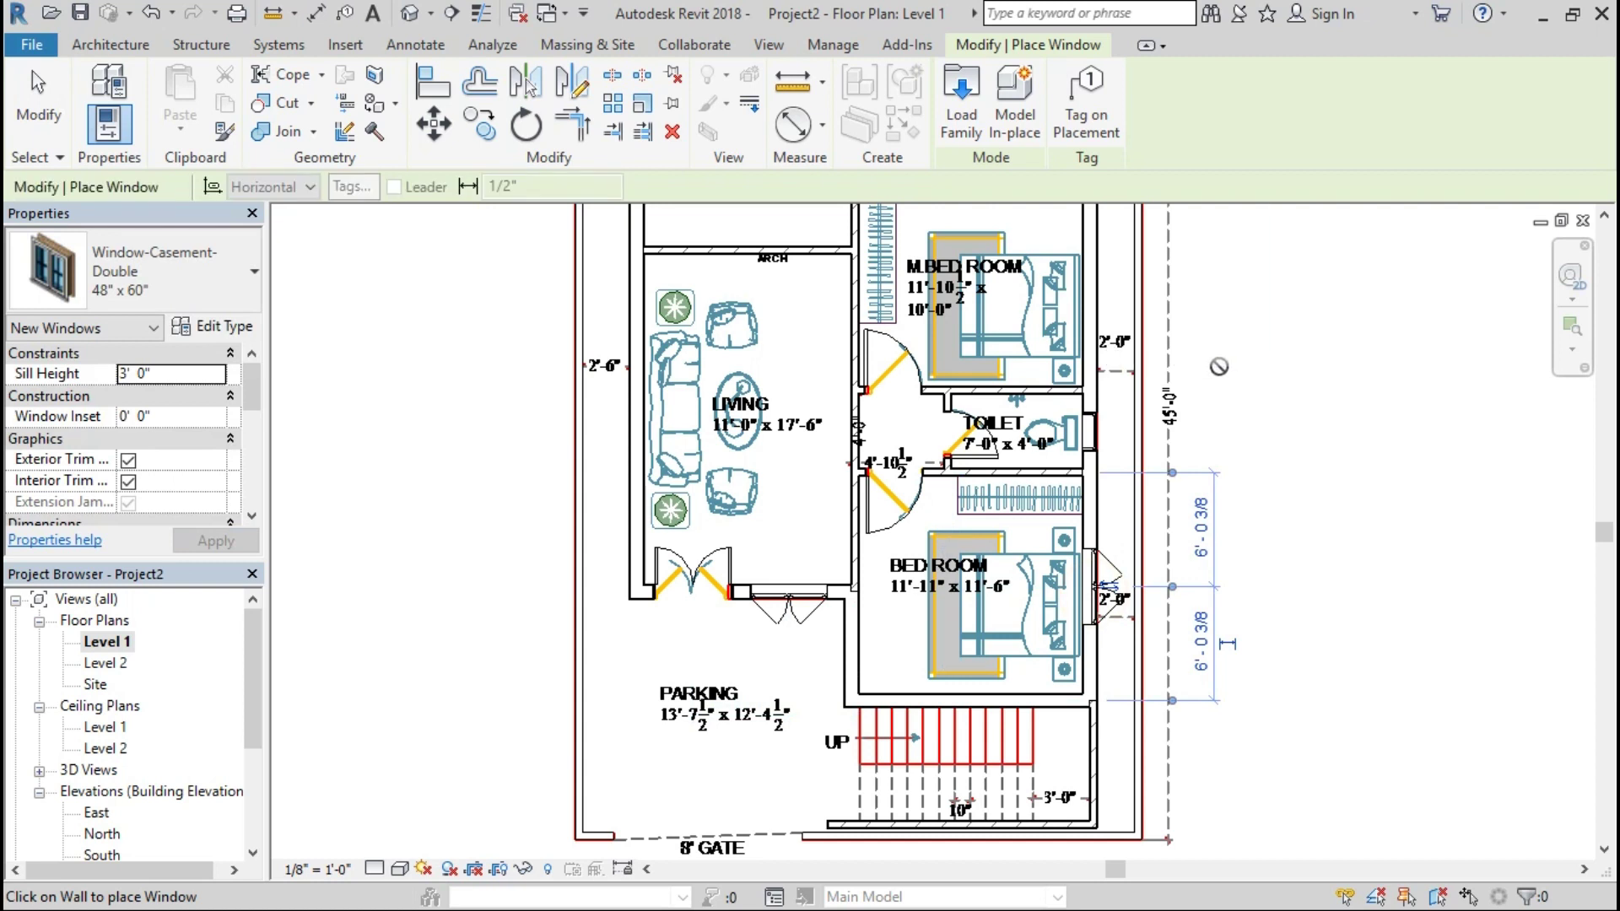
middle_drag(1229, 361, 1210, 506)
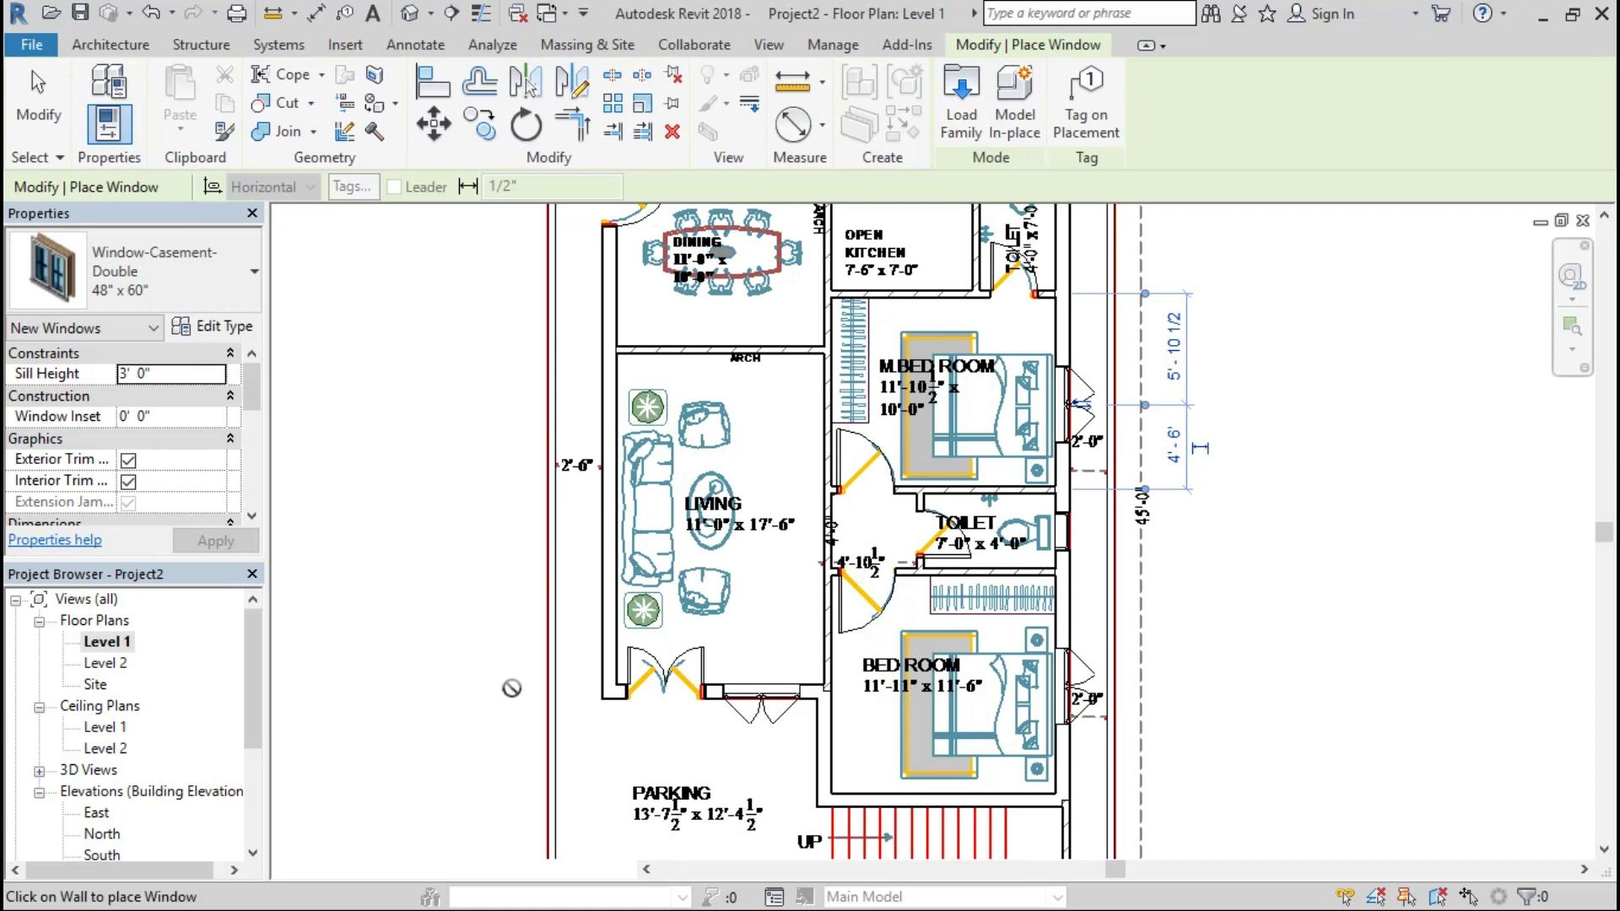
click(241, 334)
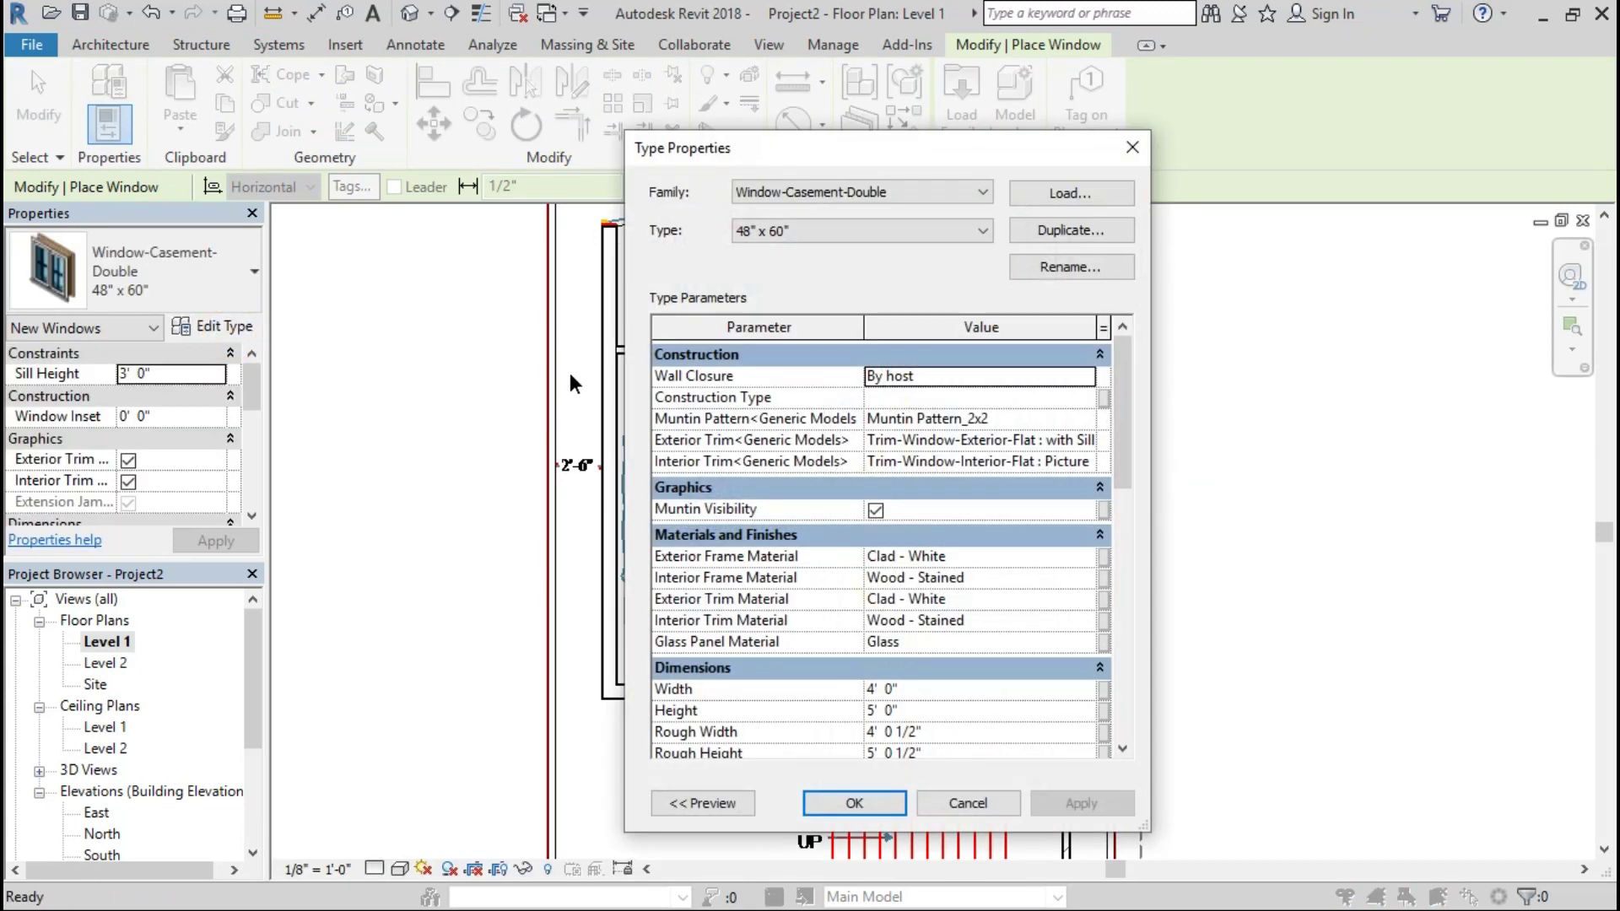
Step: Place a 57" x 72" double casement window on the living room's left wall and stop placing windows
key(Escape)
click(201, 291)
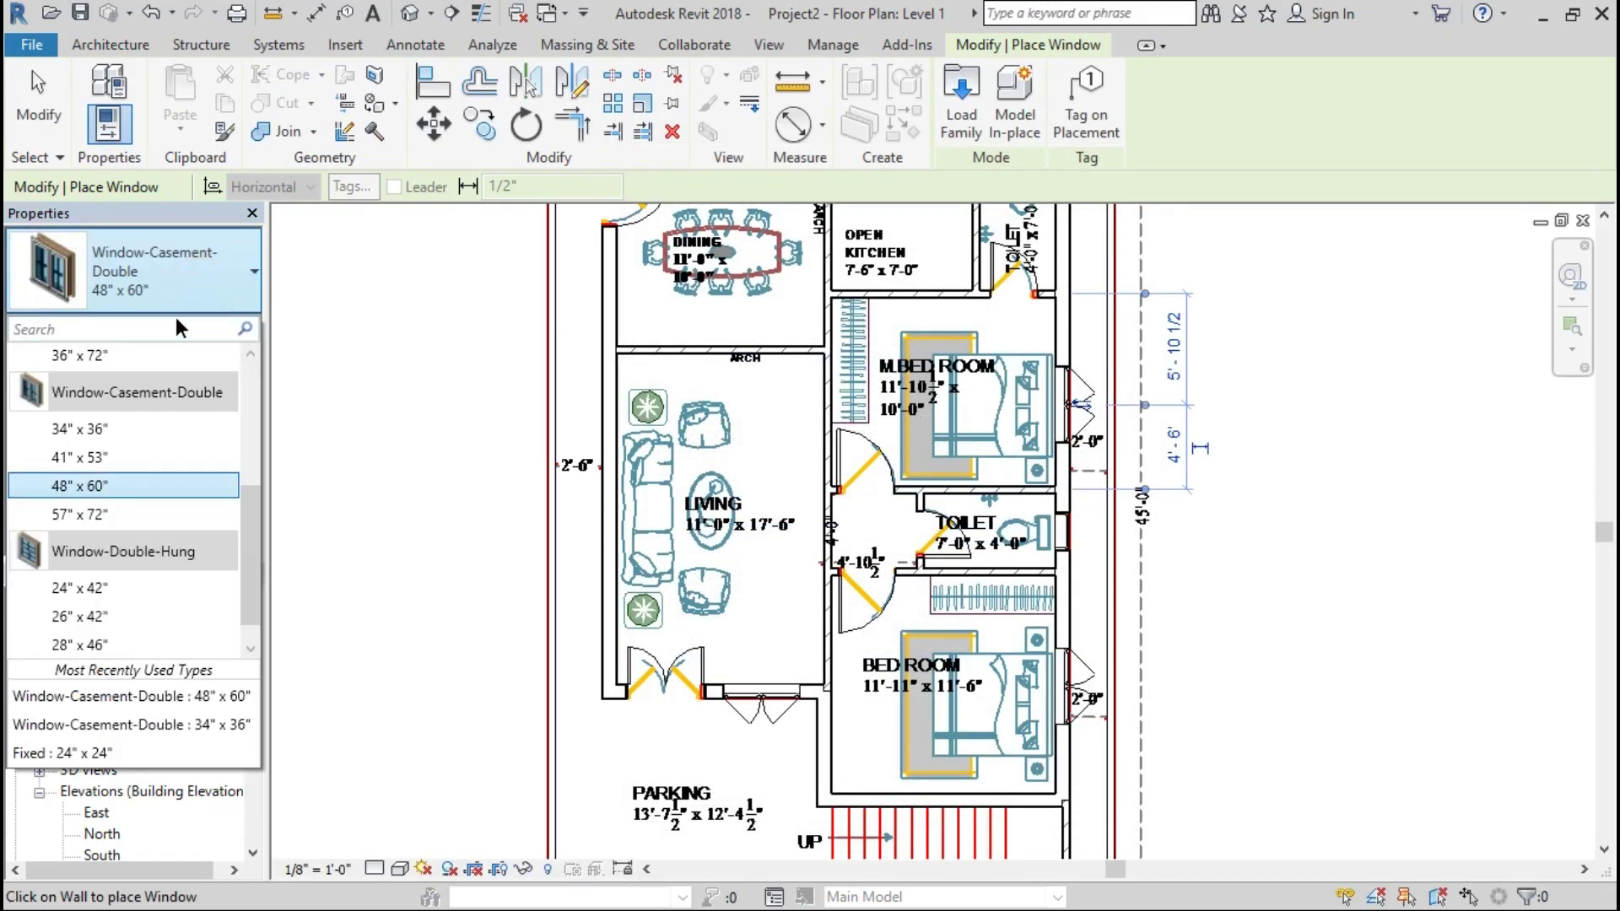
click(115, 511)
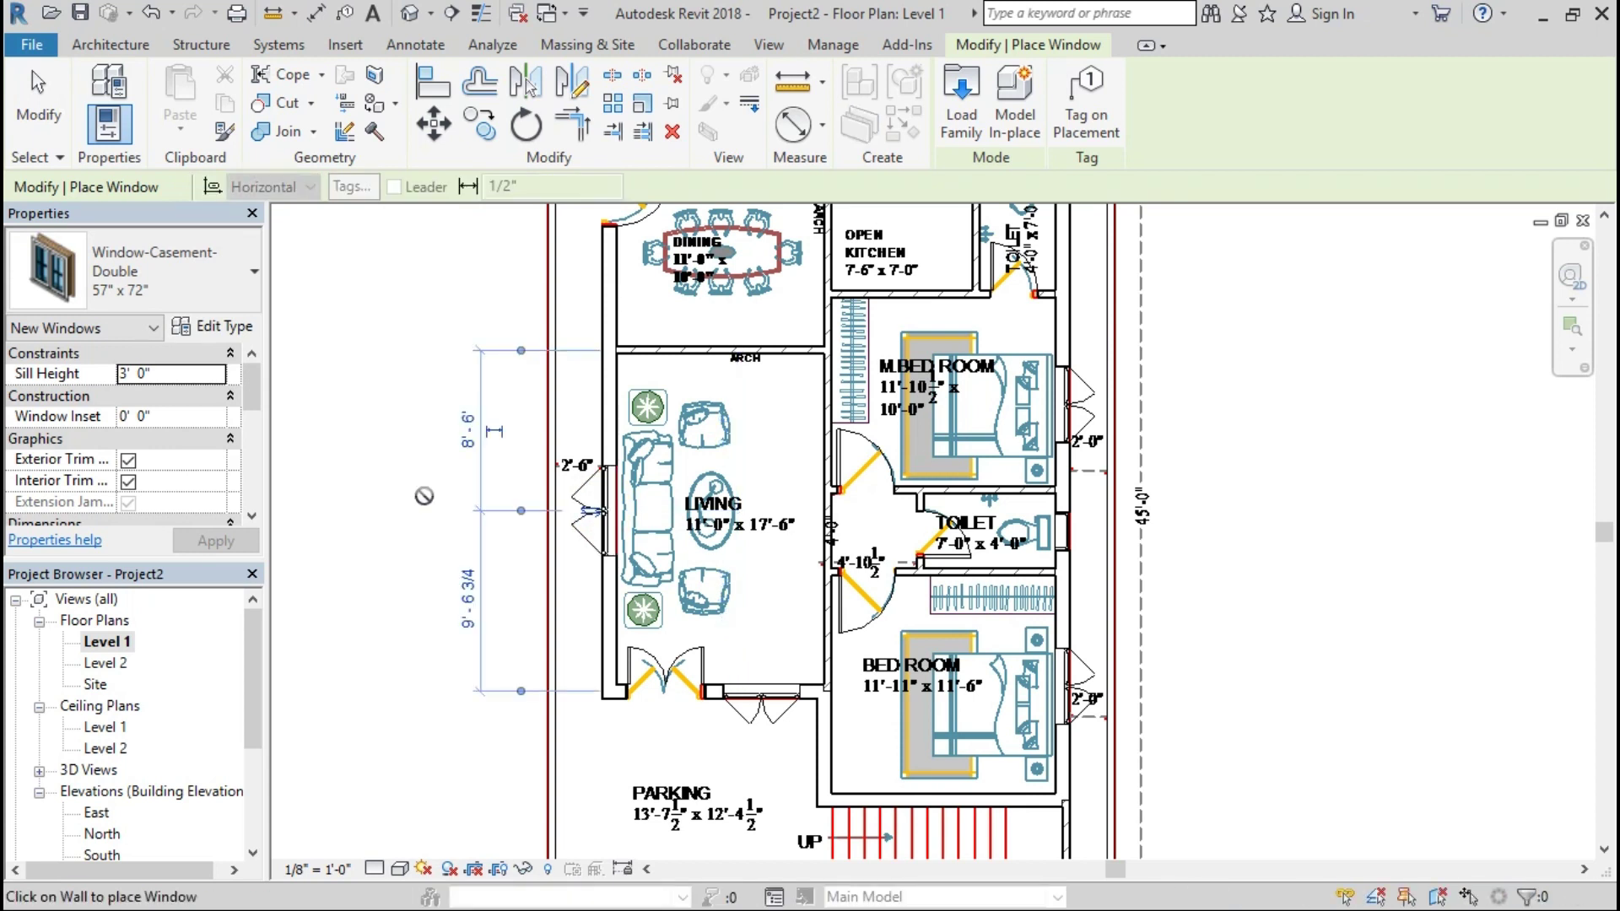
key(Escape)
mouse_move(464, 380)
middle_down()
mouse_move(484, 630)
mouse_move(481, 173)
middle_up()
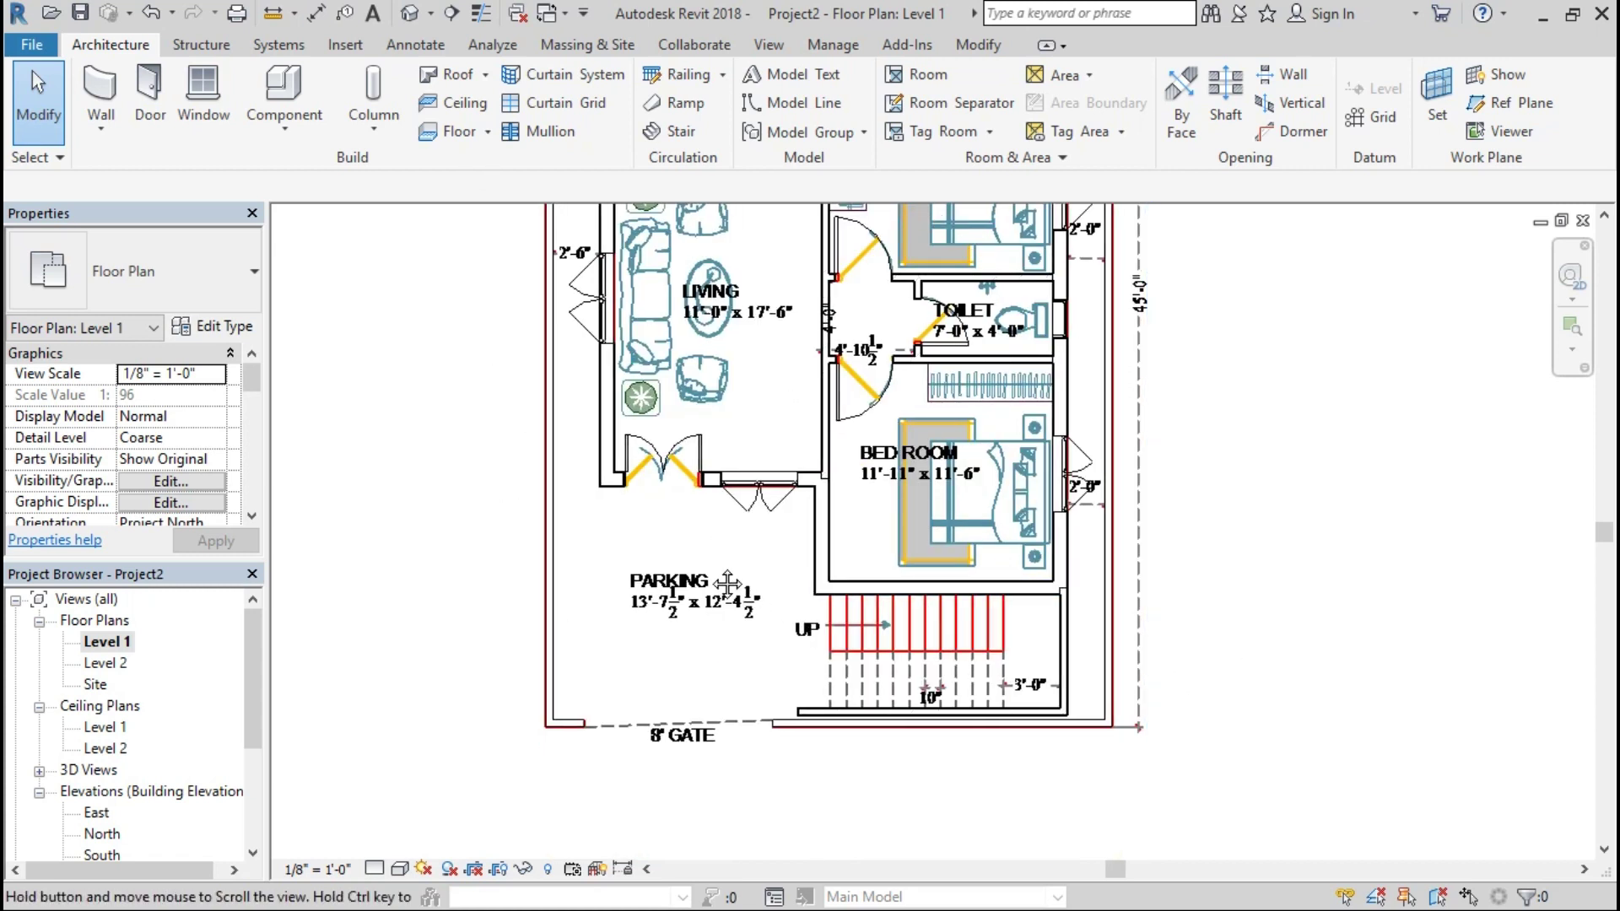
Step: Sketch the first stair run of 11 risers, aligned by its right edge, beside the parking
middle_drag(743, 582, 690, 562)
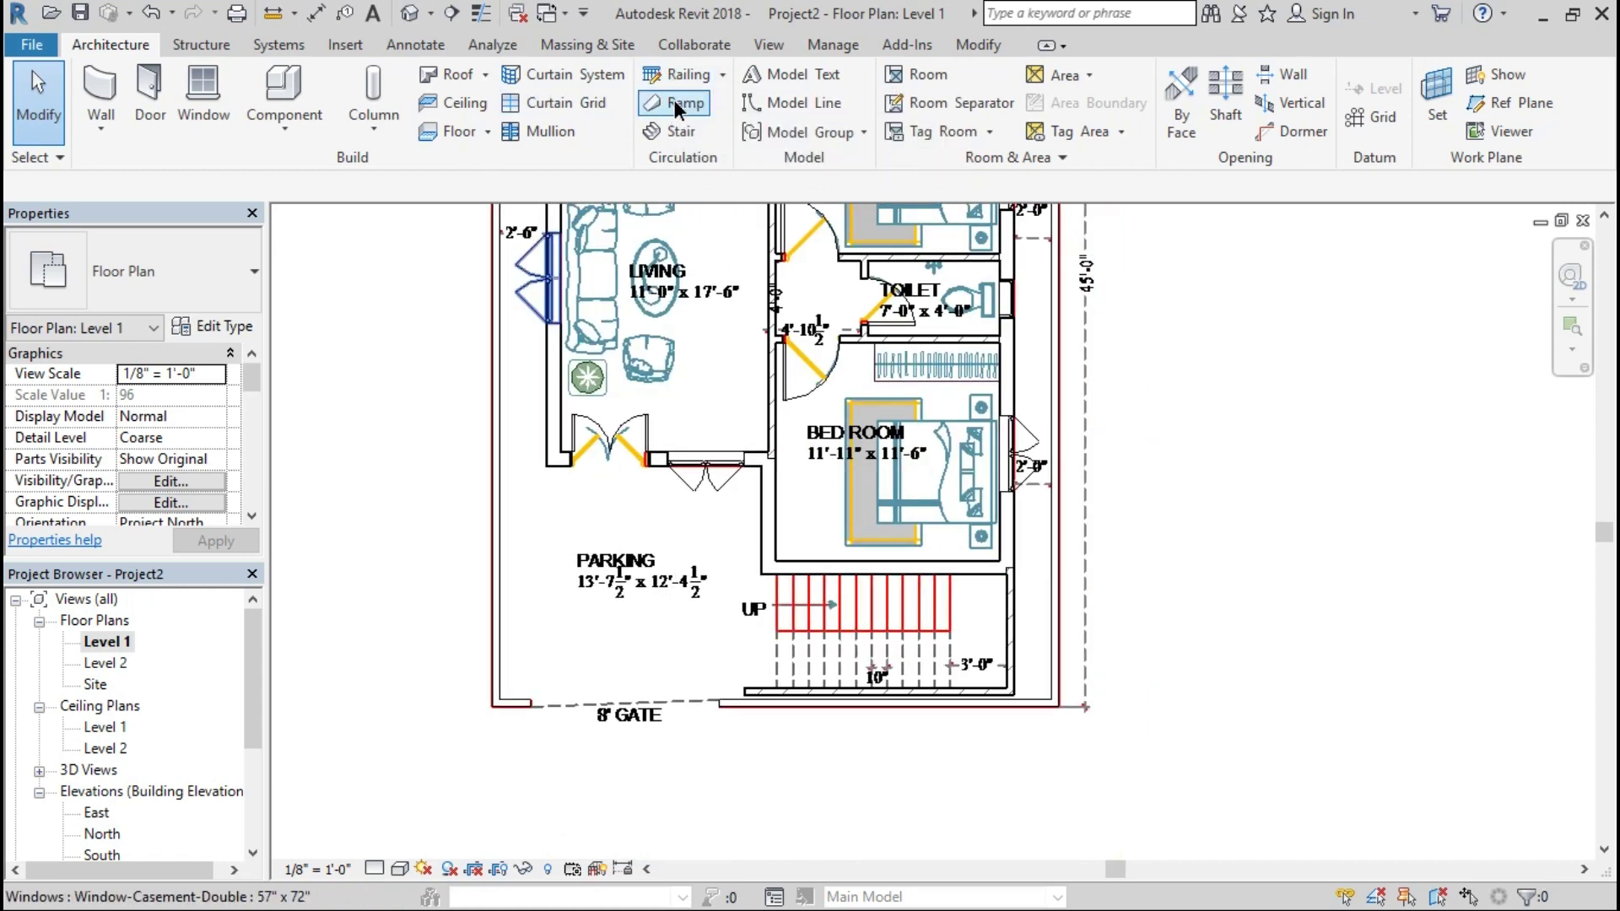
click(681, 132)
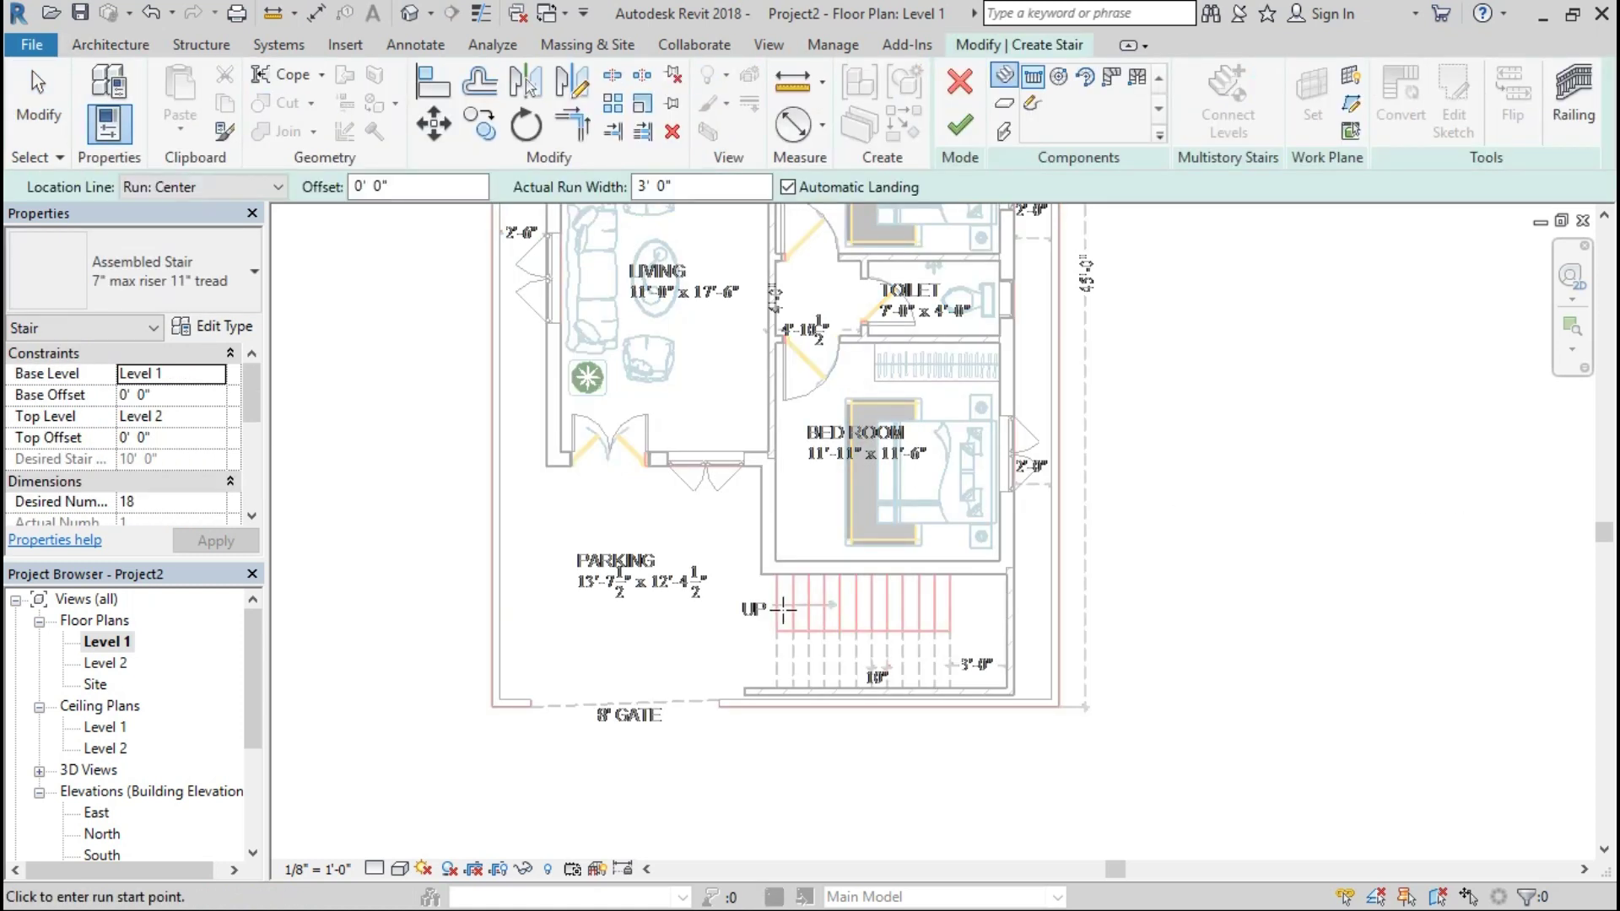
scroll(783, 608, up, 1)
scroll(783, 608, up, 1)
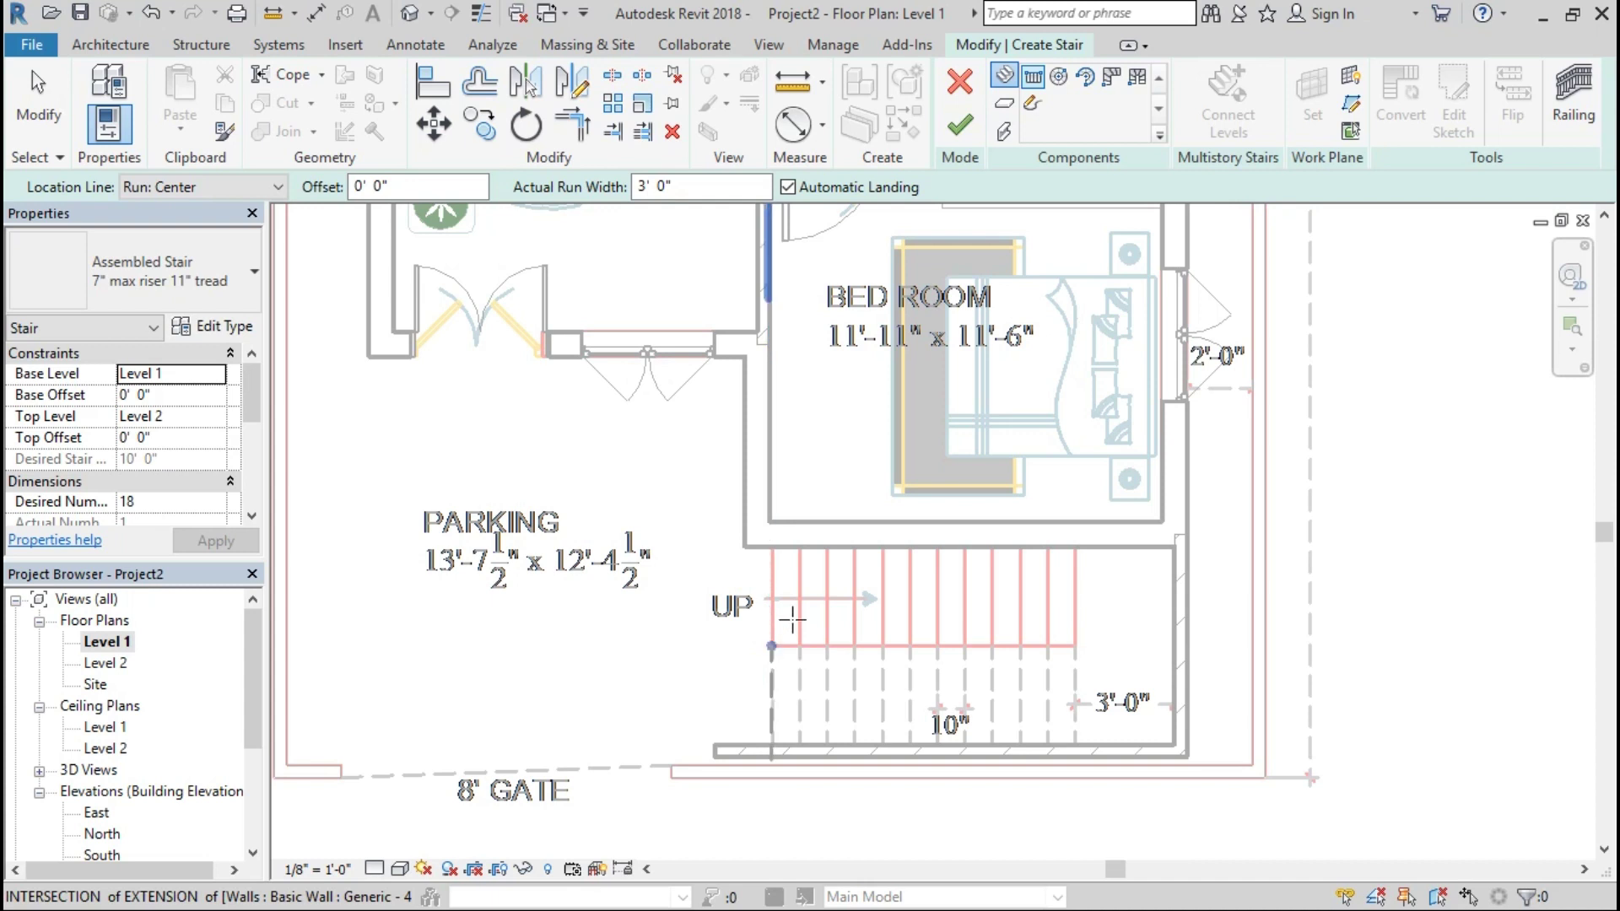
scroll(769, 646, up, 2)
click(770, 646)
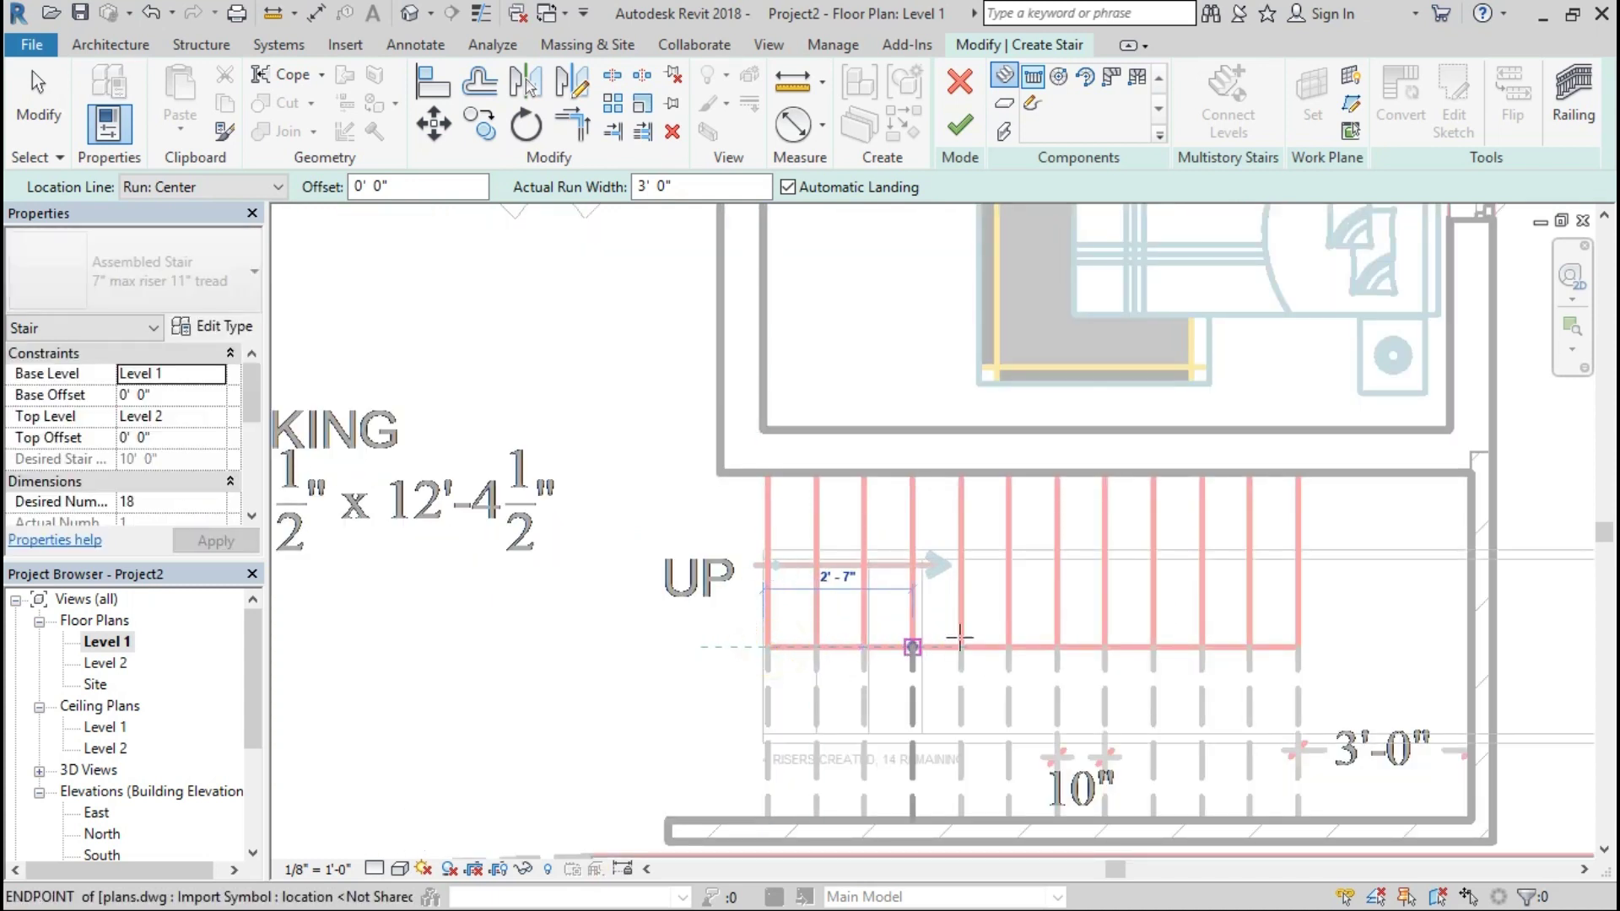
click(277, 186)
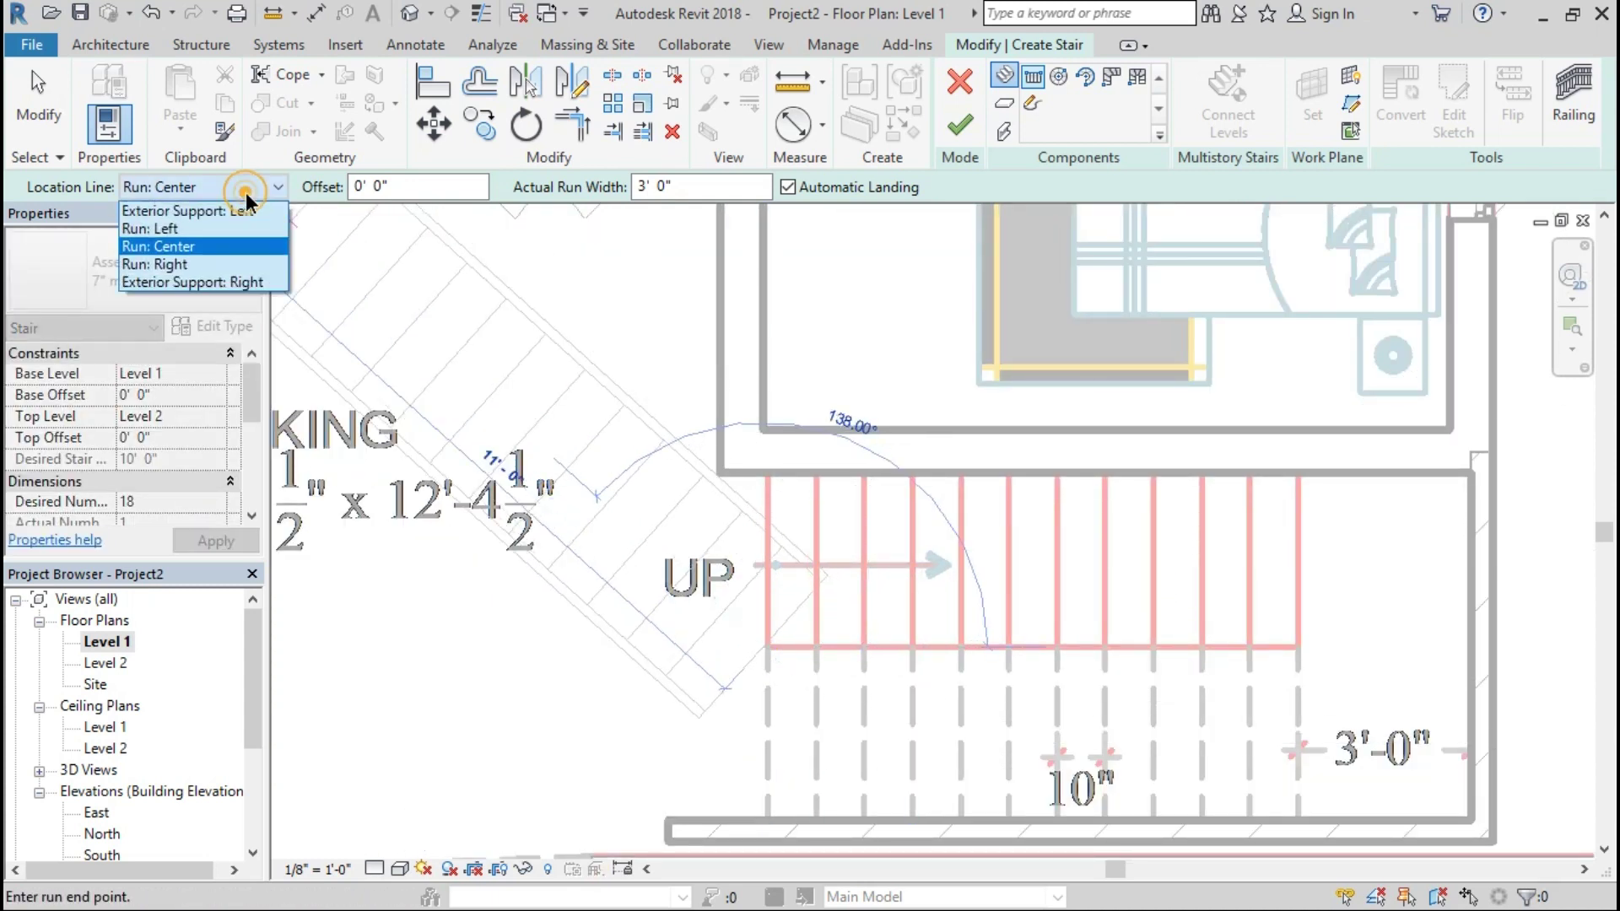
click(171, 260)
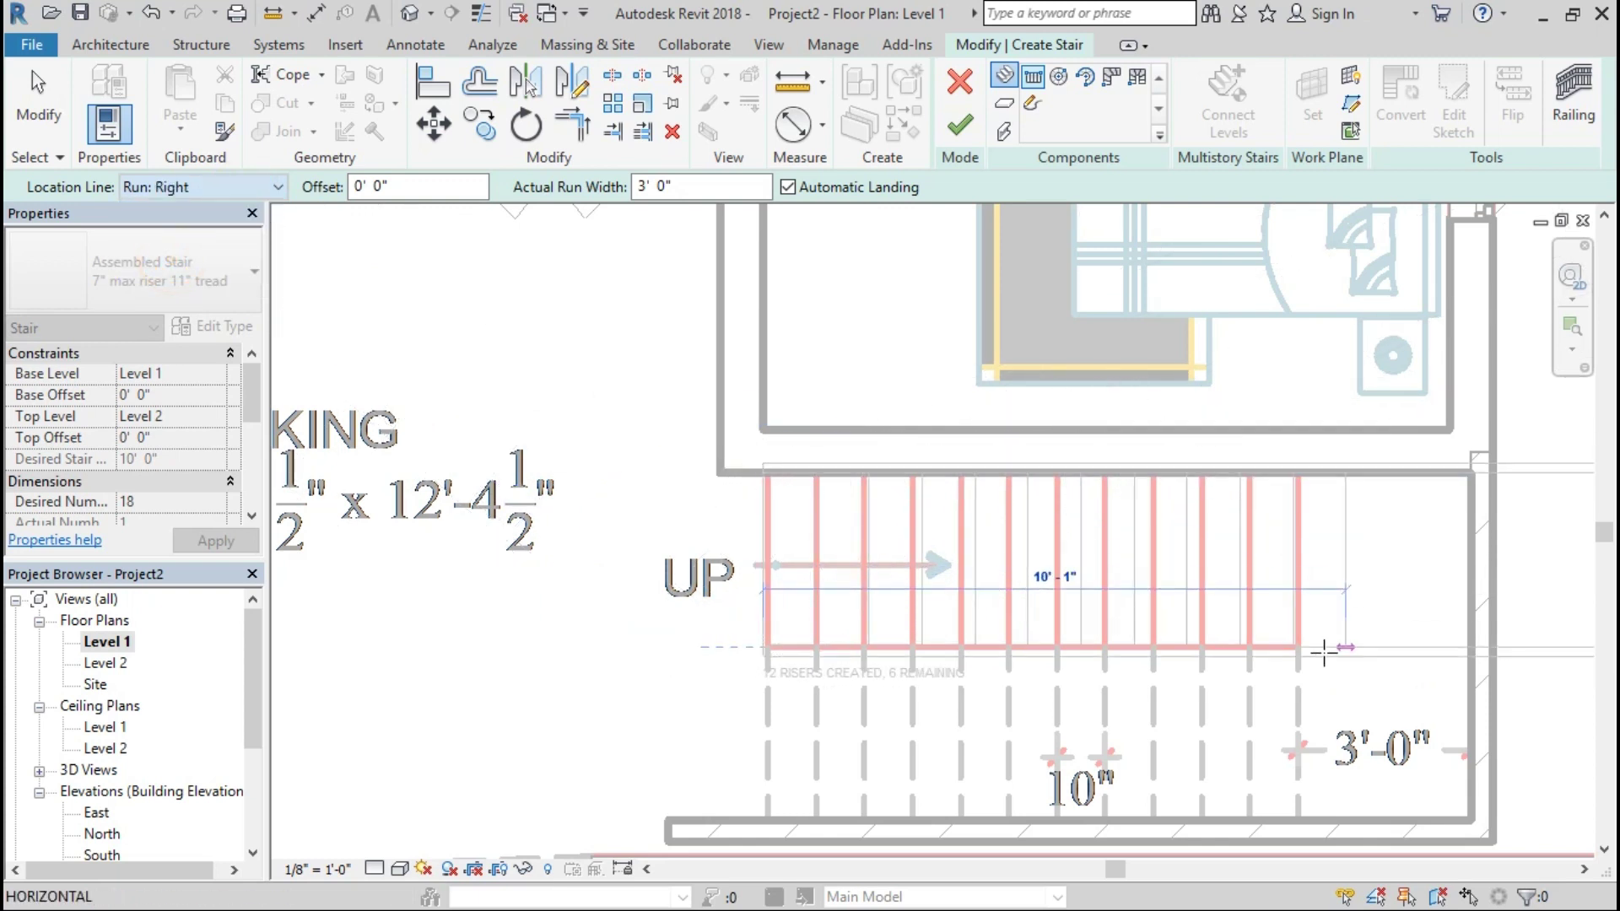
click(1297, 647)
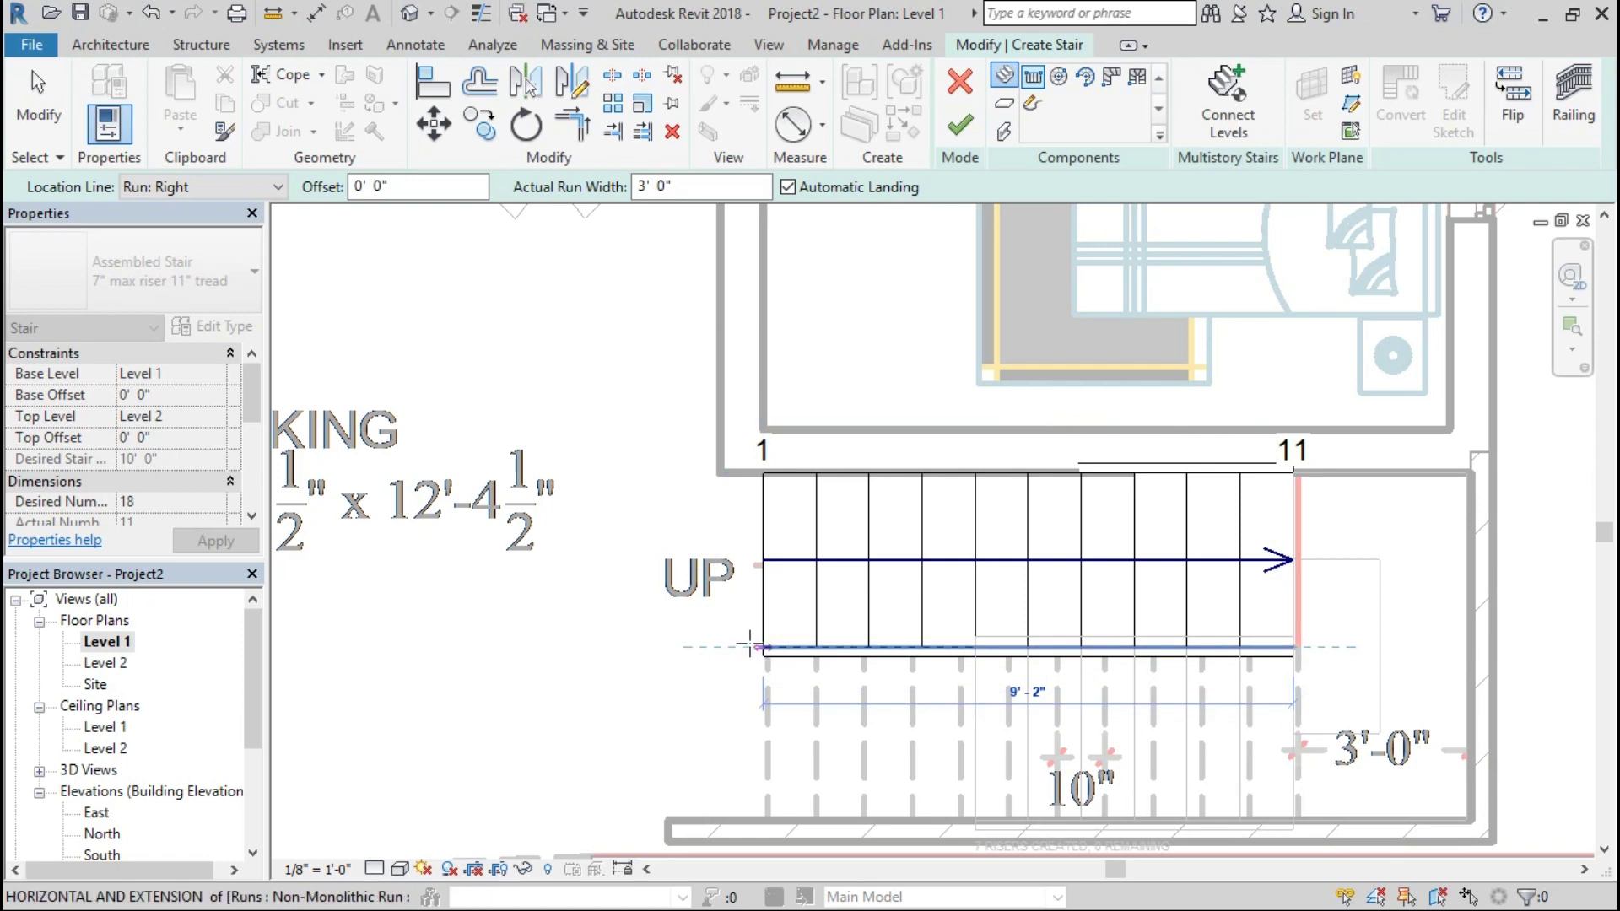
Step: Add the second stair run along the lower side and shorten it to 9'-2"
click(651, 670)
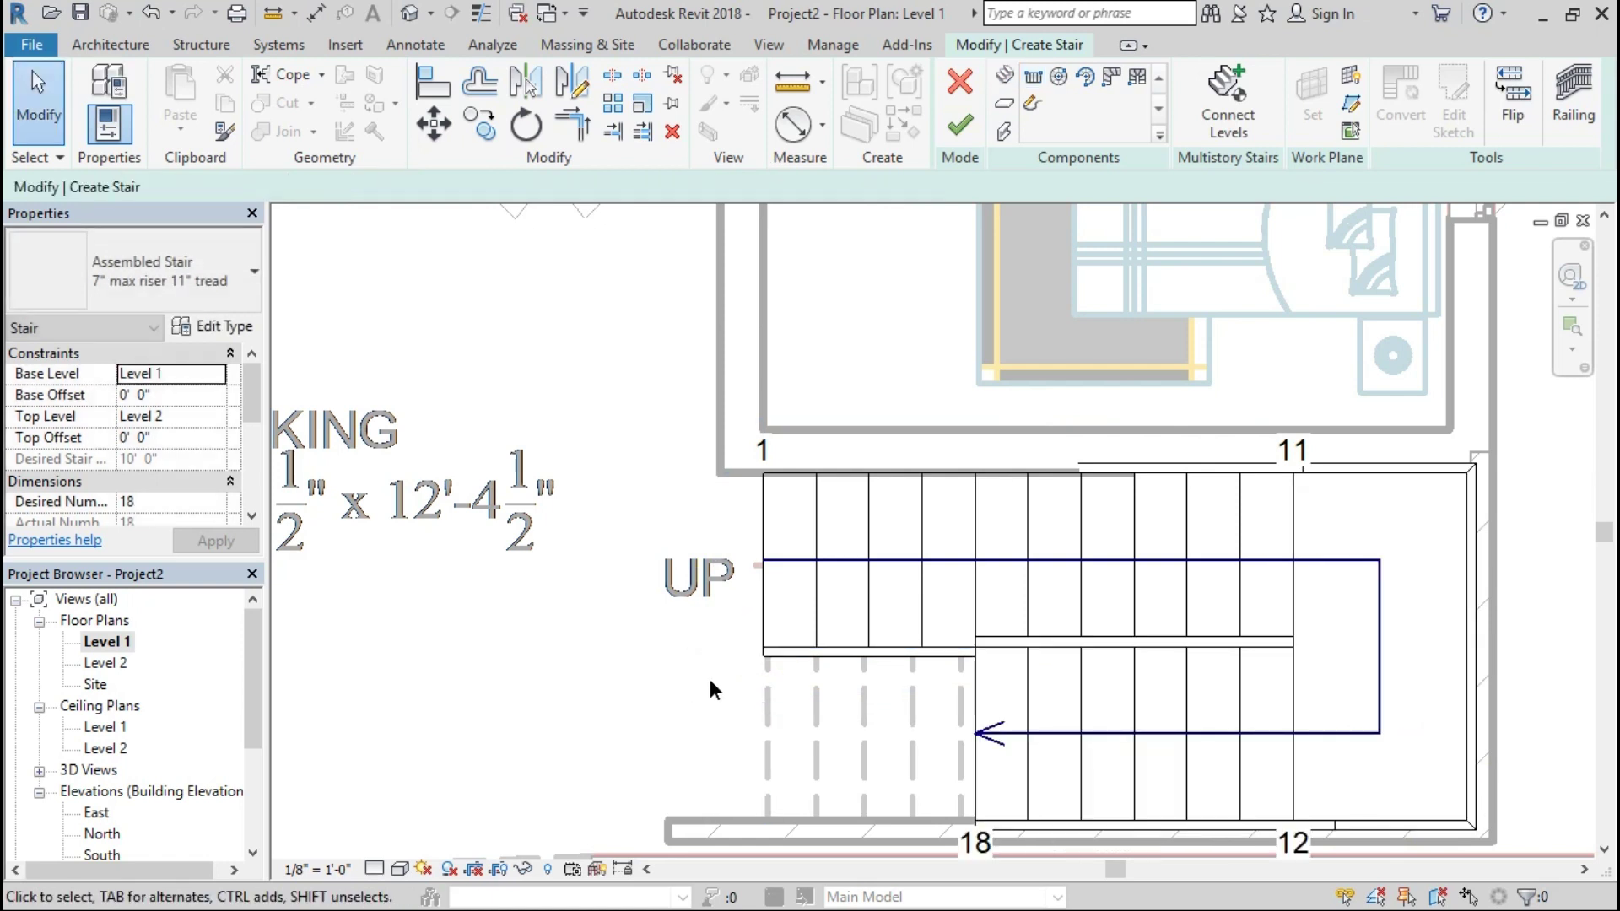
click(992, 718)
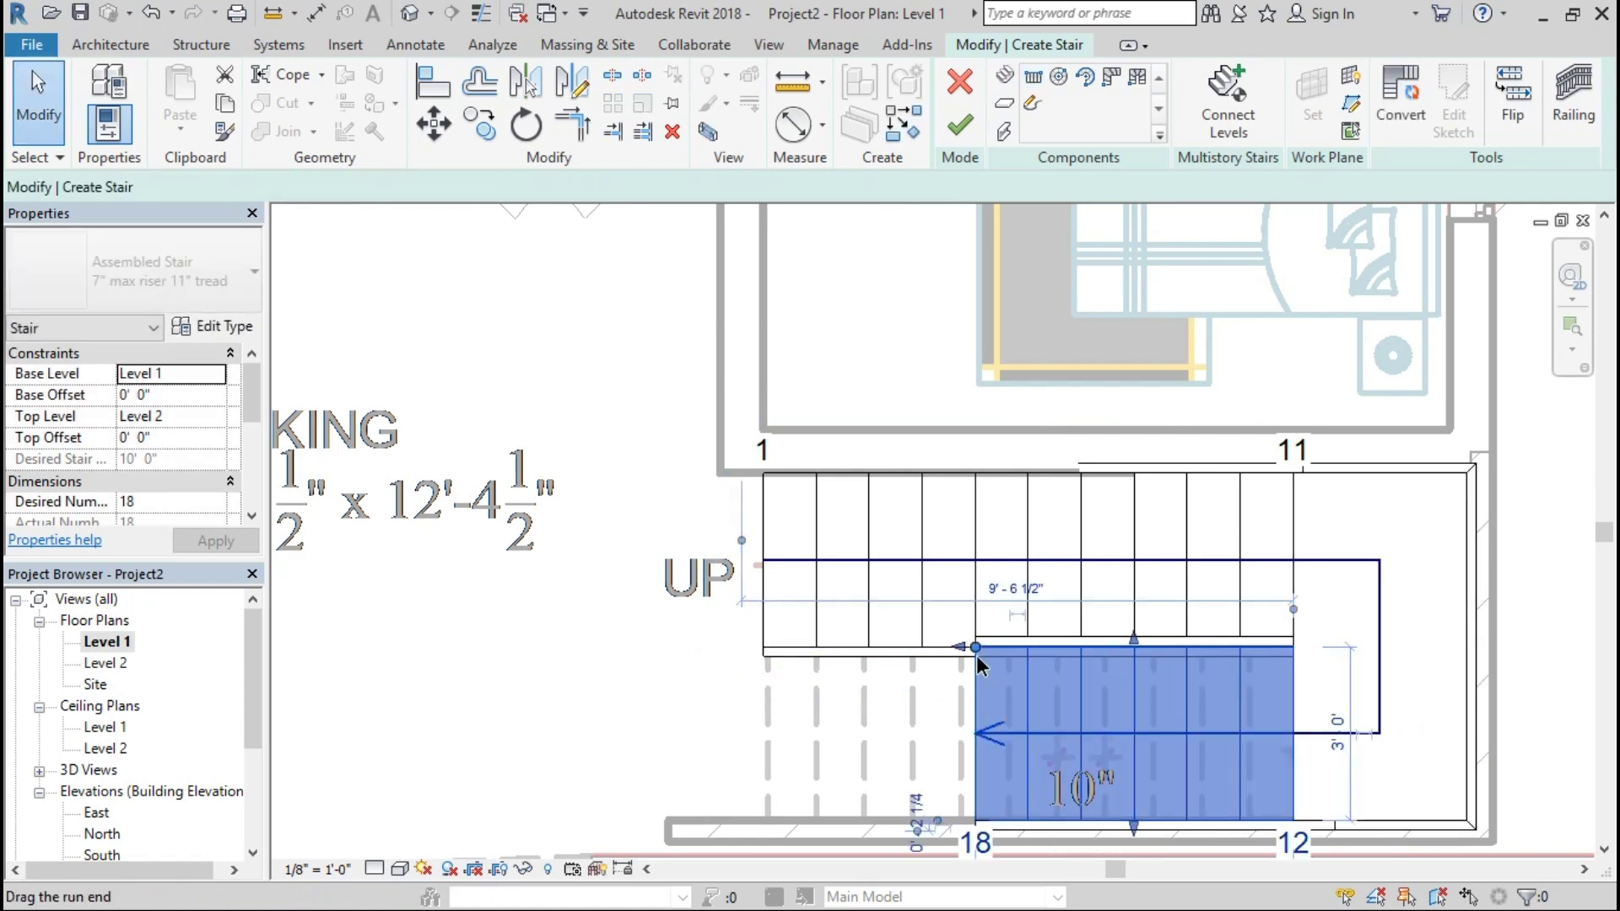
drag(977, 650, 644, 649)
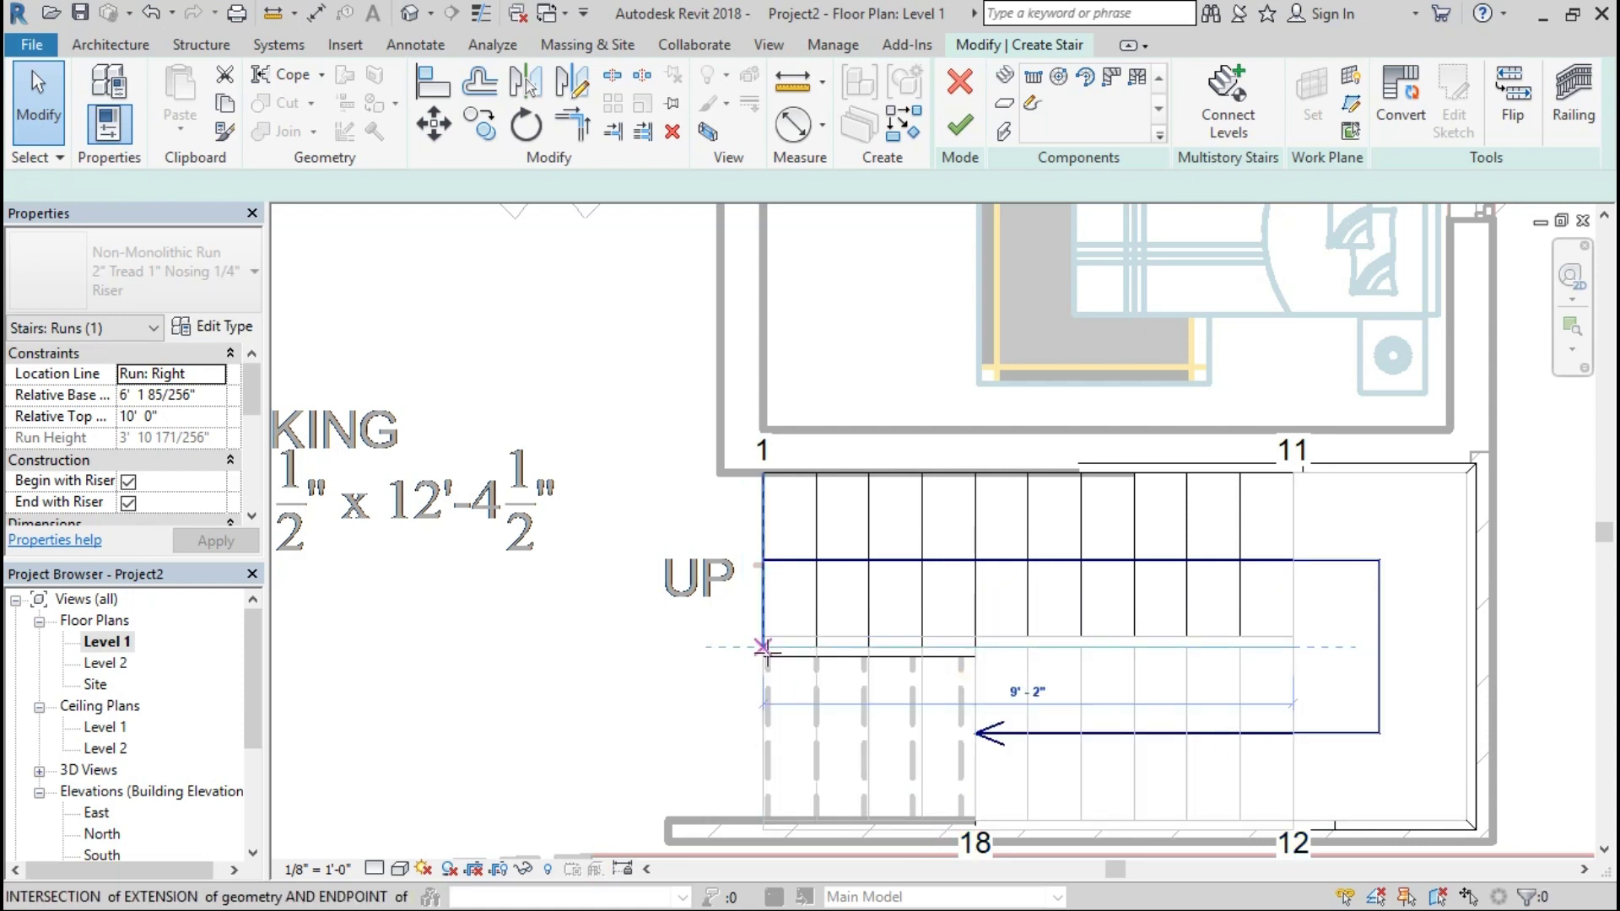
click(613, 621)
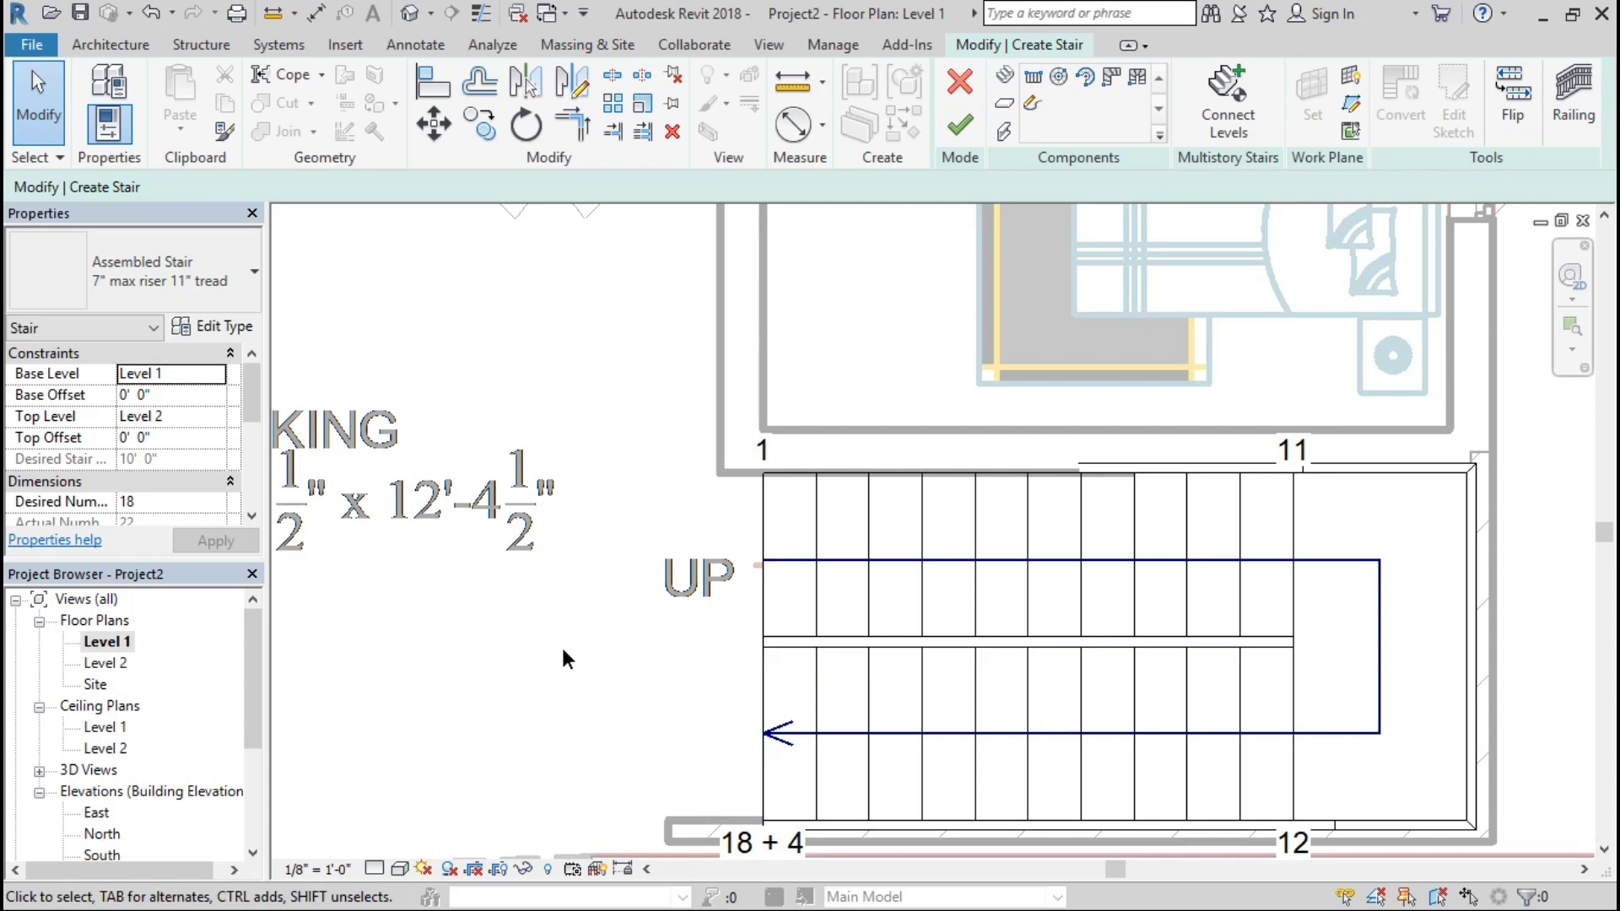
scroll(563, 658, down, 1)
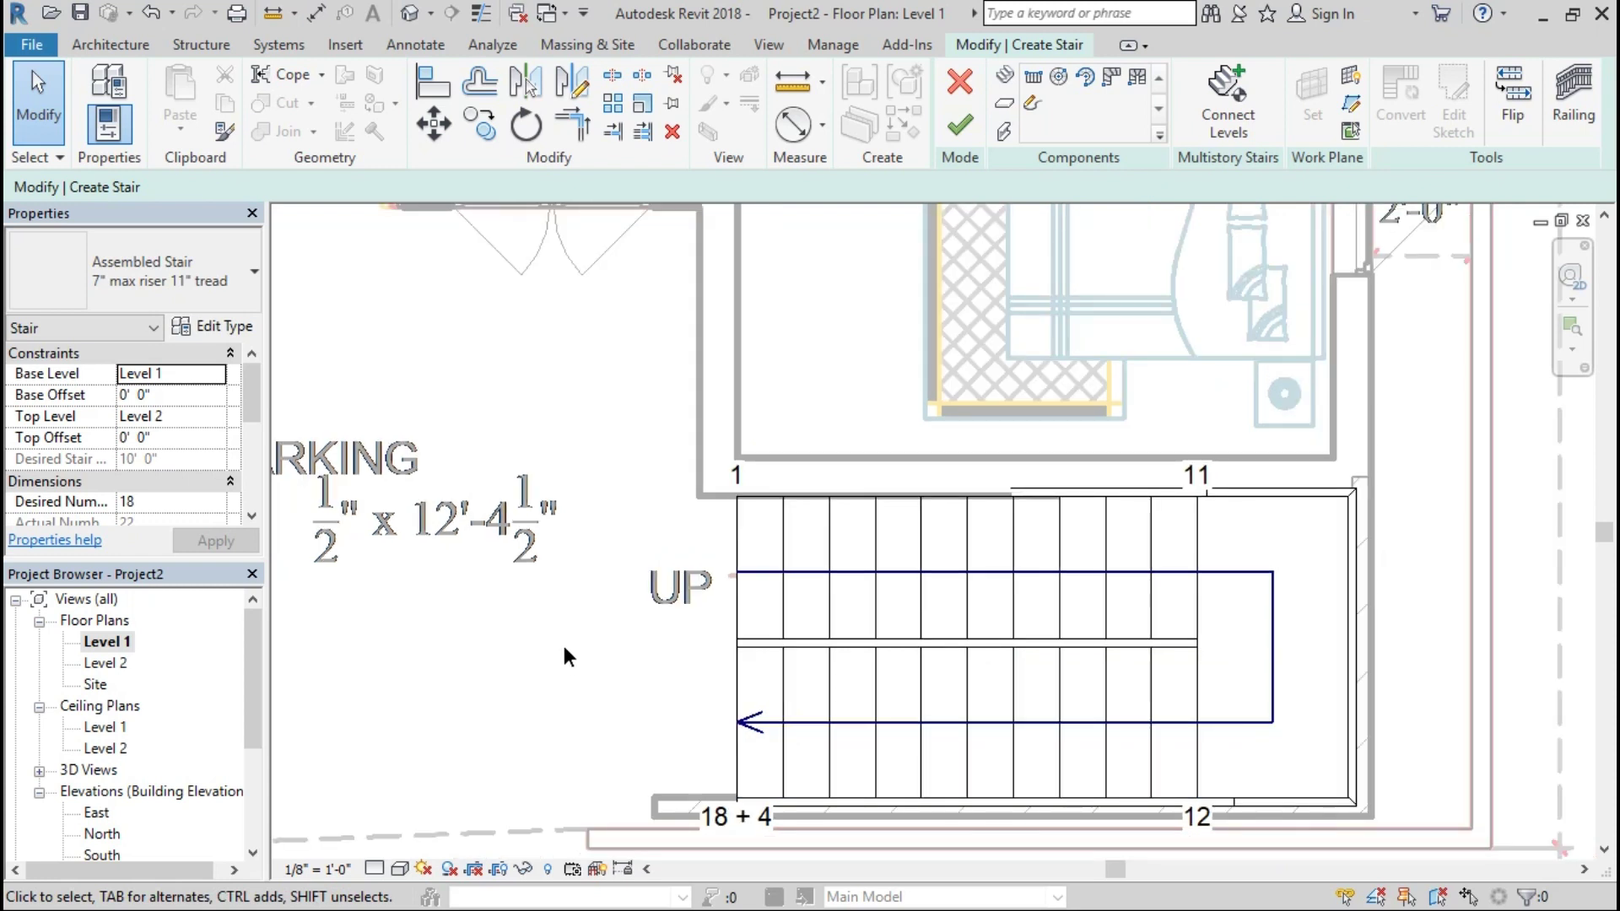
Step: Complete the second stair run and set the stair's railing to None
click(1152, 491)
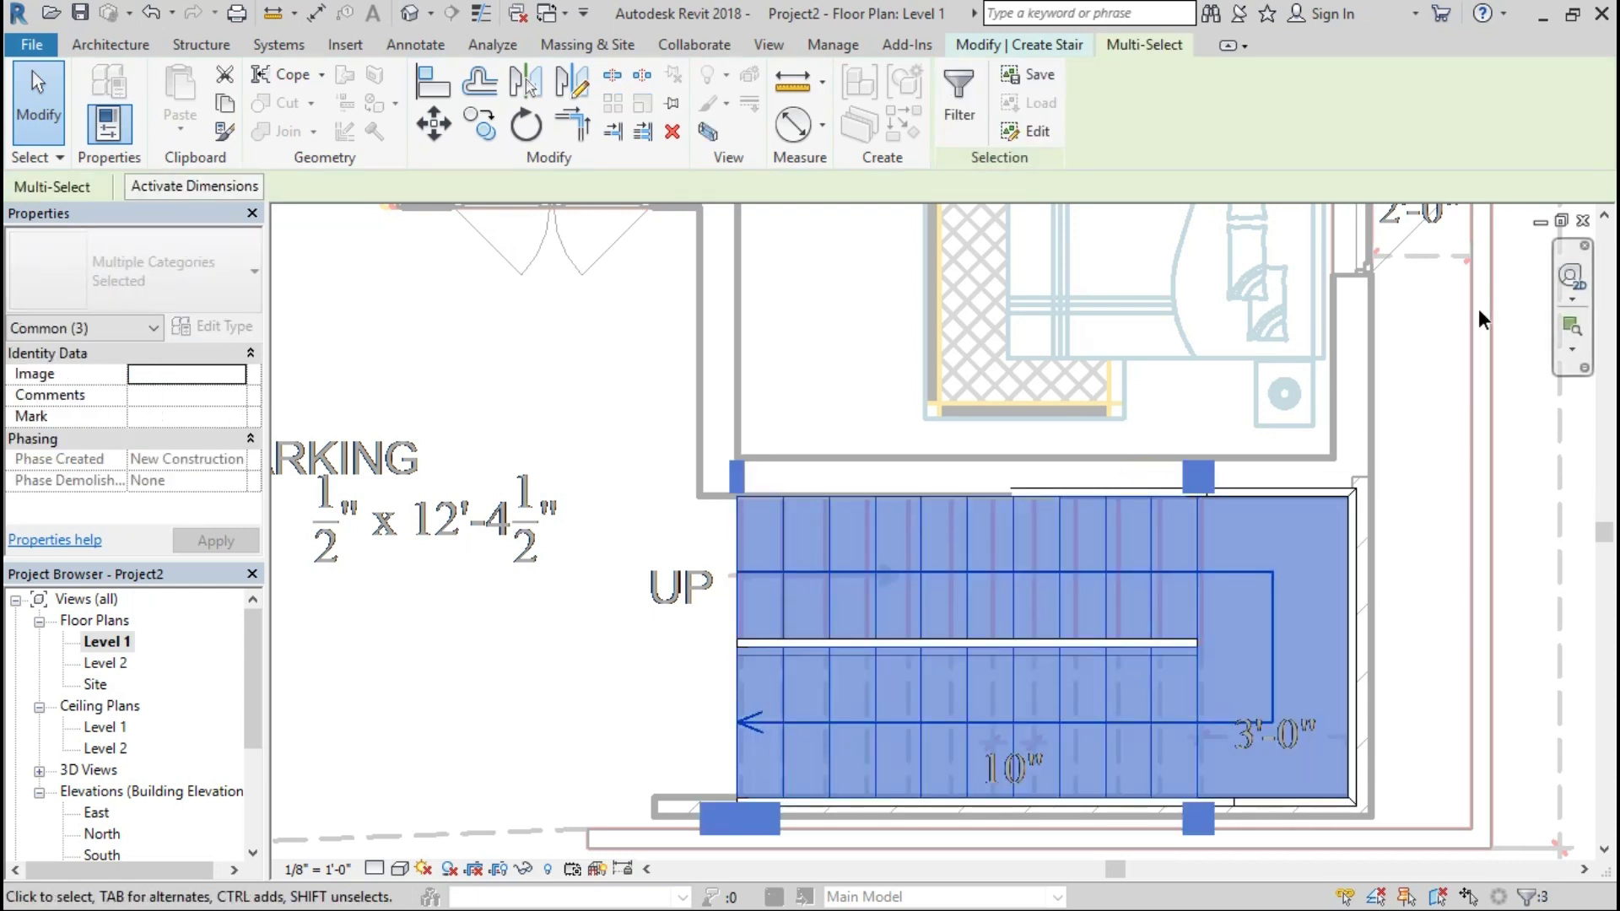
key(Escape)
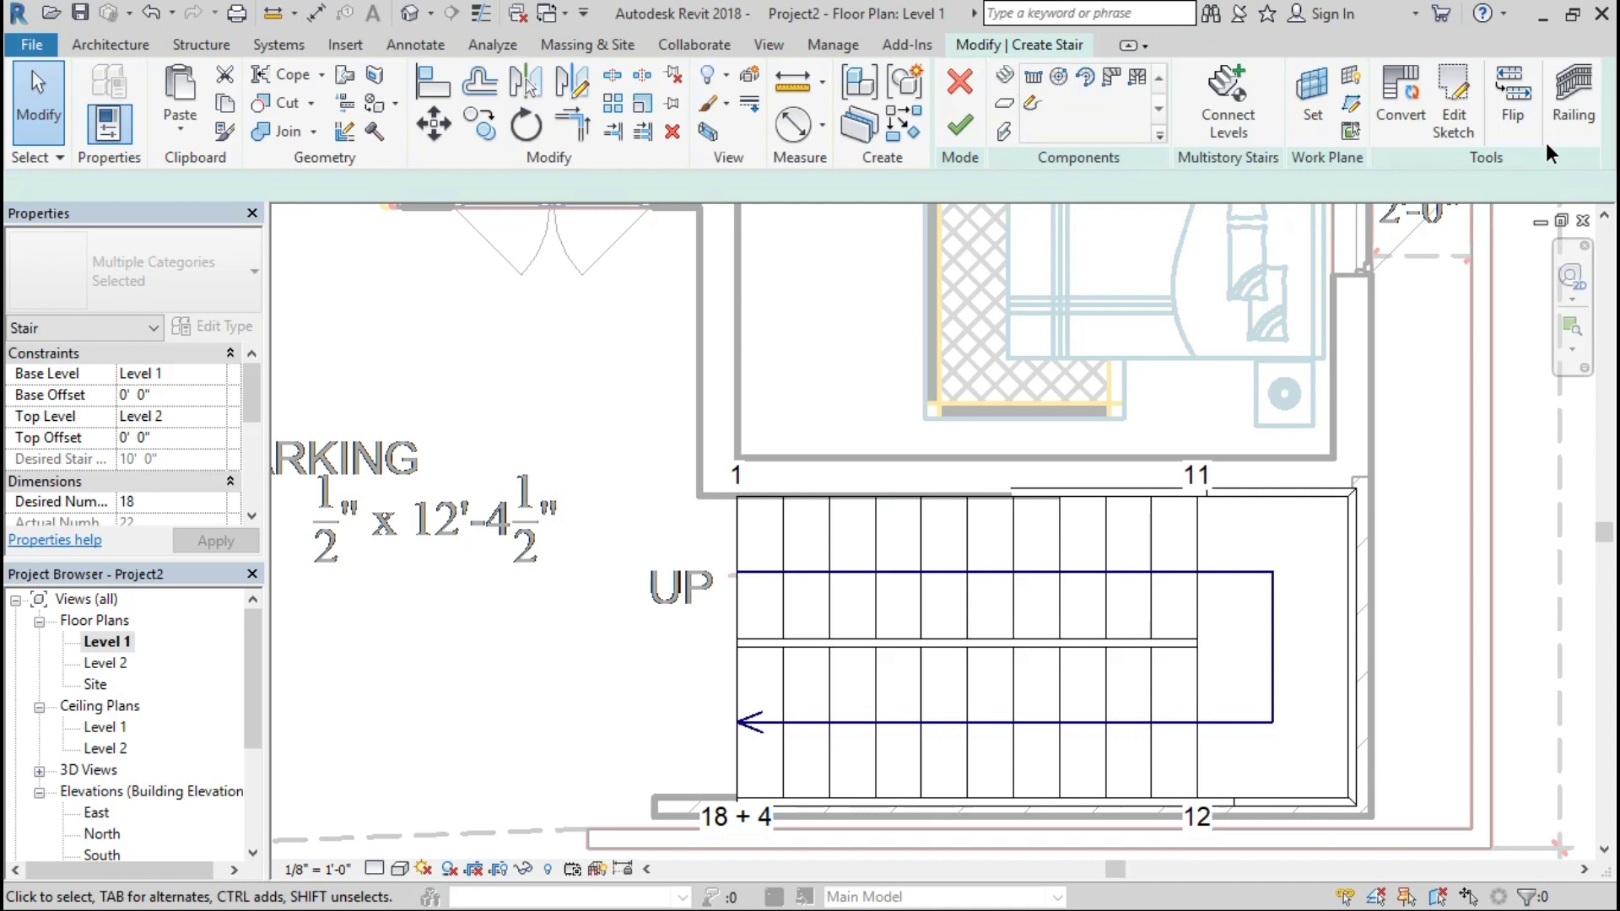
click(1573, 123)
click(828, 411)
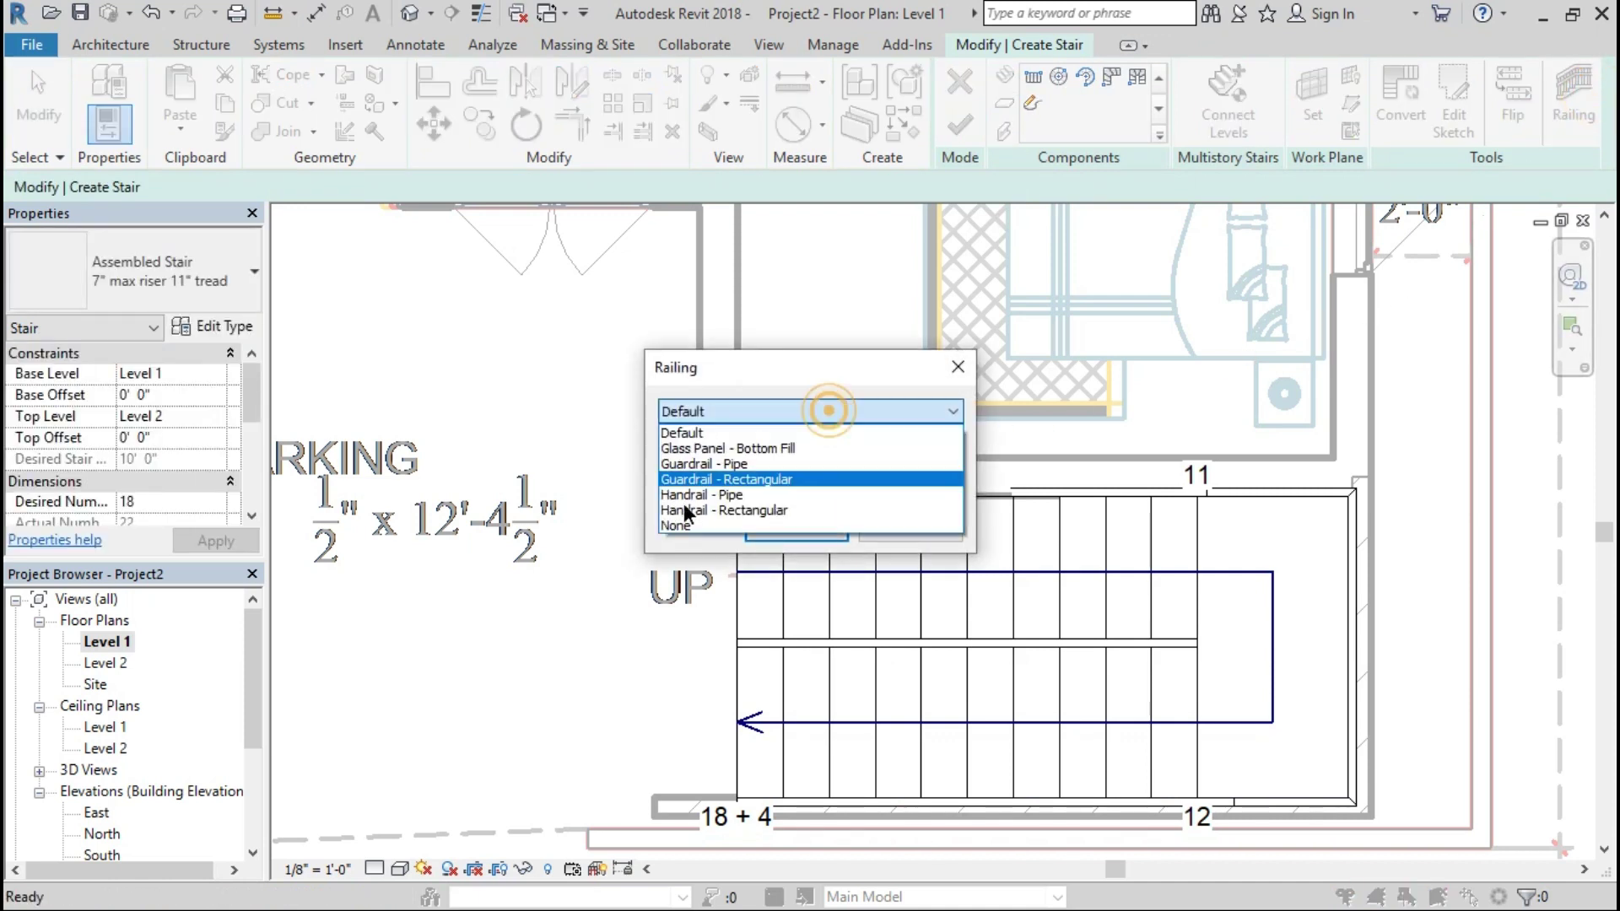
click(667, 525)
click(774, 523)
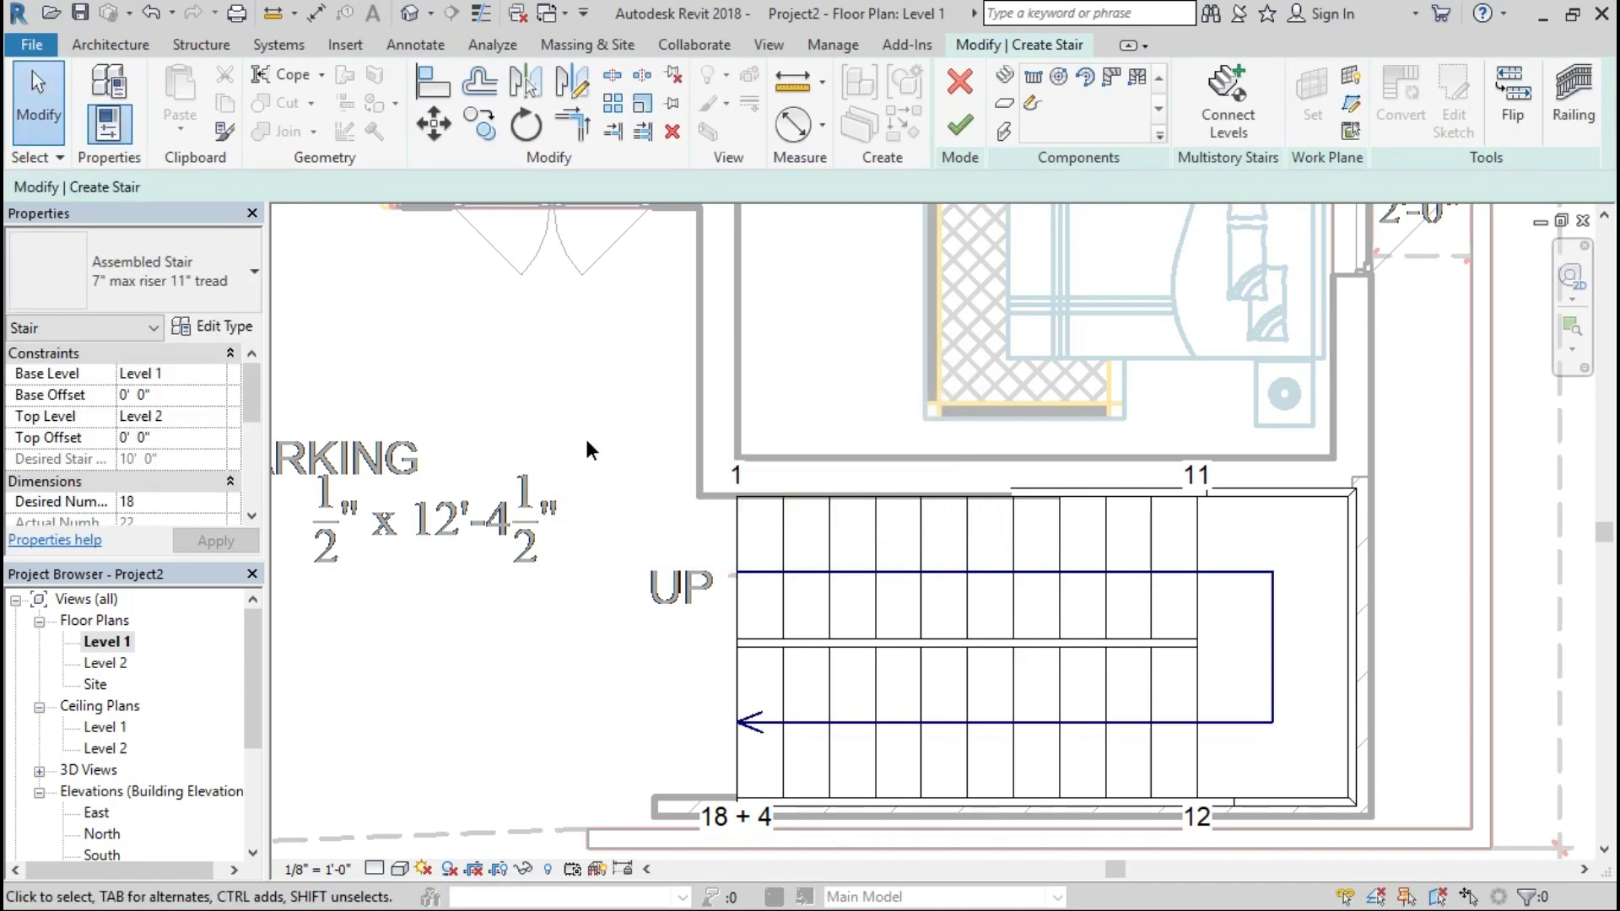
Step: Change the stair to the Monolithic Stair type, accept the tread warning, and finish editing
click(206, 268)
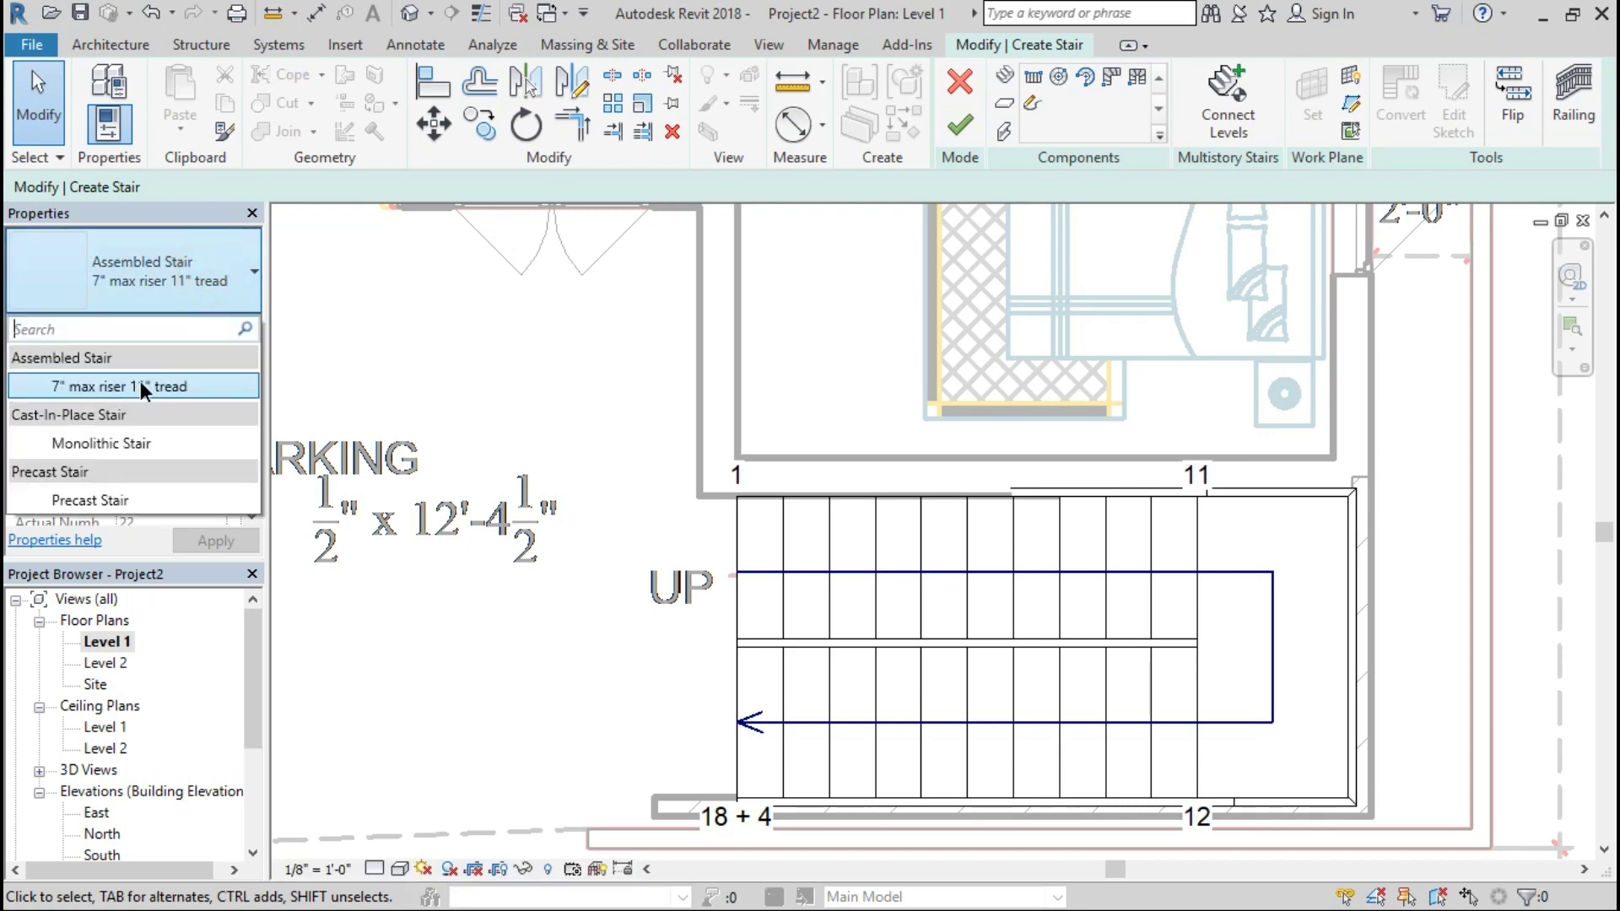
click(128, 453)
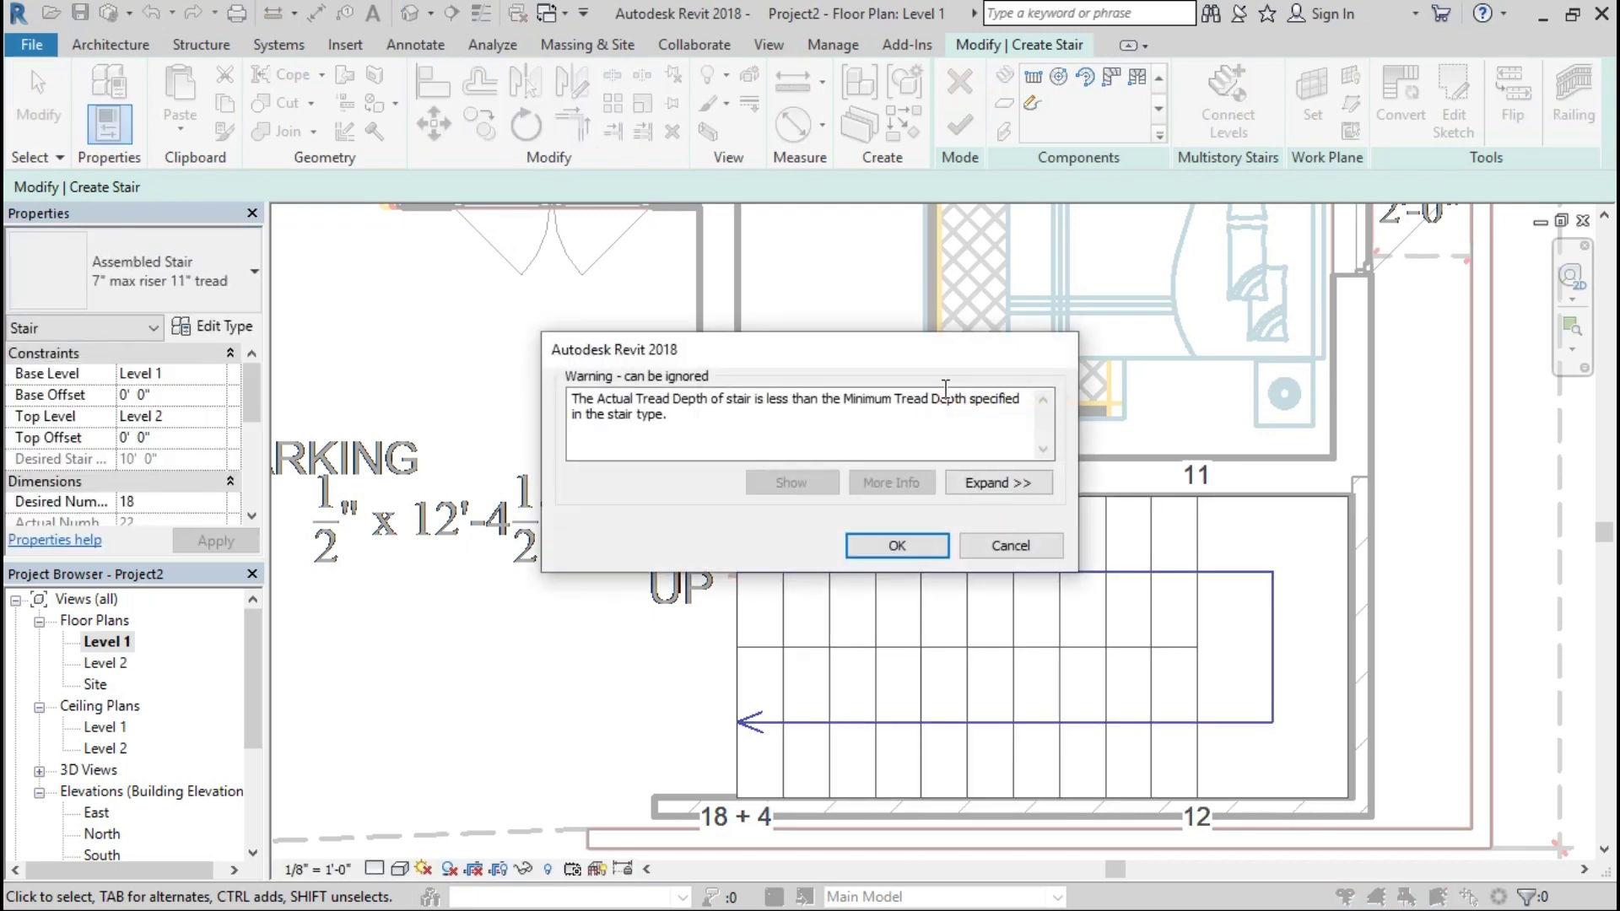
click(913, 545)
click(961, 126)
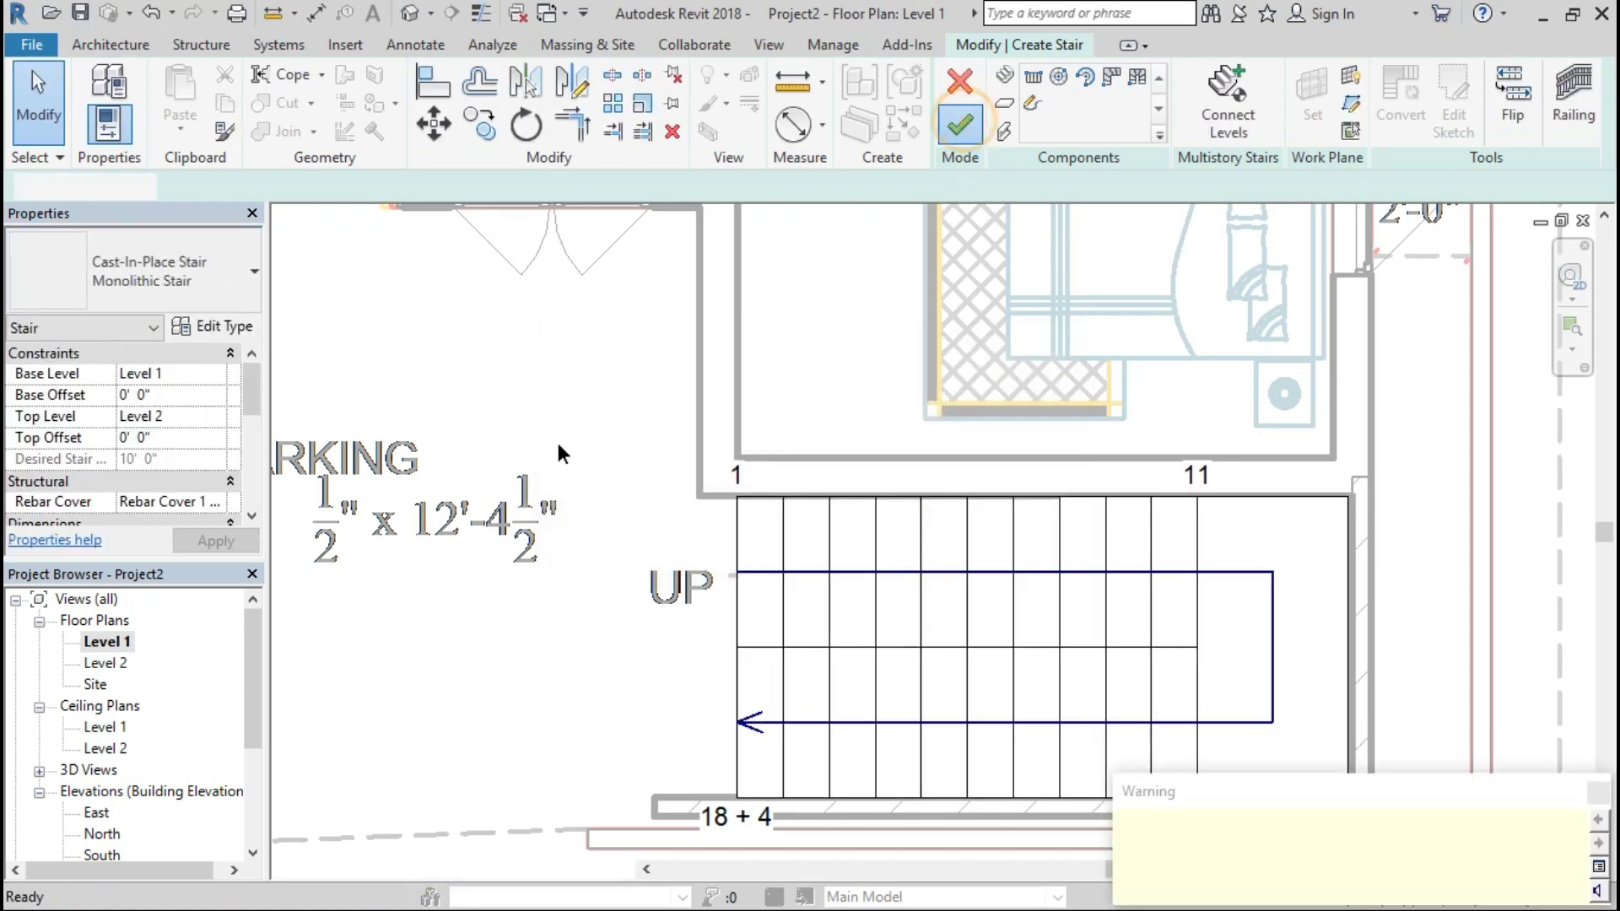
Step: Pan over the finished stair and whole Level 1 plan, then switch to the default 3D view
scroll(652, 405, down, 3)
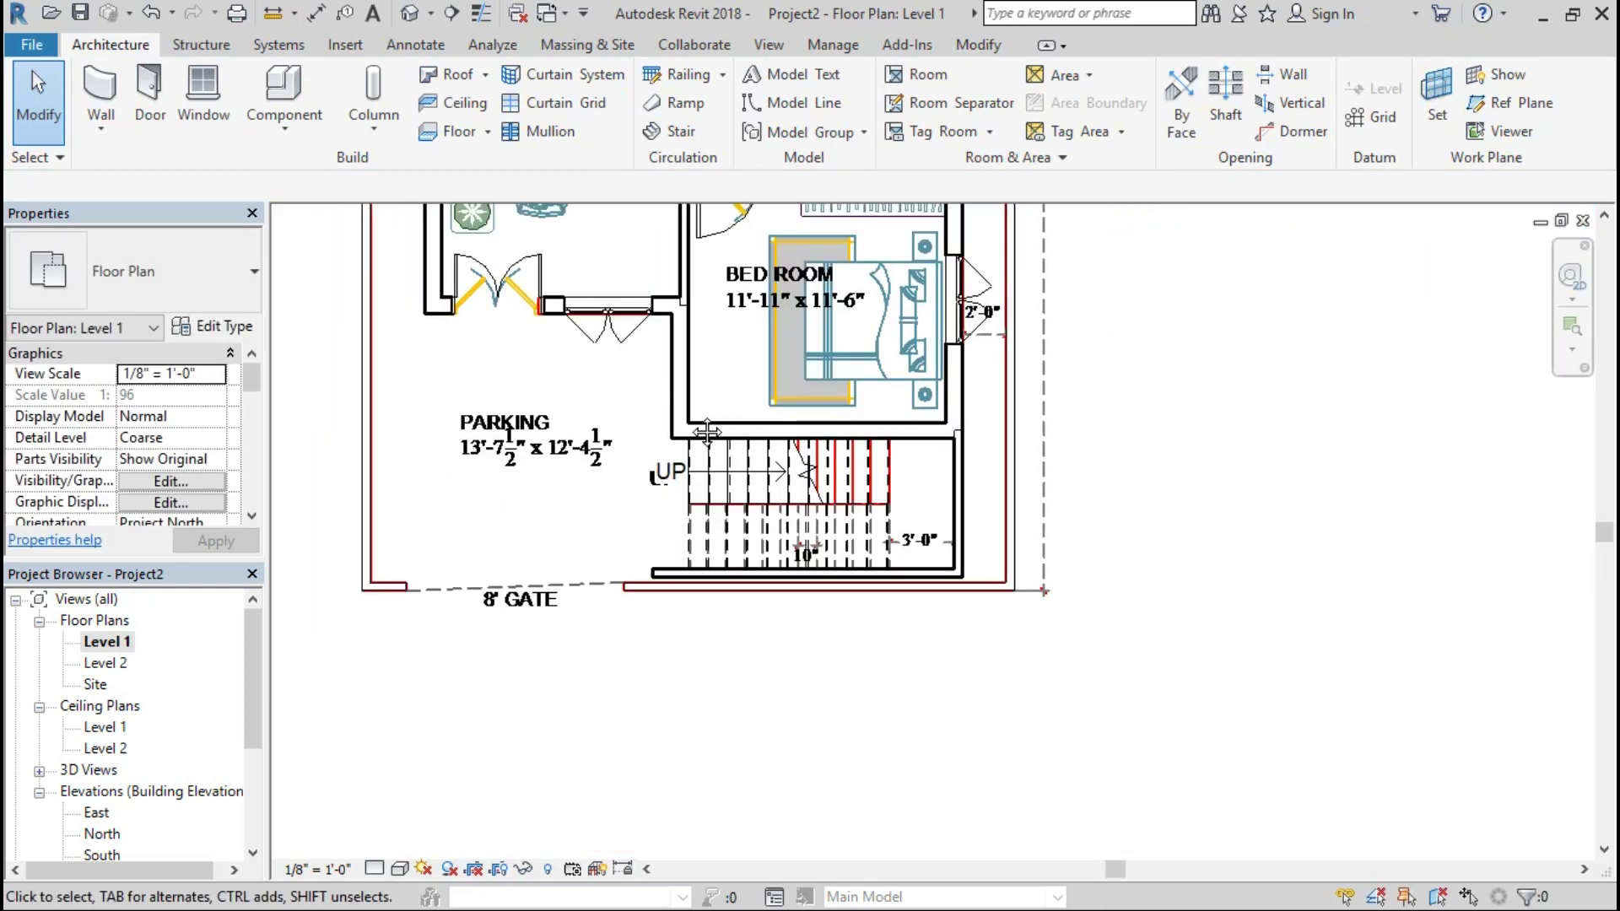
middle_drag(651, 405, 912, 560)
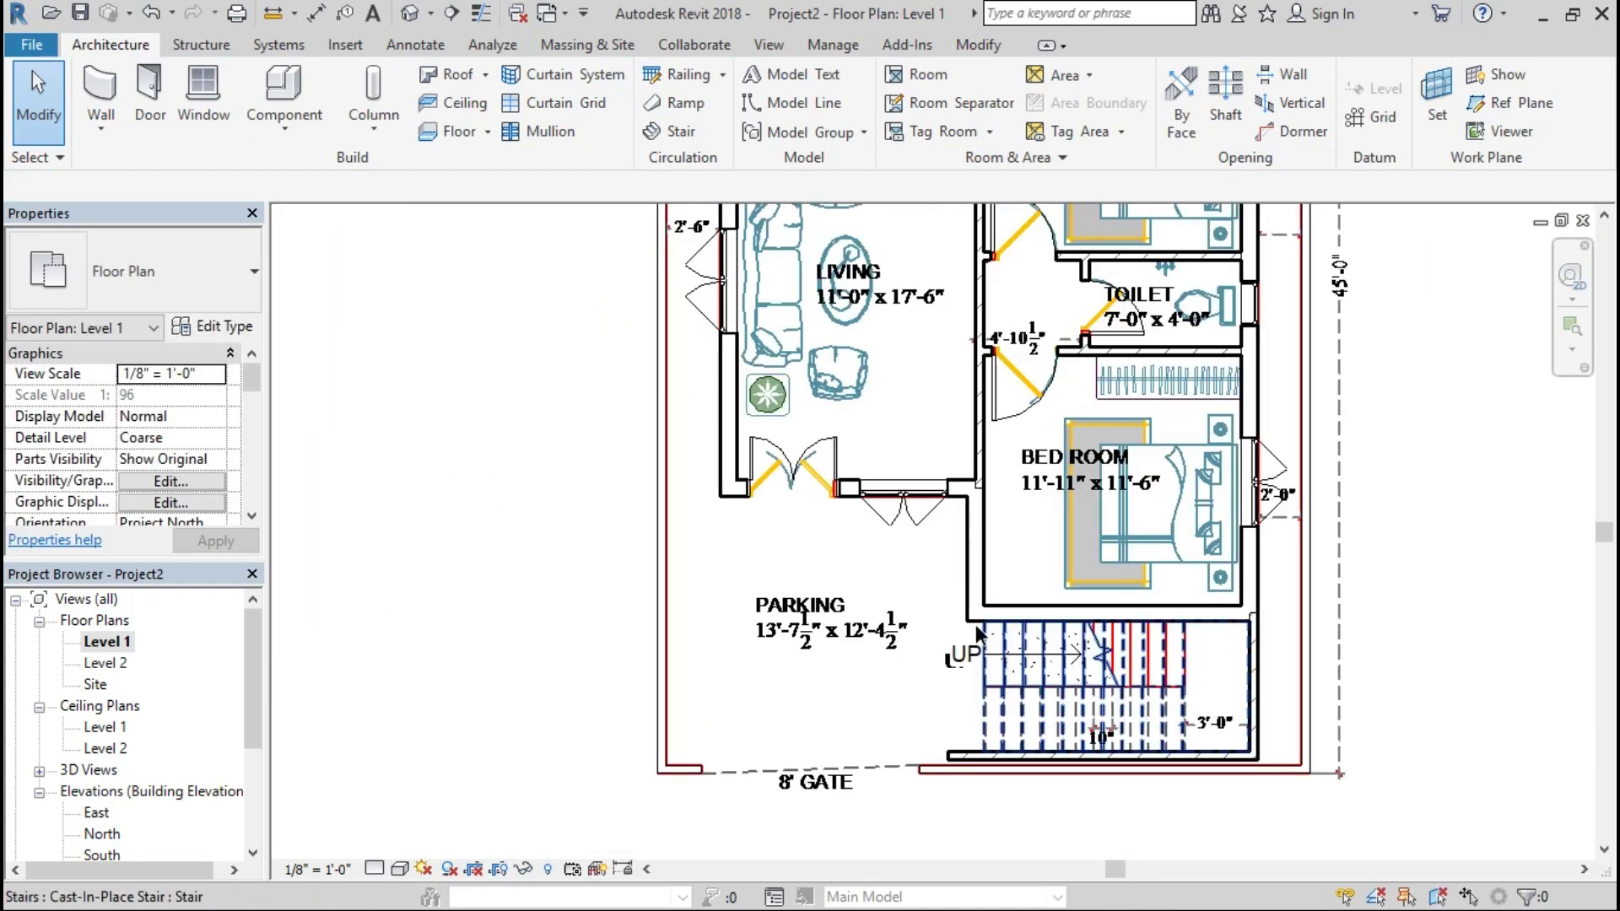
scroll(869, 498, up, 3)
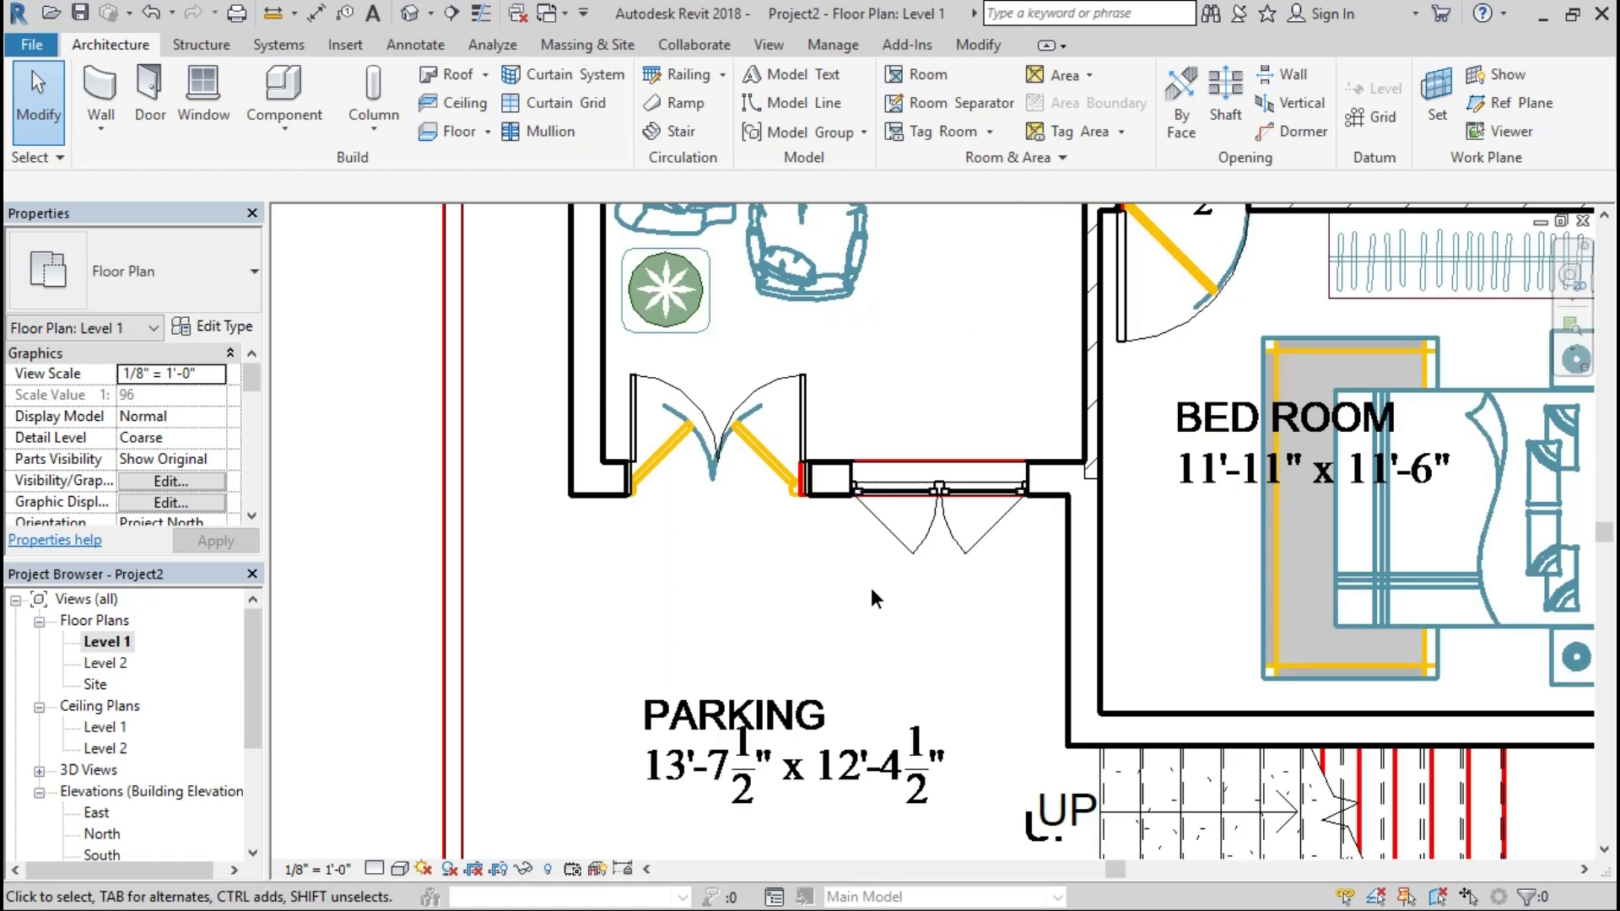
scroll(871, 587, down, 3)
middle_drag(871, 585, 793, 839)
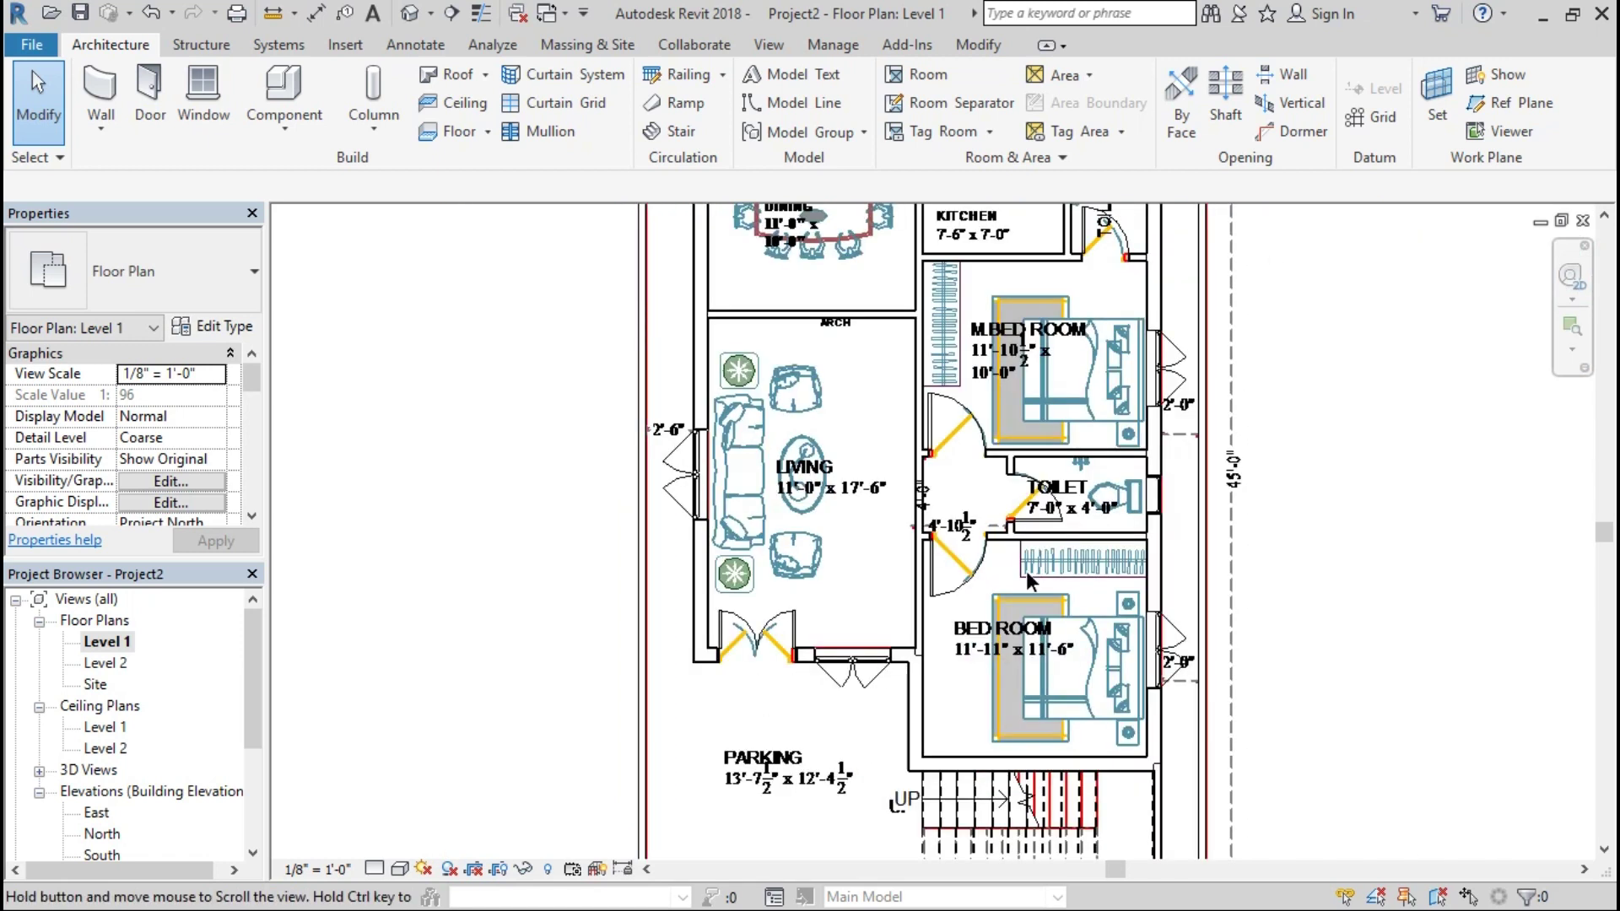
middle_drag(1311, 600, 1296, 438)
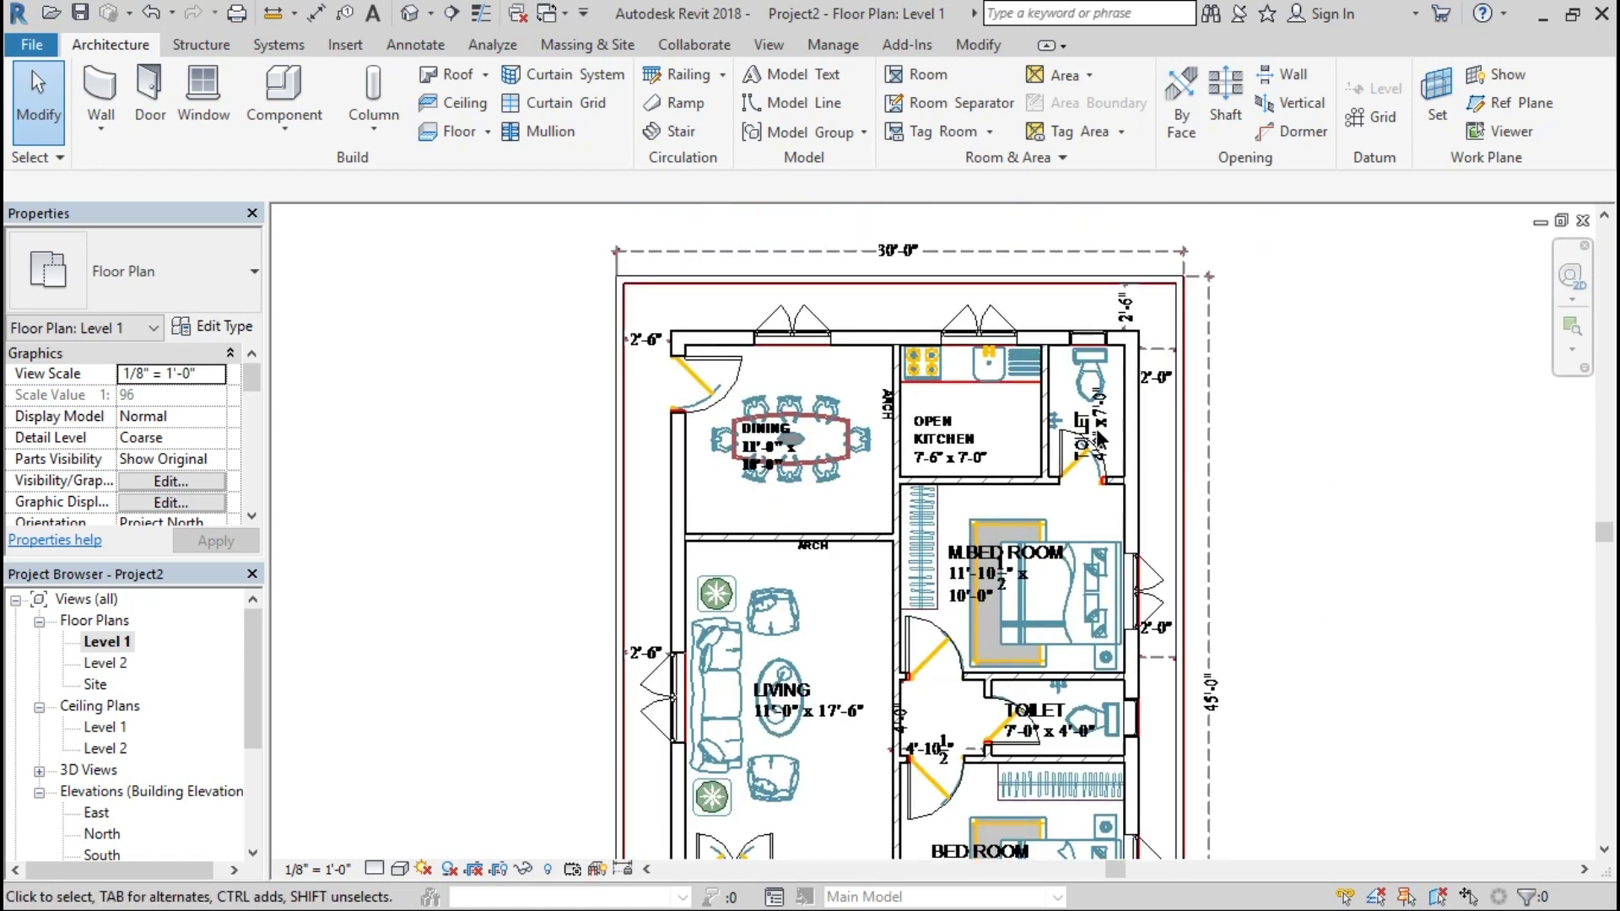
click(408, 14)
Step: Raise the small Fixed 24" x 24" window's sill to 6' 4" in the 3D view
shift+middle_drag(1192, 578, 928, 518)
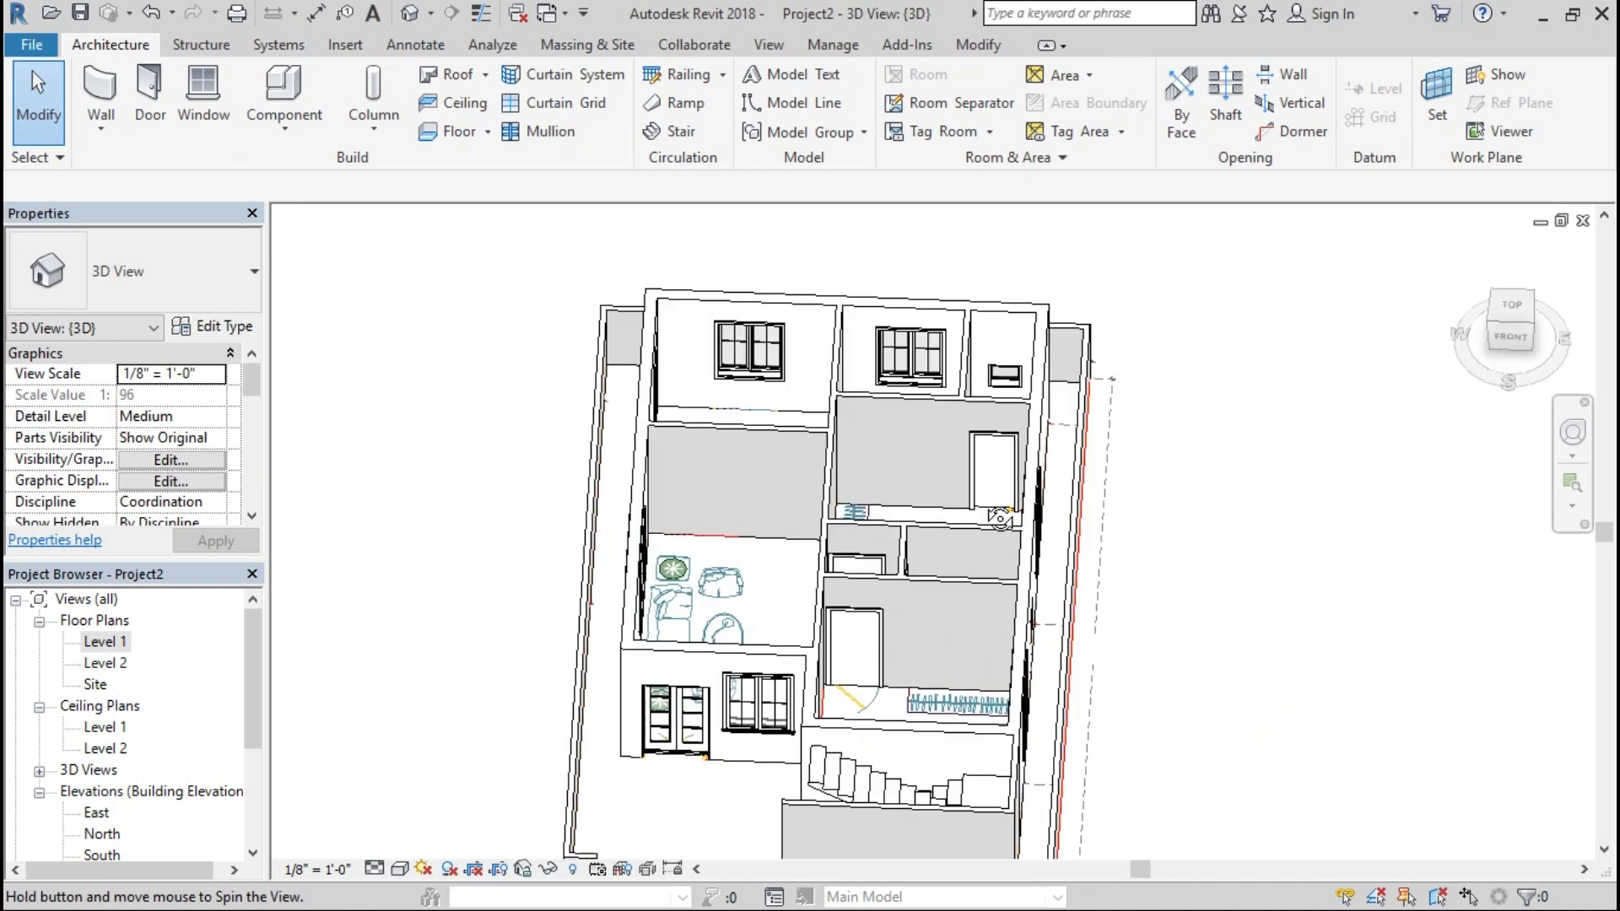
click(985, 707)
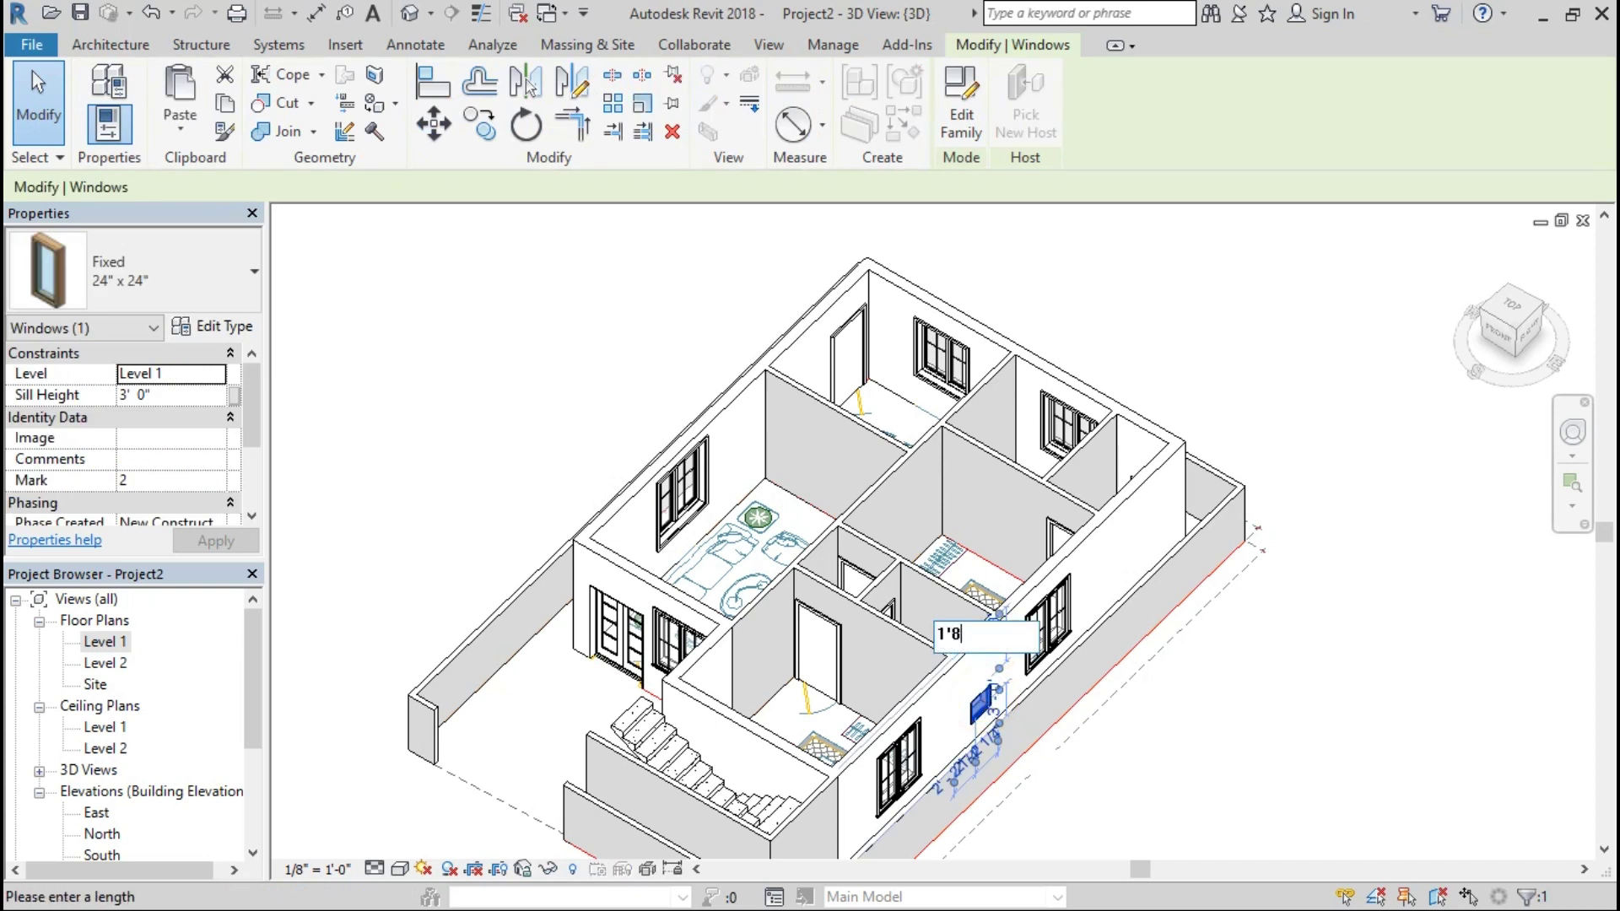
click(1211, 687)
shift+middle_drag(1212, 687, 1143, 394)
shift+middle_drag(1279, 564, 1038, 714)
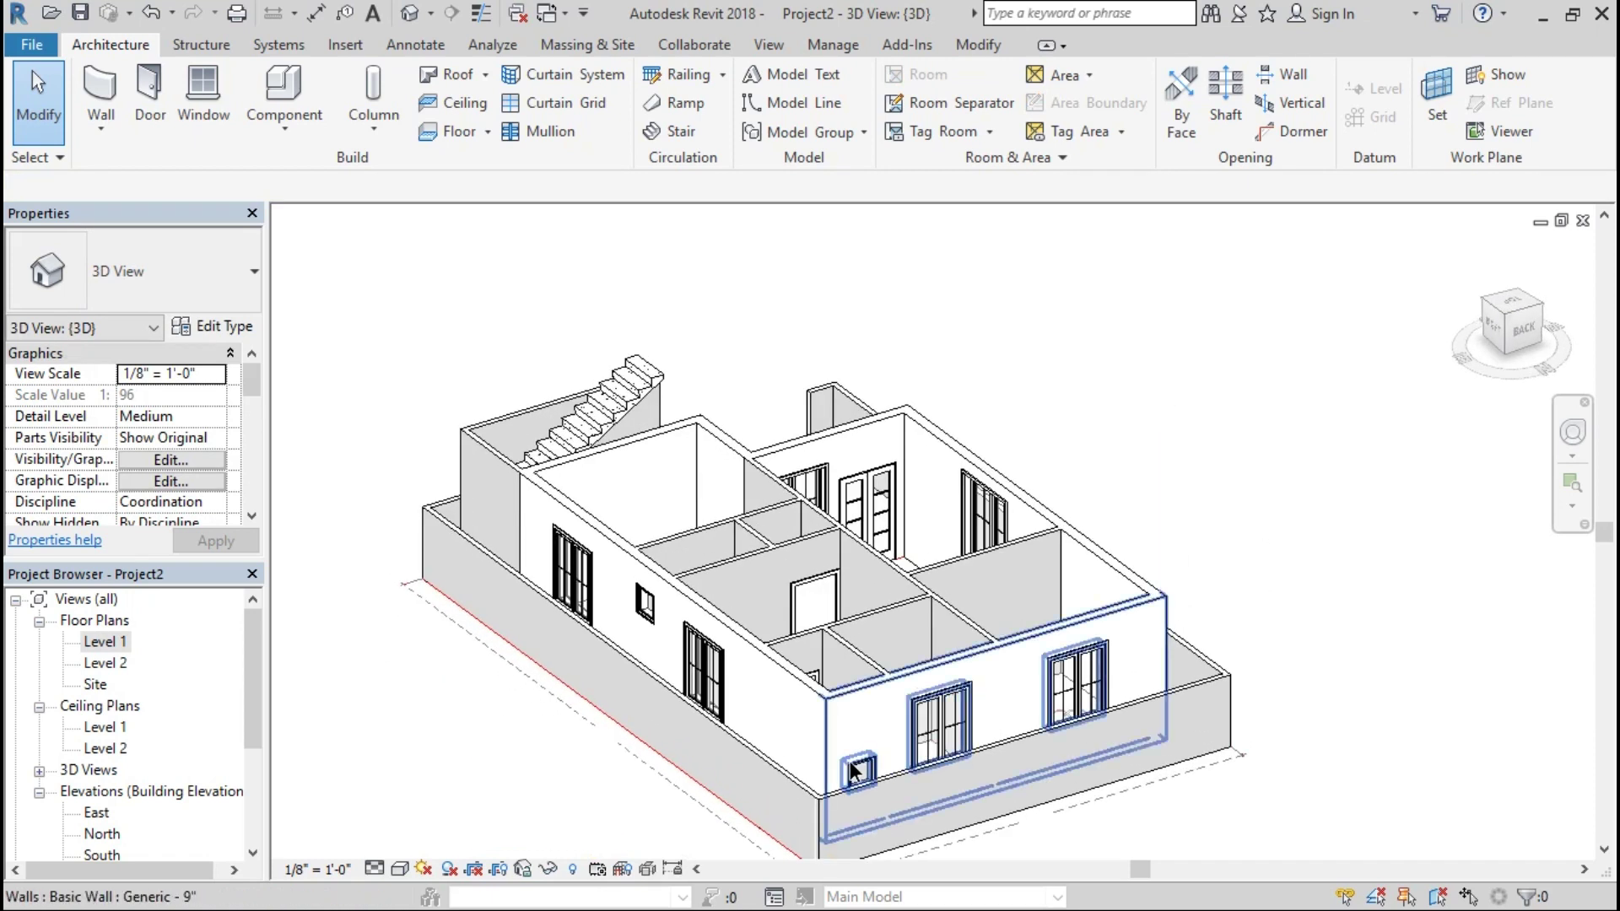
click(857, 770)
click(891, 709)
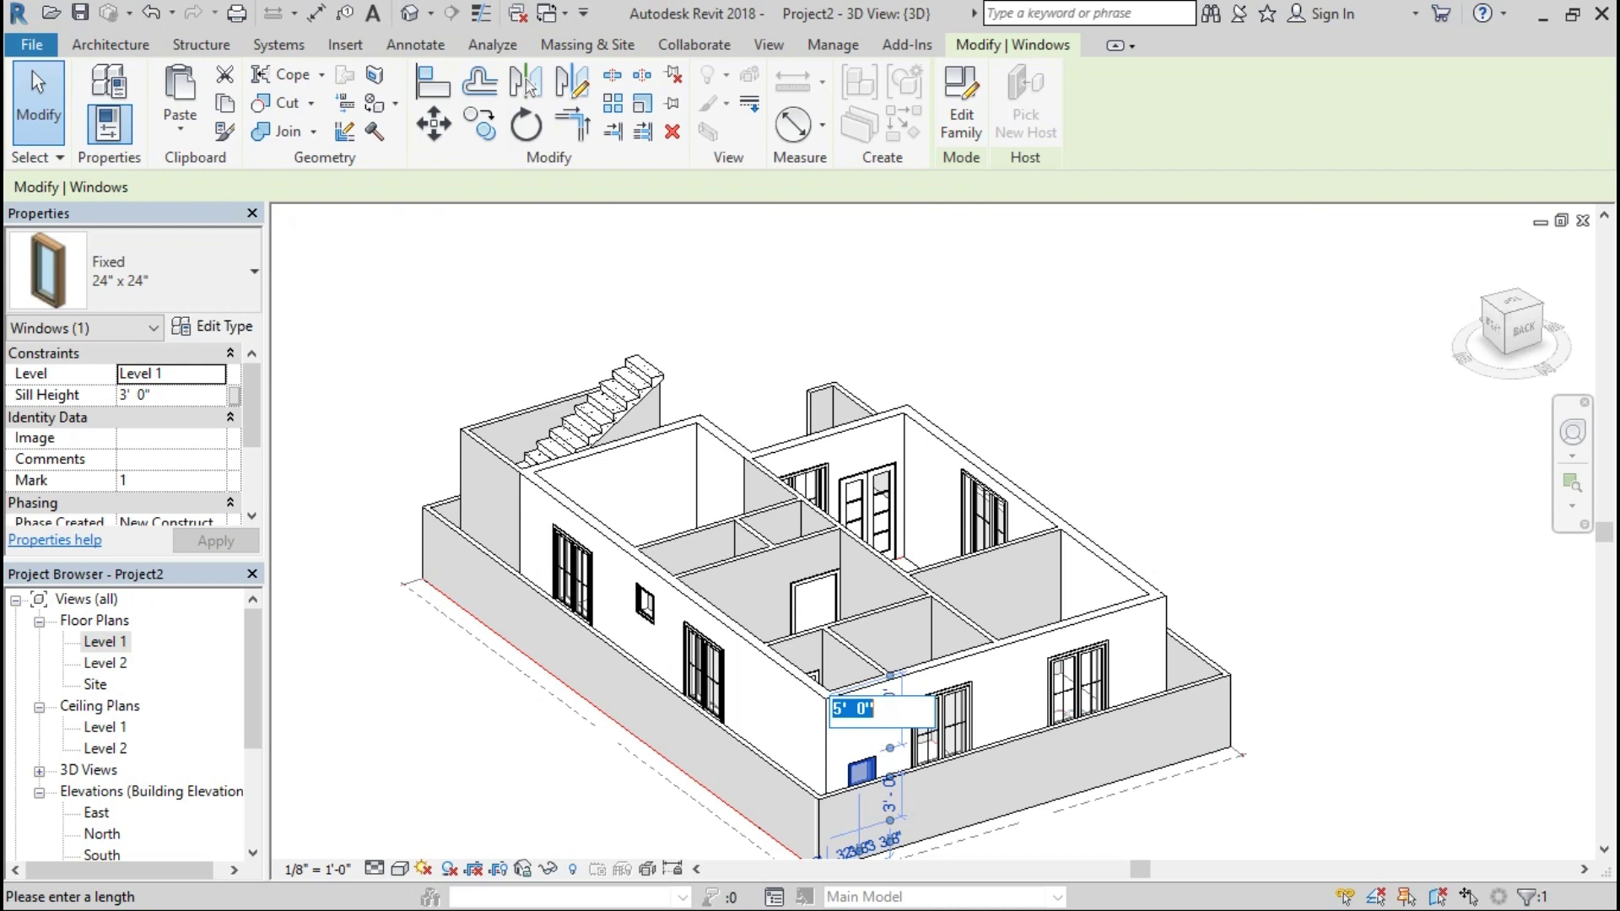
key(Return)
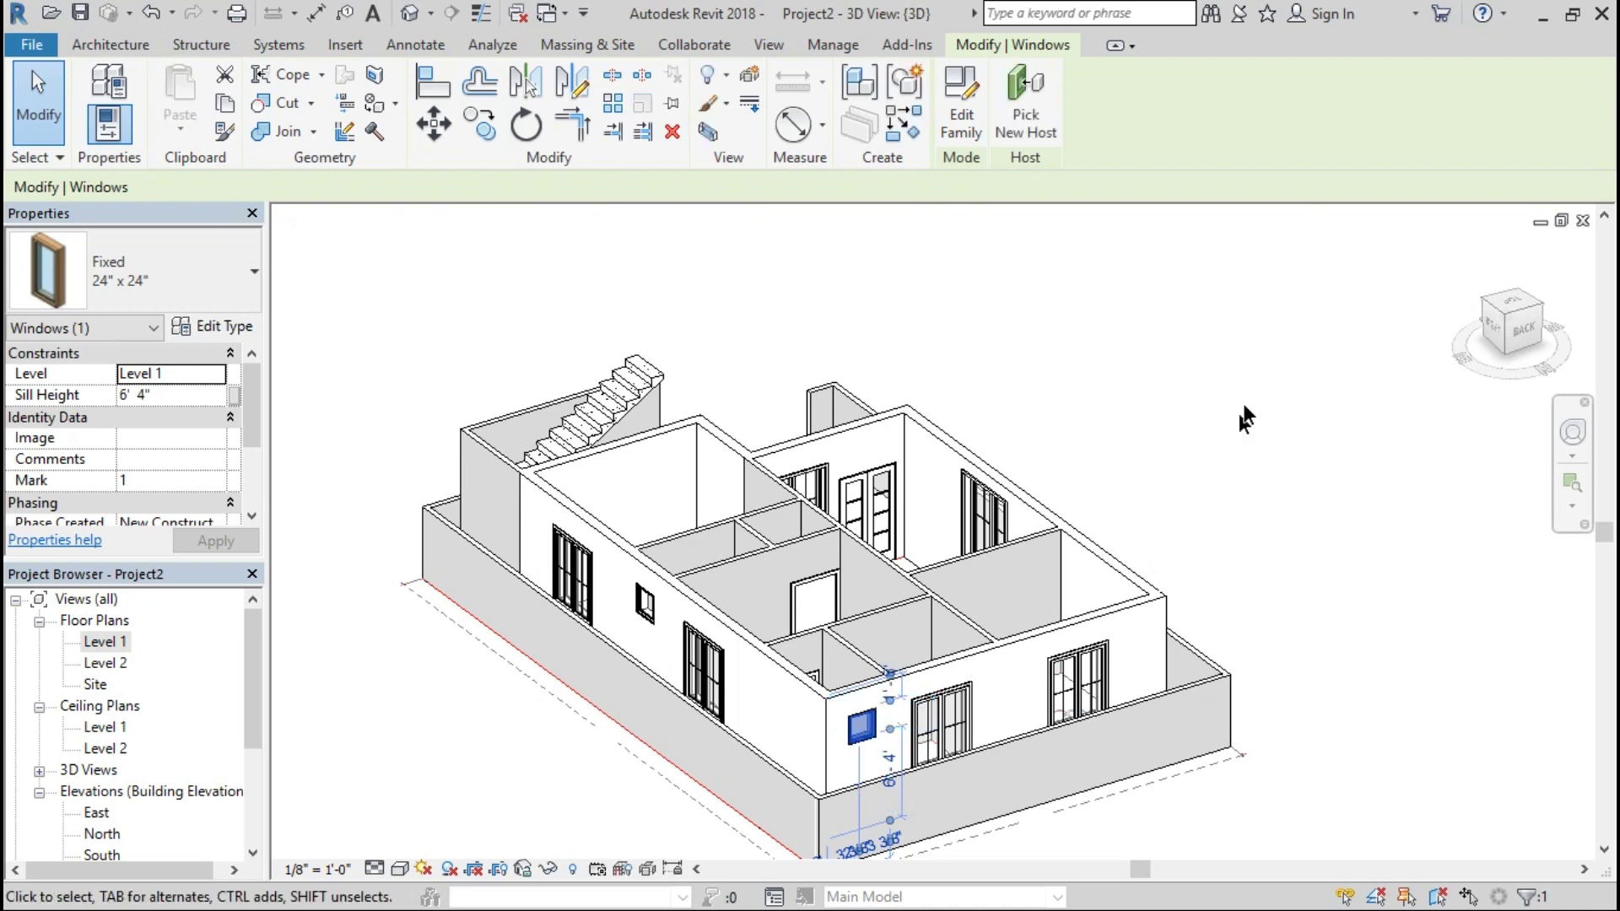
click(1242, 402)
Step: Turn on a section box around the 3D house model
mouse_move(1243, 402)
shift+middle_down()
mouse_move(1415, 699)
mouse_move(1004, 726)
shift+middle_up()
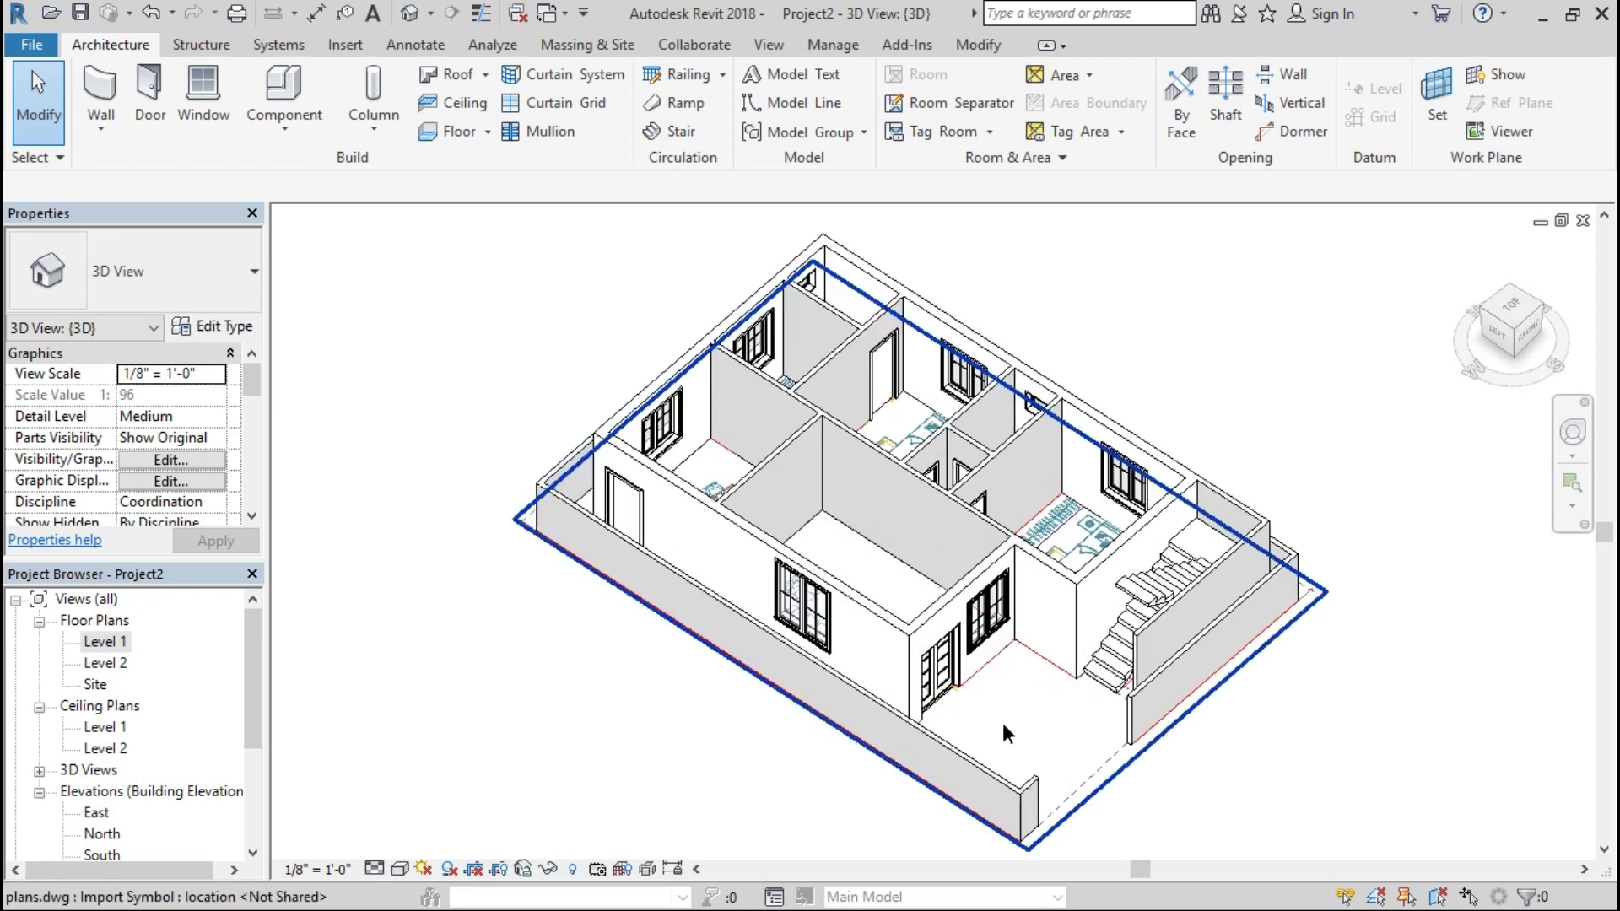
scroll(1001, 721, up, 1)
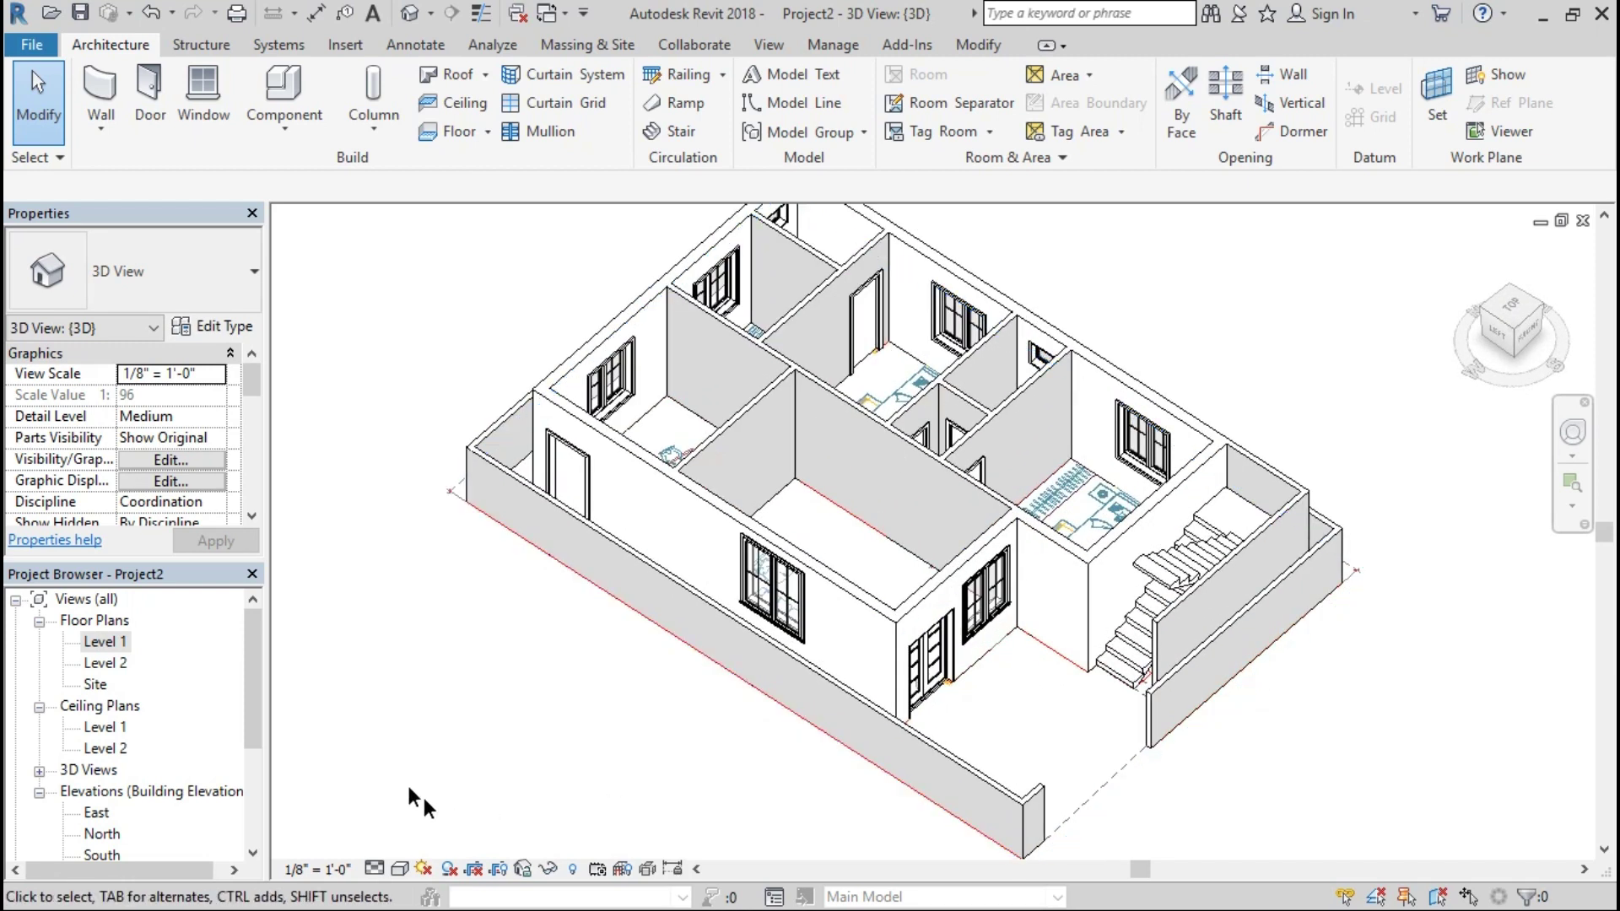
click(252, 514)
click(251, 514)
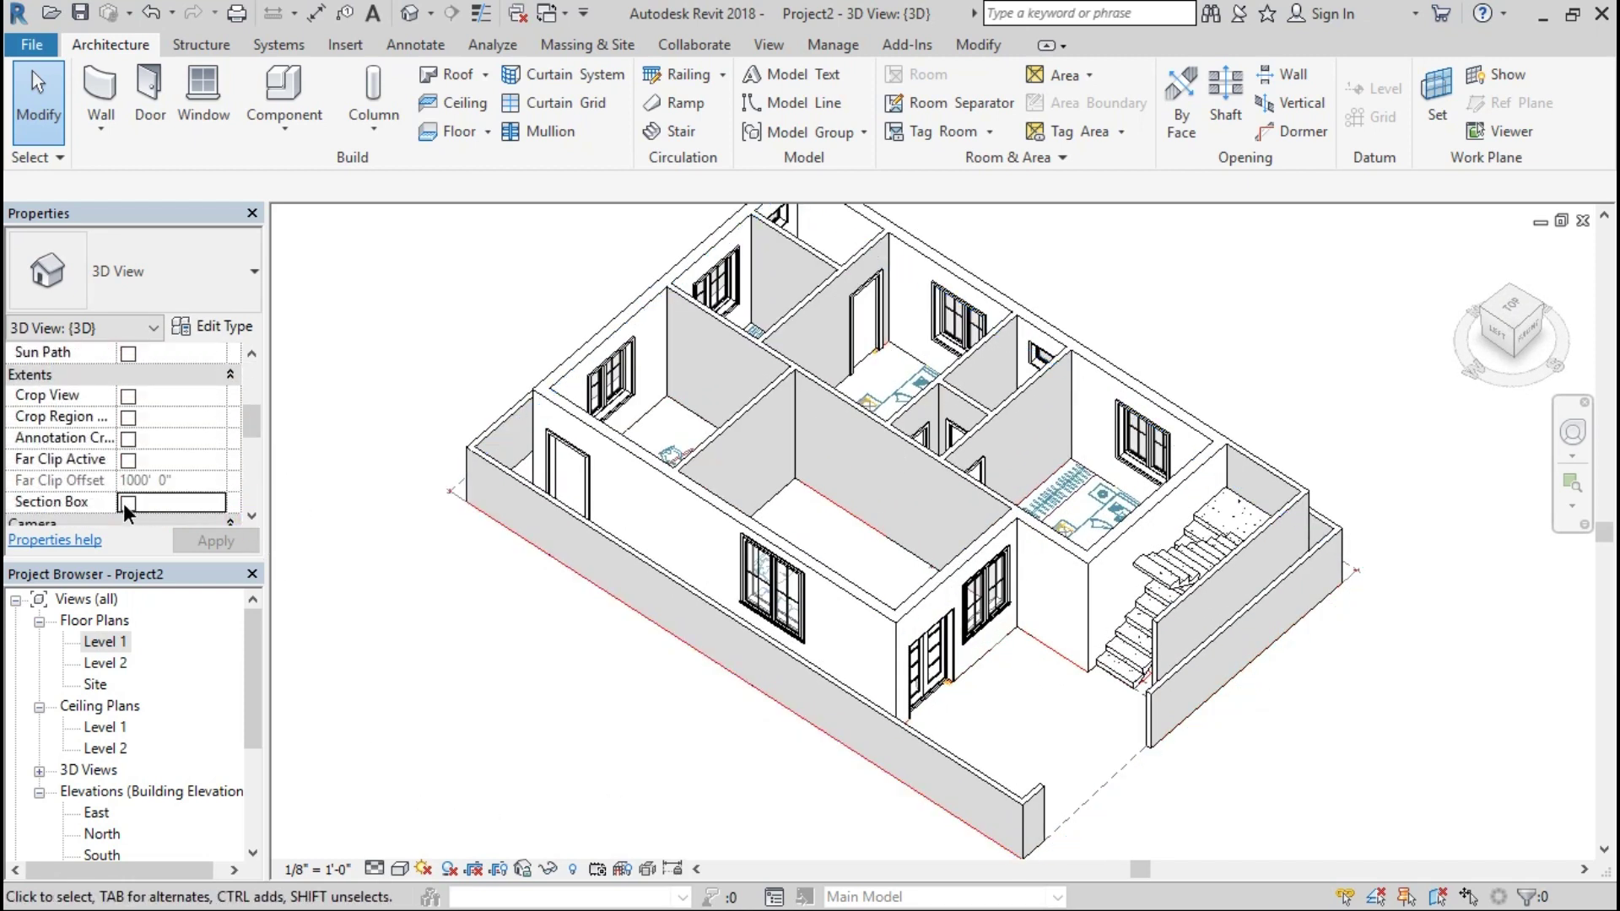
click(127, 502)
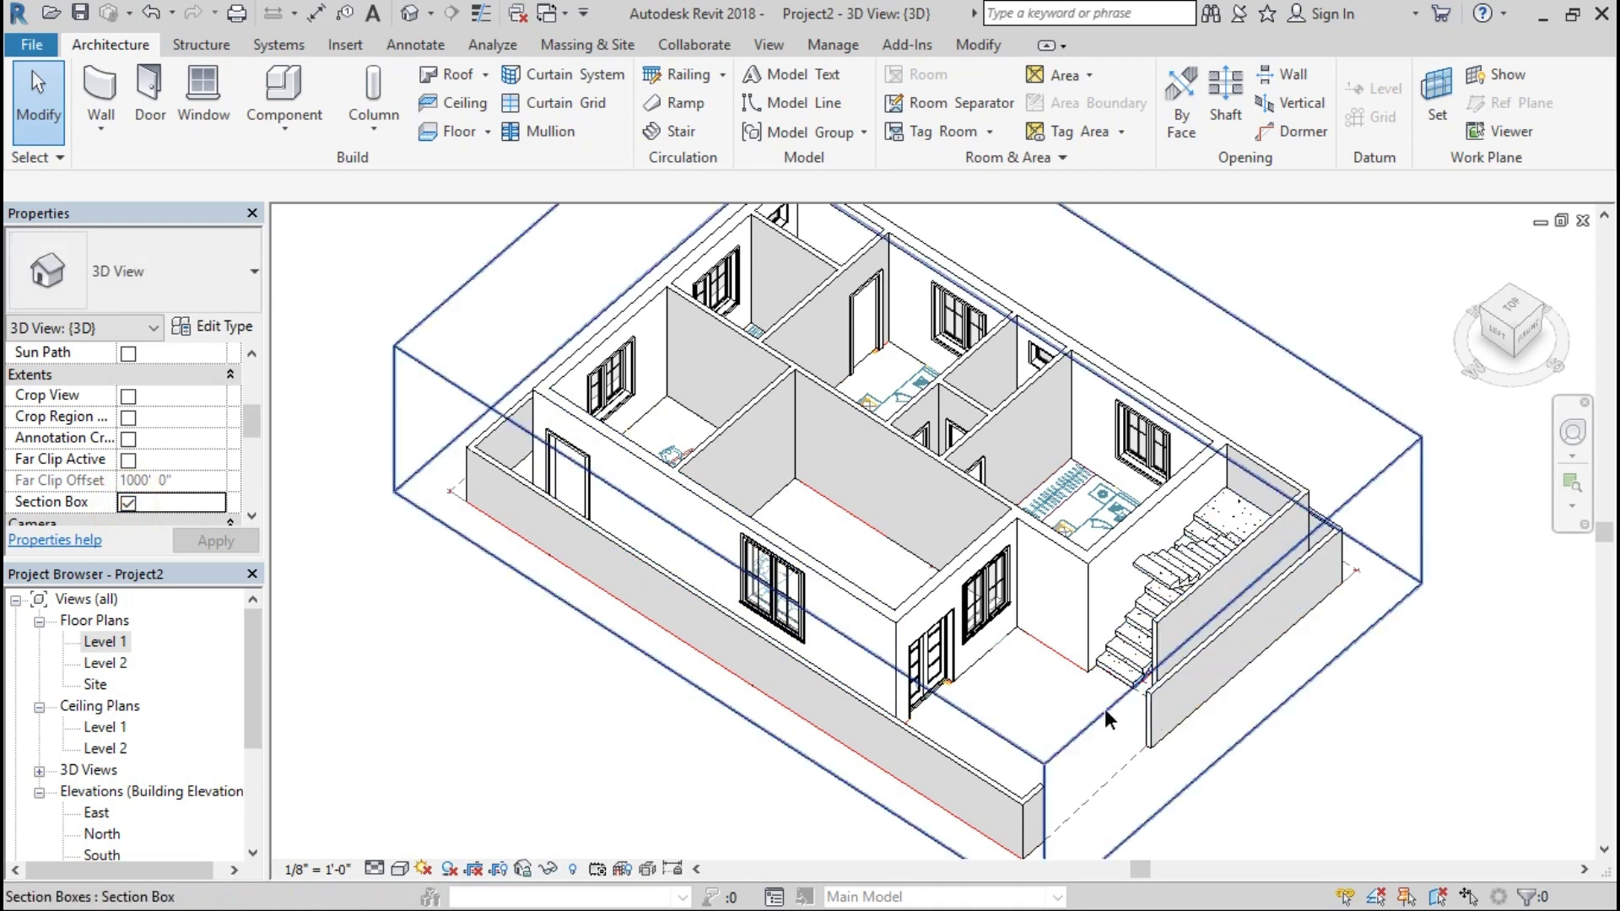
Step: Pull the section box inward so only one end's interior rooms remain, then zoom in
click(1105, 708)
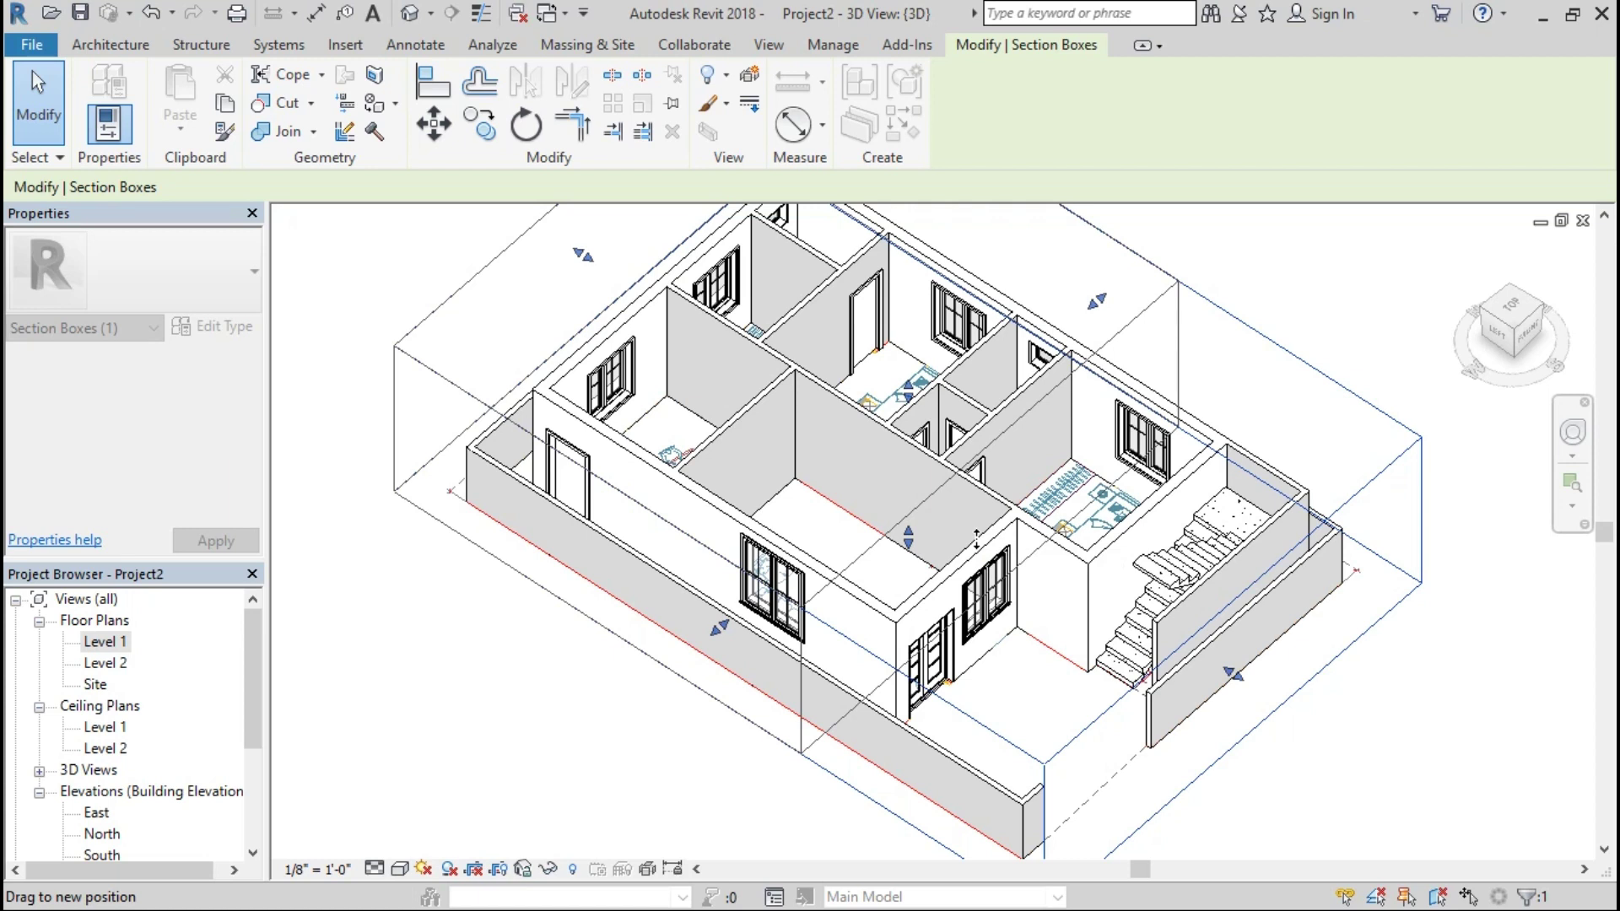
drag(815, 470, 1175, 668)
click(1174, 669)
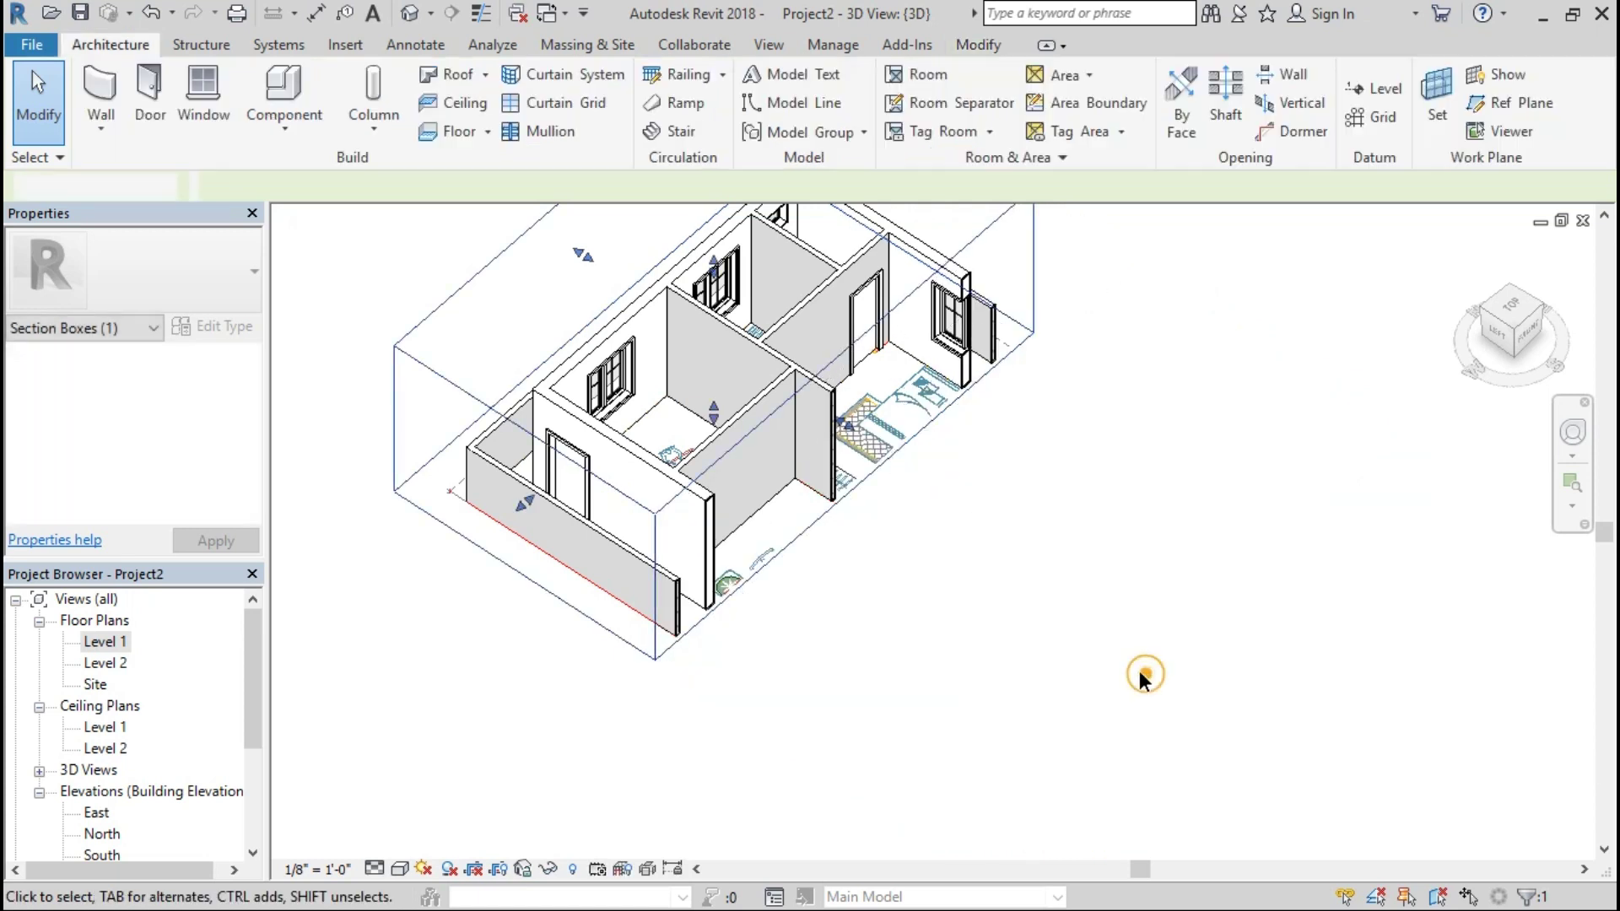
shift+middle_drag(1139, 675, 918, 504)
scroll(759, 372, up, 1)
scroll(776, 388, up, 2)
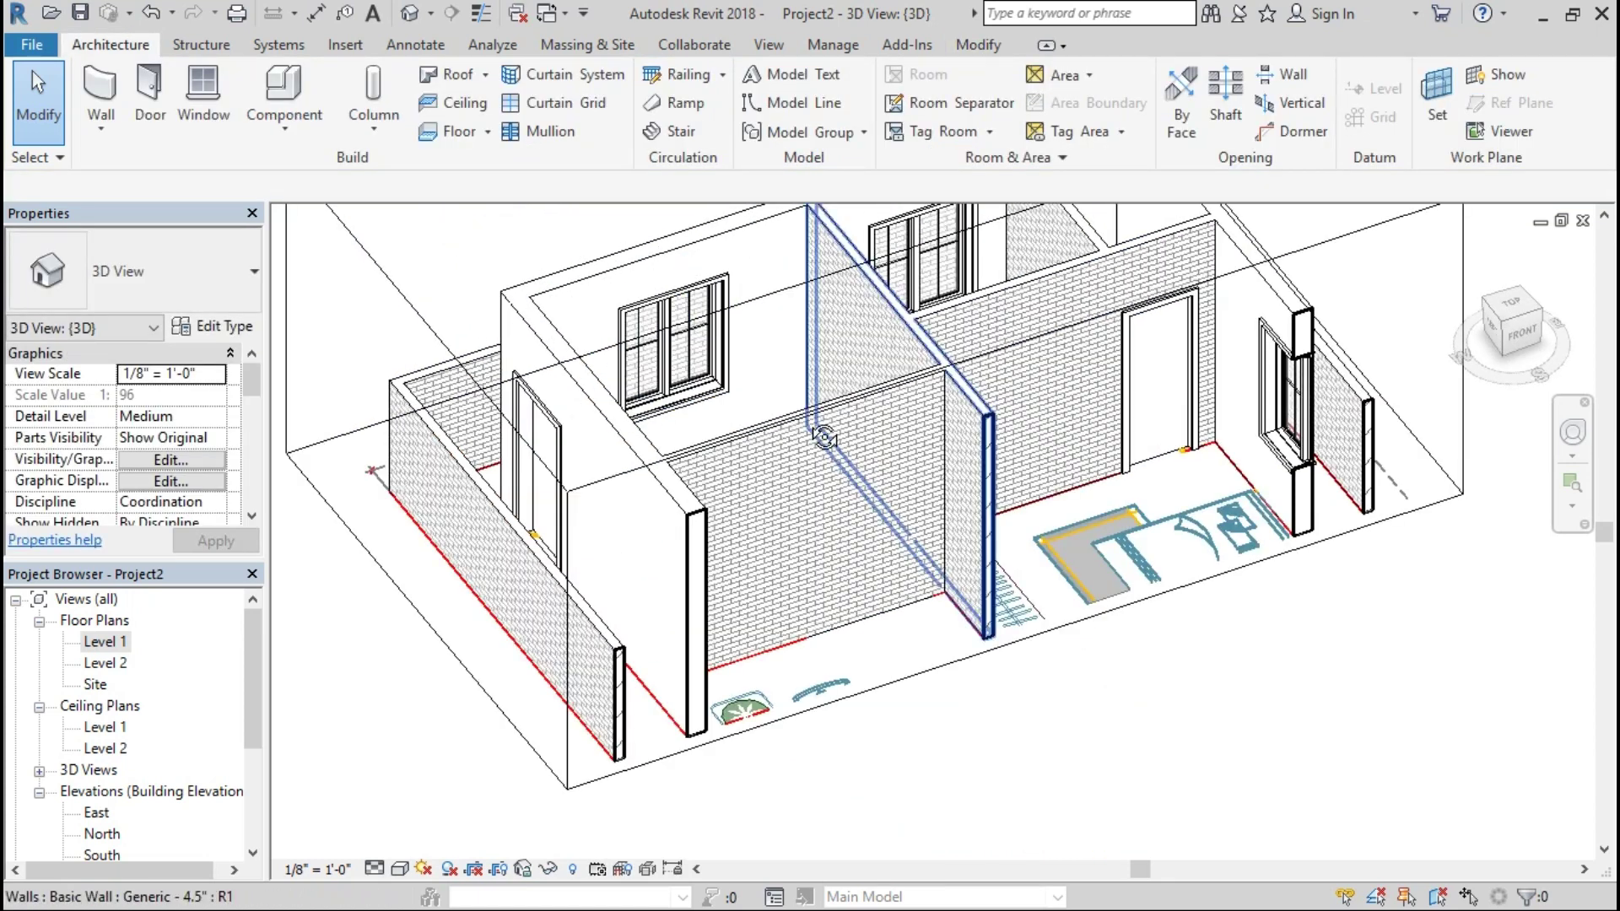
scroll(833, 439, up, 1)
scroll(821, 422, up, 1)
Step: Edit the dining-side interior wall's profile and draw two 6' vertical sides for the opening
click(823, 429)
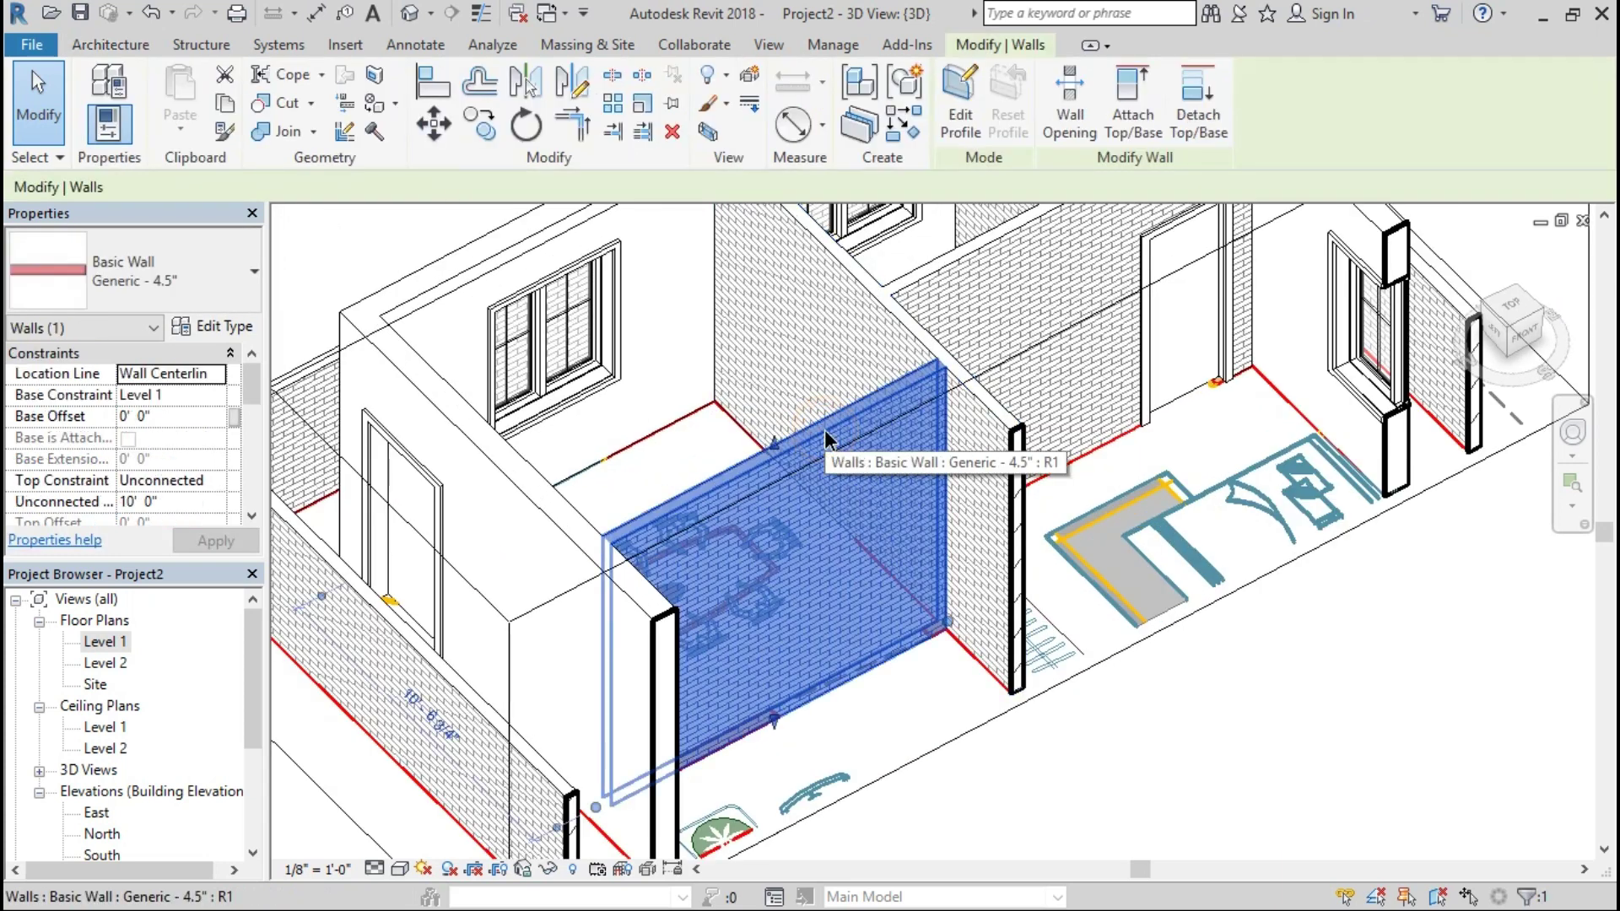
click(957, 126)
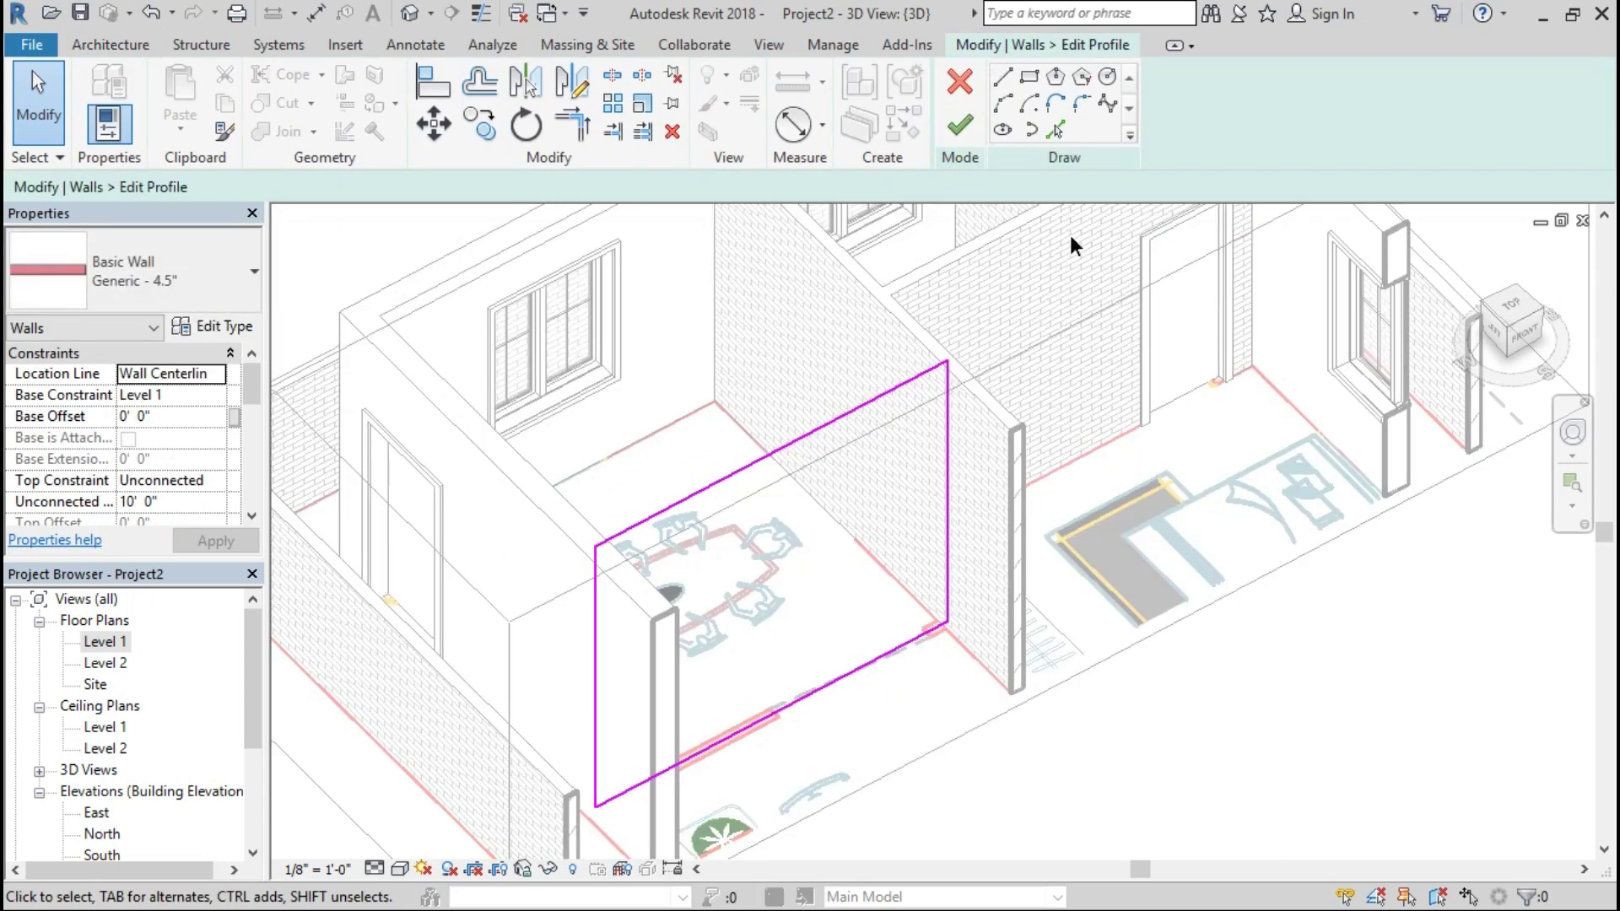
click(1001, 80)
text(6')
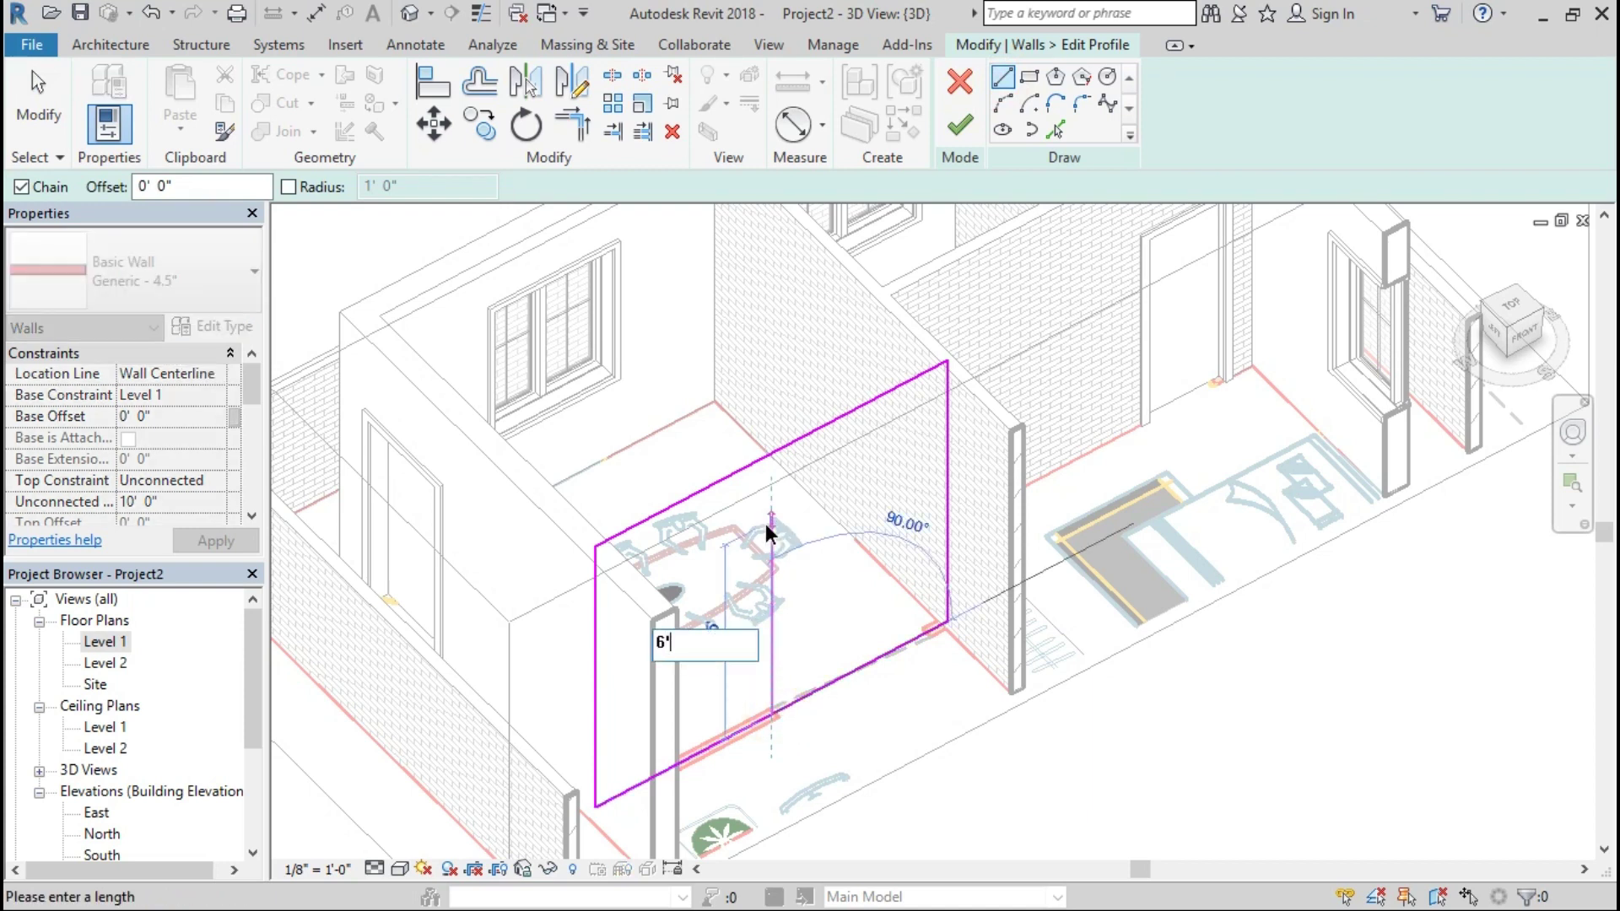
key(Return)
key(Escape)
click(926, 628)
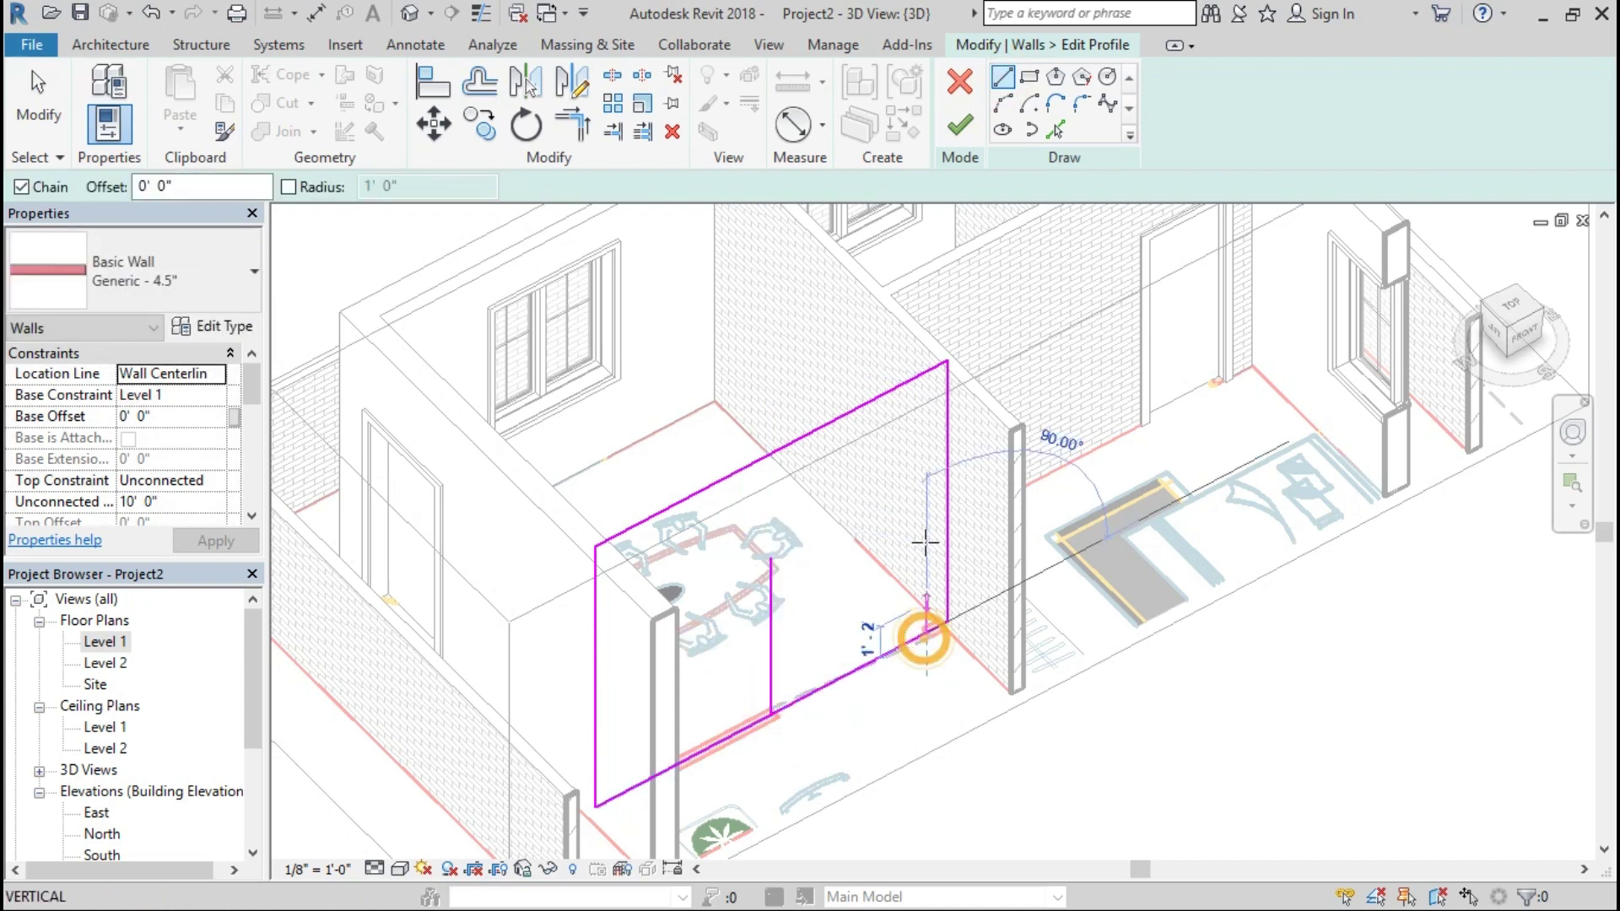
text(6')
key(Return)
key(Escape)
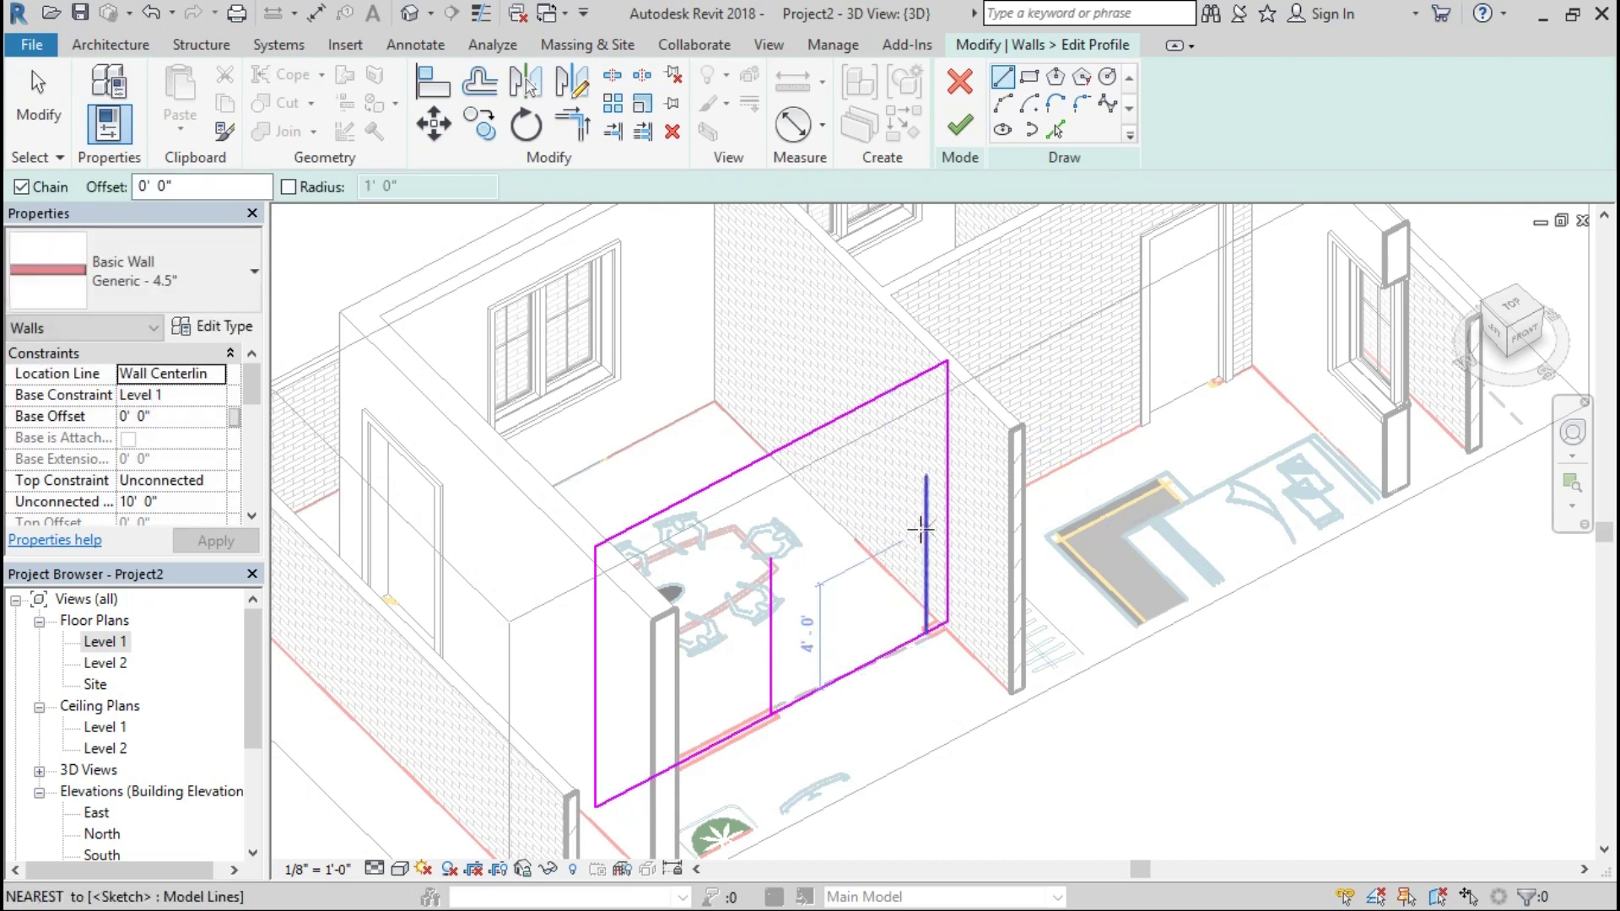
Step: Join the sides with a start-end-radius arch, split out the base line, and finish the profile
click(1003, 103)
click(893, 506)
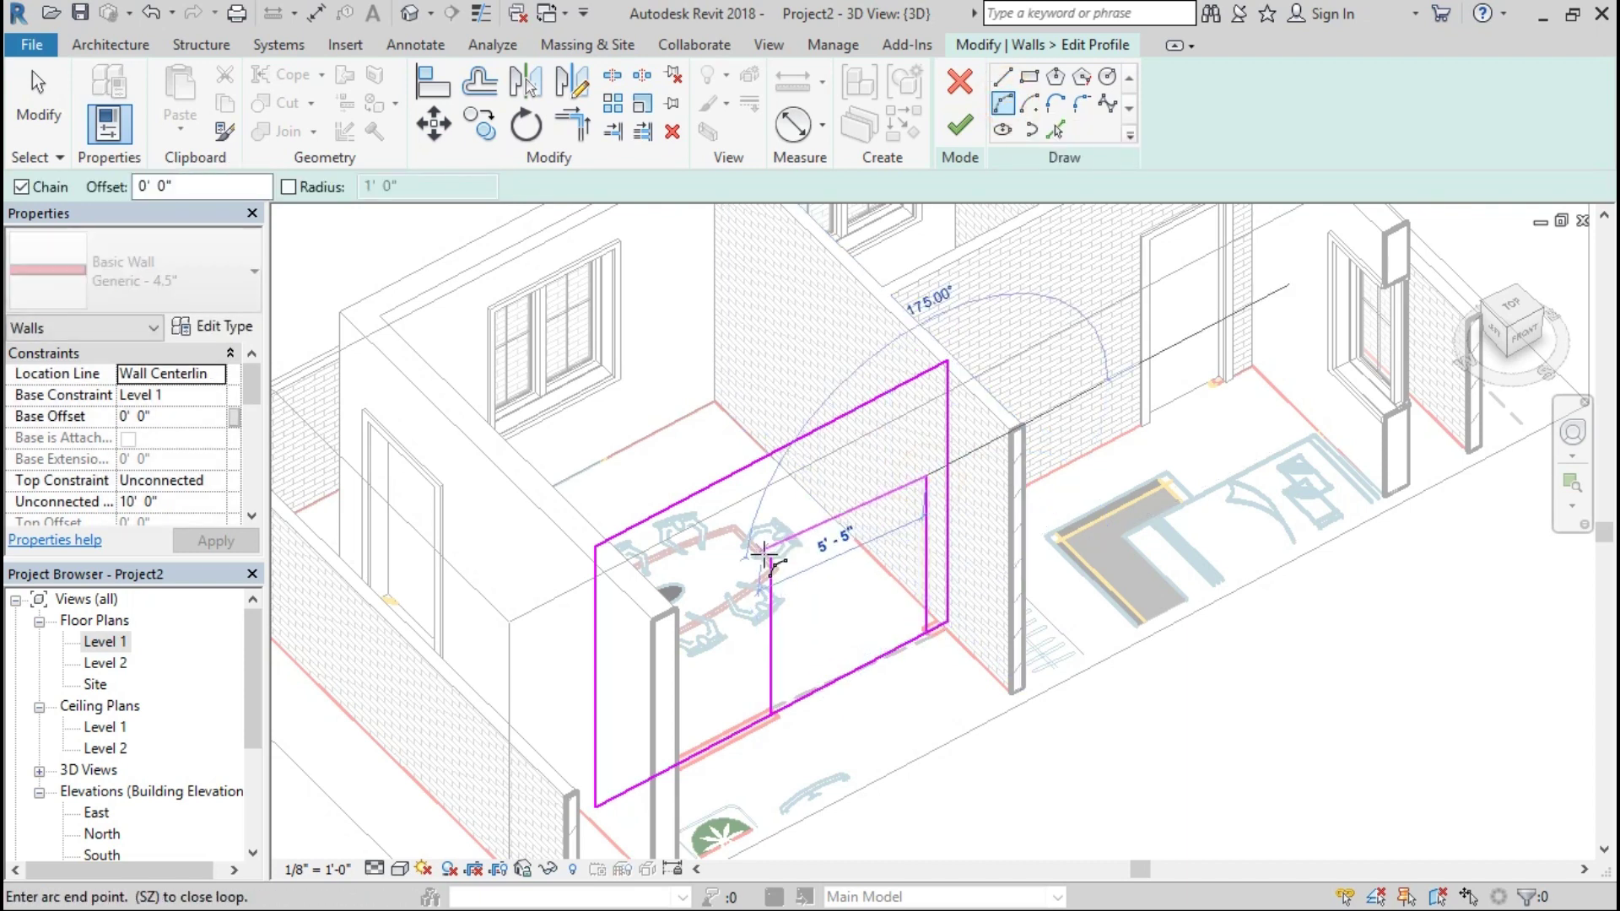
click(771, 557)
click(854, 450)
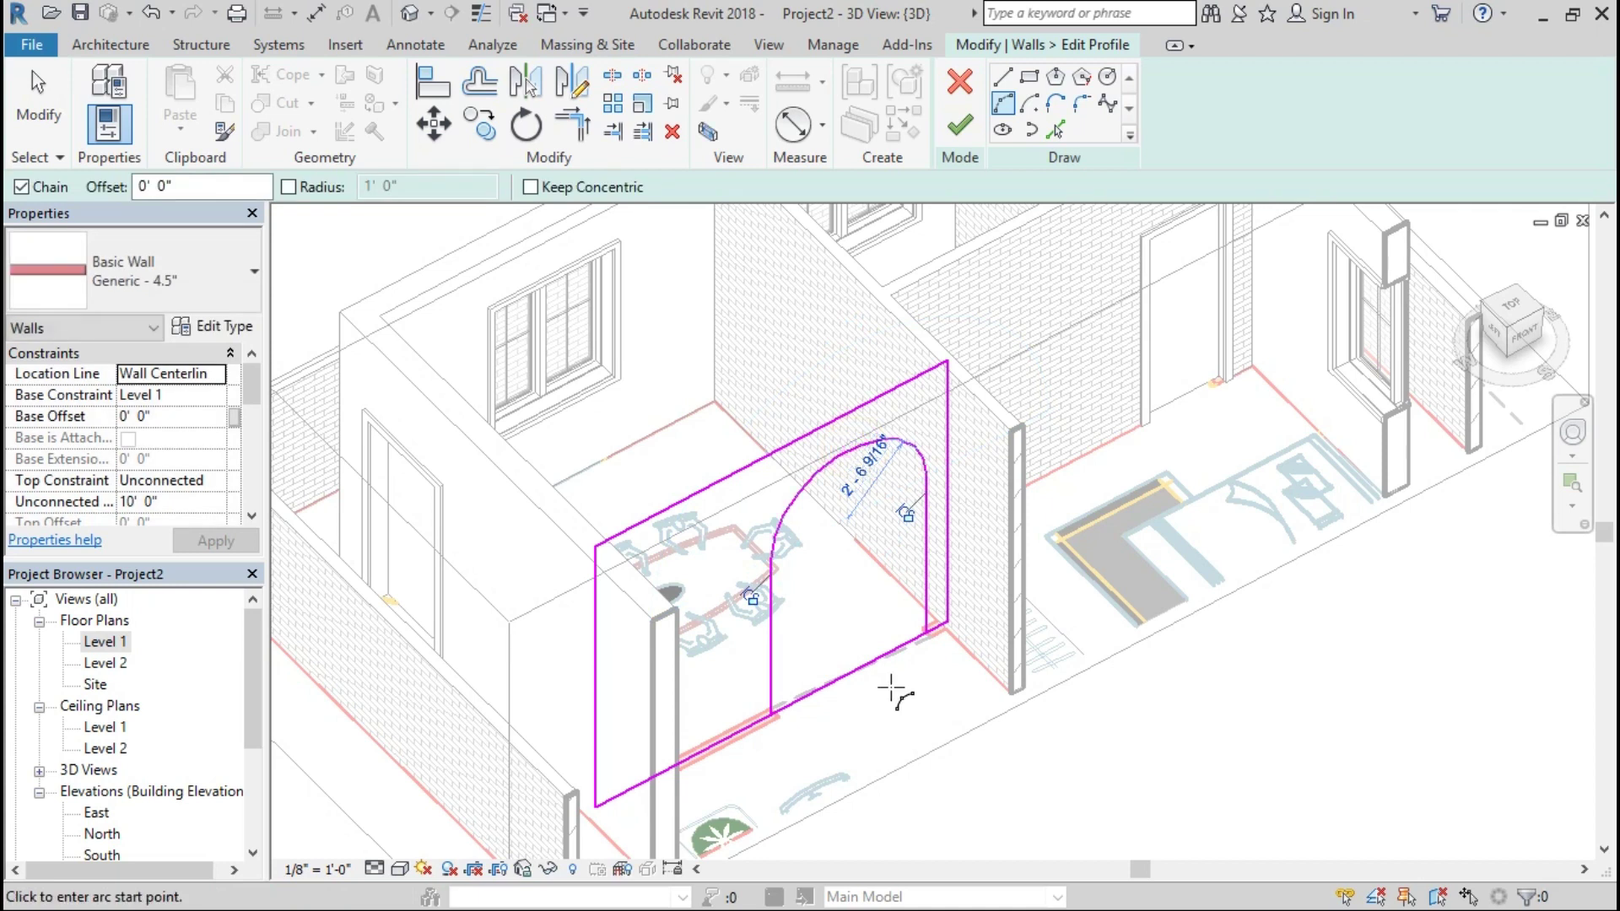
click(613, 76)
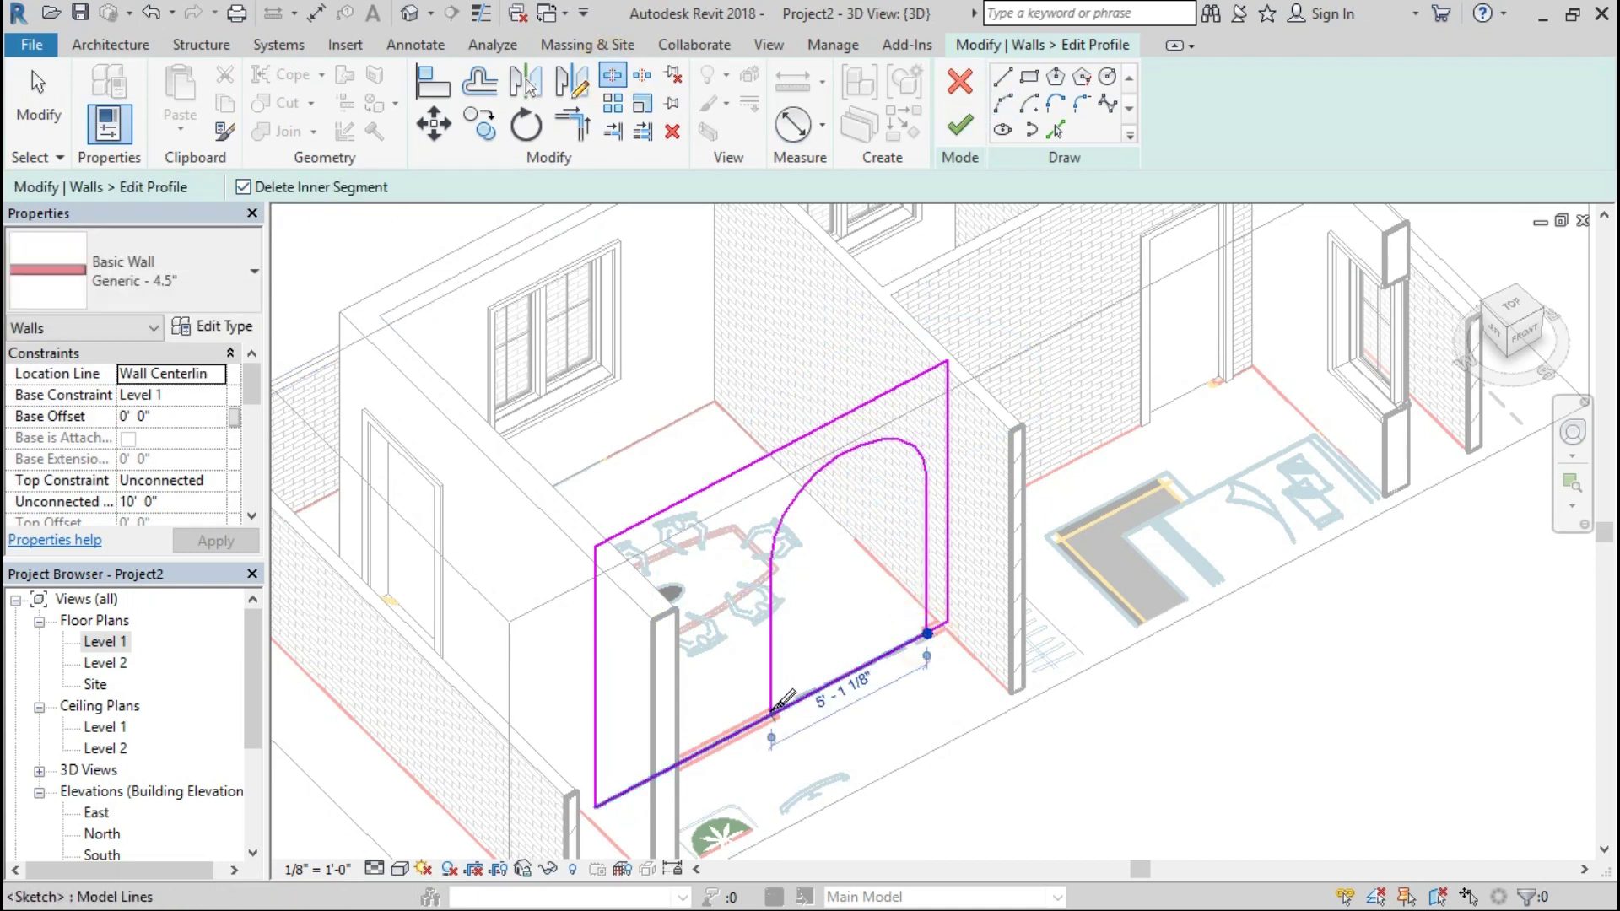
click(960, 128)
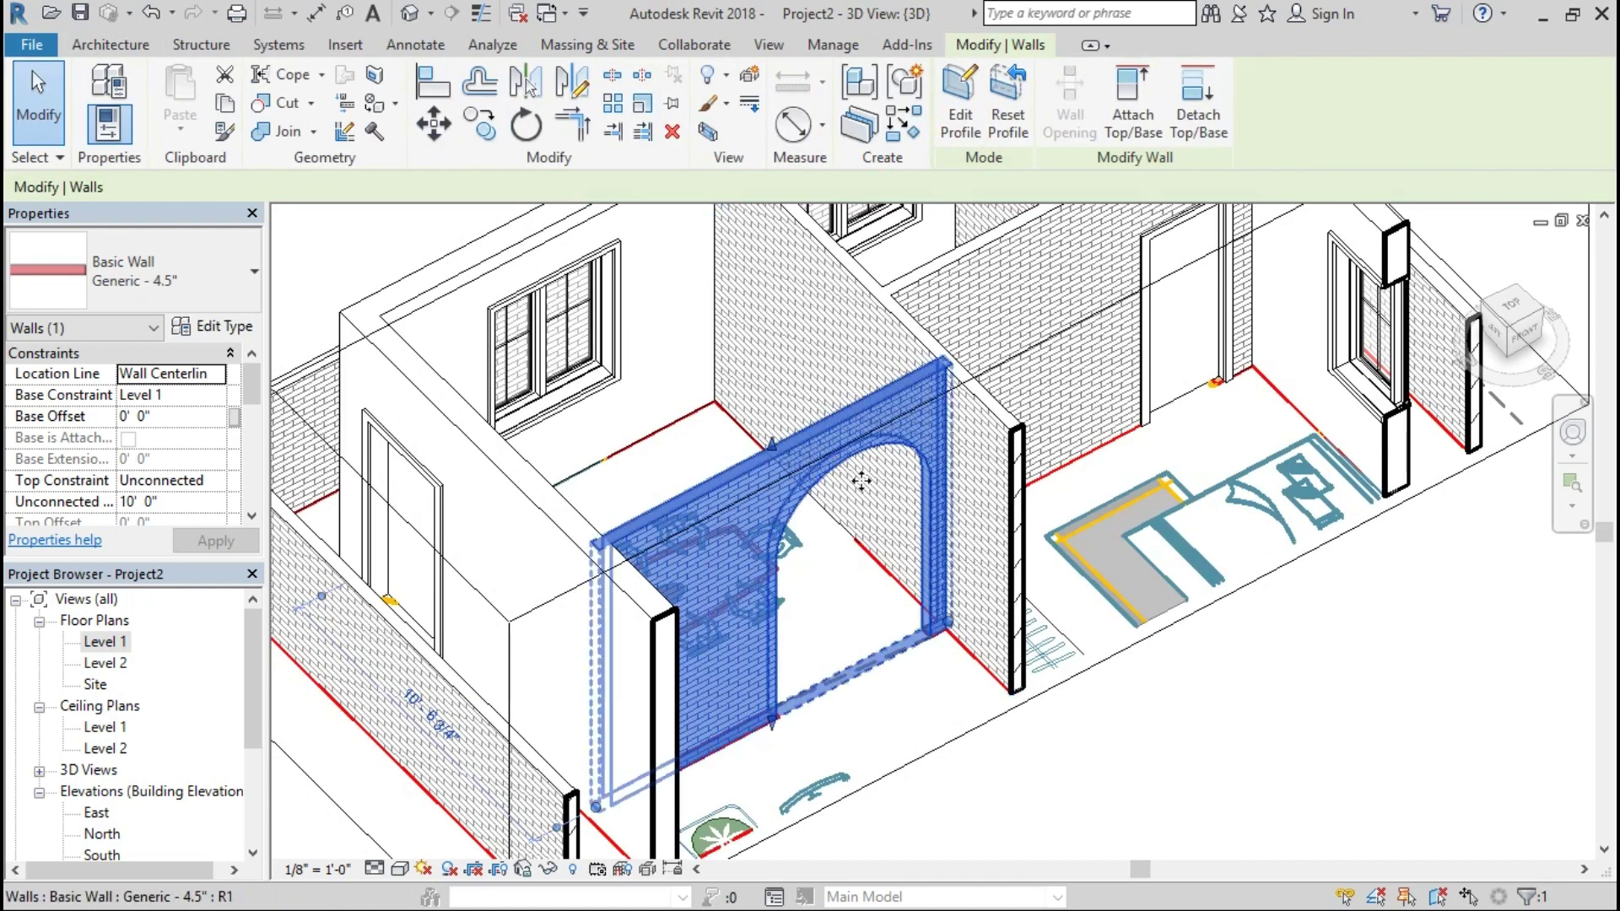
scroll(1422, 636, down, 3)
Step: Turn on a section box (BX), pull it in to cut the model, and select the long interior wall
click(1423, 636)
key(b)
key(x)
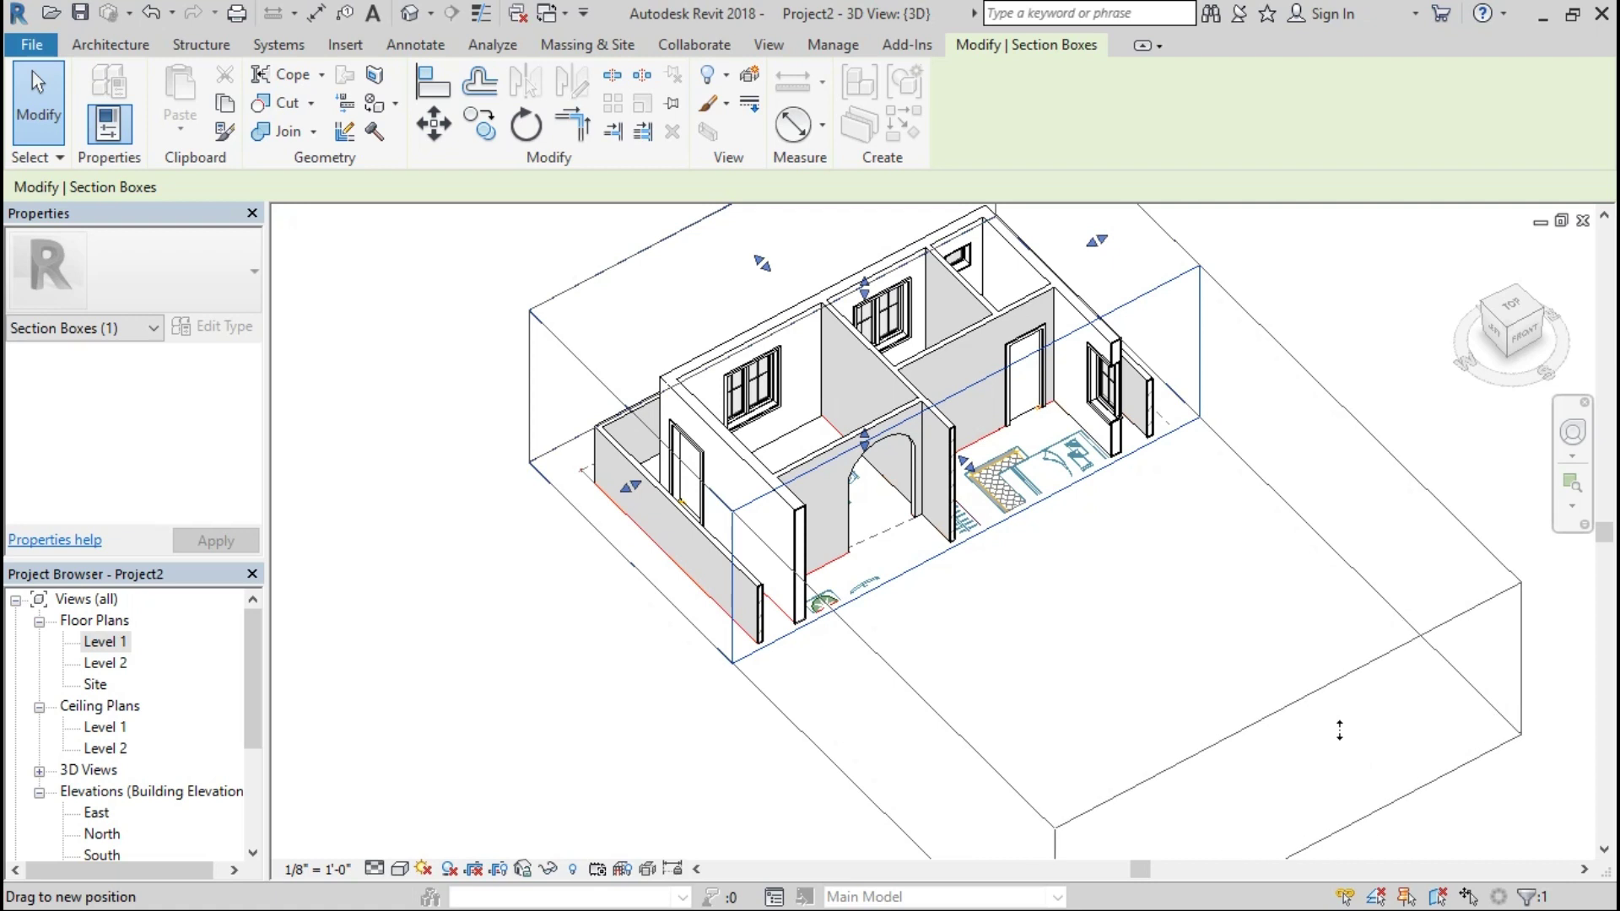
drag(1162, 578, 1339, 731)
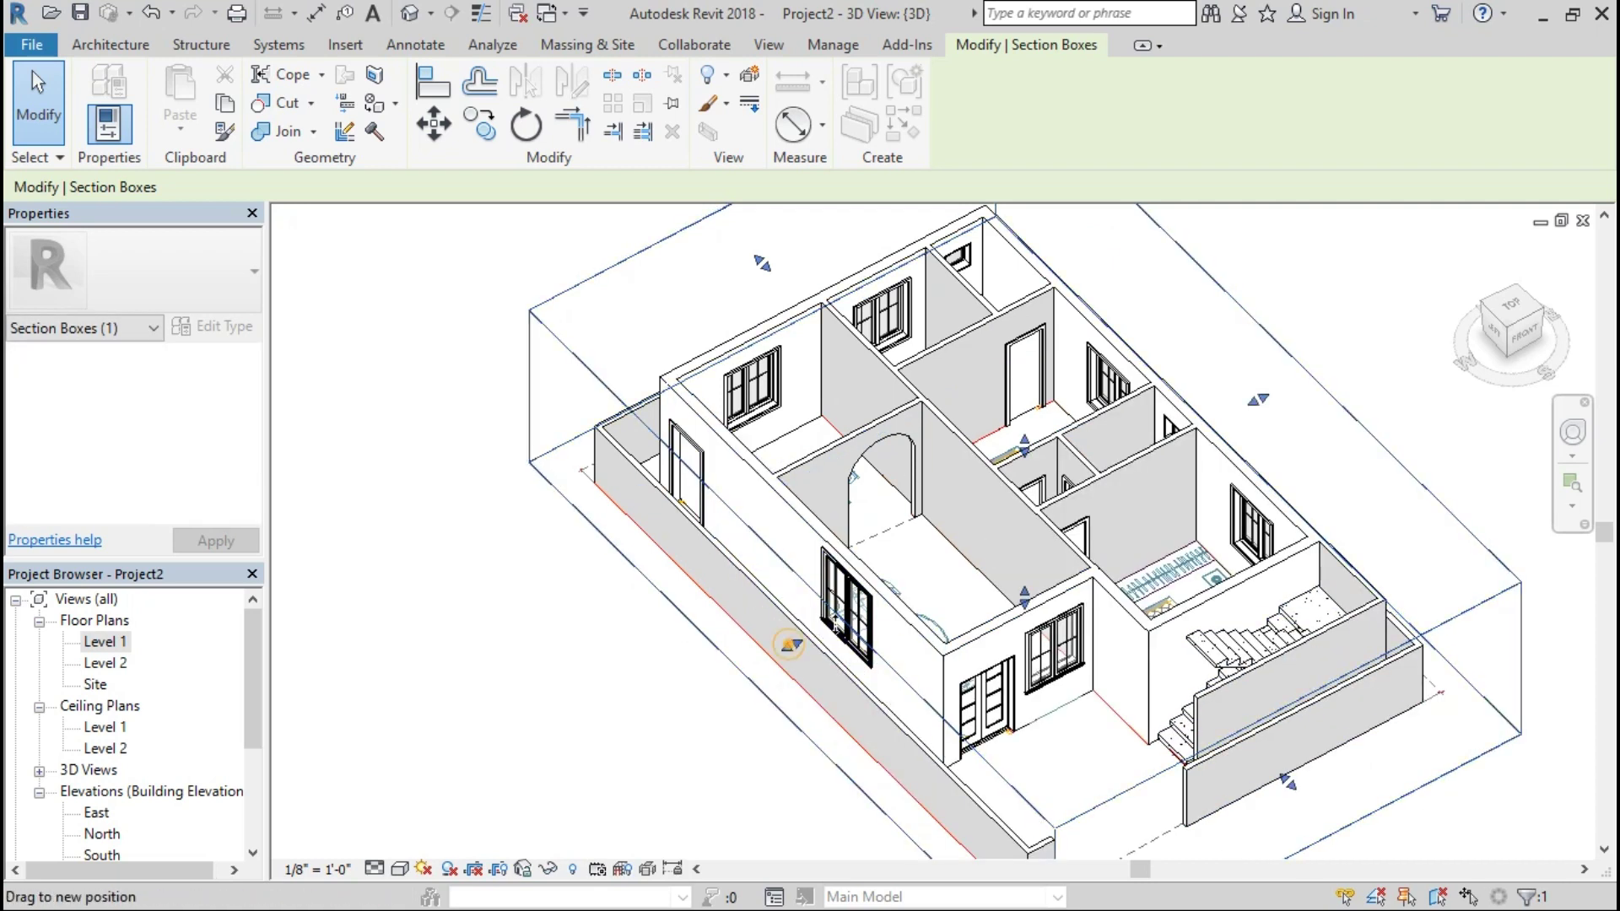
drag(937, 583, 810, 643)
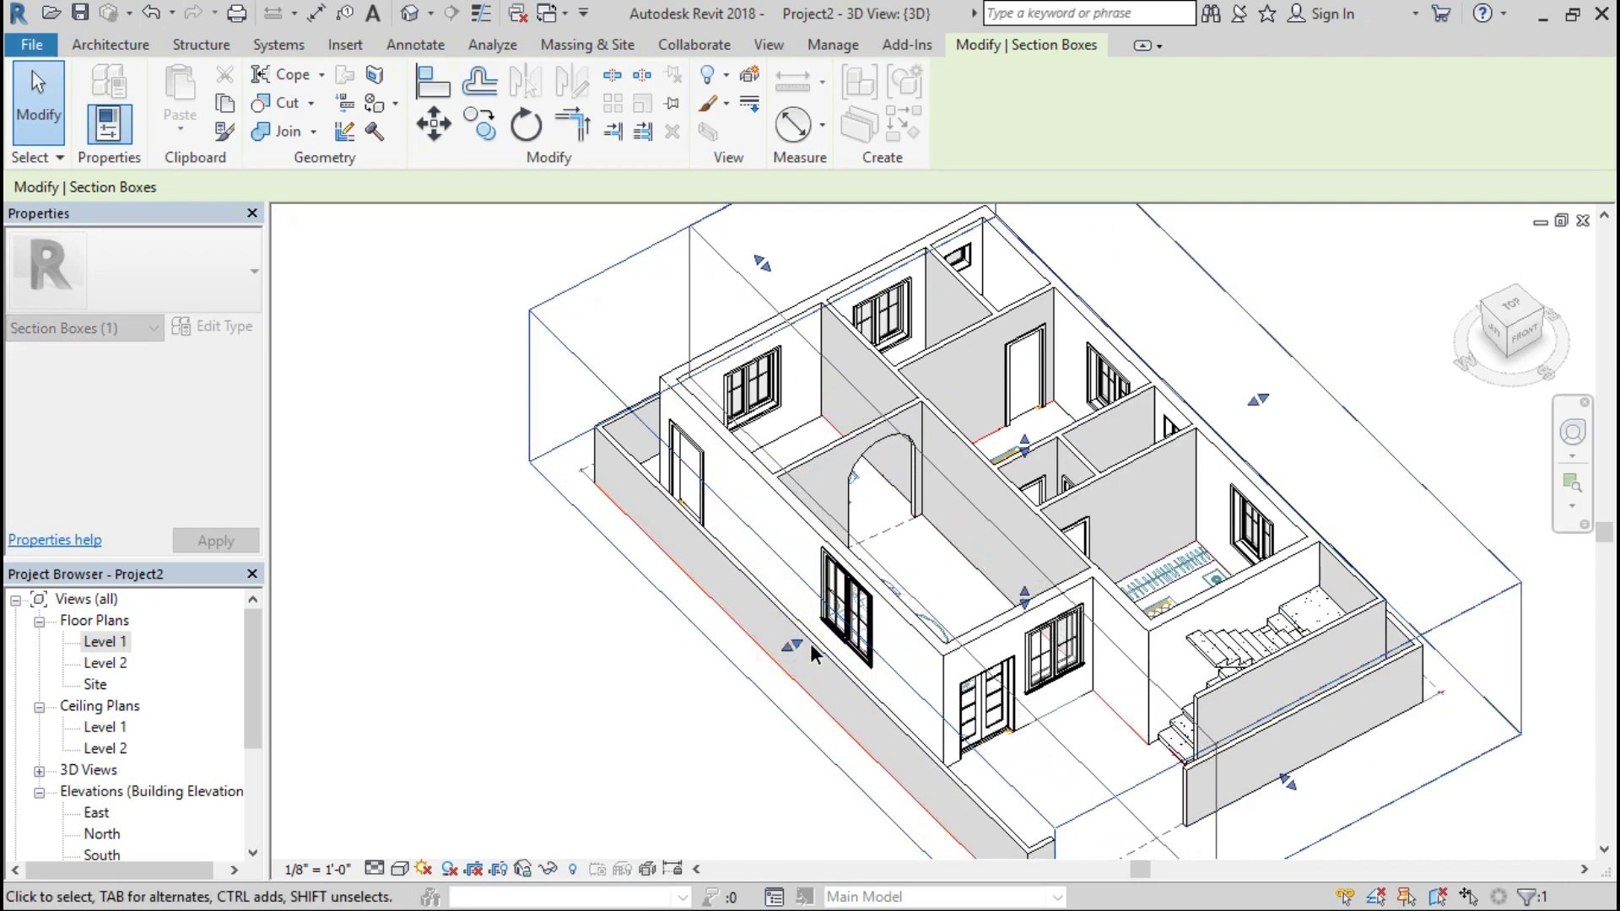
mouse_move(810, 643)
shift+middle_down()
mouse_move(675, 627)
mouse_move(725, 624)
shift+middle_up()
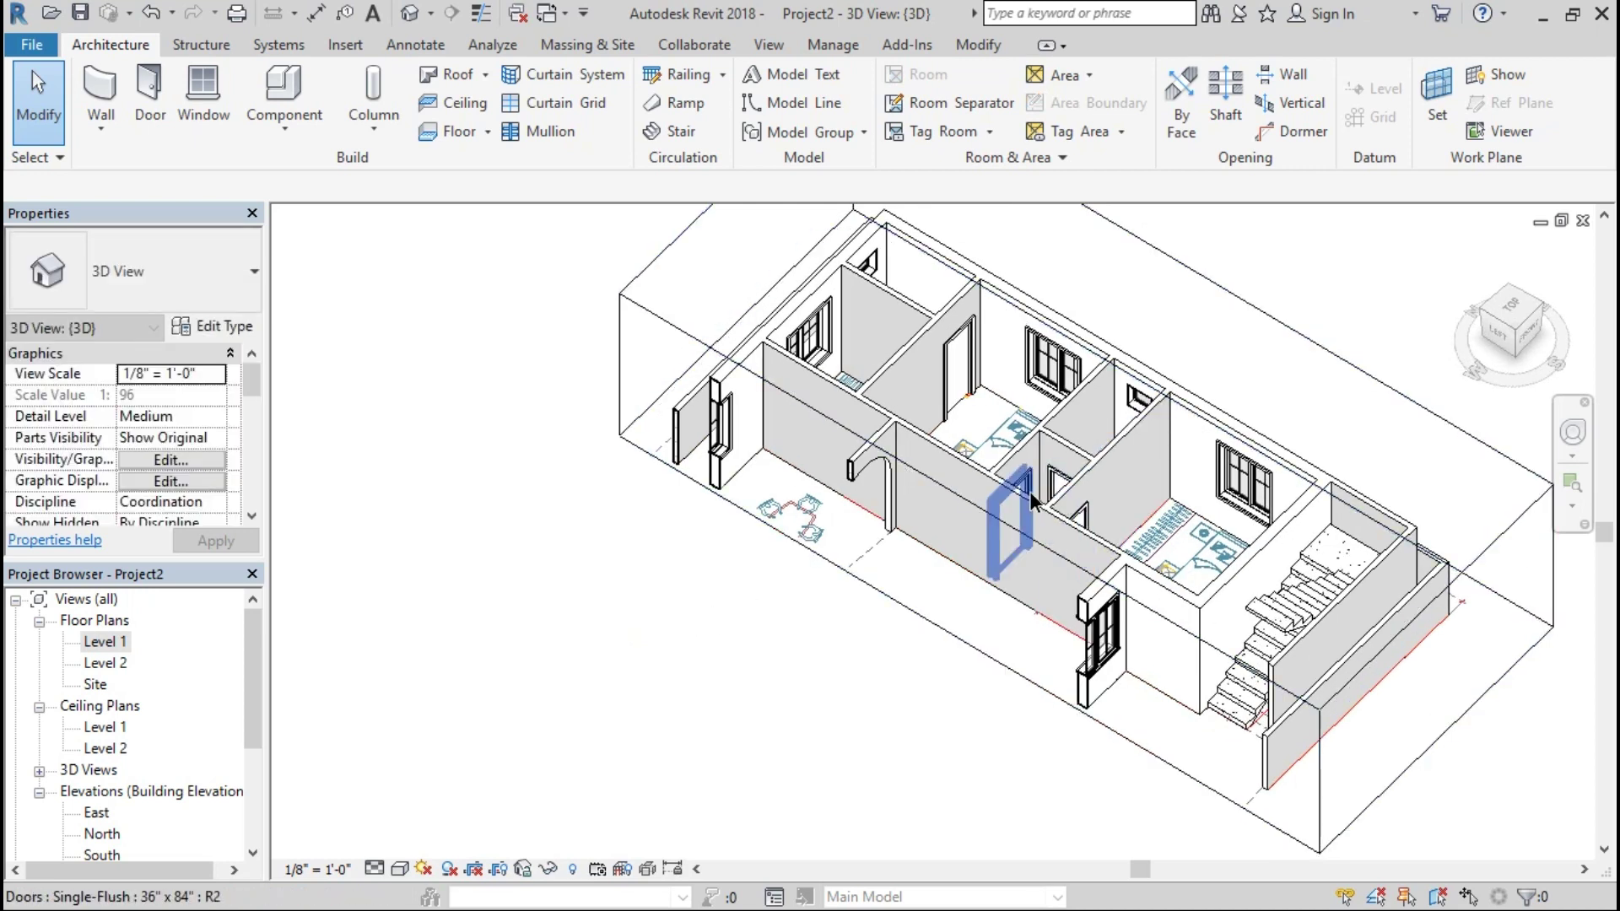
click(1029, 498)
click(1031, 510)
scroll(825, 650, up, 2)
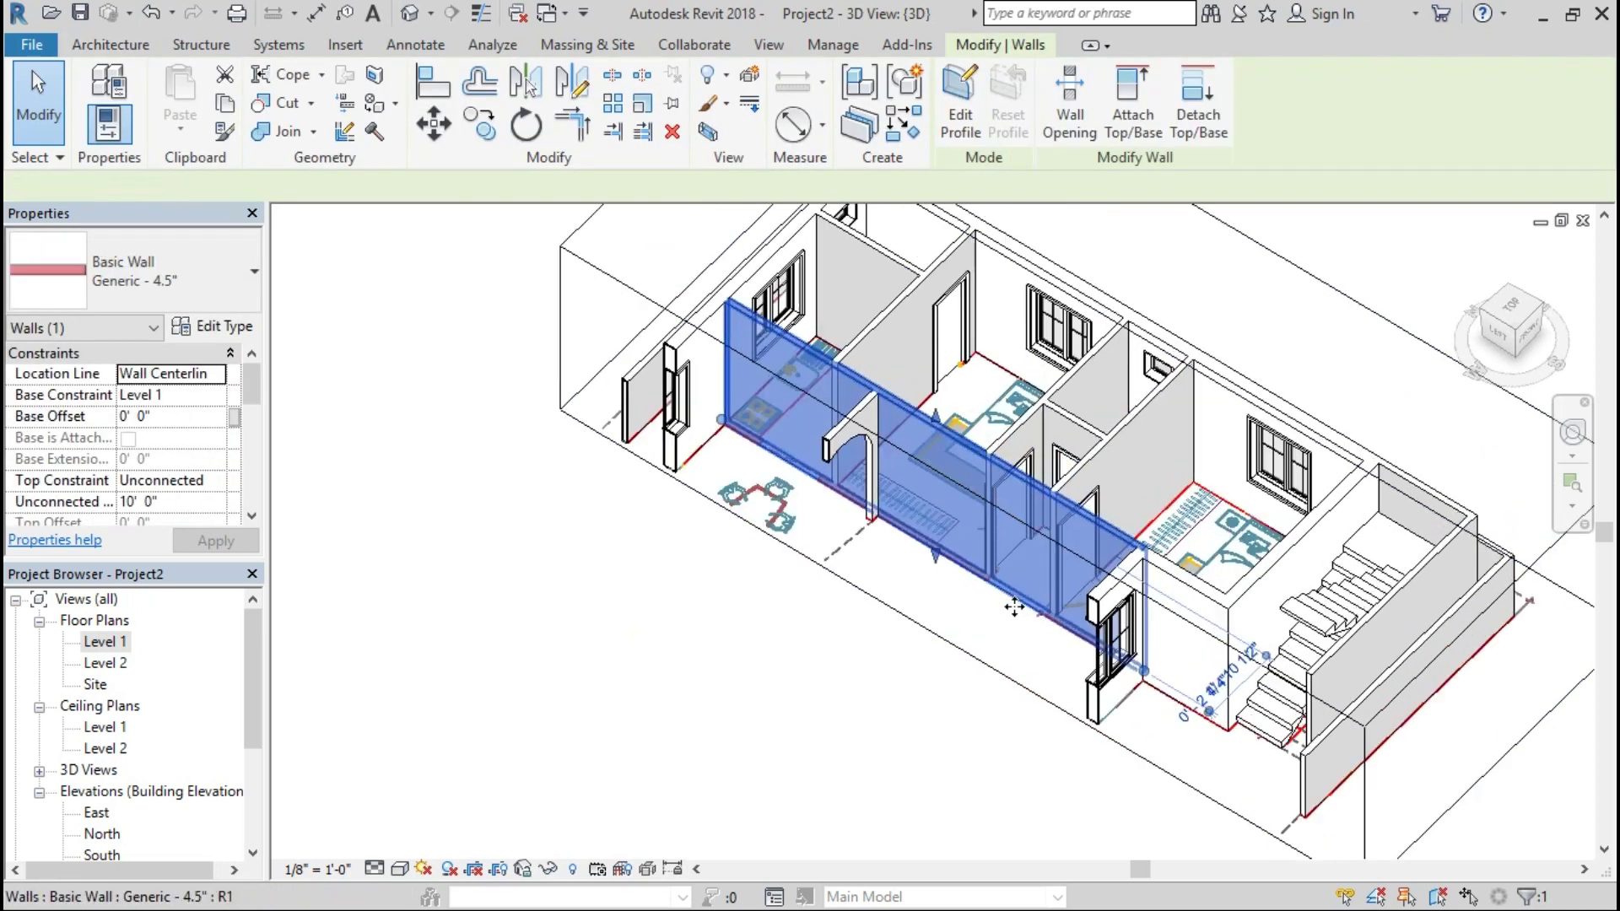
mouse_move(826, 650)
middle_down()
mouse_move(851, 668)
mouse_move(805, 658)
middle_up()
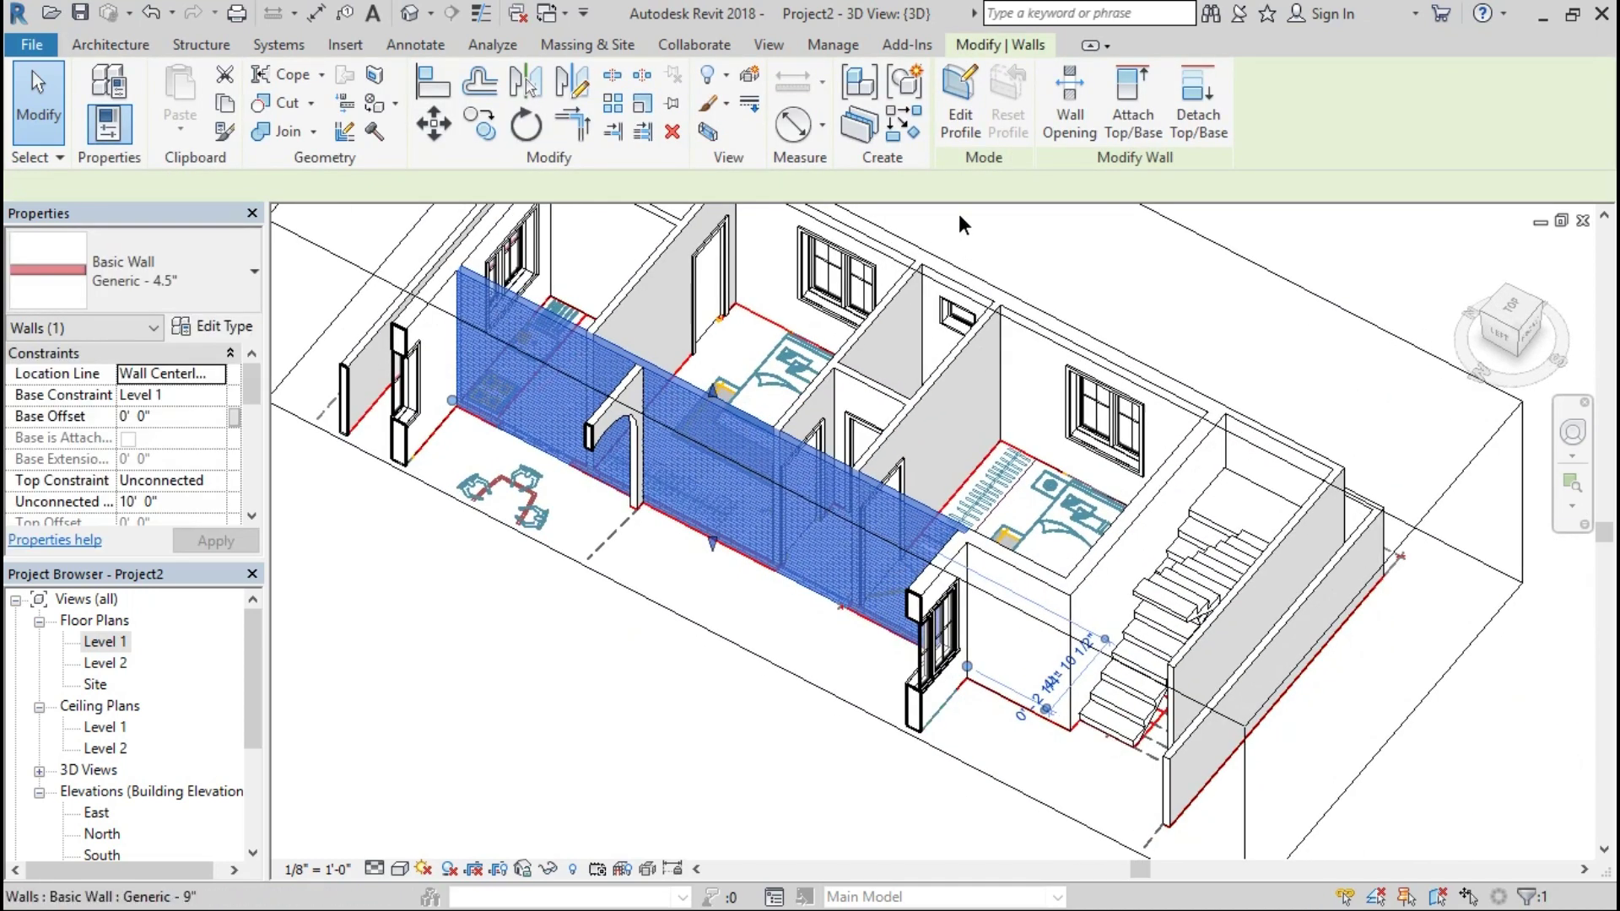
Step: Edit the long wall's profile to cut a rectangular doorway, splitting out its base line
click(948, 134)
scroll(806, 616, up, 2)
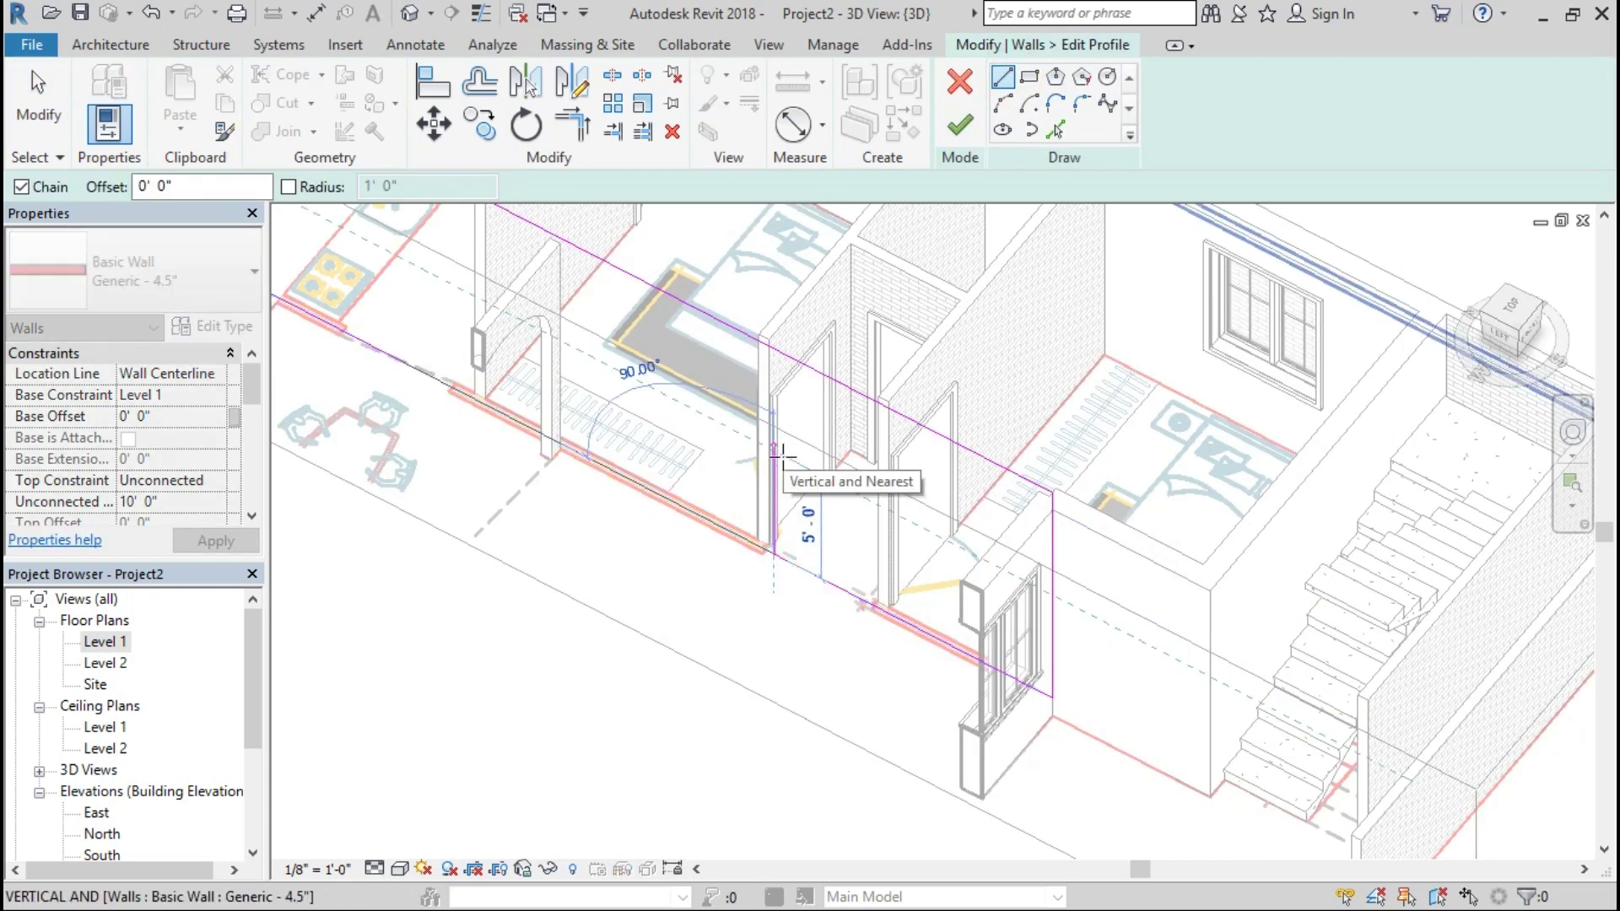
text(7')
key(Return)
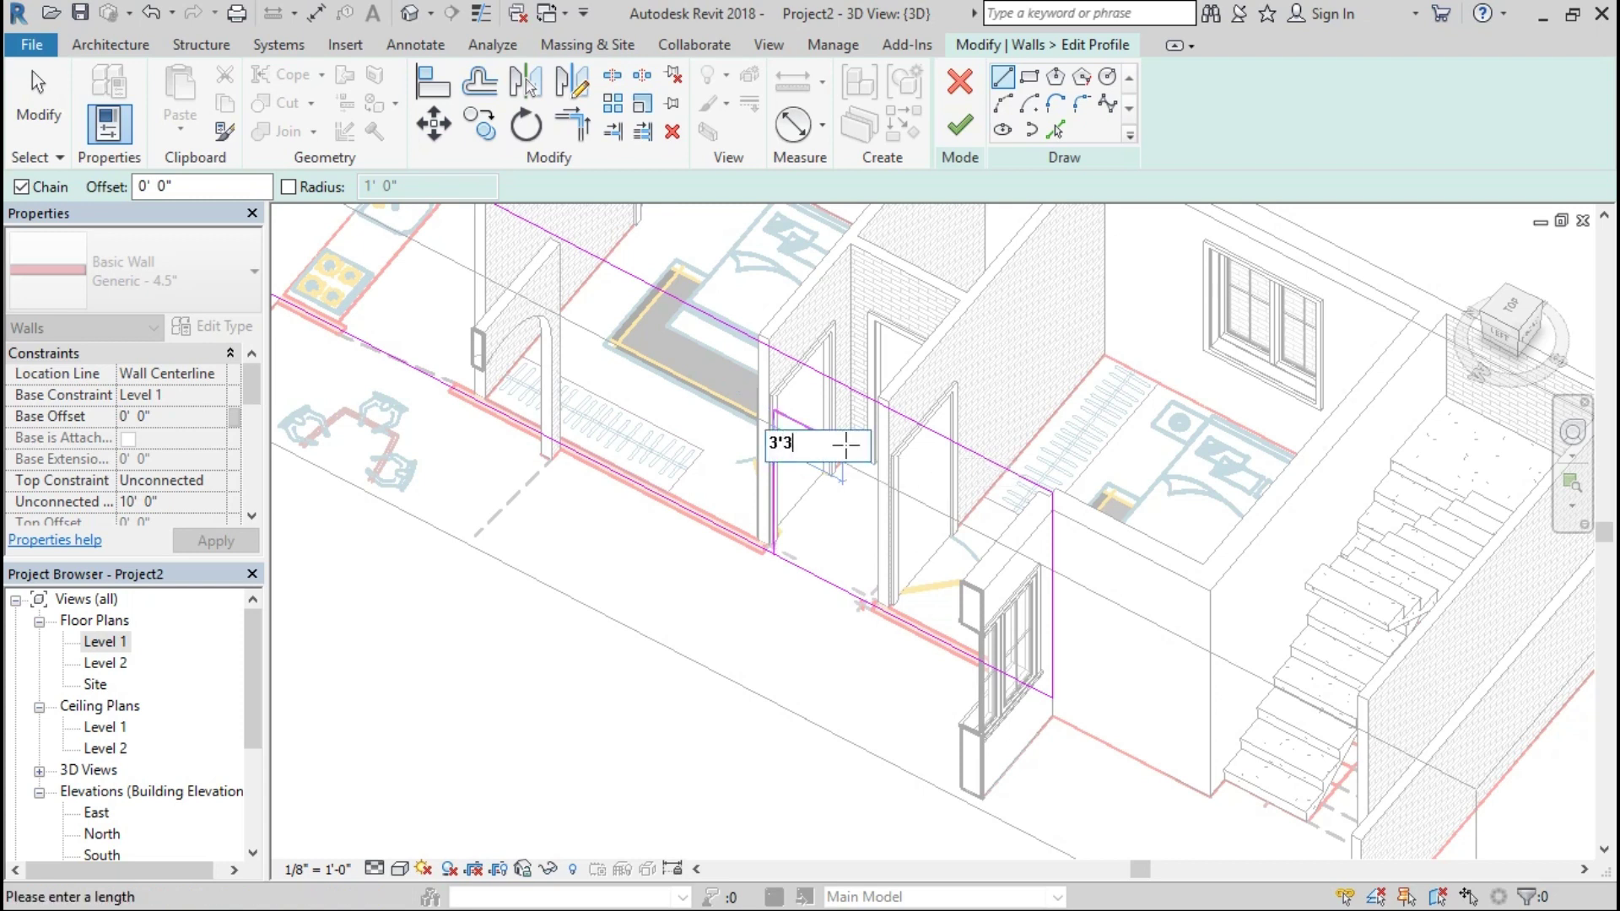
click(861, 598)
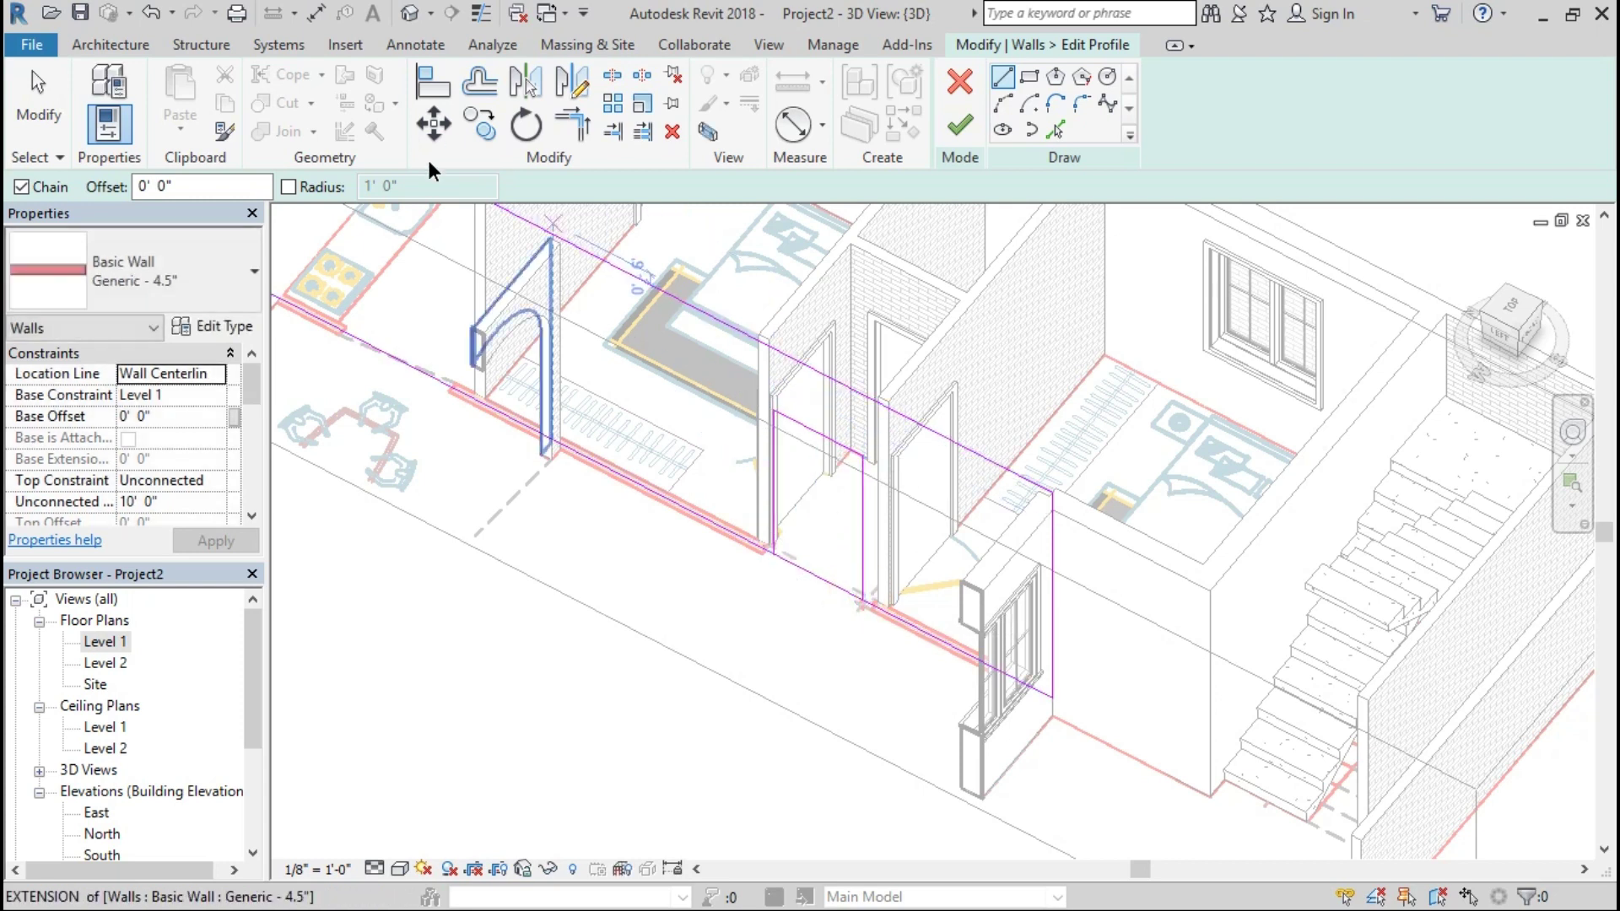
scroll(777, 495, up, 2)
scroll(820, 454, up, 2)
scroll(798, 485, up, 1)
scroll(751, 517, up, 2)
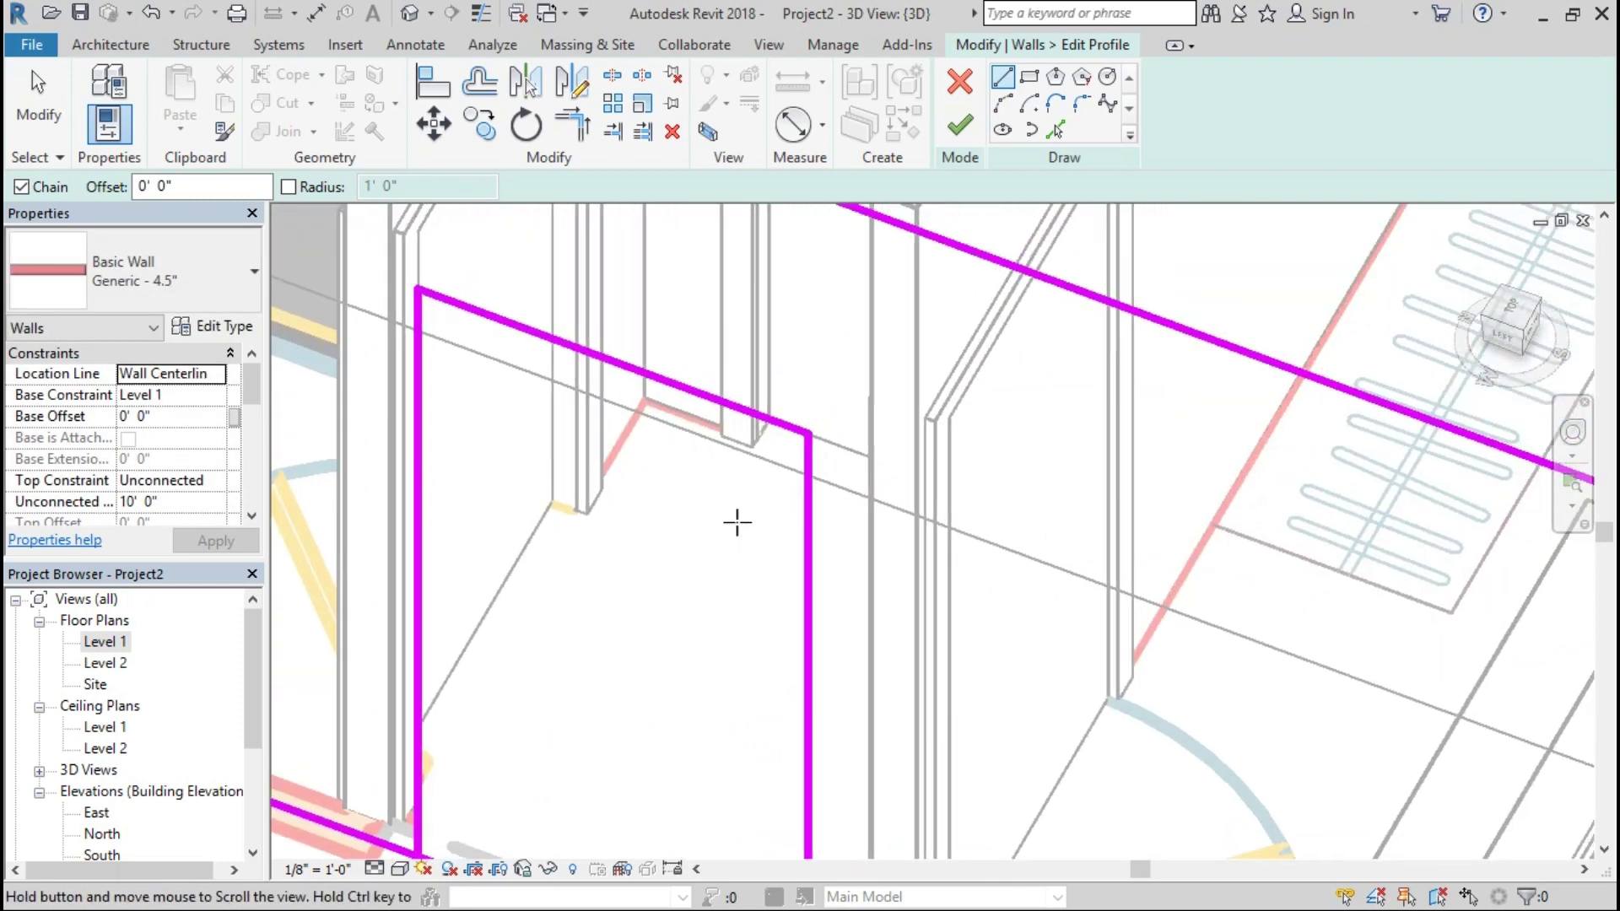
click(612, 130)
middle_drag(694, 598, 742, 277)
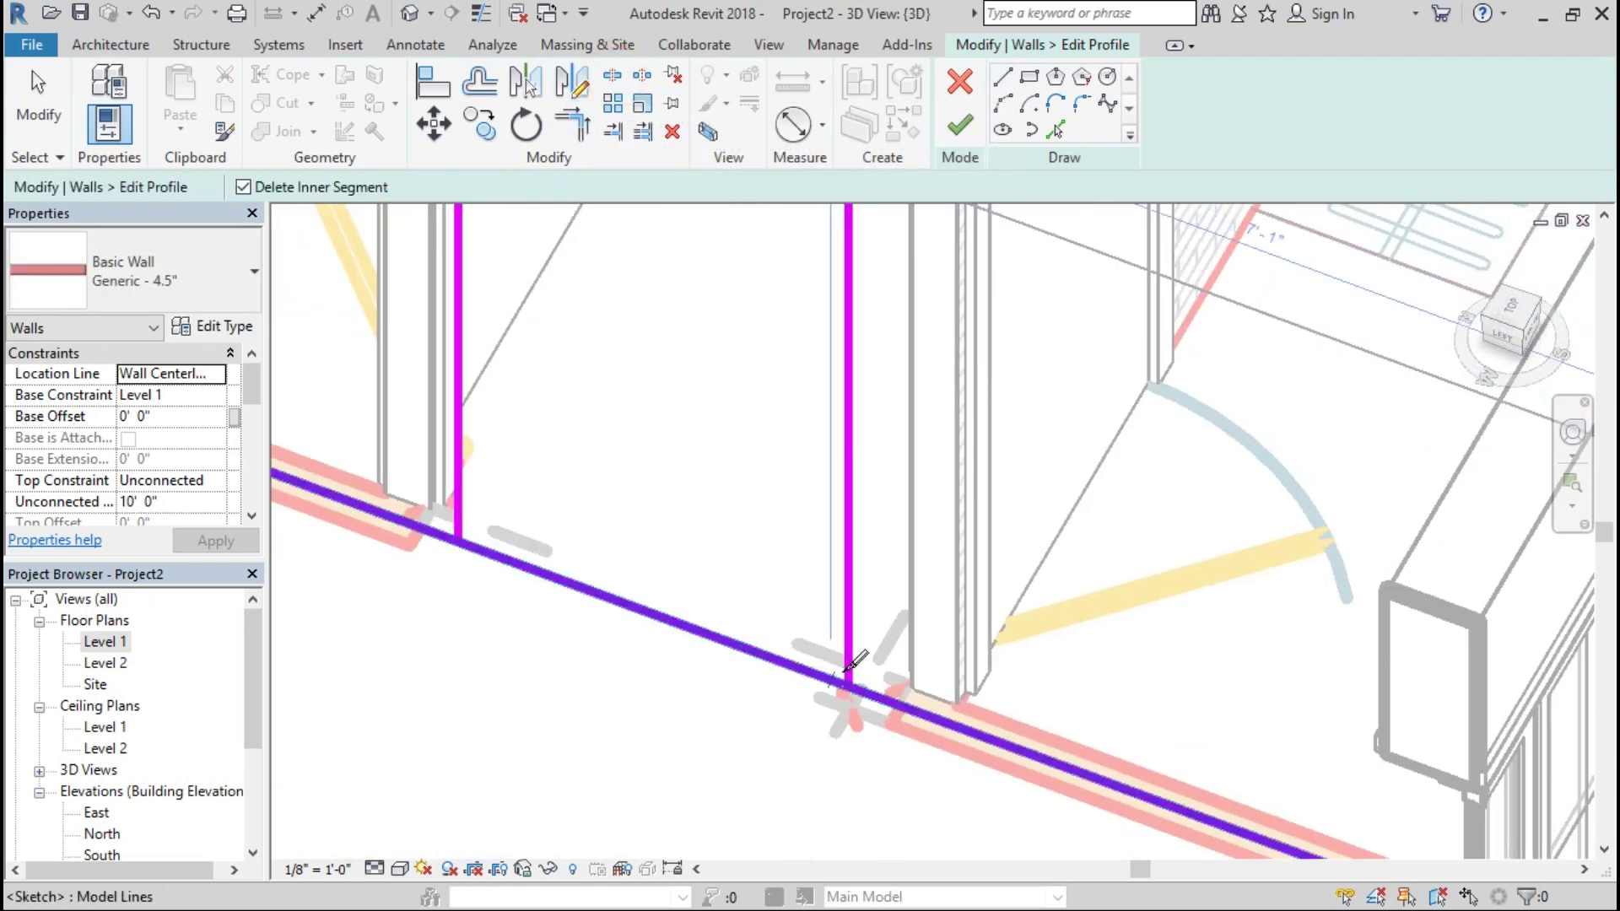
click(848, 685)
scroll(735, 460, down, 4)
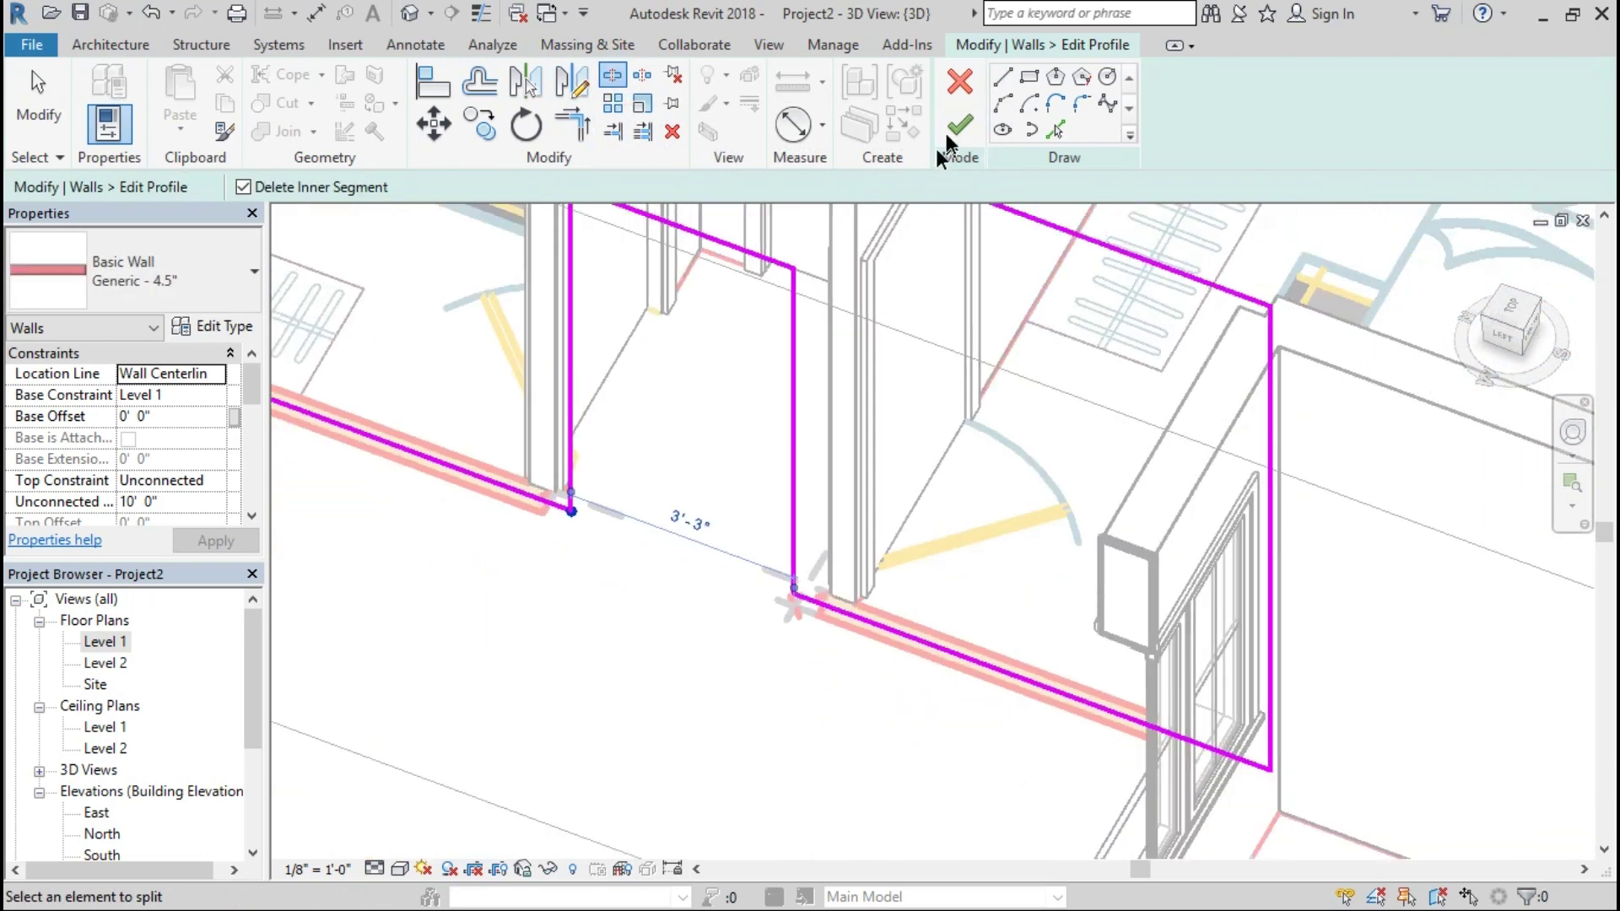
click(960, 127)
scroll(718, 605, up, 3)
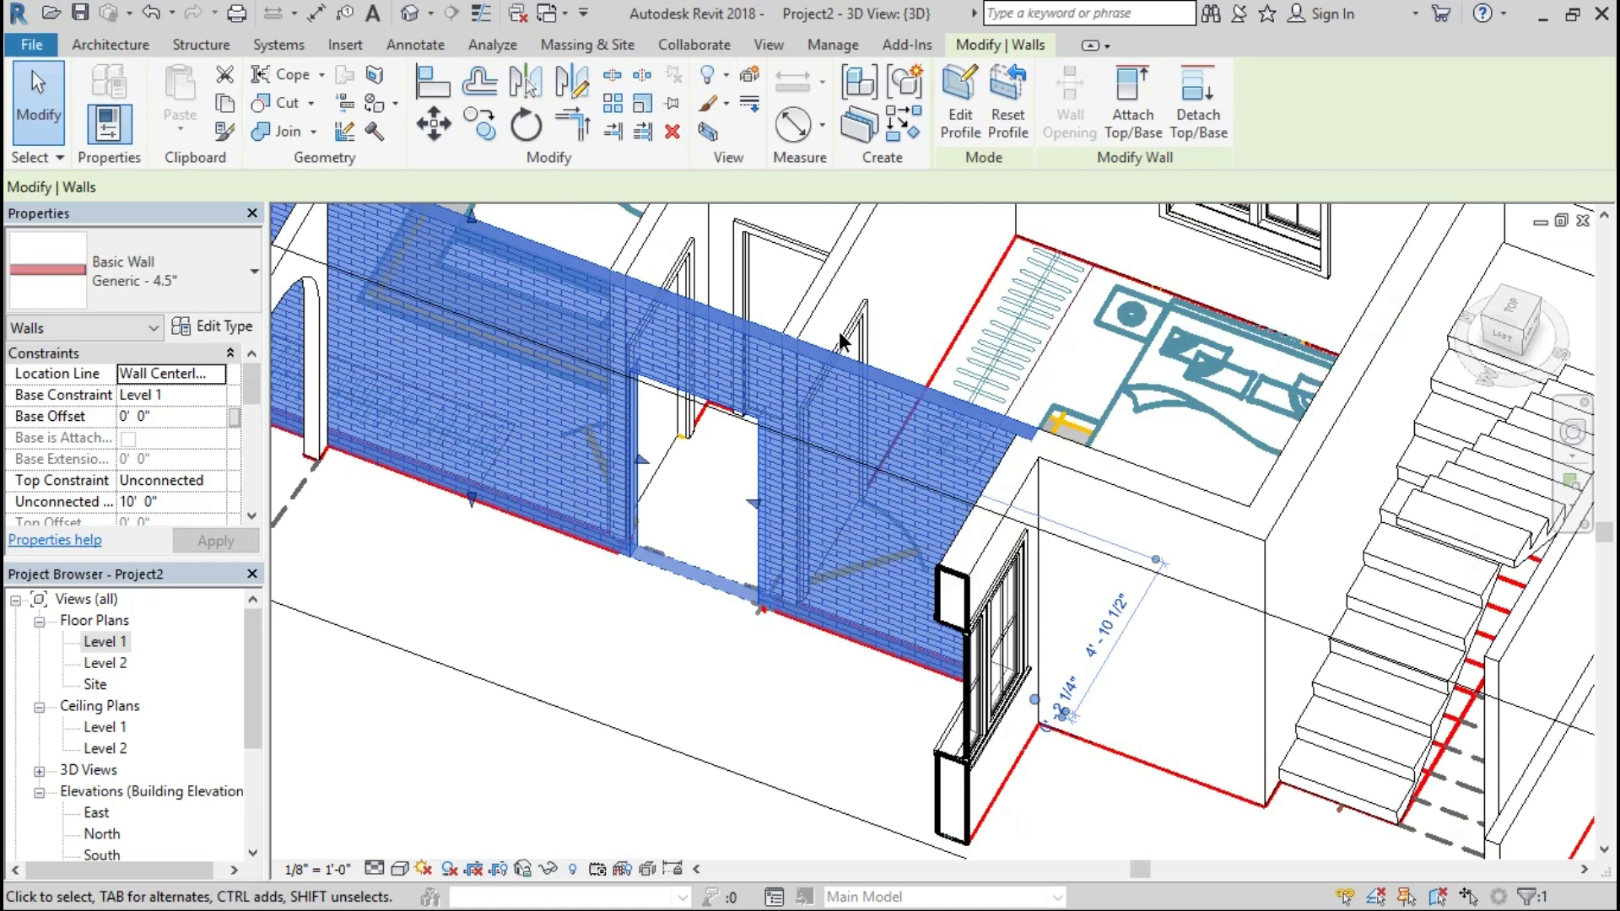
Step: Reopen the wall profile and draw two 6' sides for an opening at the kitchen end
click(959, 123)
middle_drag(826, 743, 730, 711)
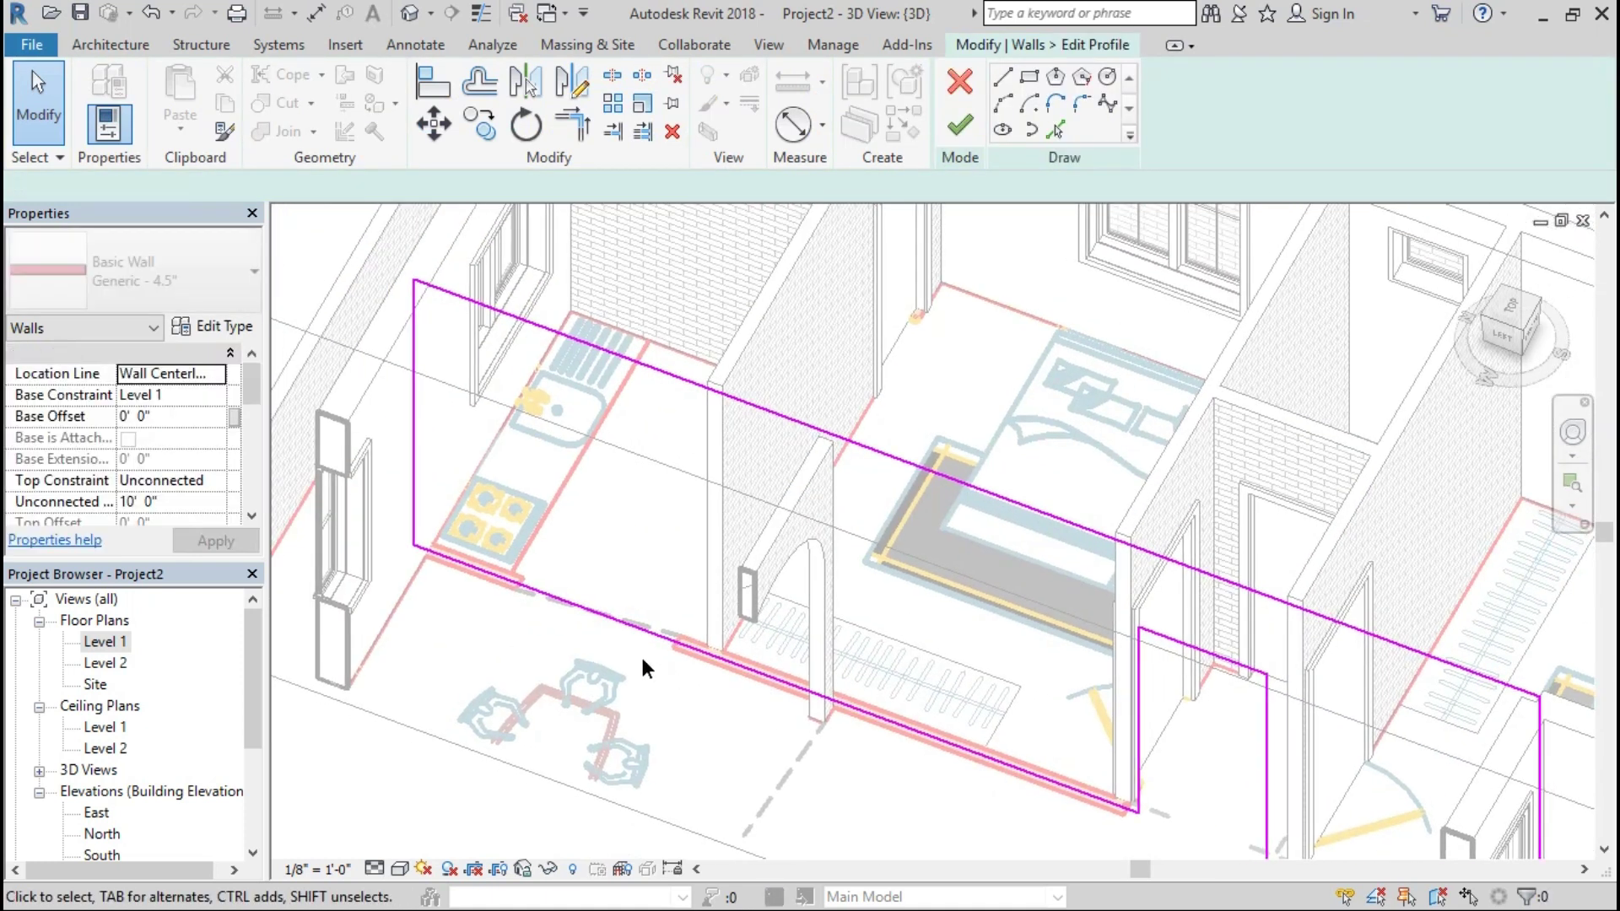
key(l)
key(i)
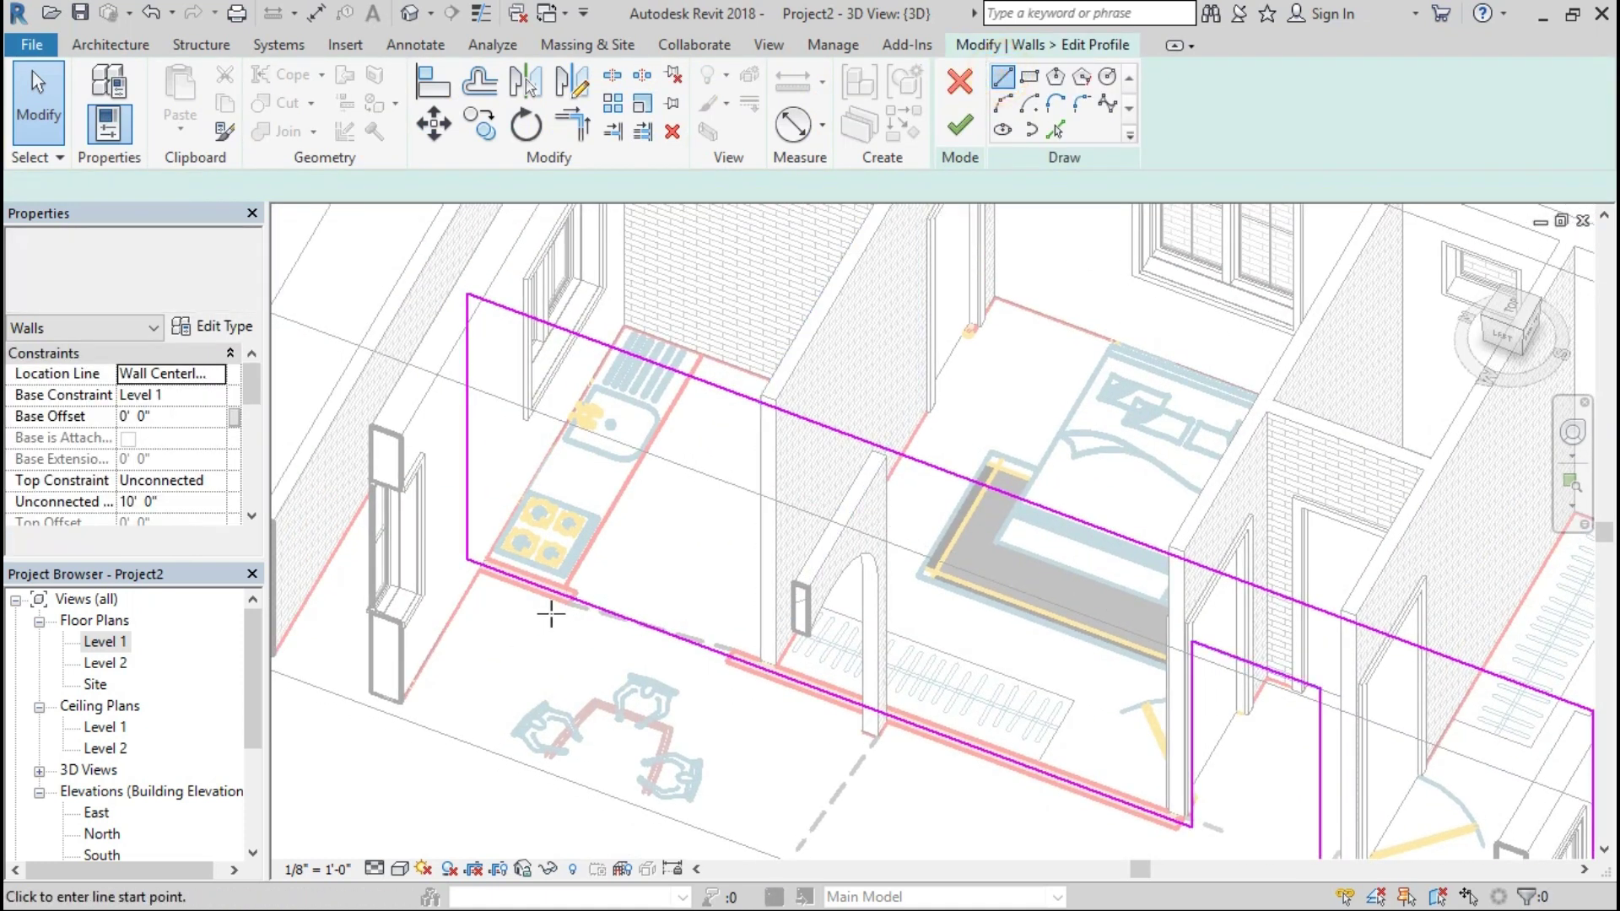
scroll(569, 601, down, 1)
scroll(570, 601, down, 2)
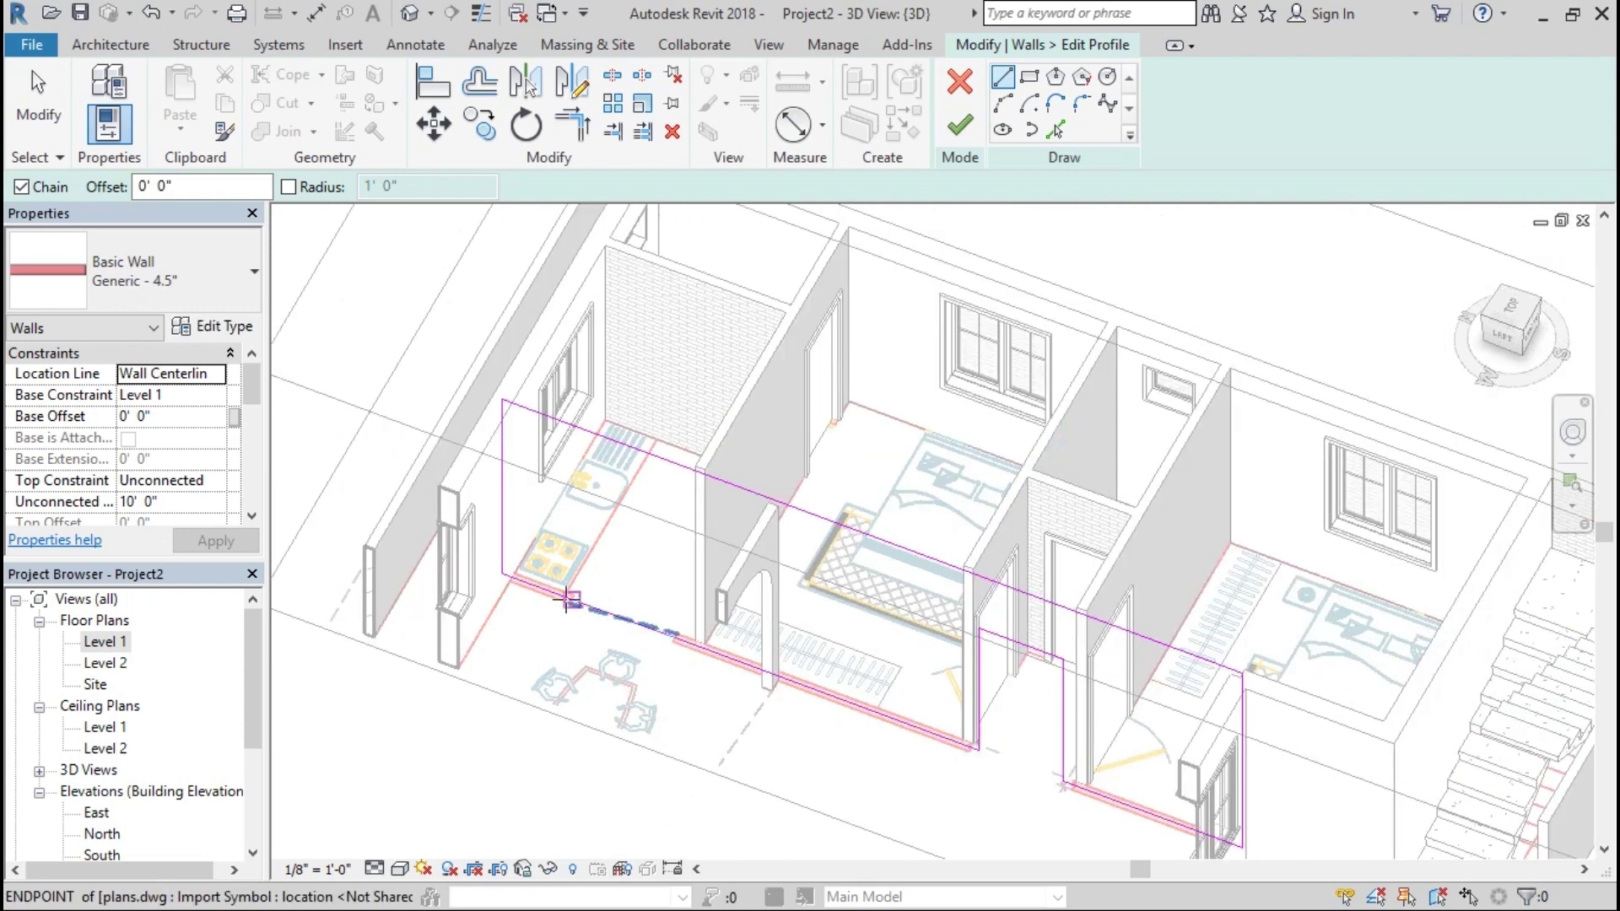
click(571, 498)
key(Escape)
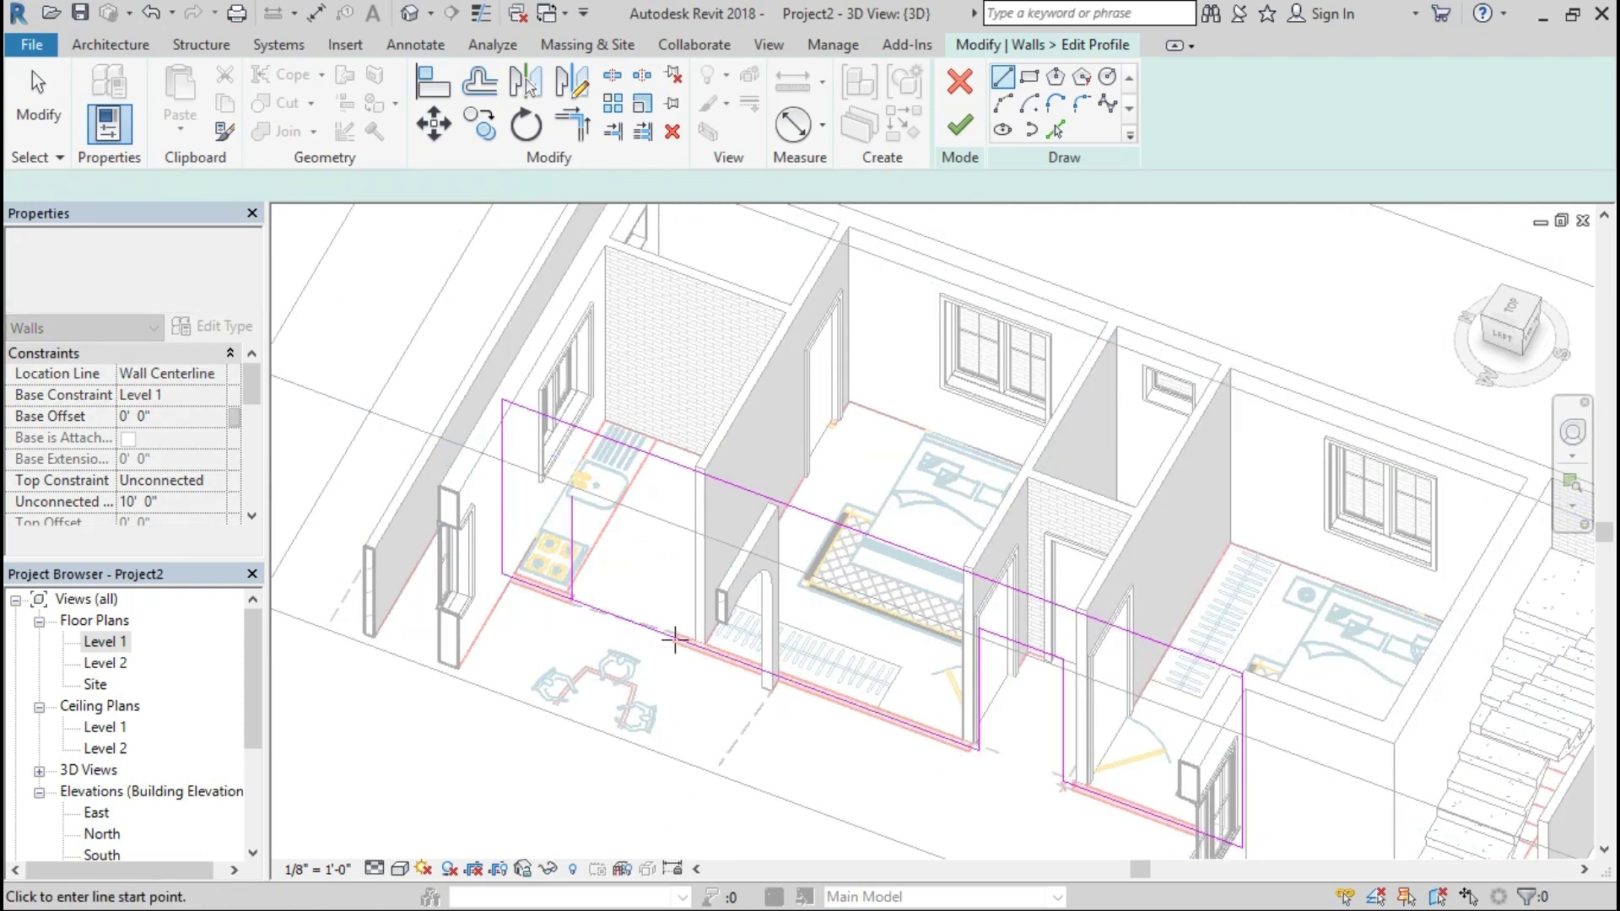
click(675, 638)
text(6)
key(Return)
scroll(677, 561, up, 2)
Step: Add a start-end-radius arch over the sides, remove the base line, and finish the profile
click(1003, 103)
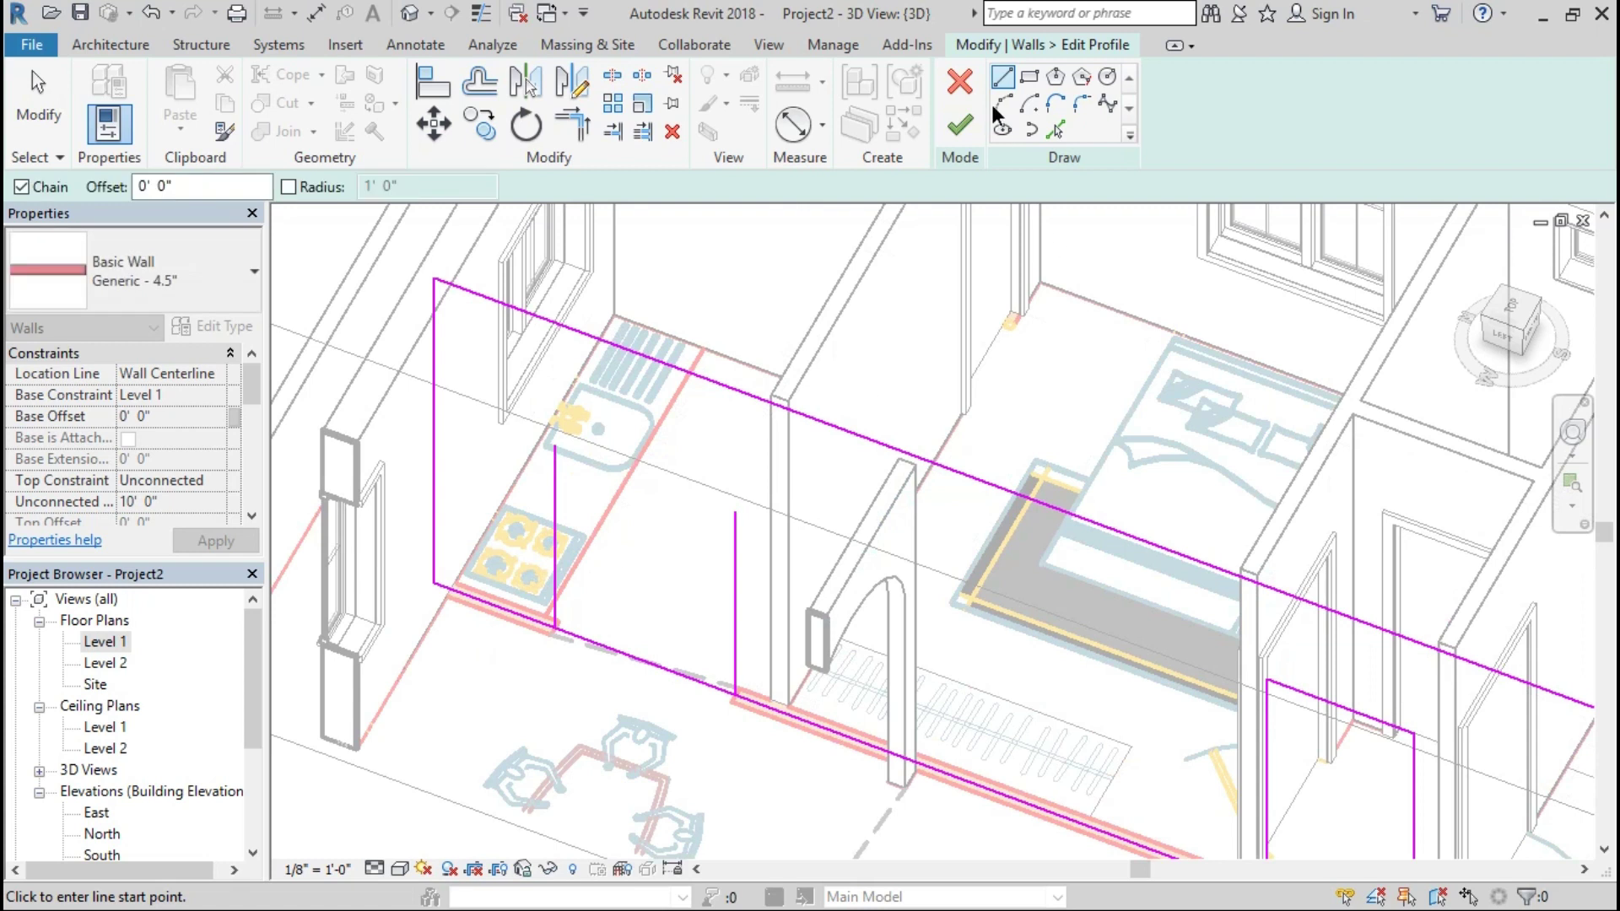
click(559, 441)
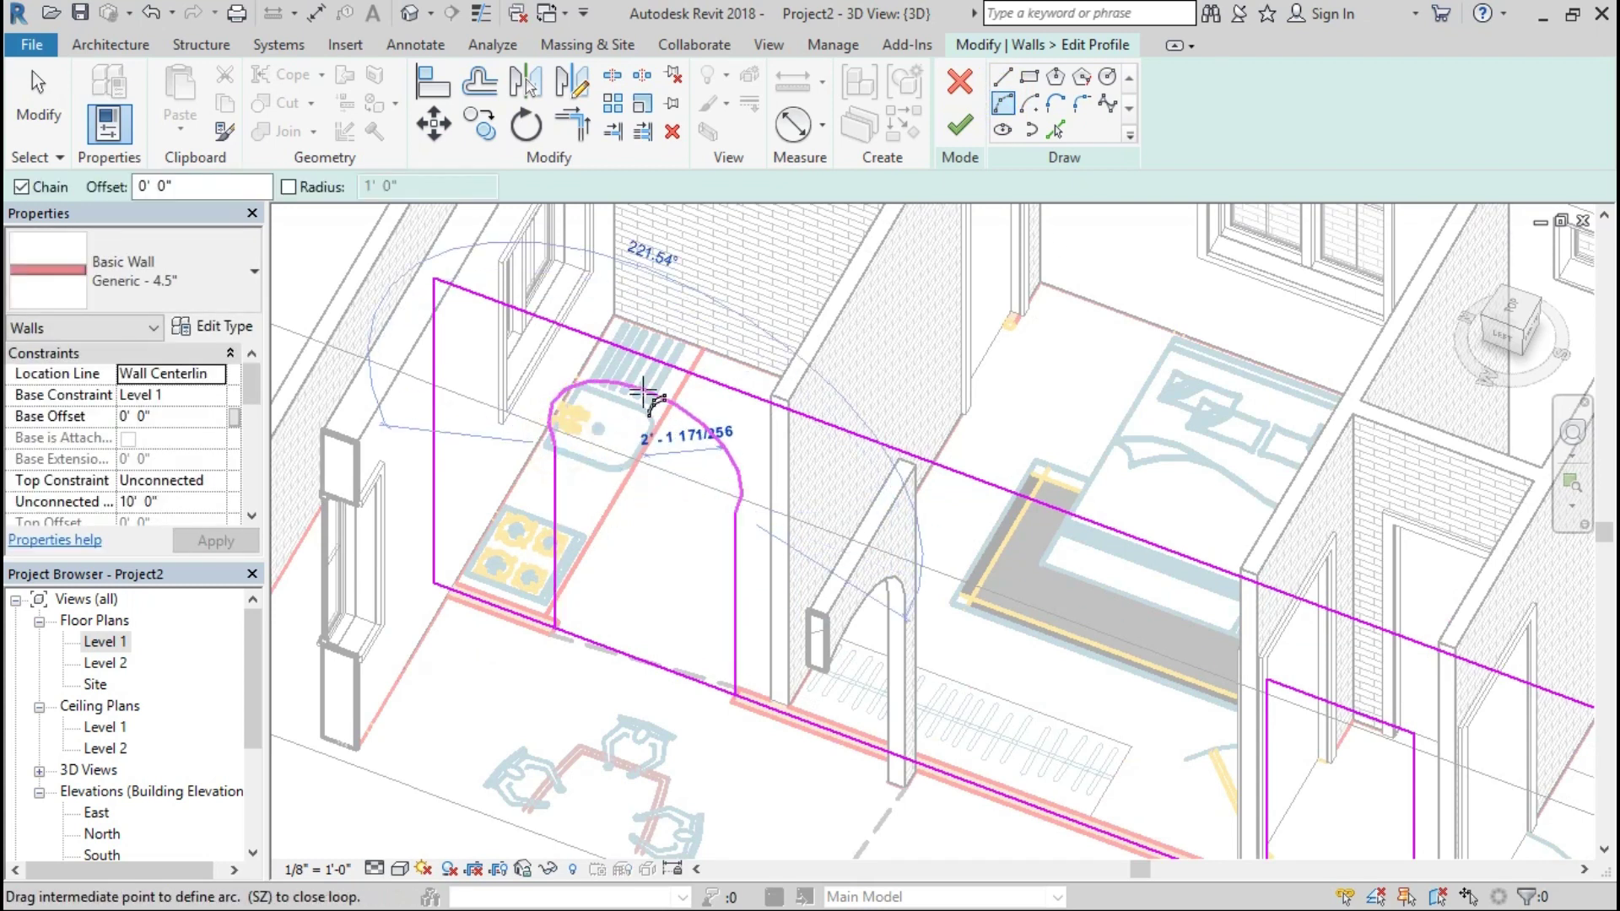
click(665, 424)
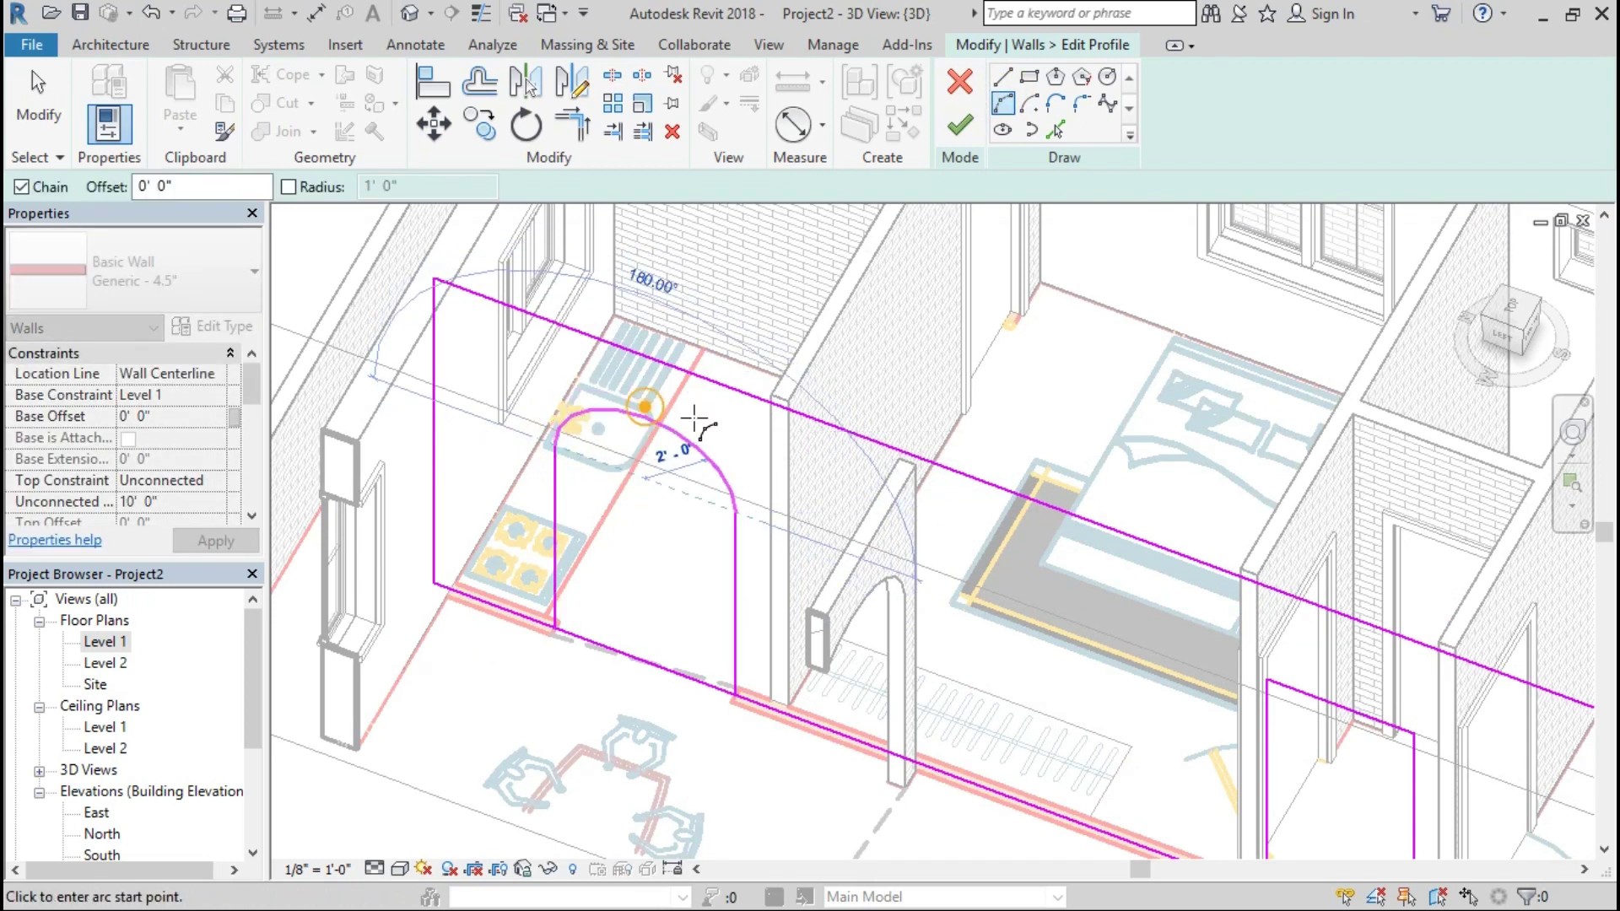
click(614, 78)
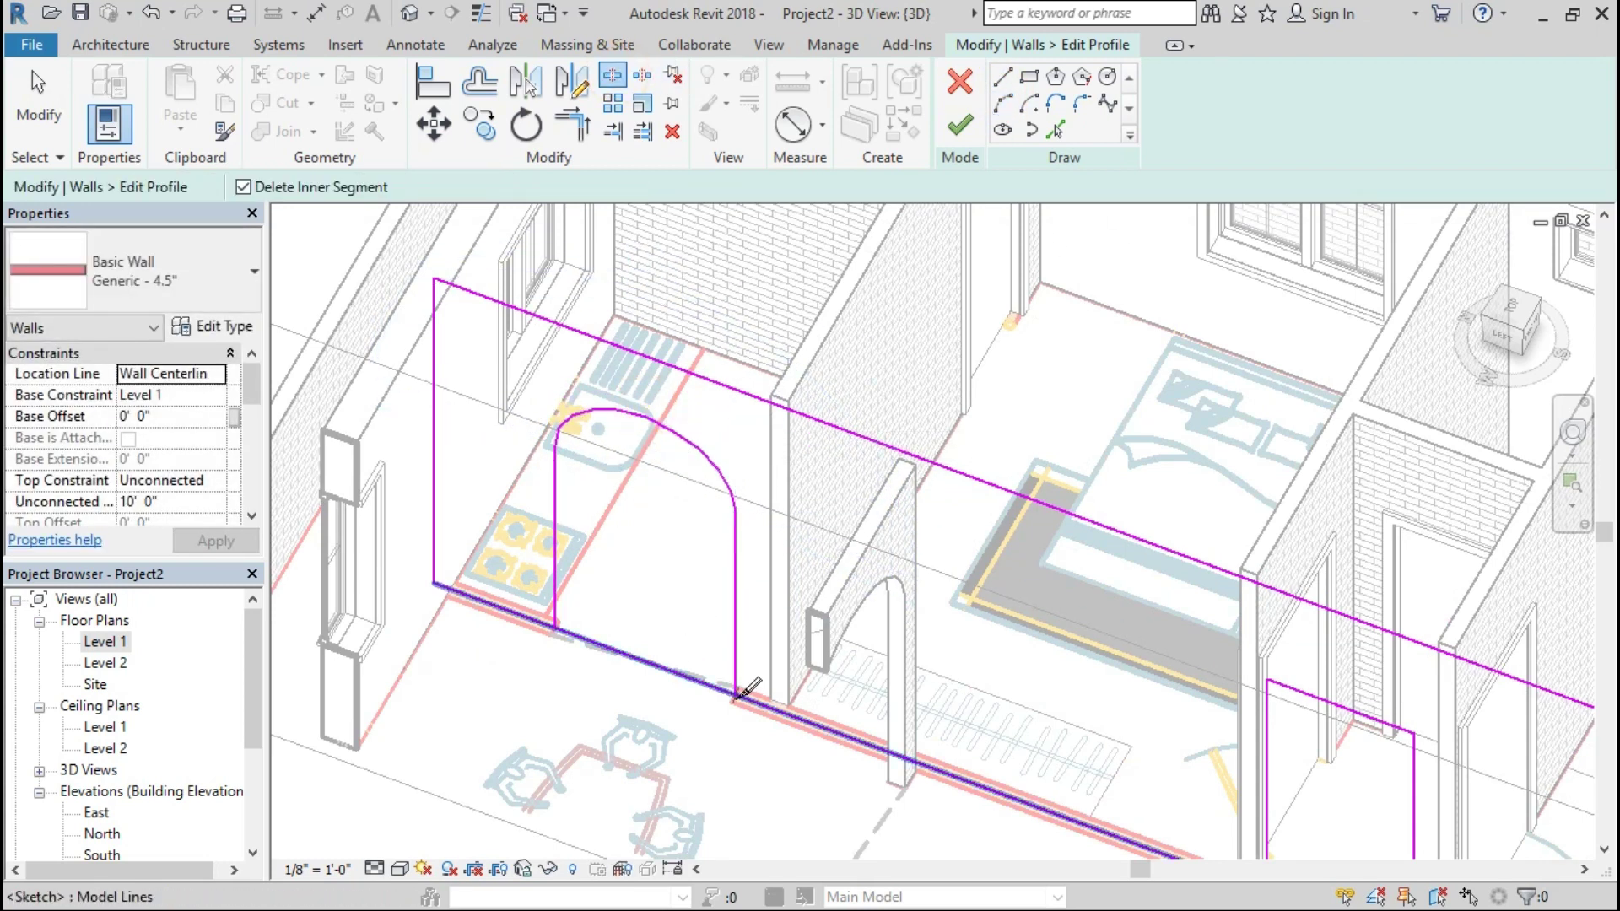
click(554, 627)
click(959, 127)
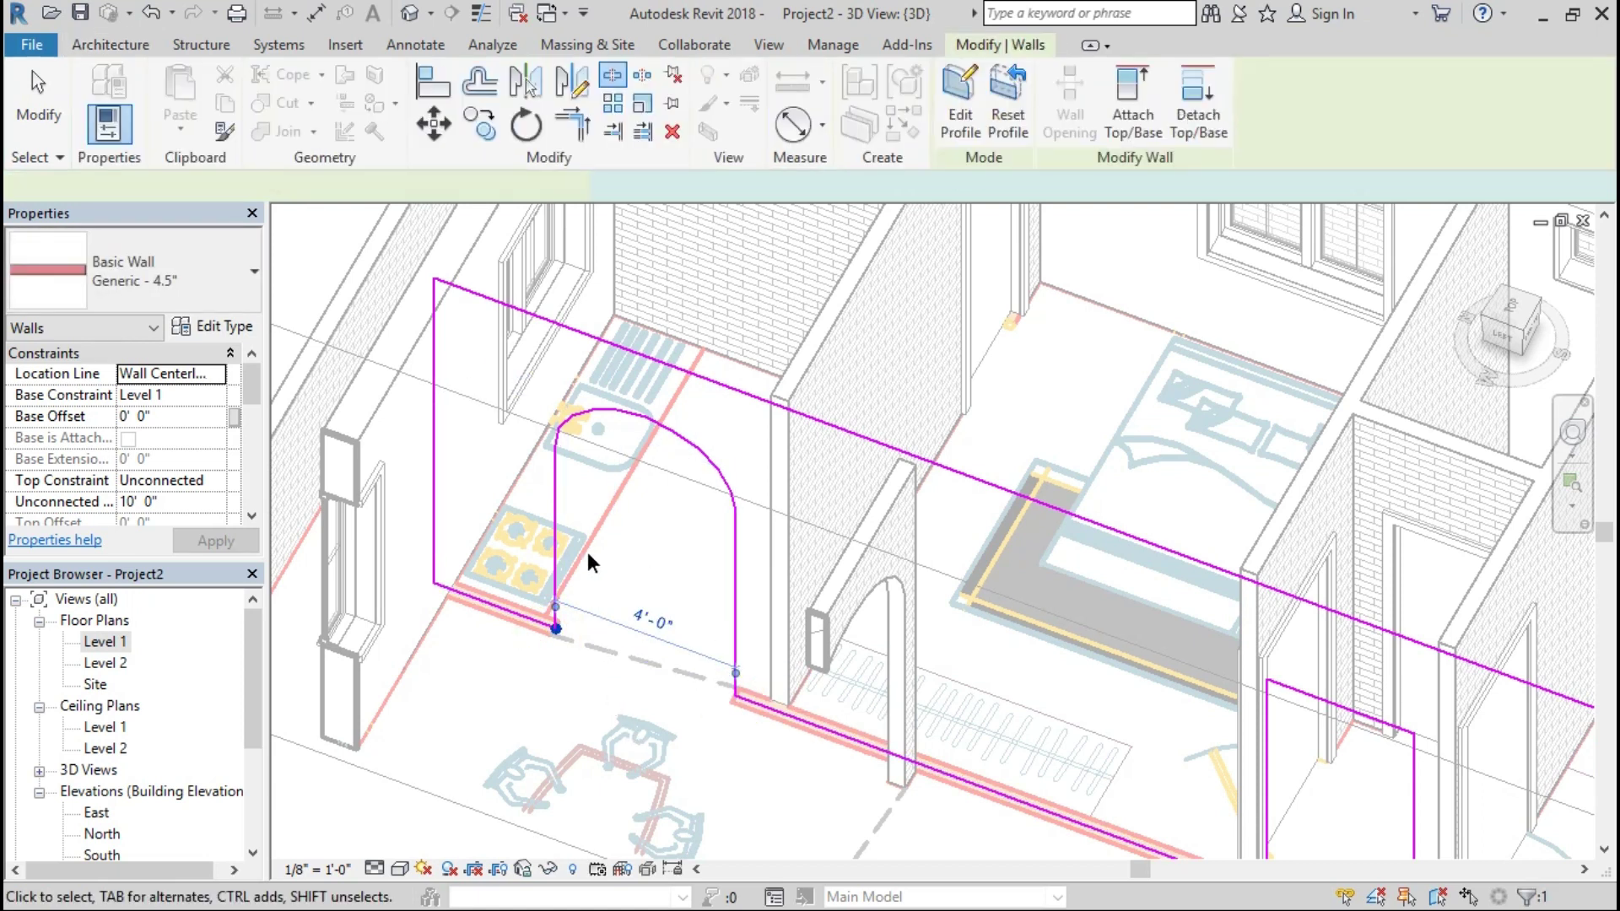
scroll(551, 547, down, 5)
scroll(551, 547, down, 3)
Step: Turn off the section box in the 3D view properties so the whole house shows
click(387, 363)
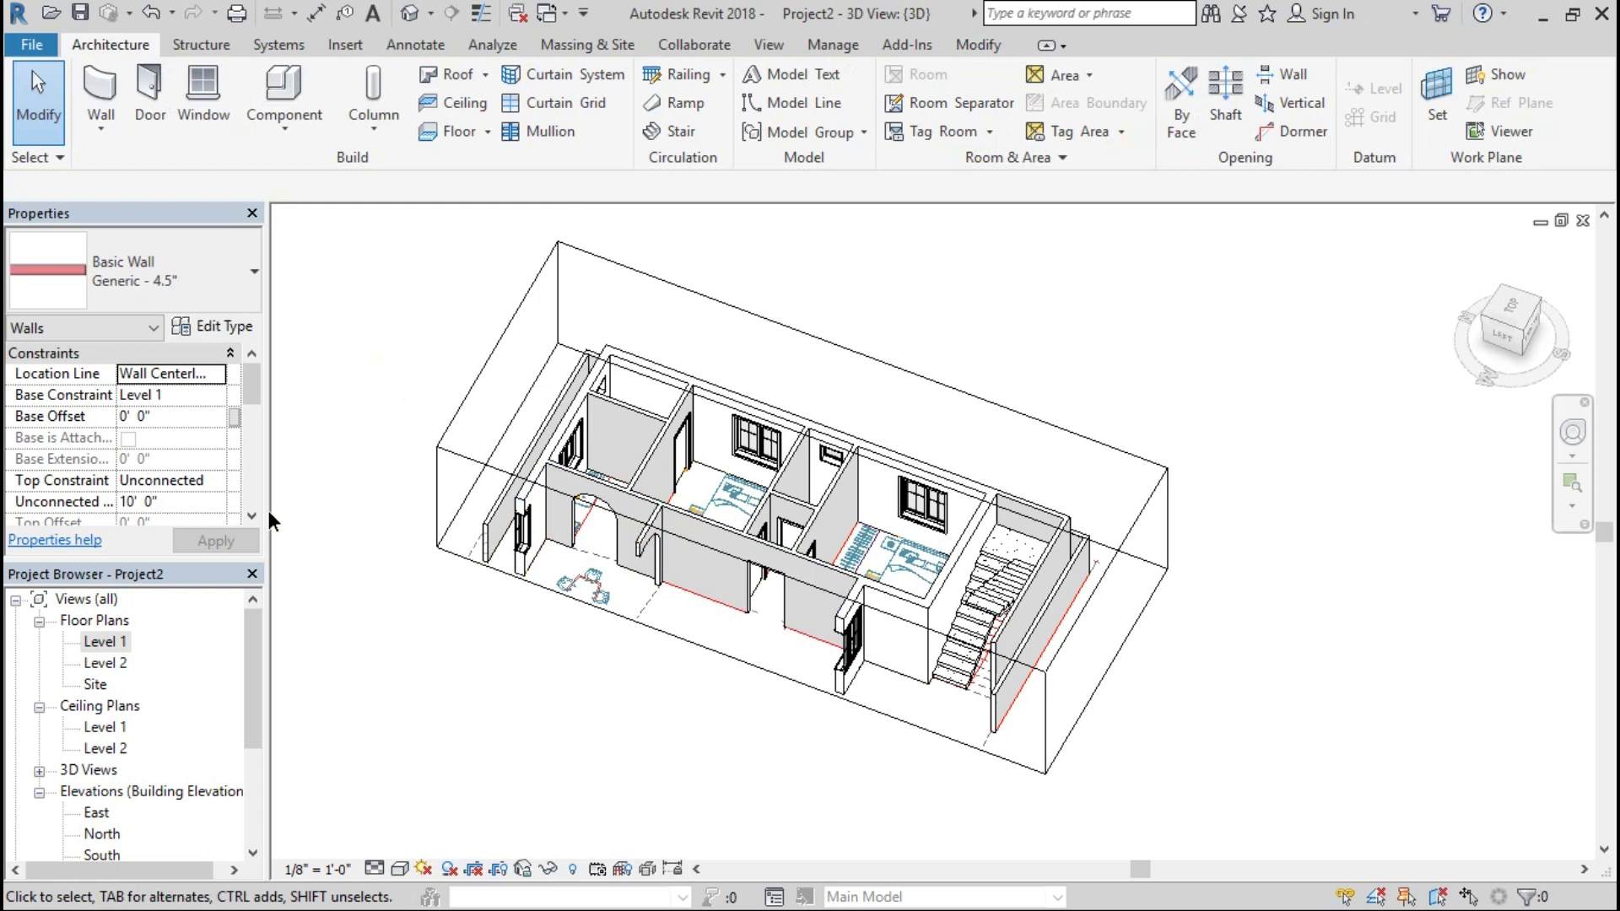
click(251, 515)
scroll(255, 519, down, 1)
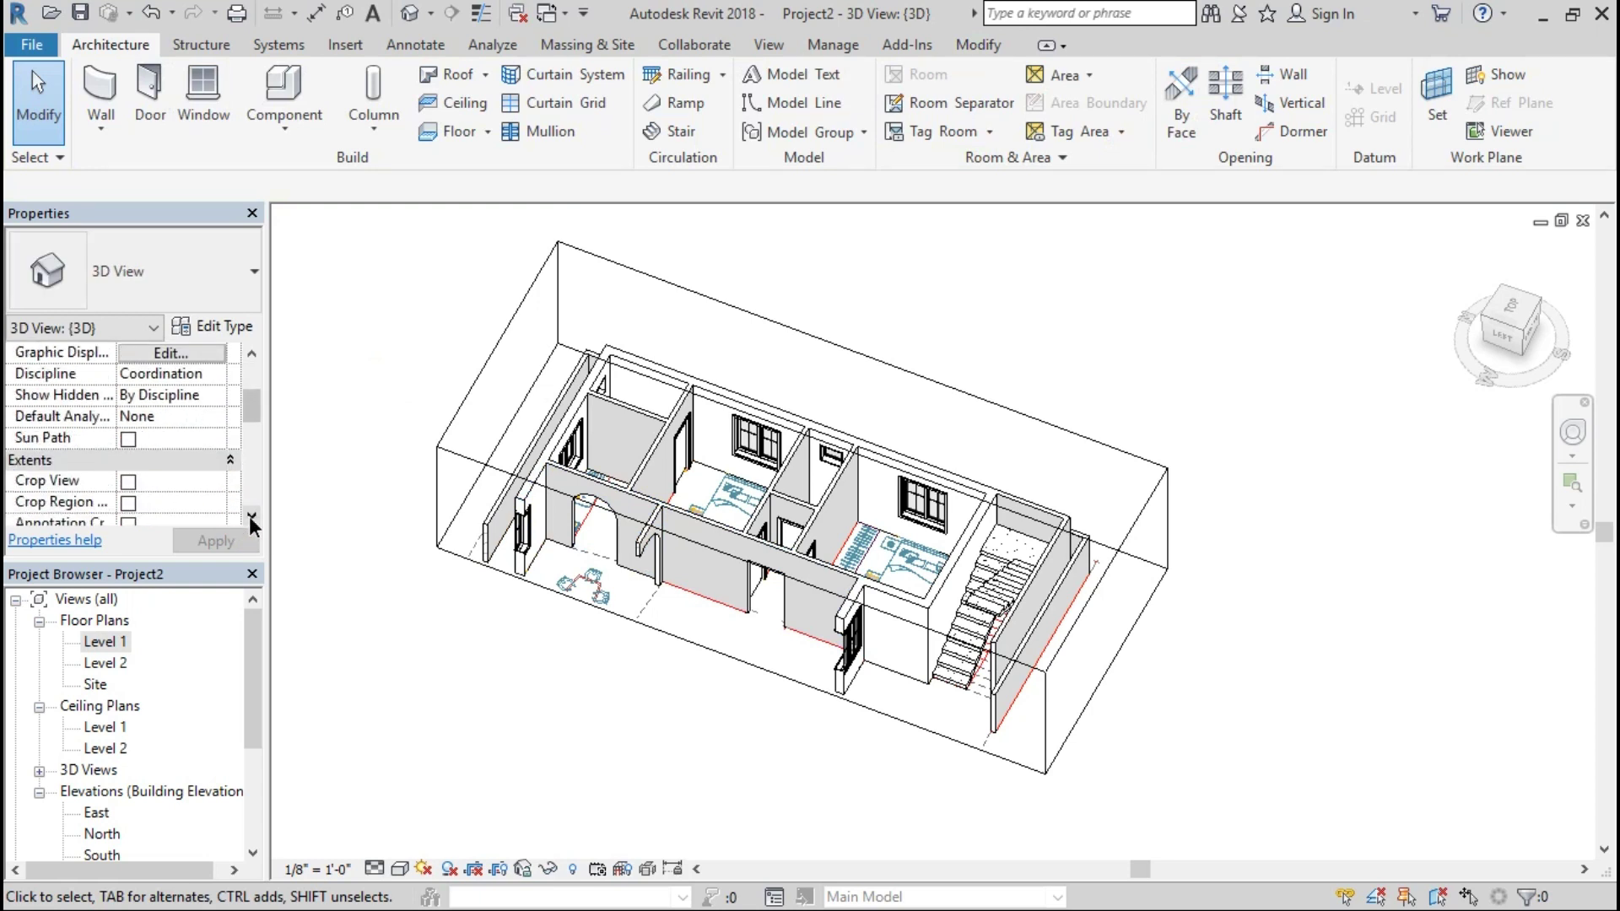
scroll(250, 516, down, 1)
click(129, 503)
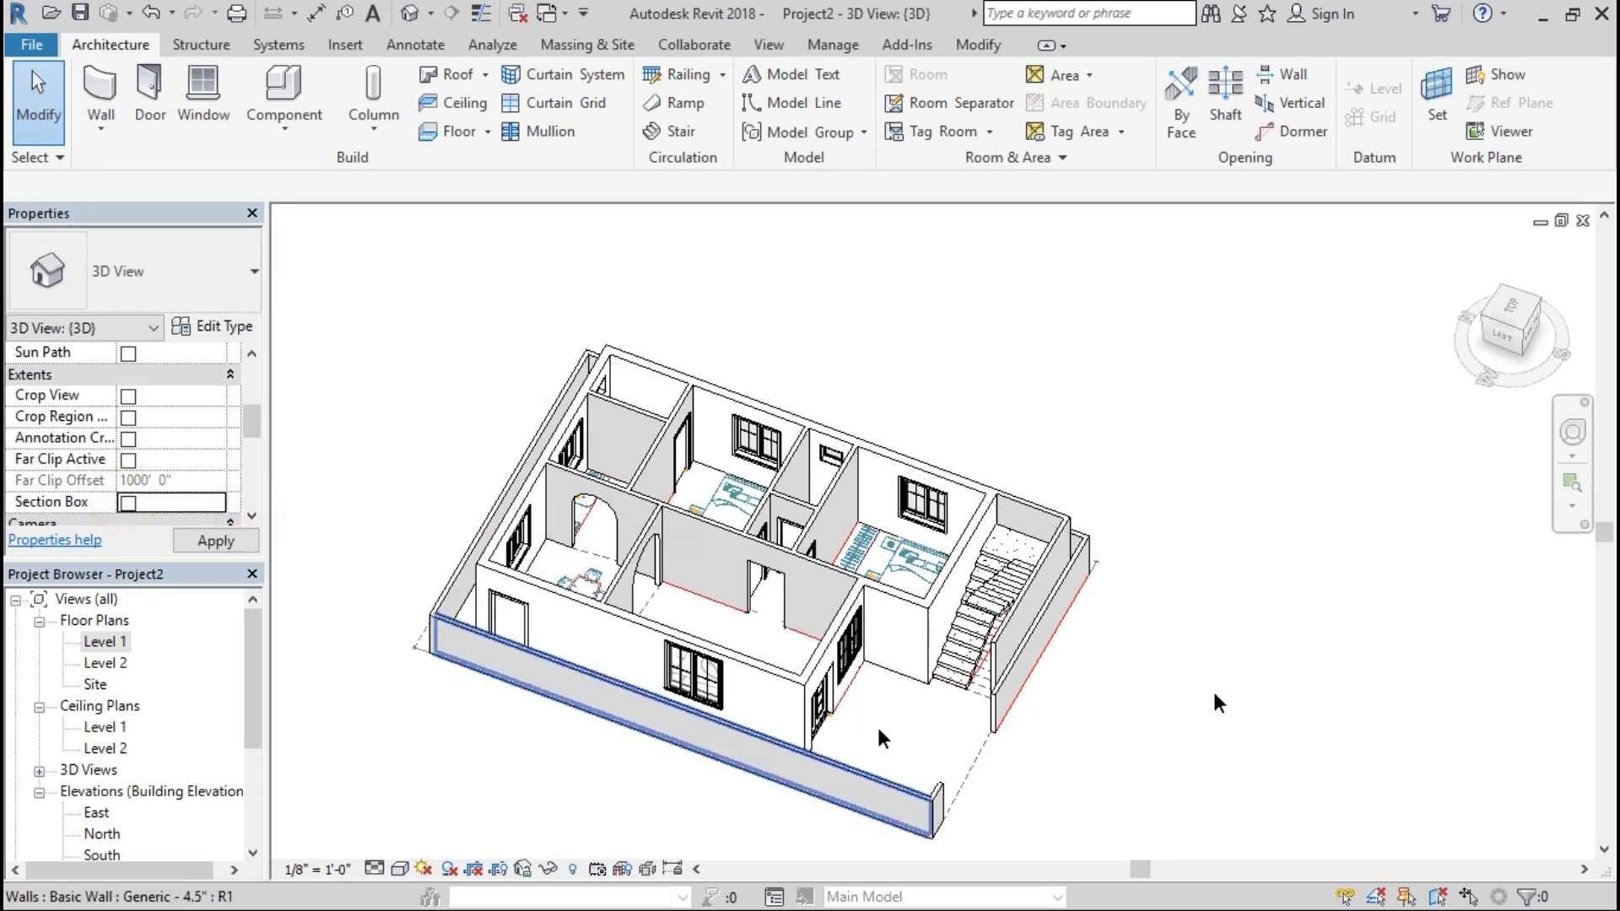
mouse_move(1283, 560)
shift+middle_down()
mouse_move(845, 512)
mouse_move(595, 766)
shift+middle_up()
Step: Set the visual style to Realistic and orbit to a more top-down view of the house
click(402, 869)
click(430, 846)
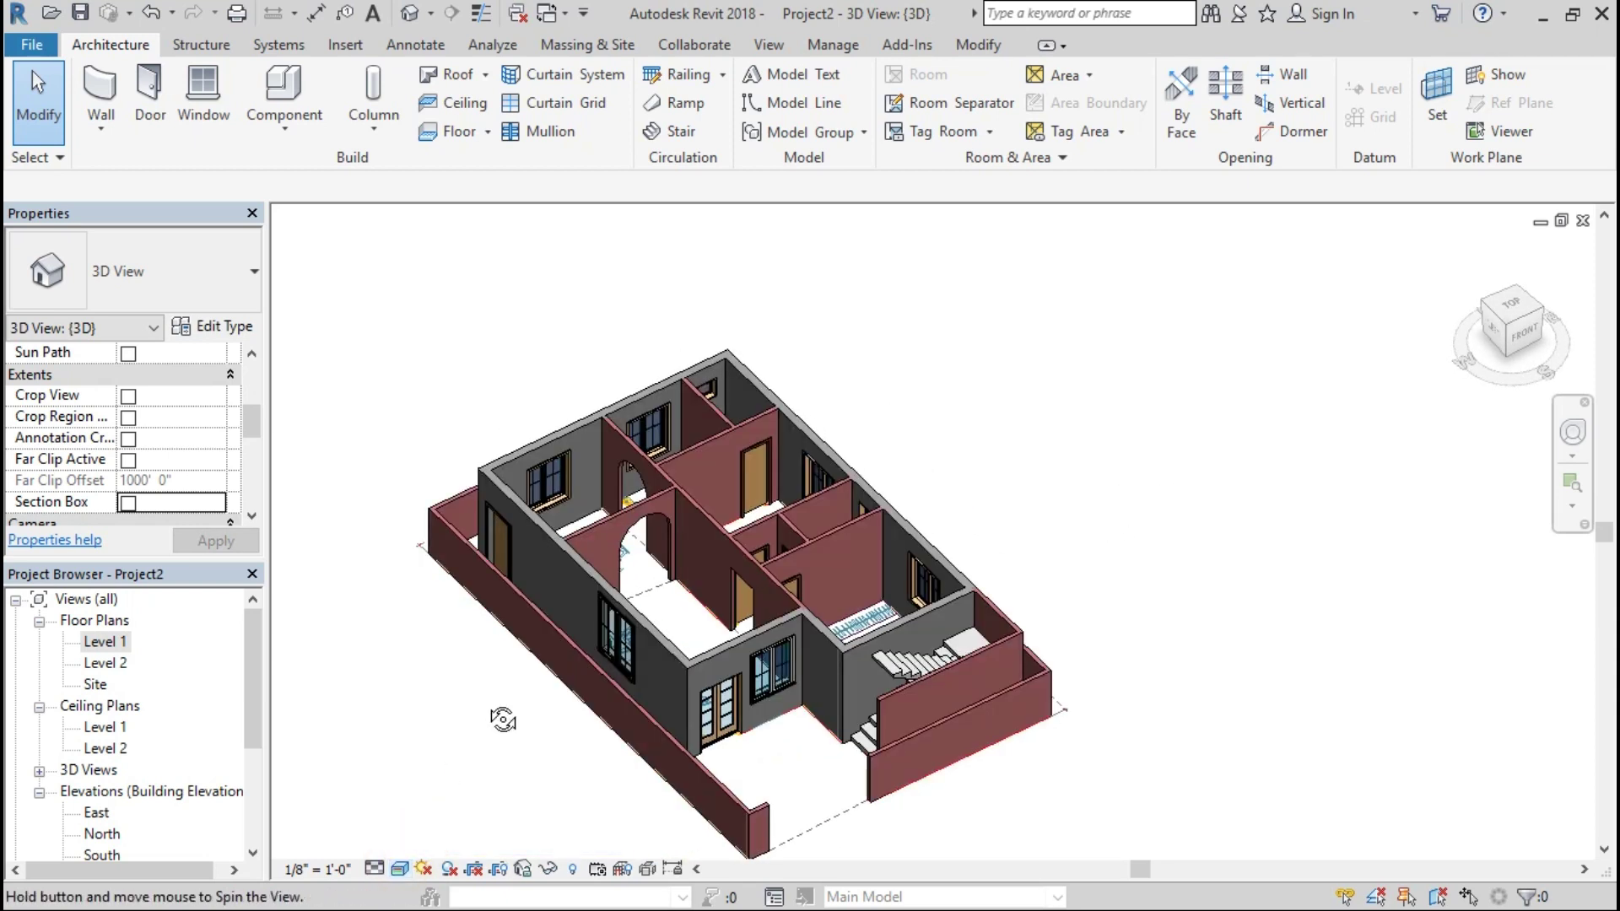
scroll(721, 631, up, 3)
mouse_move(722, 631)
middle_down()
mouse_move(755, 635)
mouse_move(681, 541)
mouse_move(897, 470)
mouse_move(683, 447)
mouse_move(1226, 461)
mouse_move(1331, 481)
mouse_move(1352, 503)
mouse_move(683, 524)
mouse_move(591, 573)
mouse_move(663, 549)
middle_up()
scroll(681, 540, down, 1)
scroll(681, 540, down, 1)
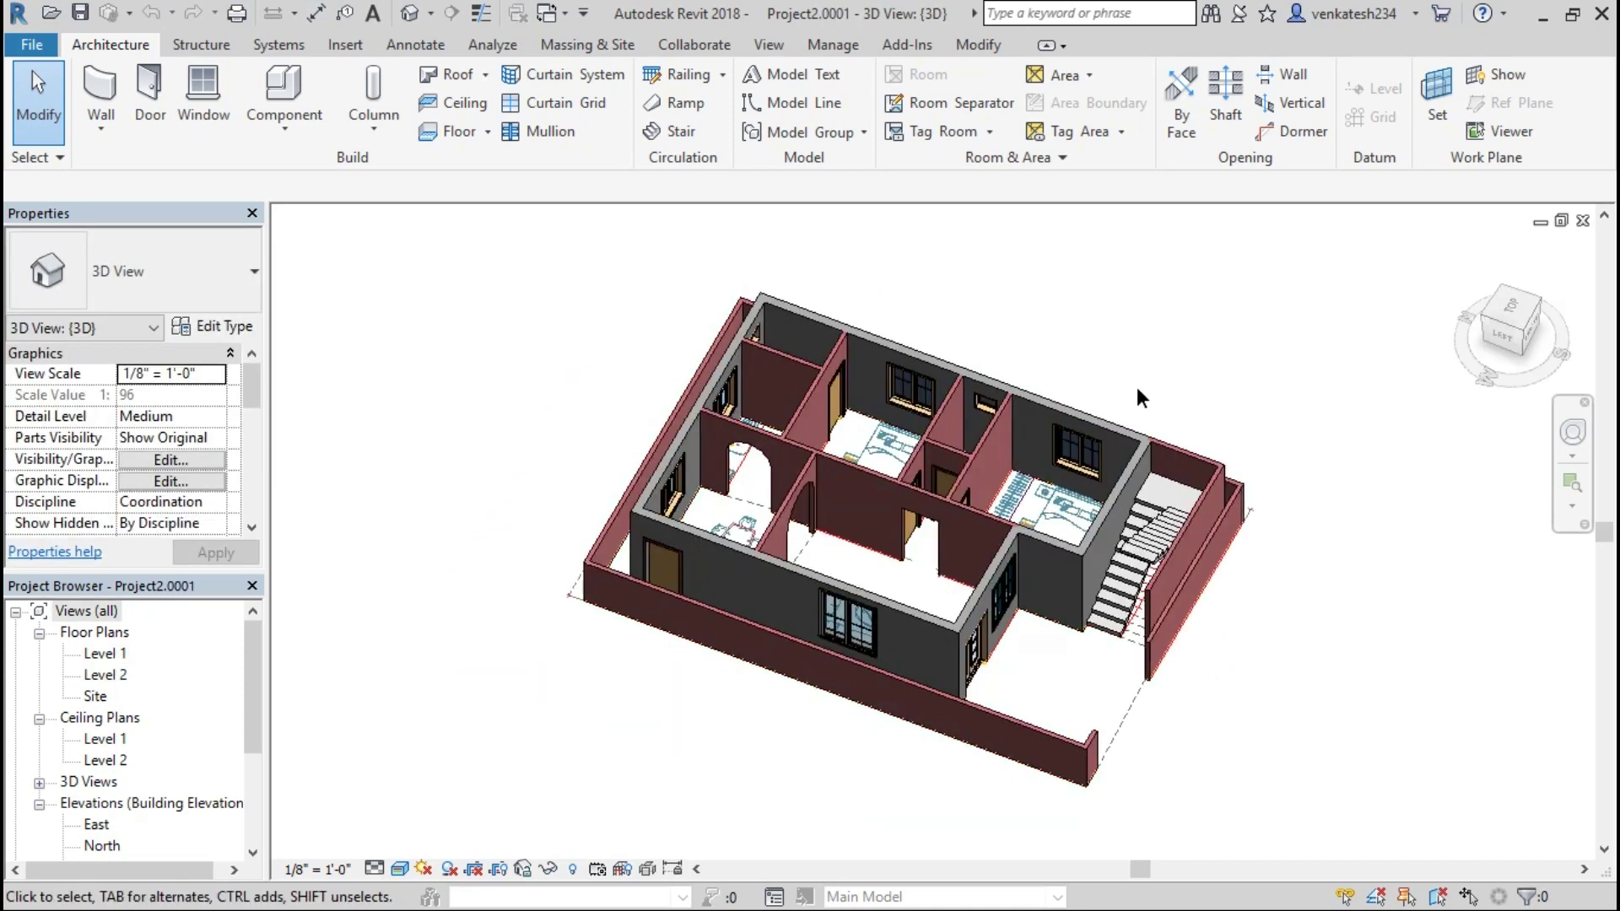
mouse_move(1136, 384)
shift+middle_down()
mouse_move(1031, 397)
mouse_move(1097, 506)
mouse_move(1134, 444)
shift+middle_up()
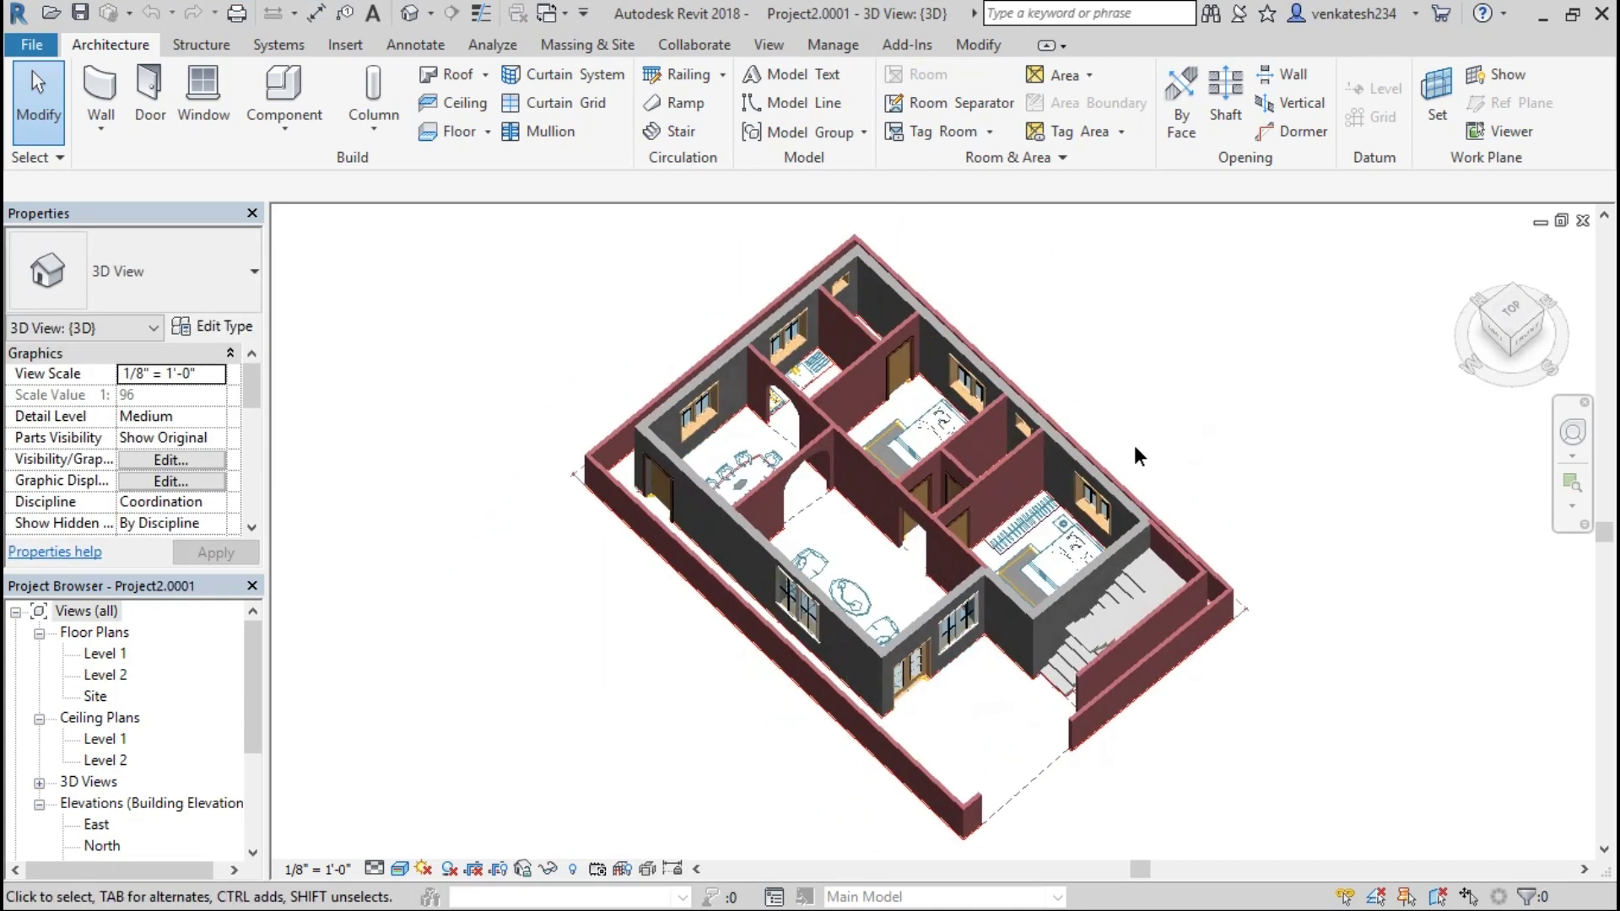
Step: In the Level 1 plan, start an architectural floor with a rectangular boundary sketch
double_click(118, 652)
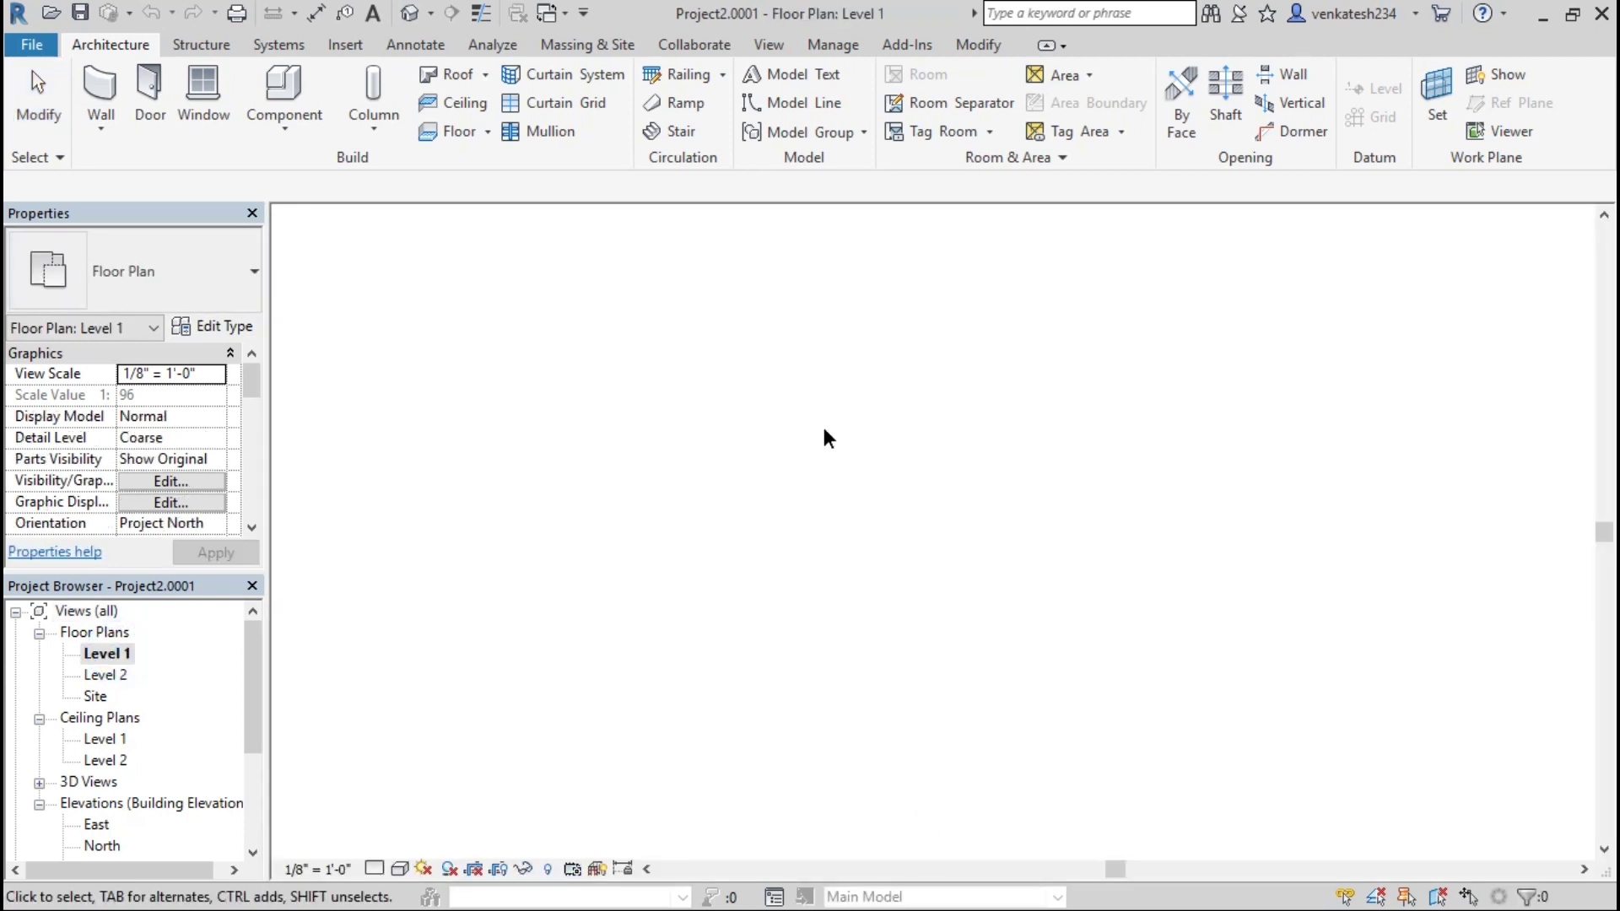
scroll(1236, 423, up, 3)
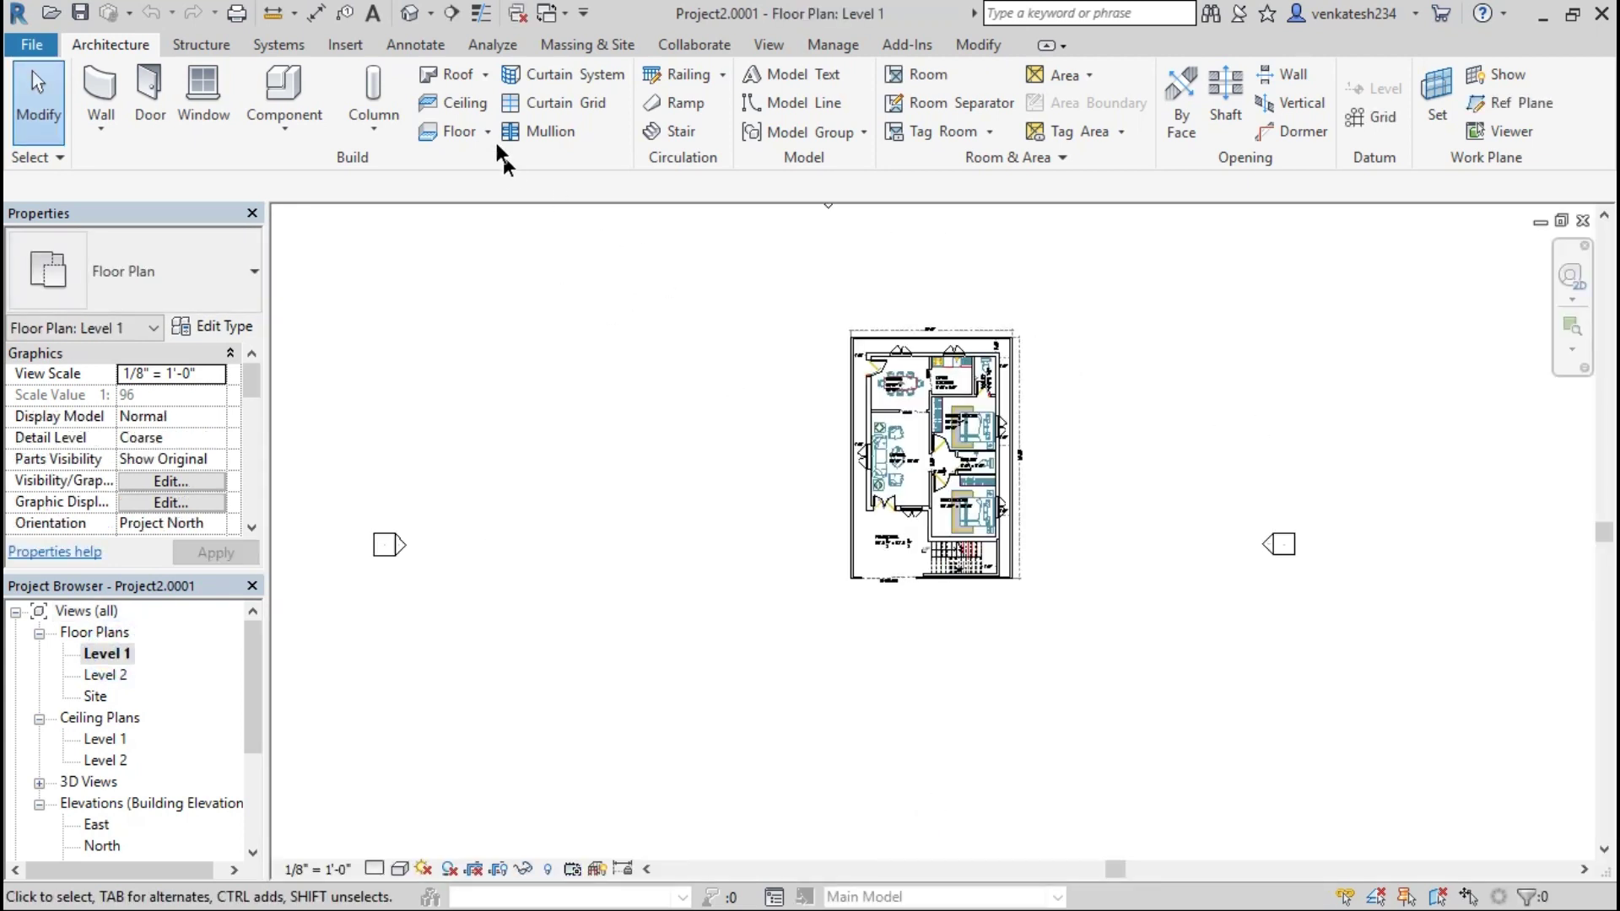
click(487, 131)
click(494, 167)
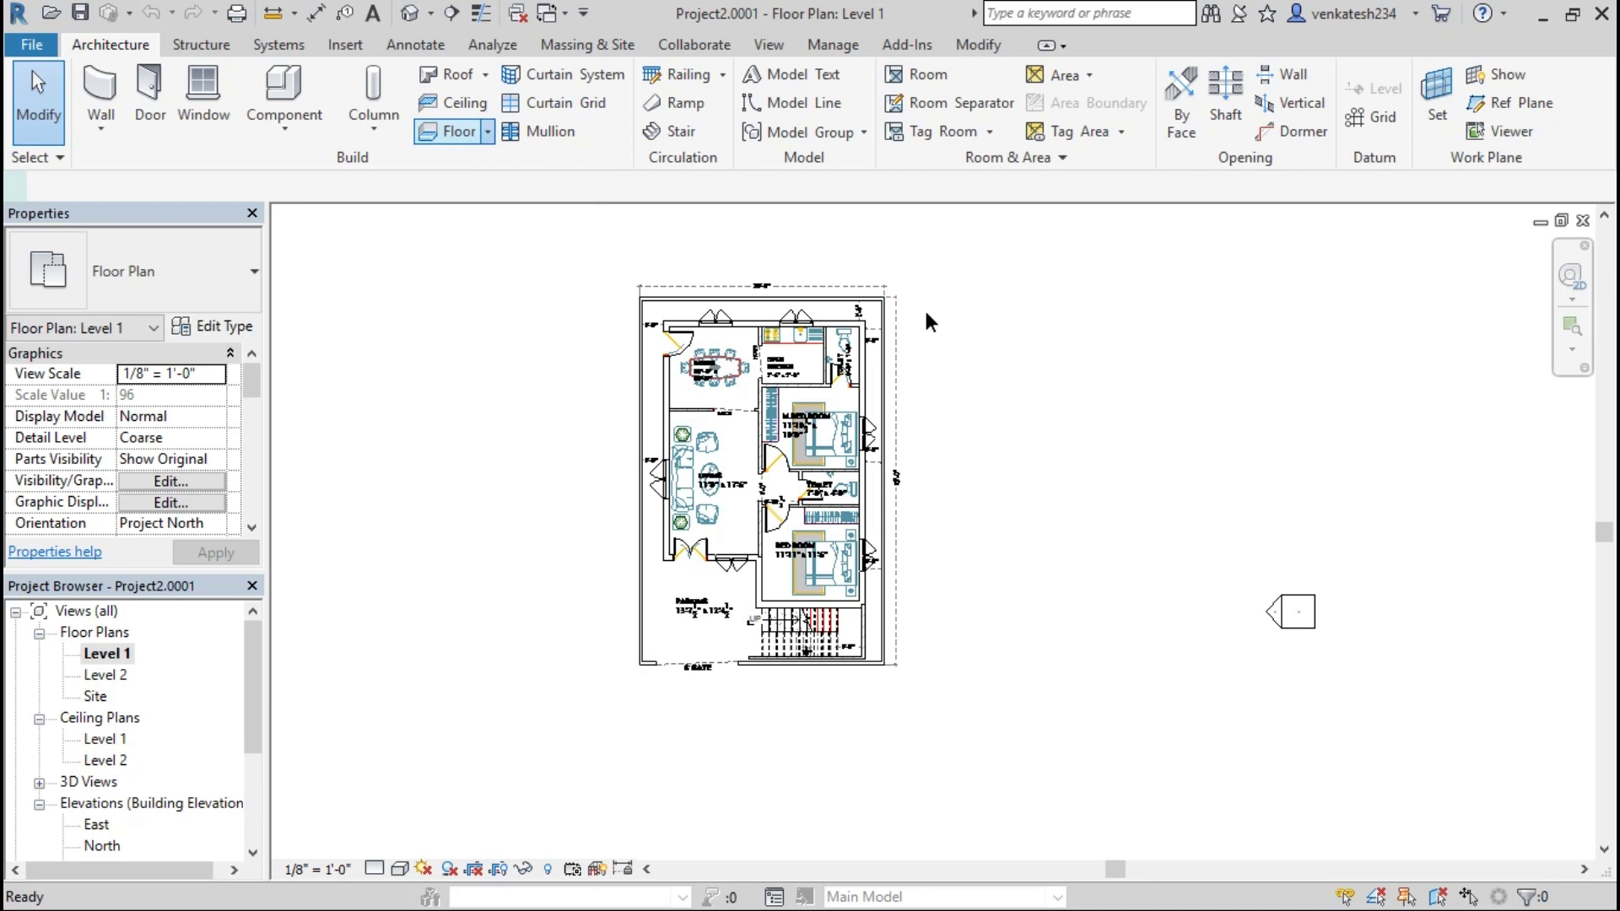
click(1157, 77)
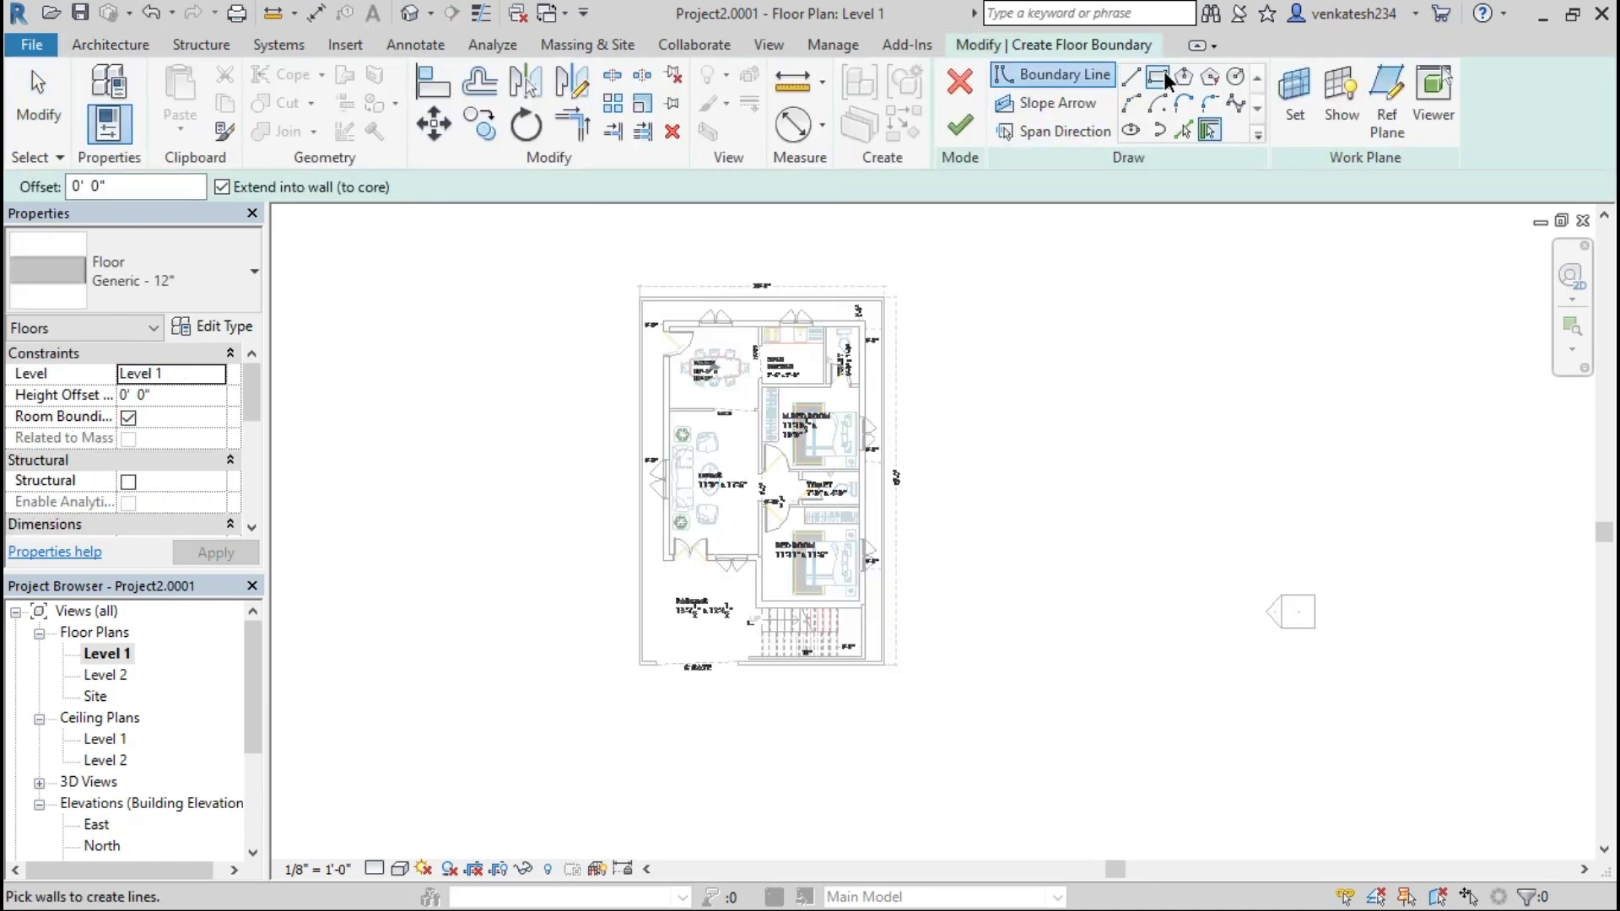
scroll(637, 287, up, 2)
scroll(650, 312, up, 3)
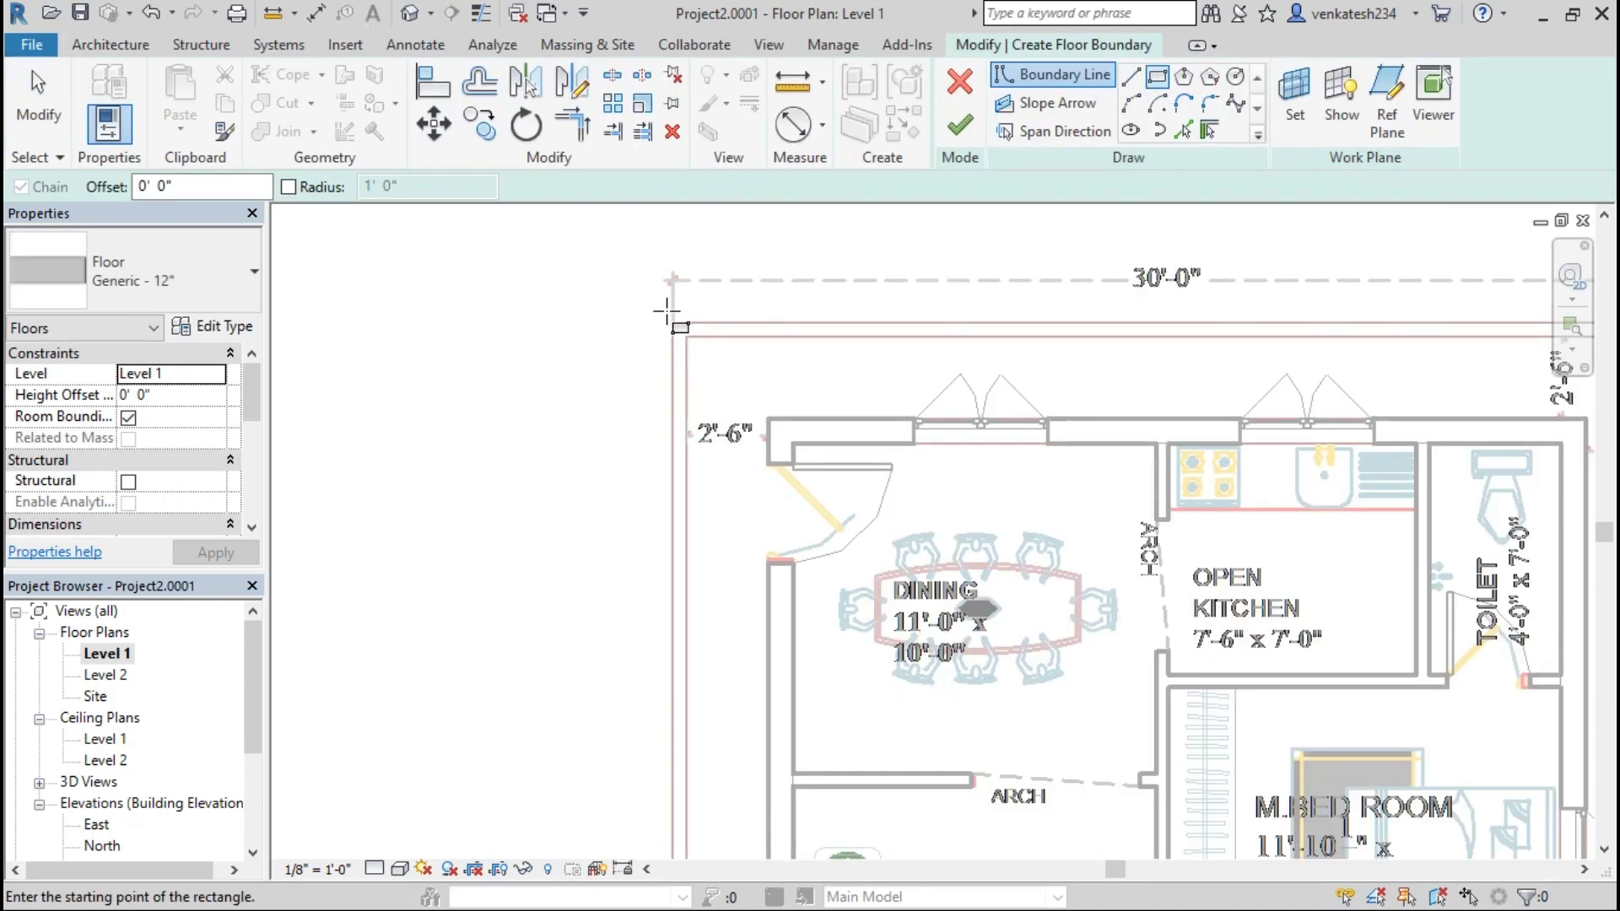
scroll(669, 317, up, 1)
Step: Draw the boundary from the top-left to bottom-right wall corners and finish the floor
click(678, 328)
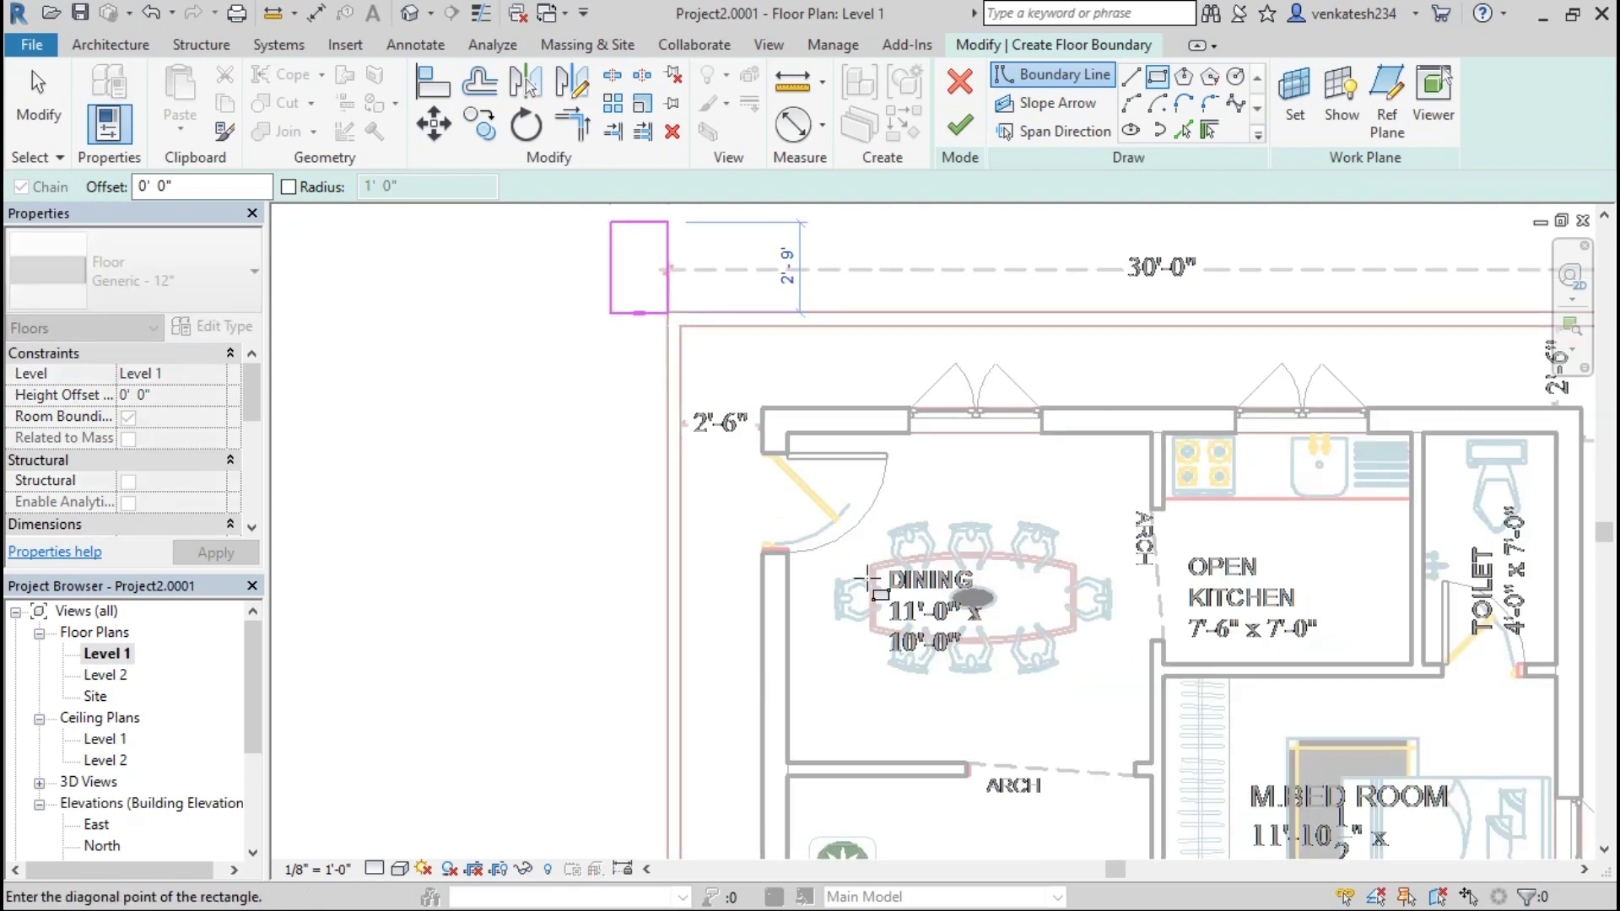
scroll(844, 506, down, 4)
middle_drag(828, 318, 591, 211)
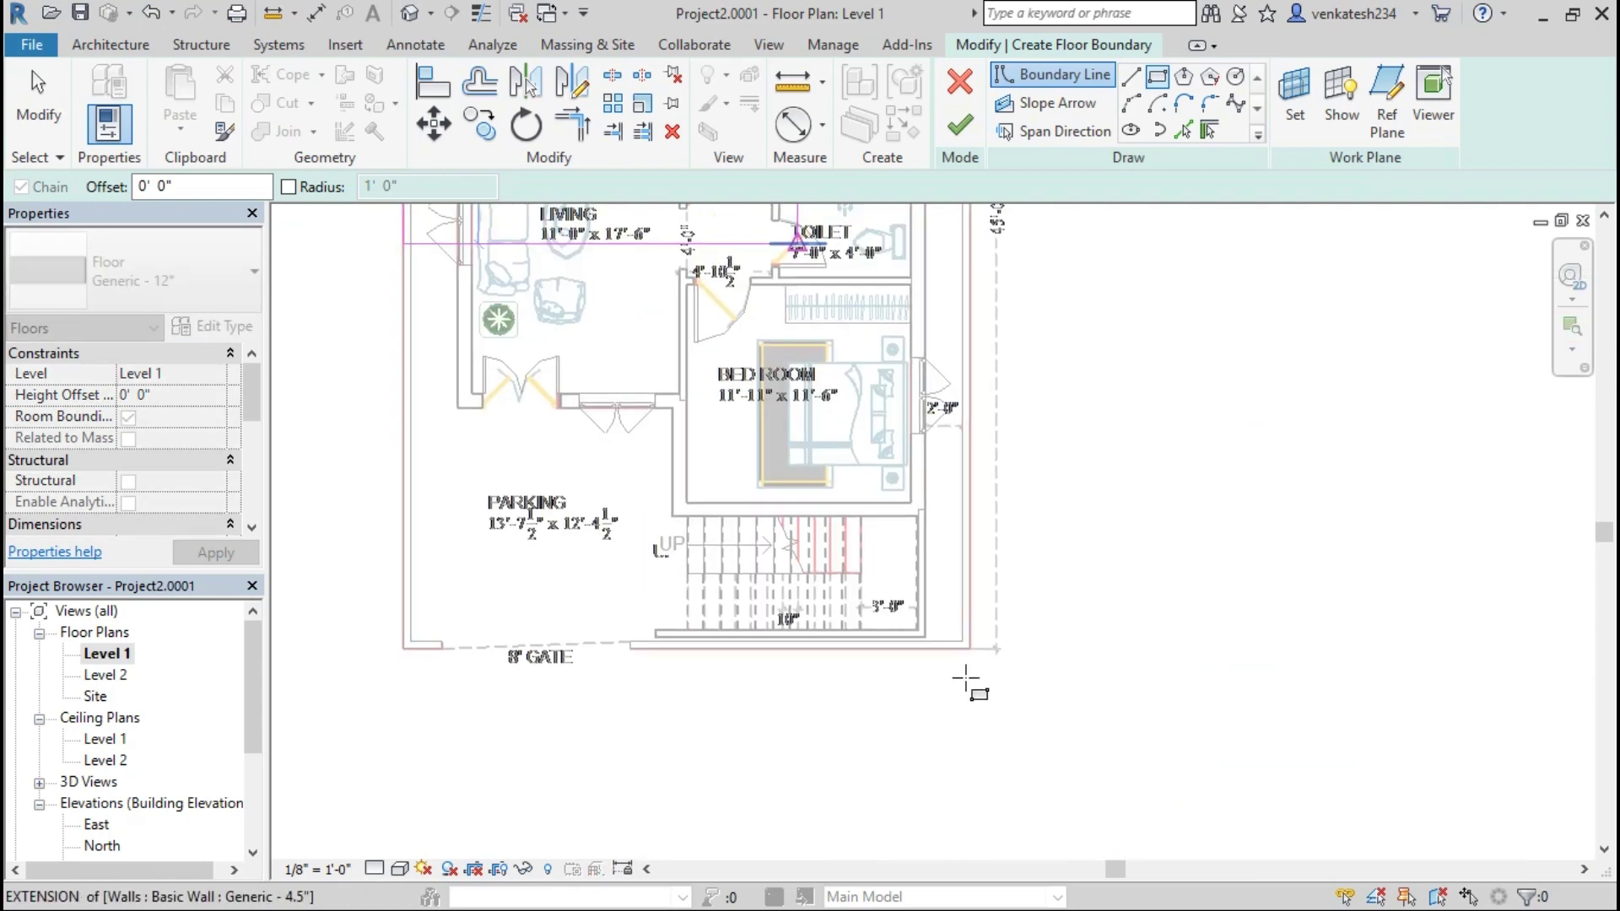
click(996, 667)
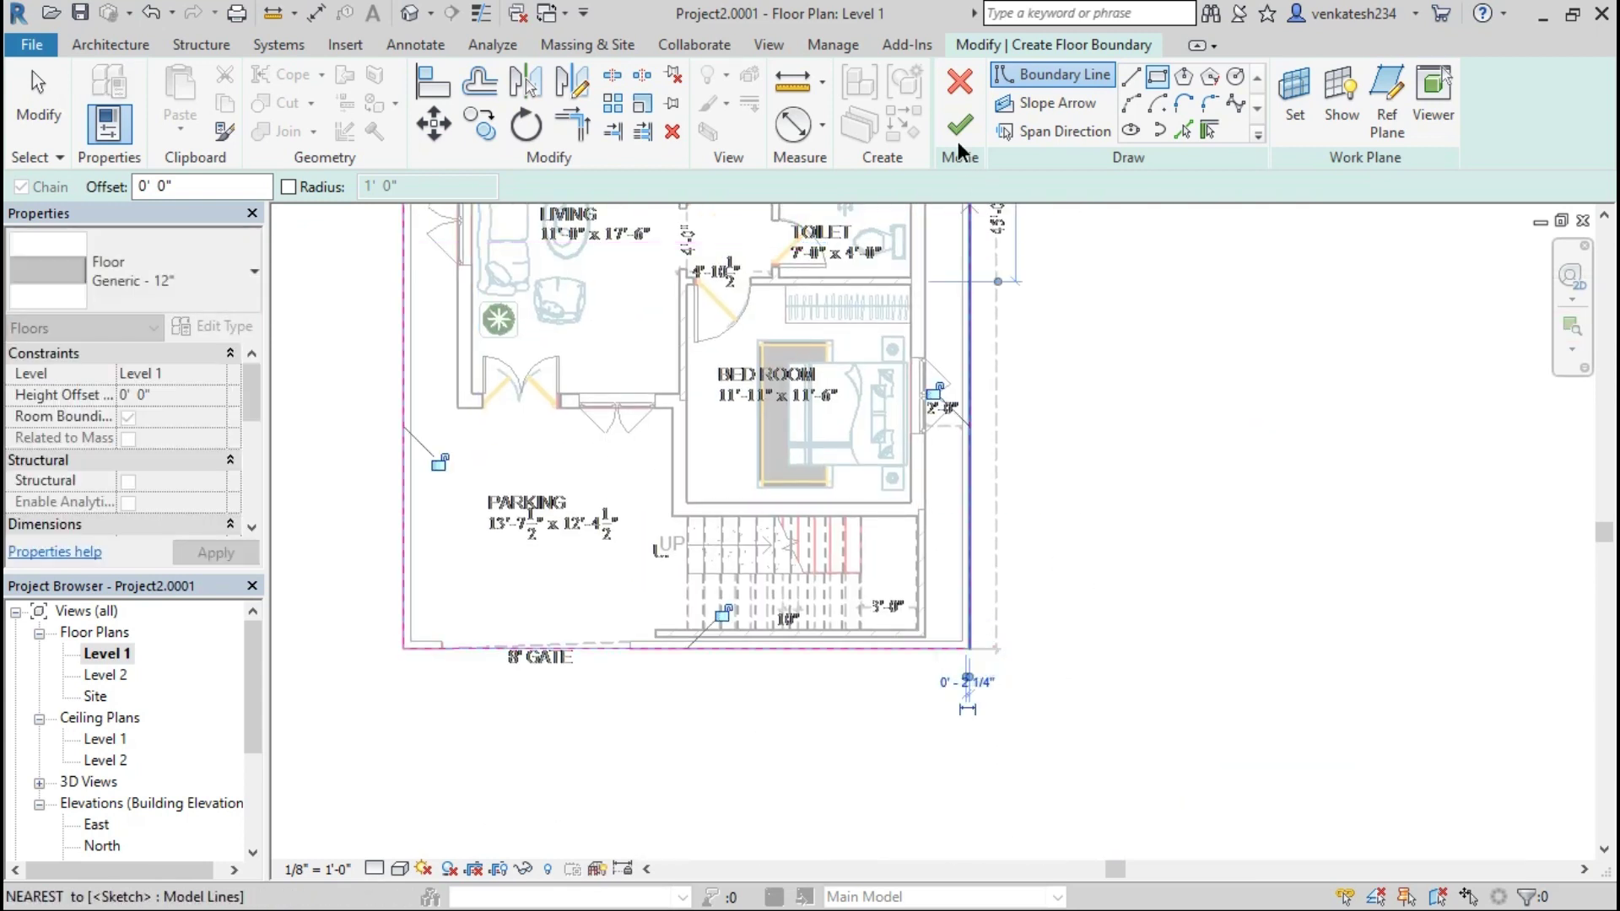
click(959, 126)
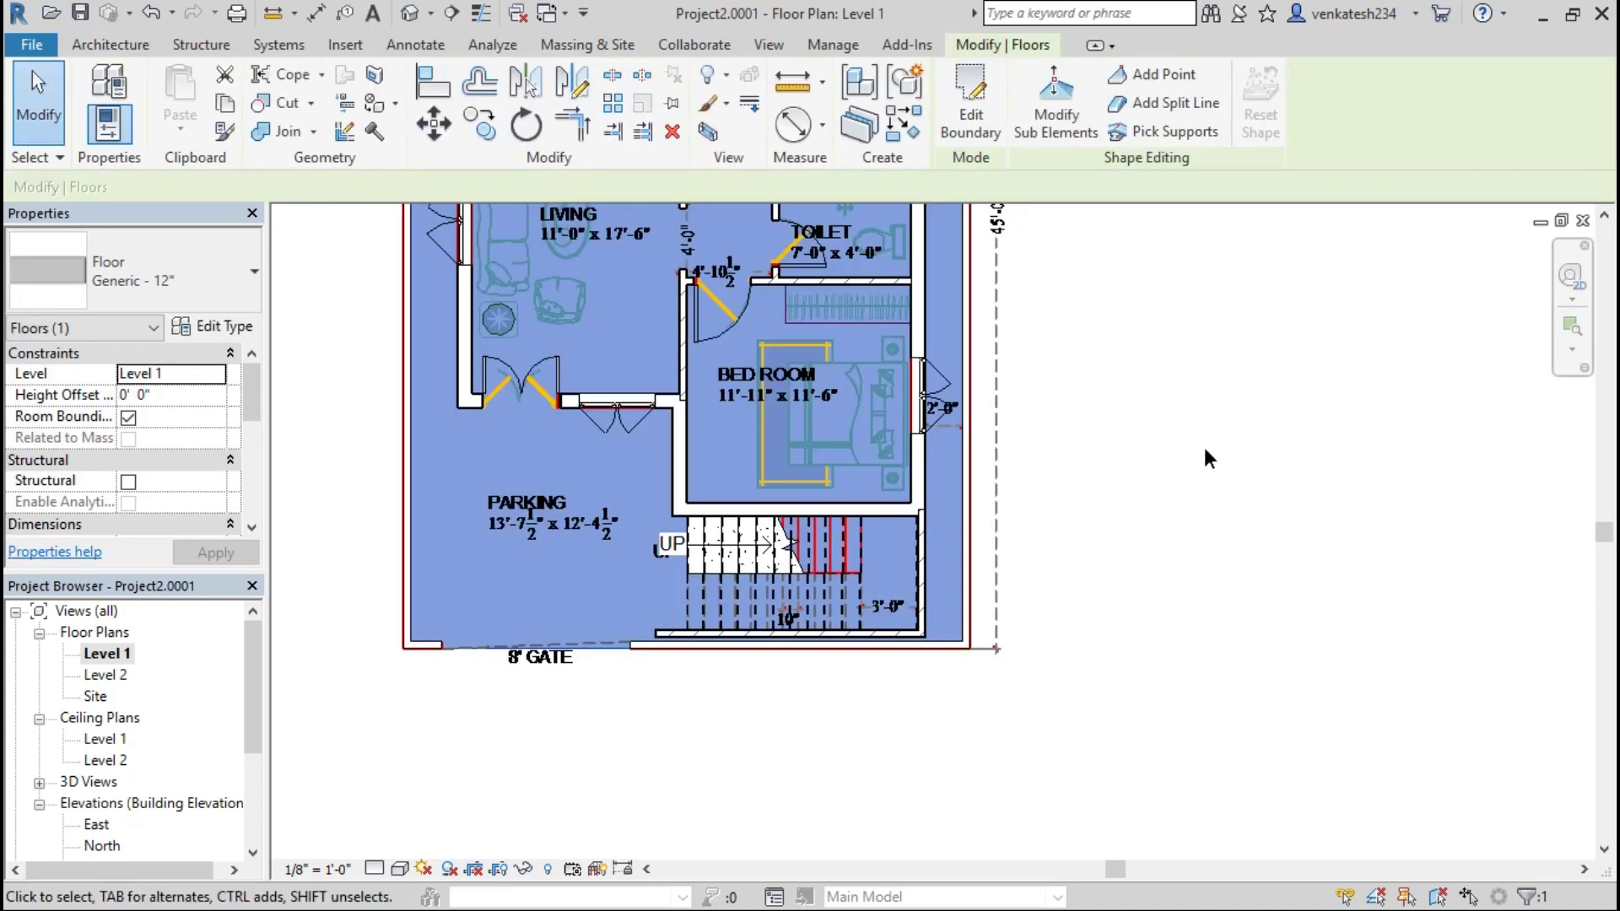
click(1204, 457)
Step: Load the Table-Dining Round w Chairs family from Furniture > Tables and place it in the dining room
key(z)
key(f)
scroll(1091, 388, up, 4)
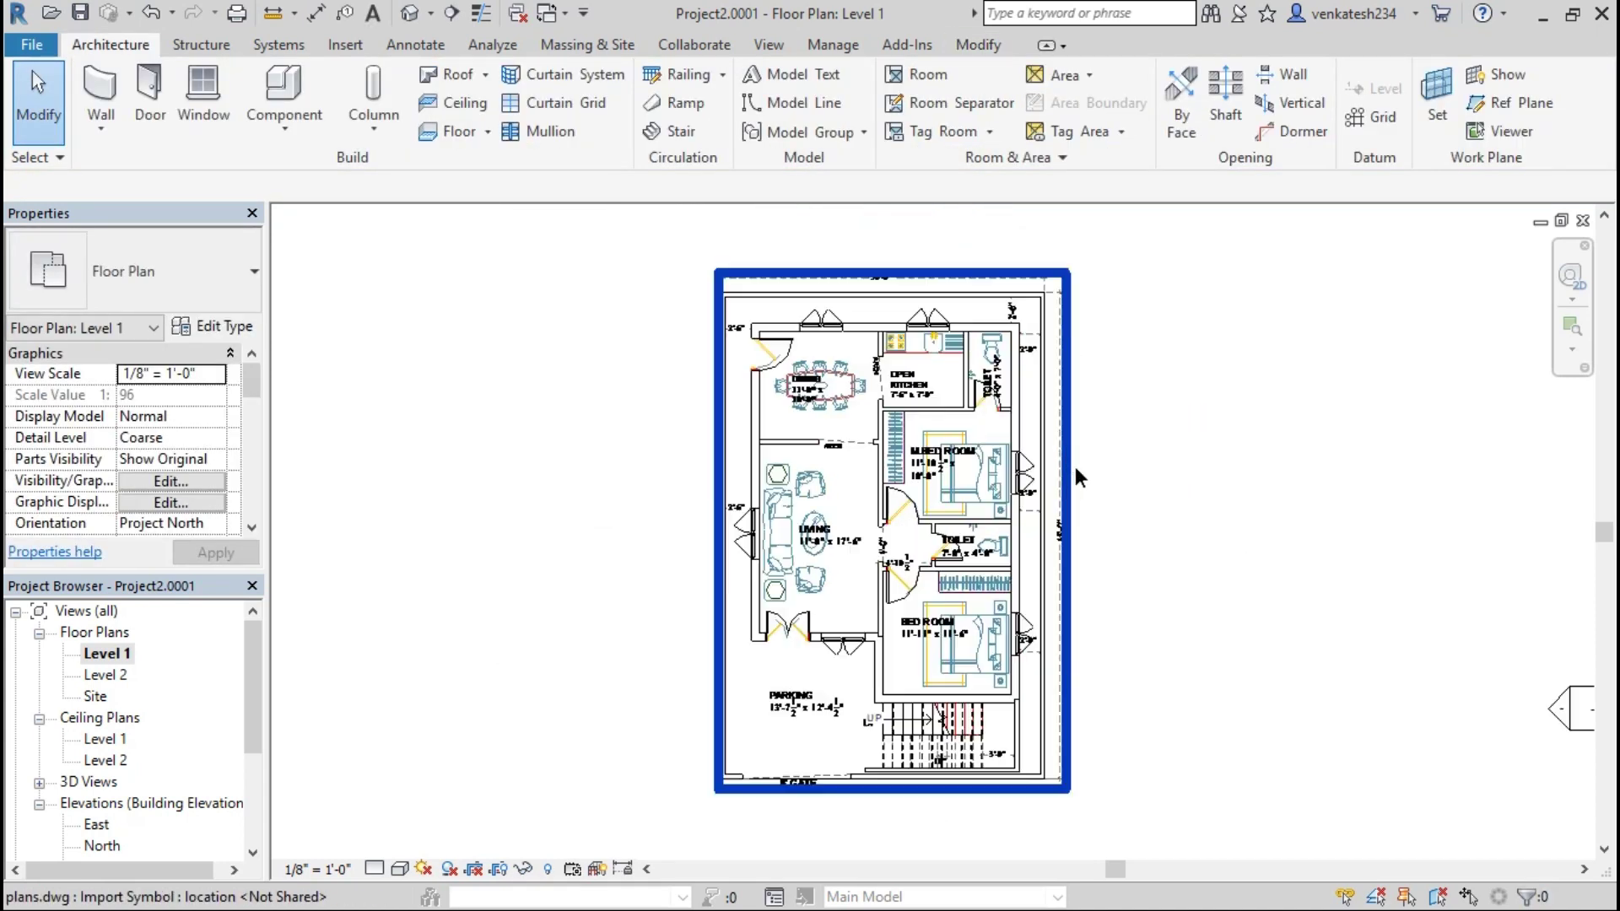
scroll(1075, 467, up, 2)
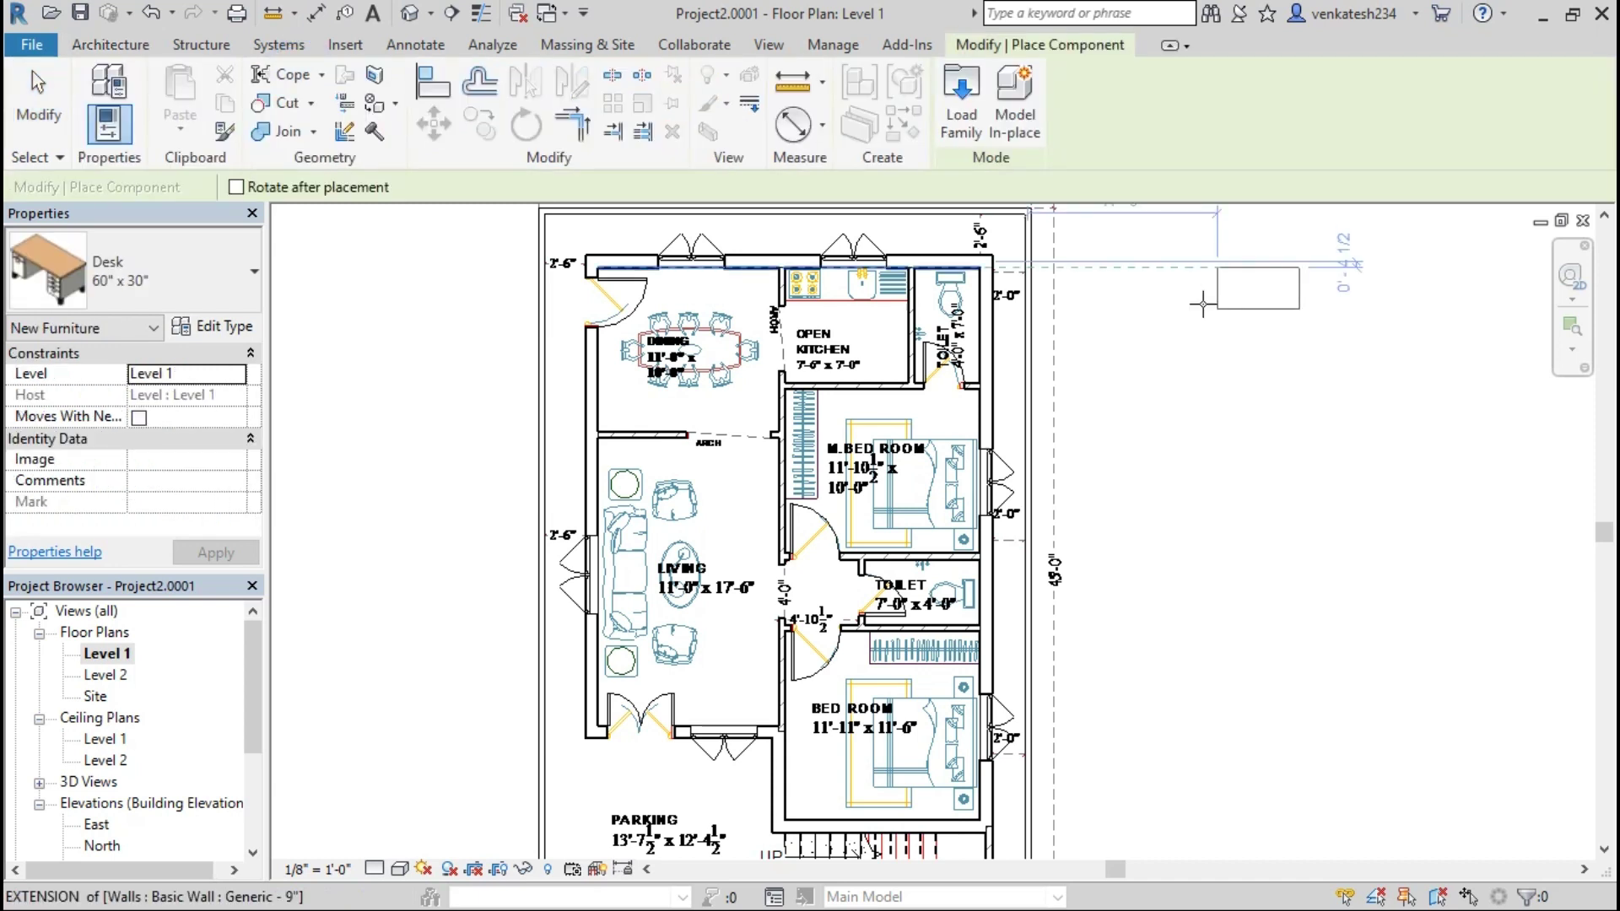
click(959, 110)
double_click(859, 575)
double_click(928, 371)
click(931, 373)
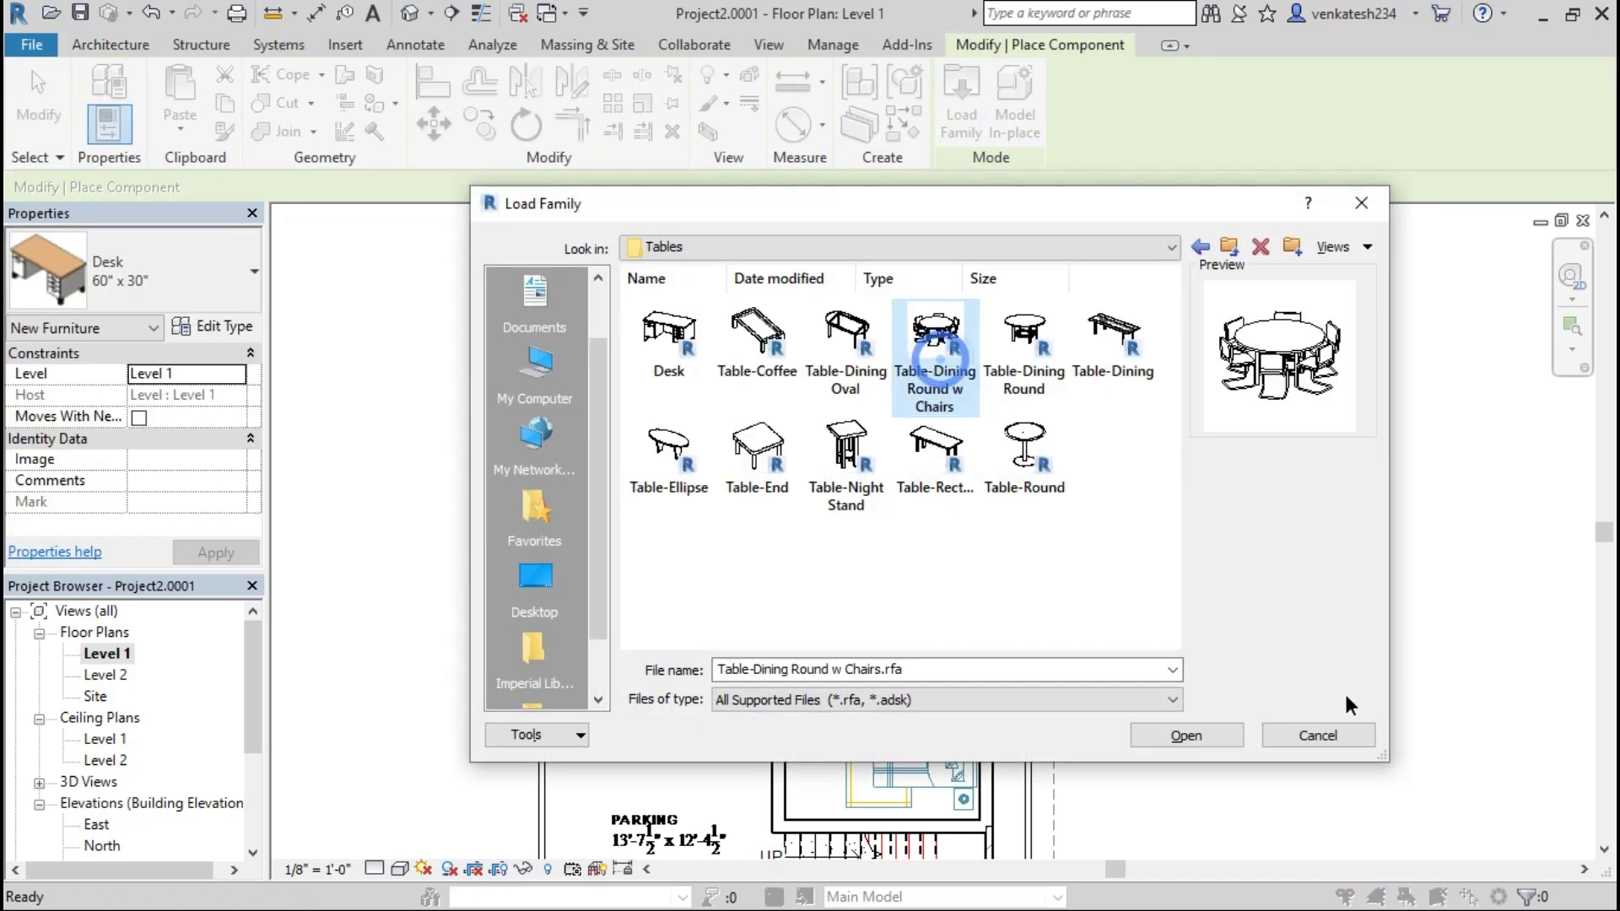
key(Return)
click(181, 263)
scroll(724, 329, up, 2)
scroll(724, 329, up, 2)
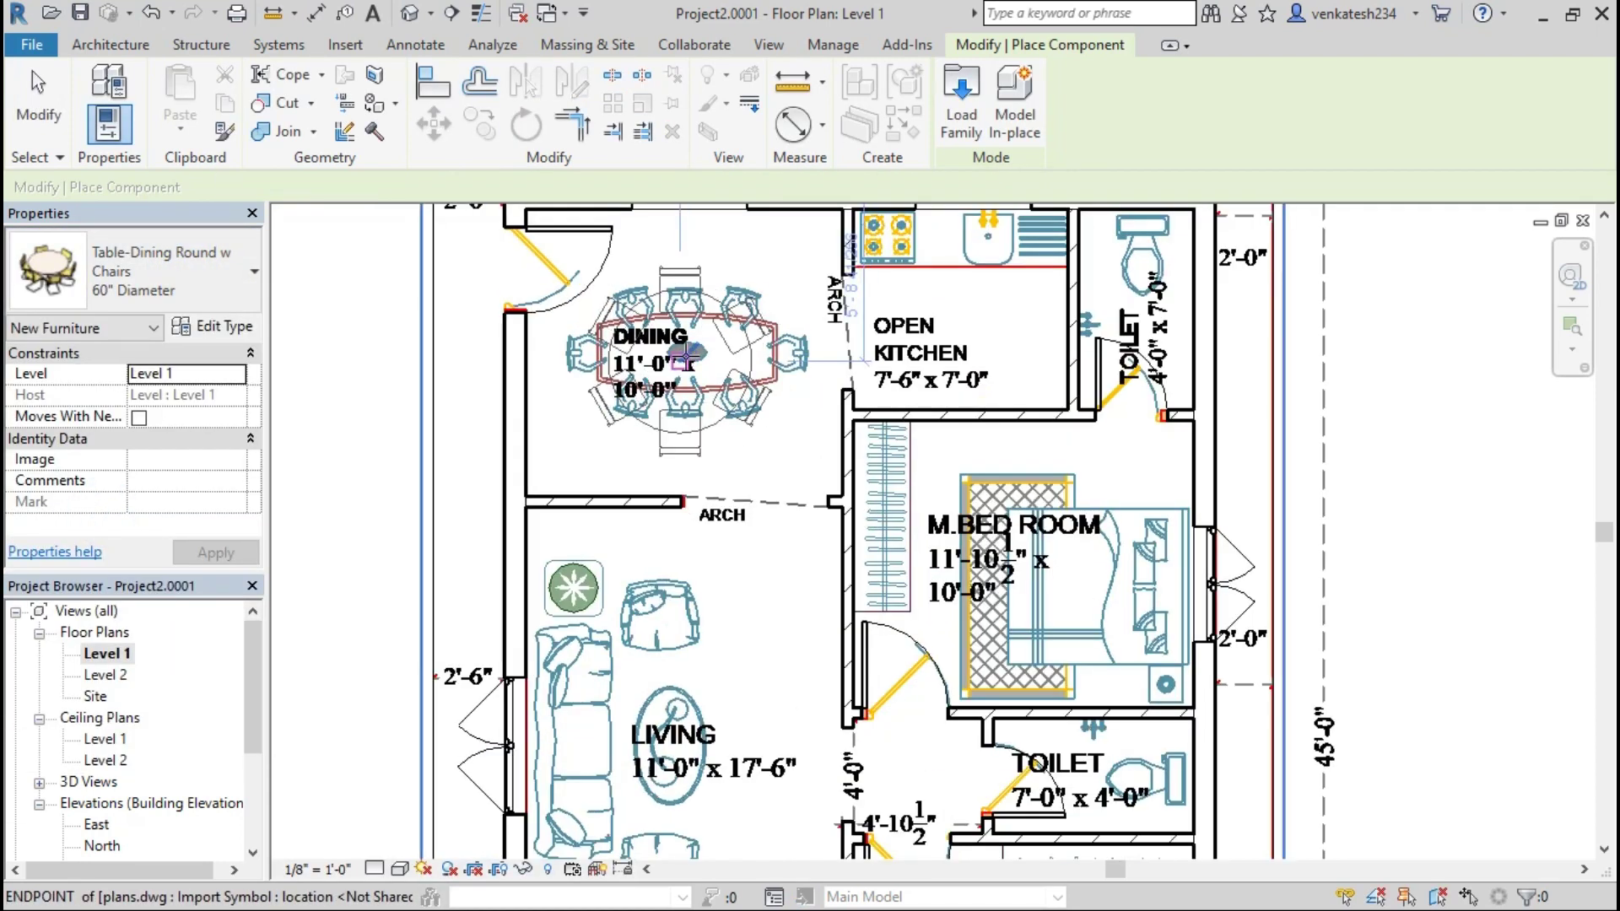
Step: Load the Kitchenette-Small family from Specialty Equipment > Domestic
click(964, 120)
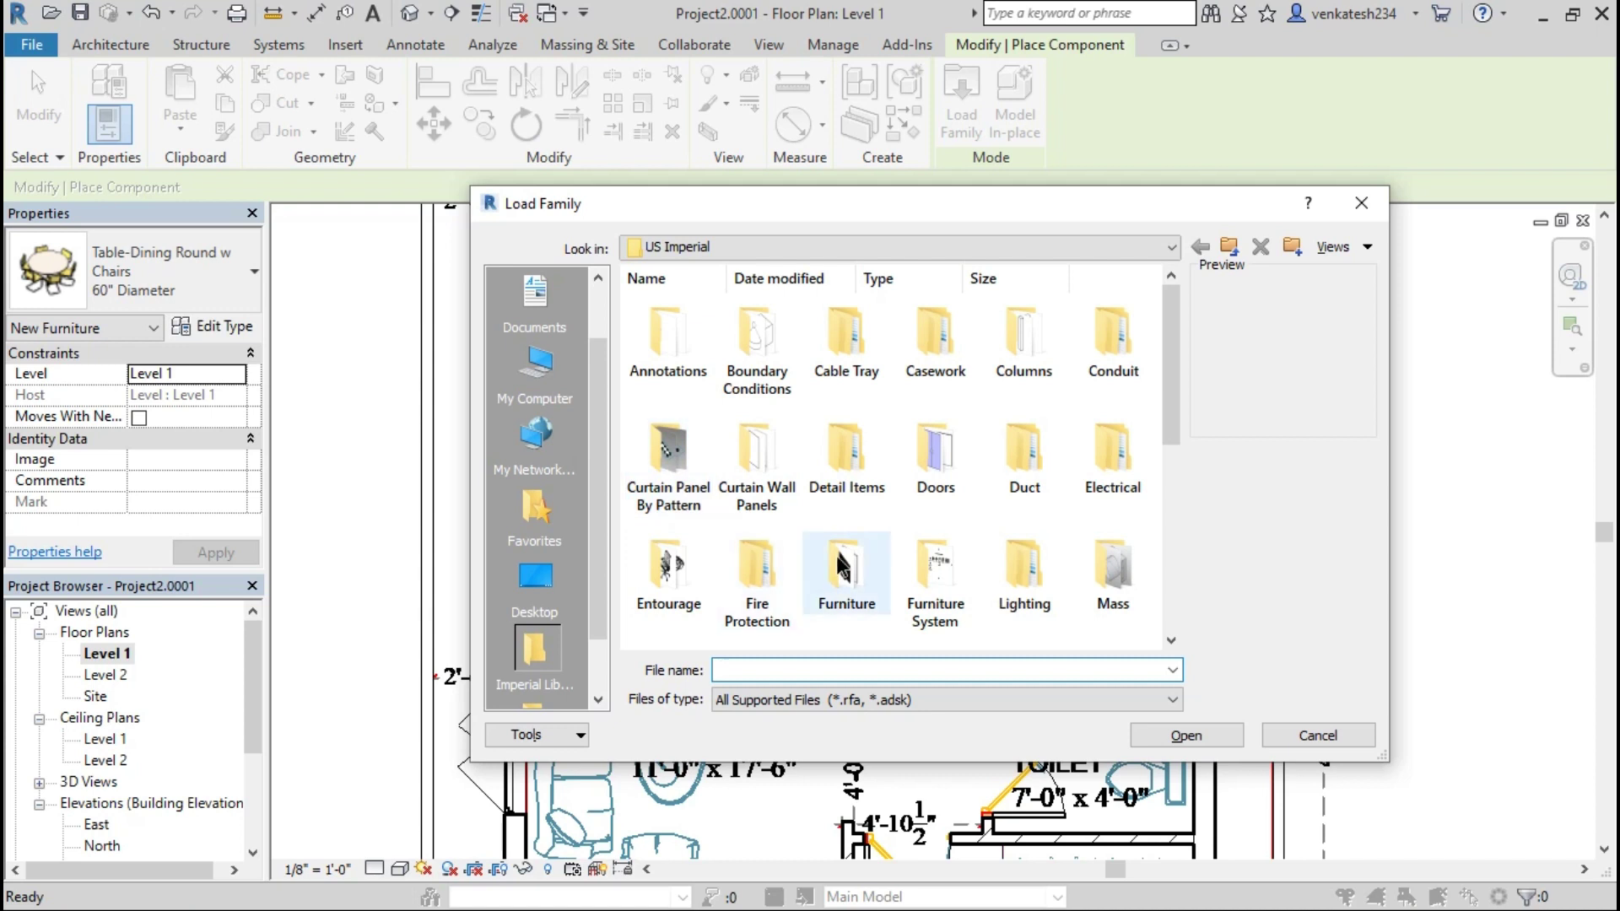
scroll(842, 567, down, 2)
scroll(853, 610, down, 2)
double_click(848, 460)
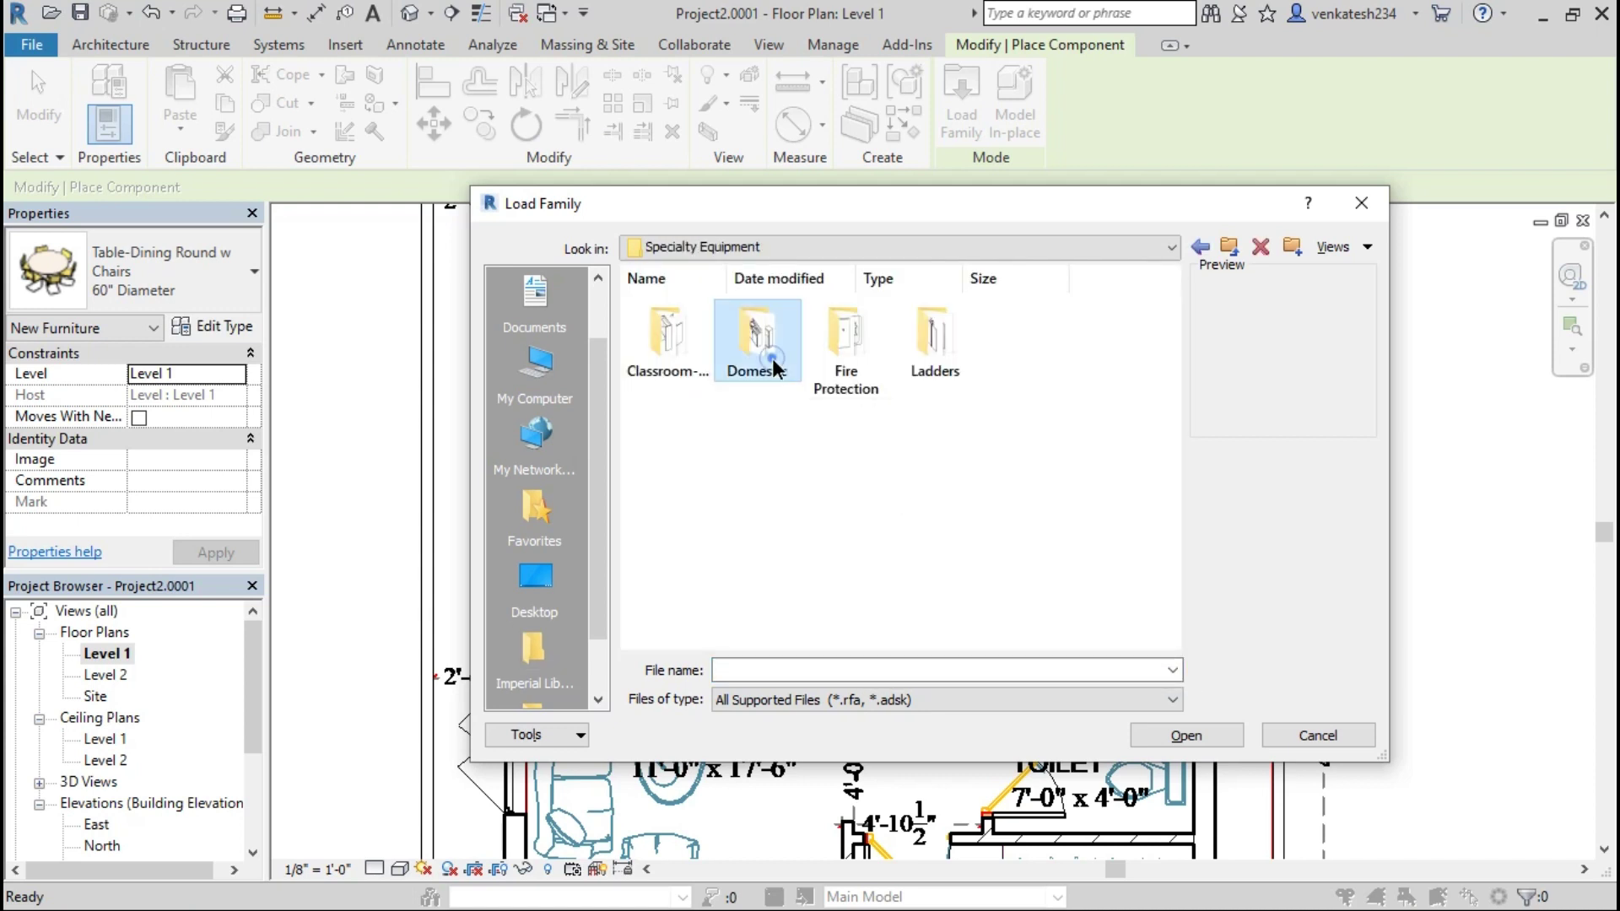
click(903, 346)
click(1023, 346)
click(1186, 734)
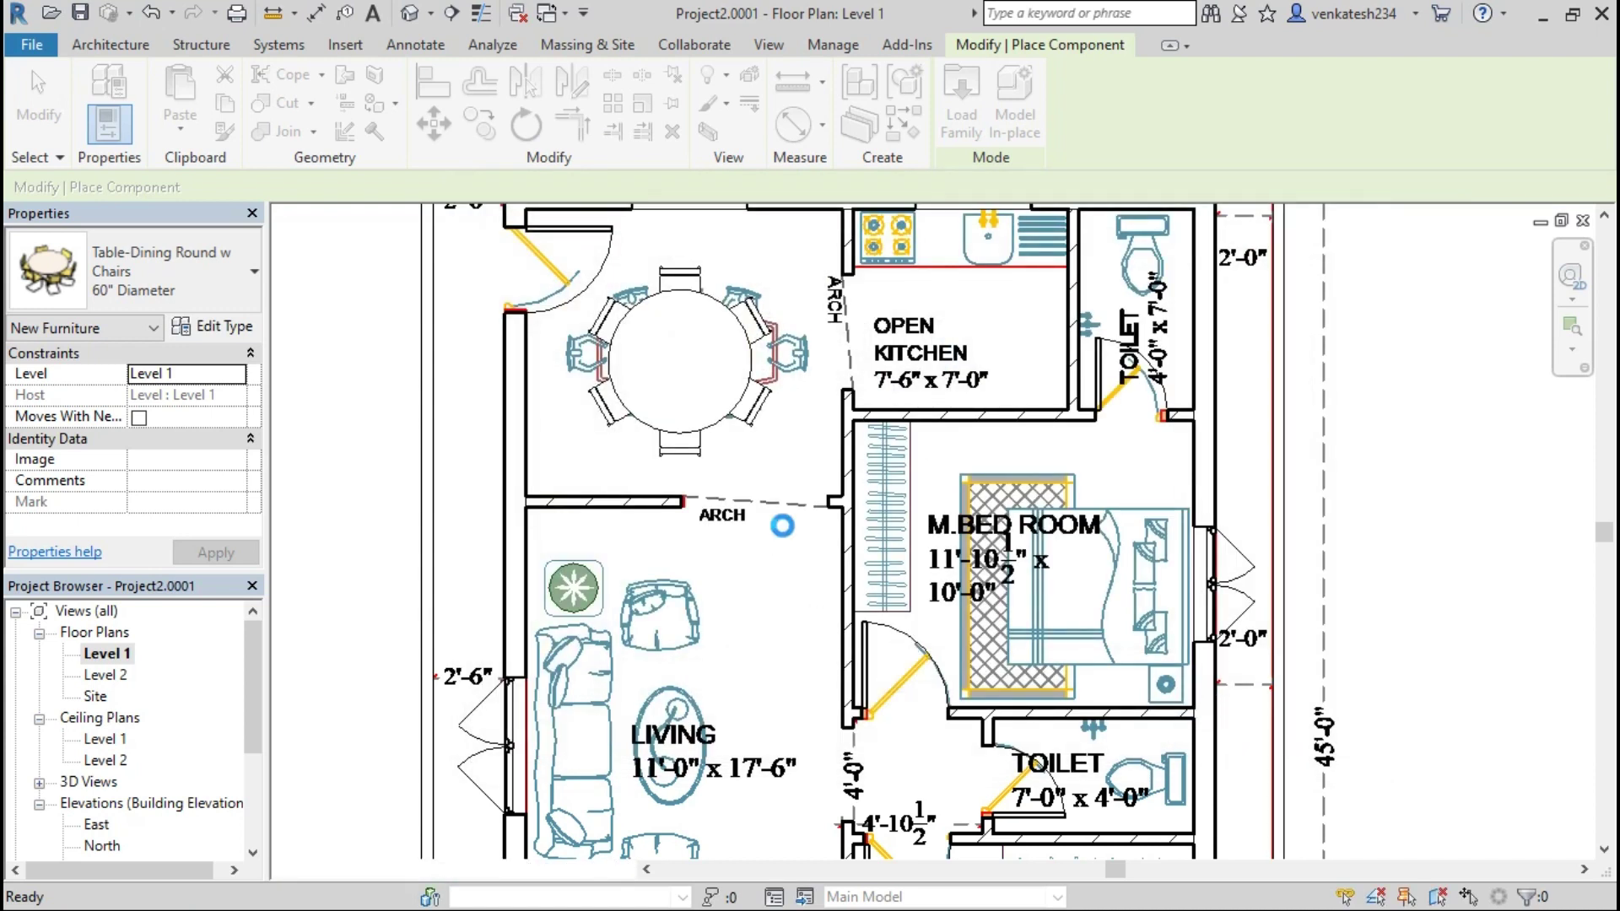
Step: Place the Kitchenette-Small against the kitchen's top wall
middle_drag(991, 374, 967, 453)
scroll(904, 318, up, 2)
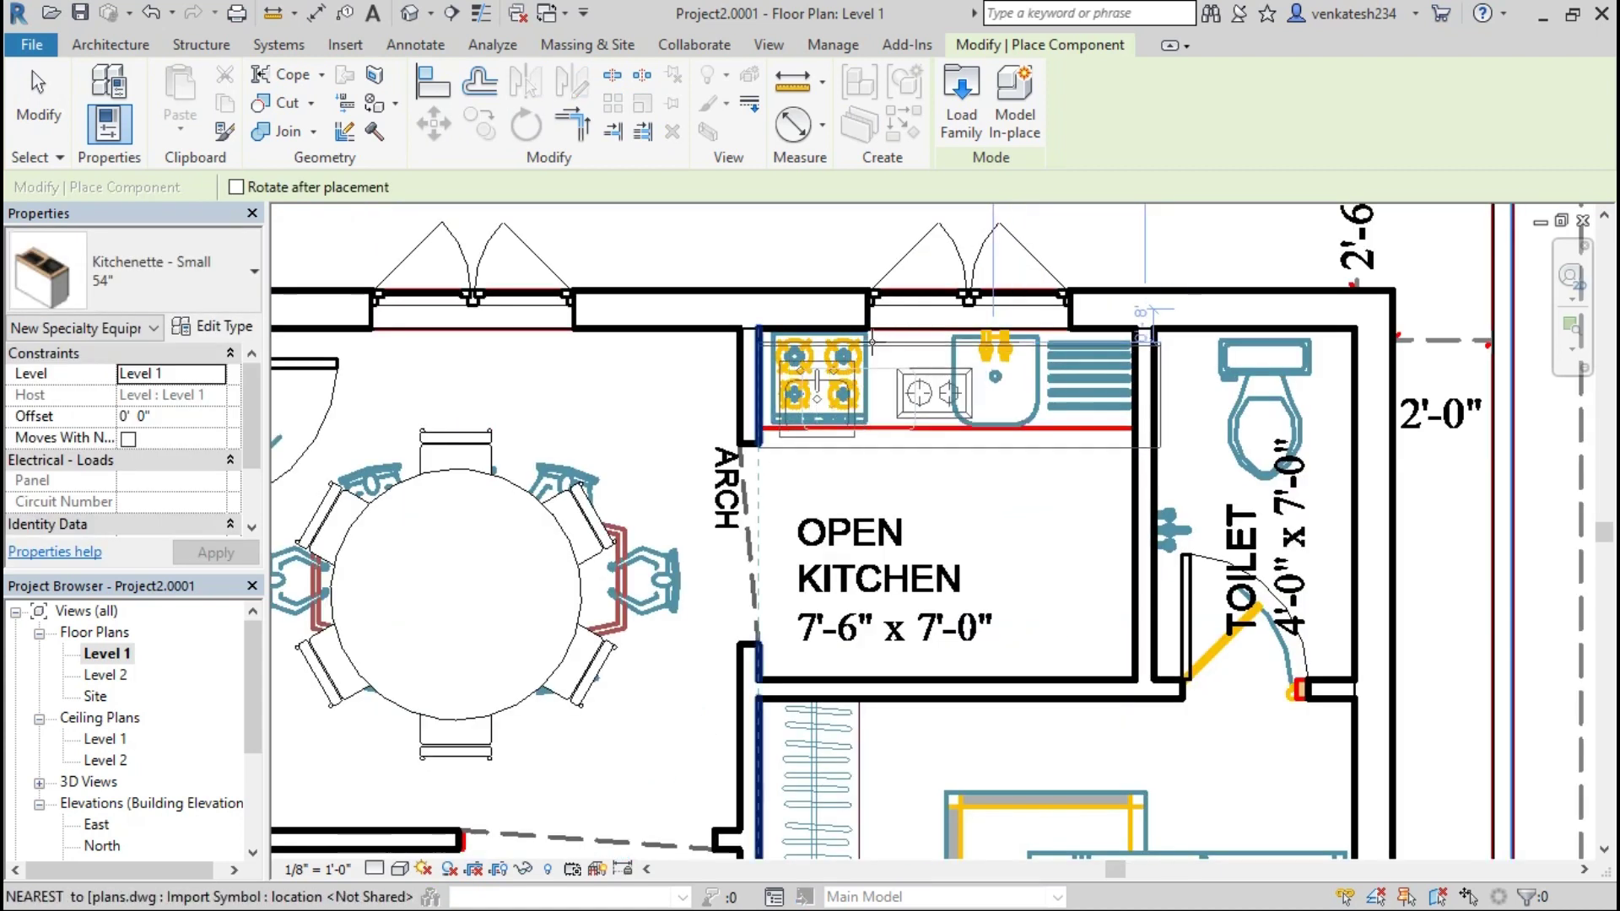
click(886, 336)
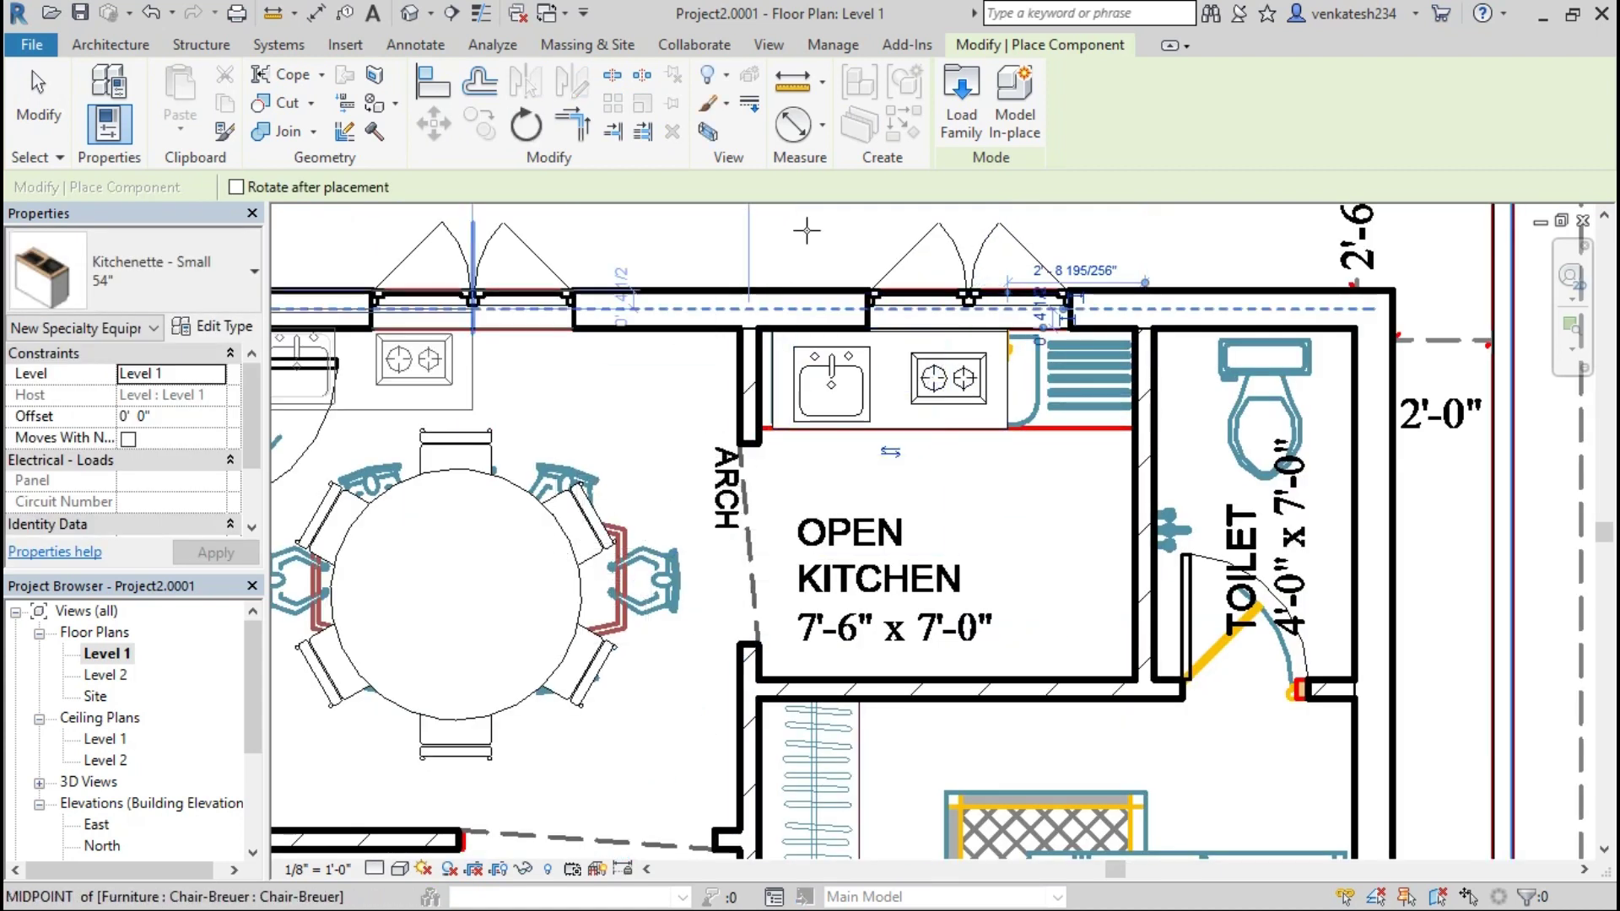
Step: Load the Water Closet - Flush Tank family from Plumbing > Fixtures > Water Closets
click(962, 109)
double_click(1035, 534)
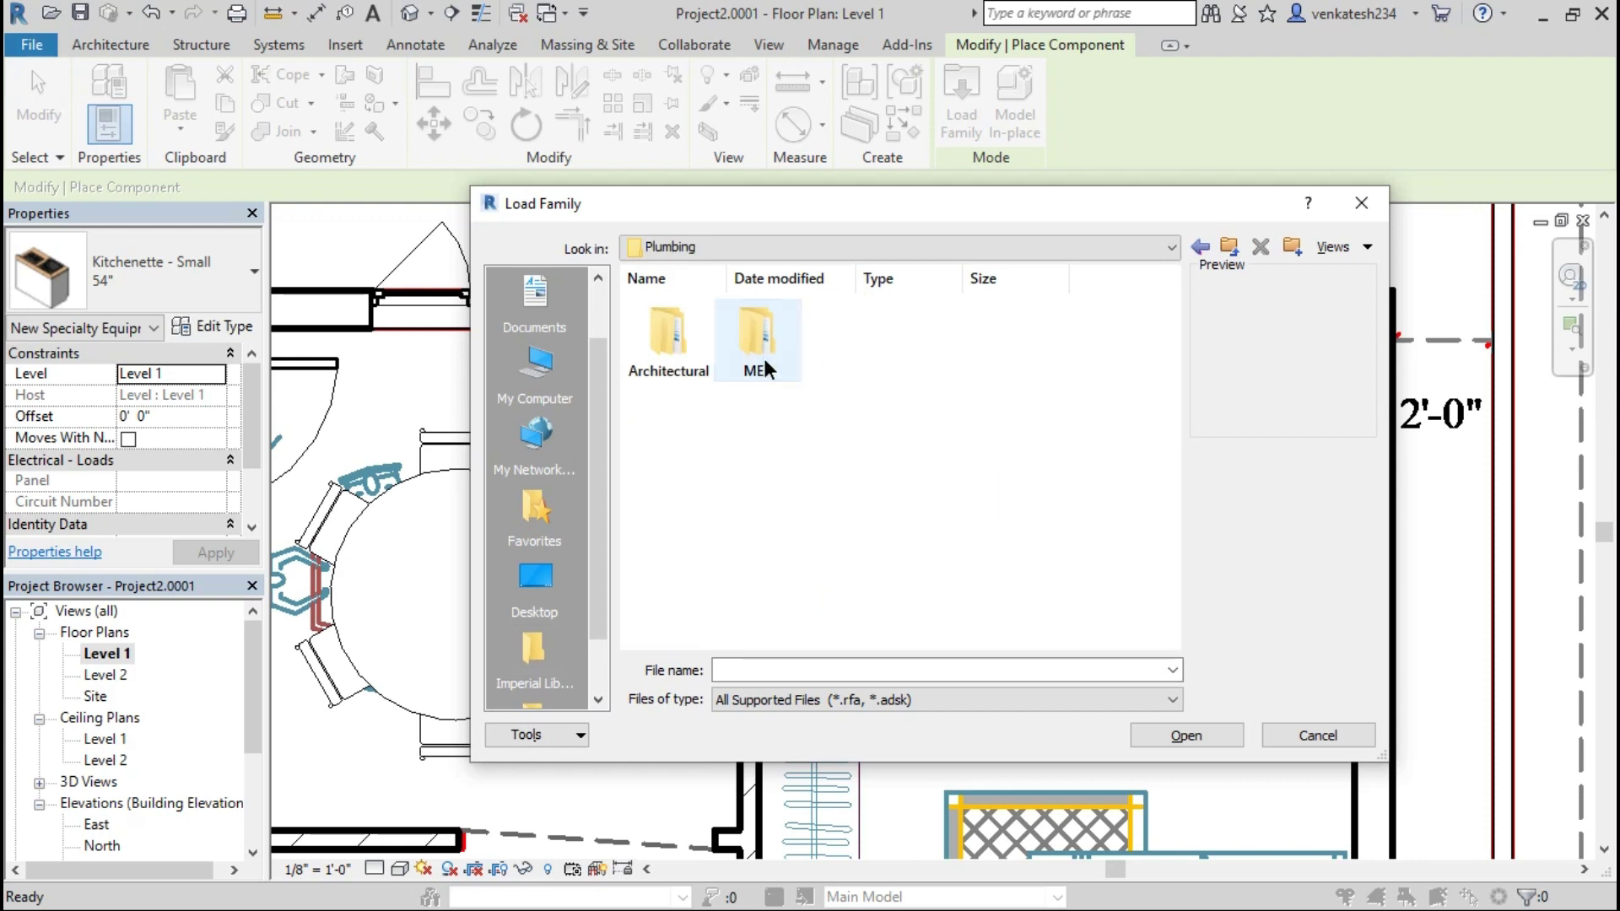
double_click(743, 321)
double_click(1038, 473)
click(756, 341)
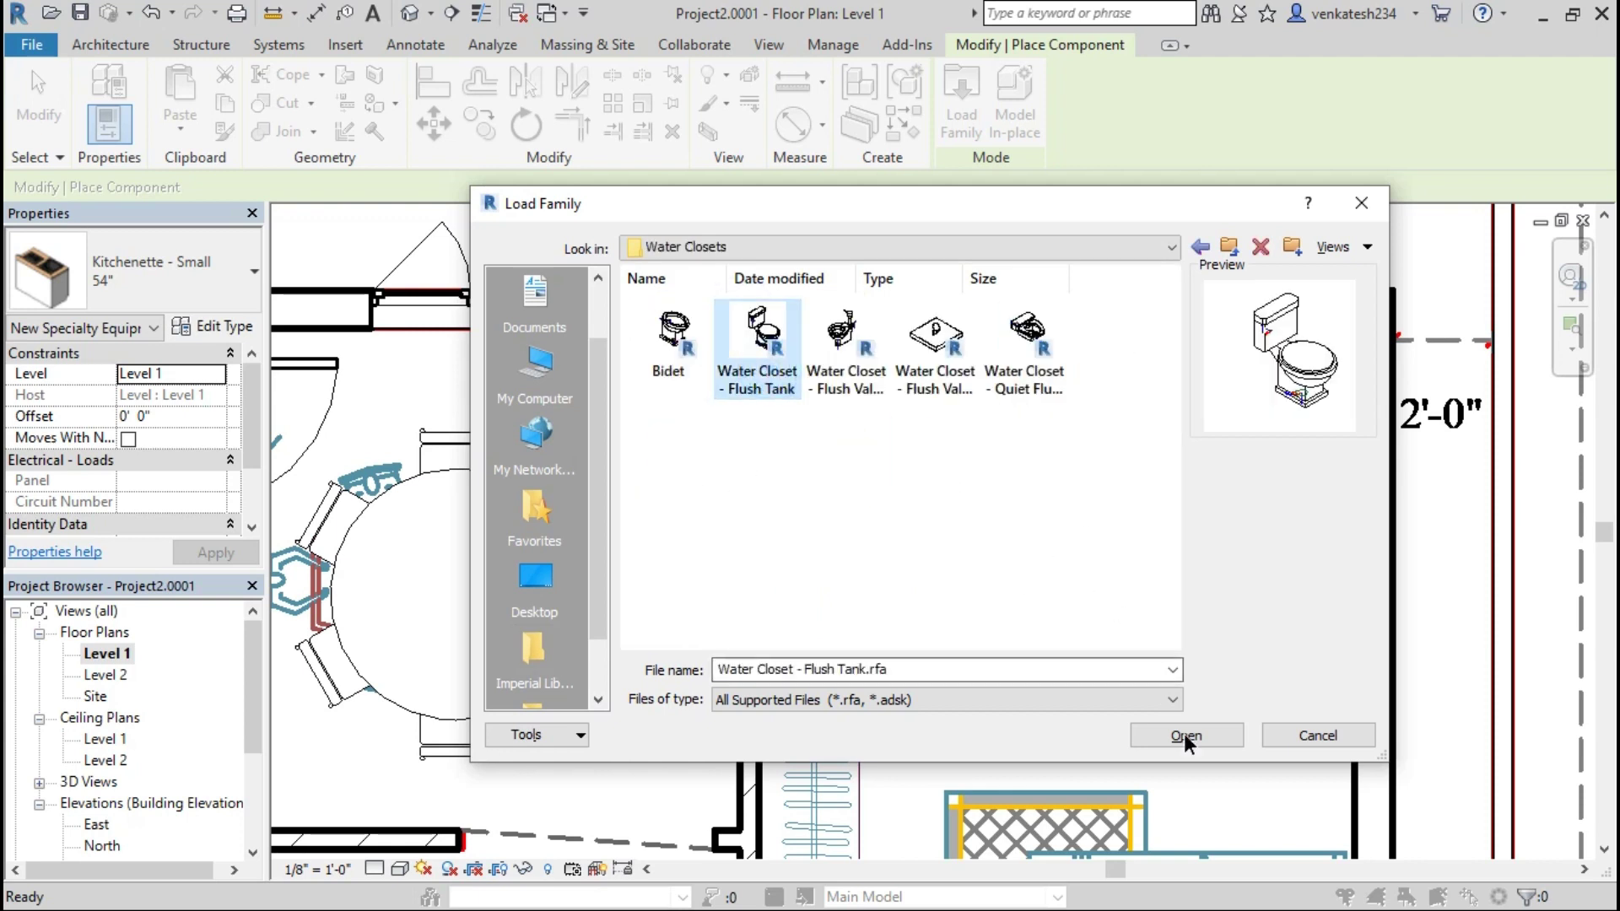
click(1185, 734)
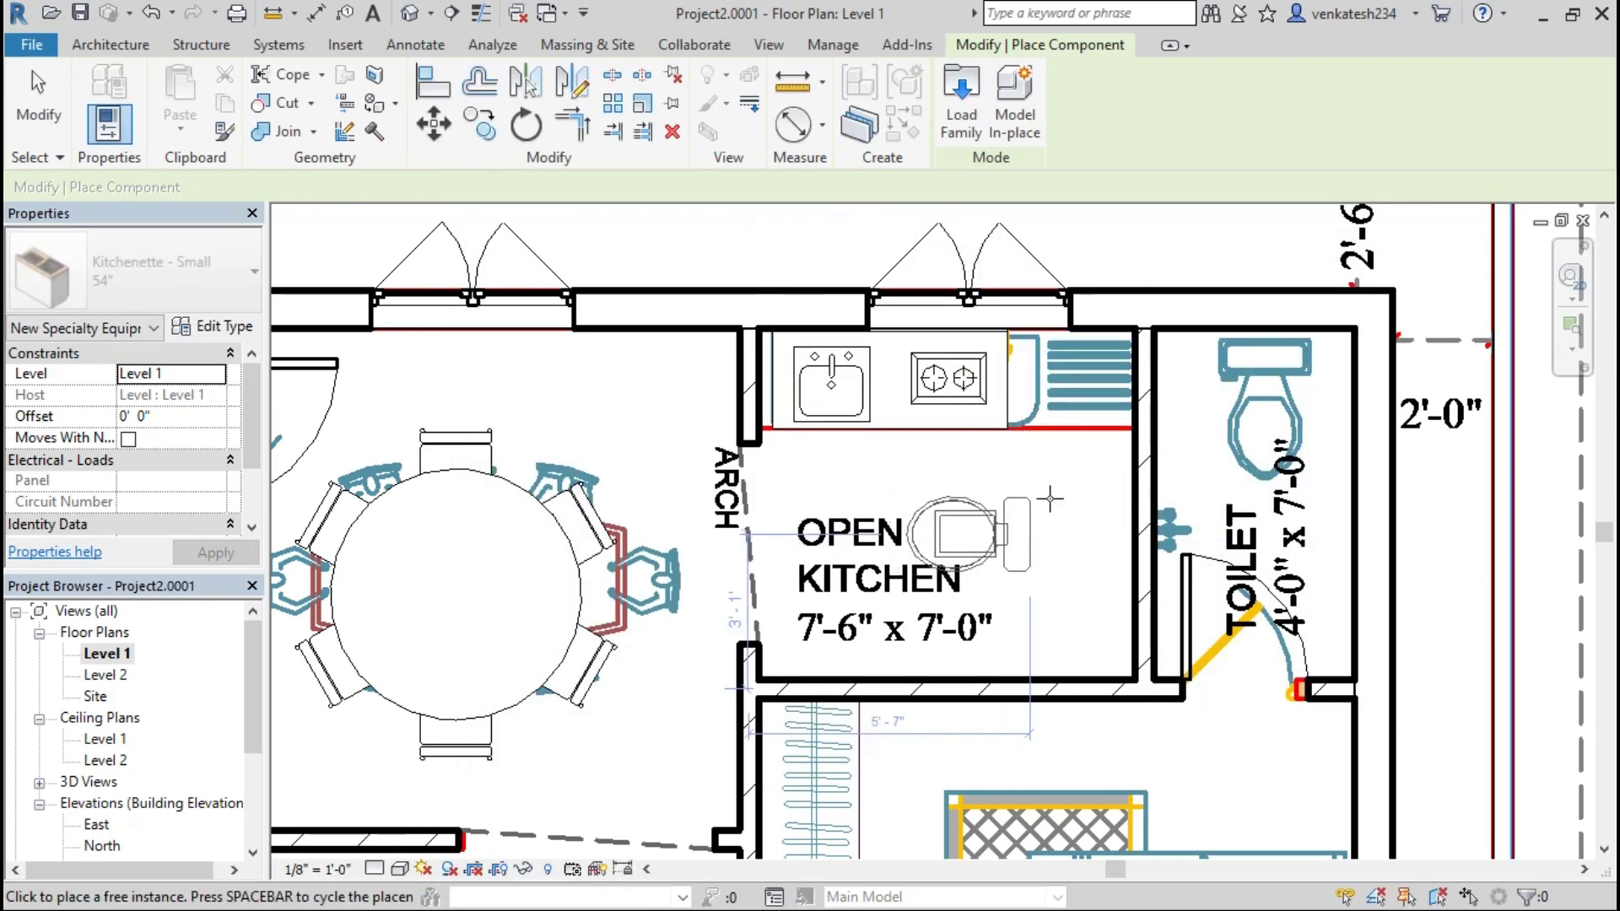
scroll(1274, 342, down, 3)
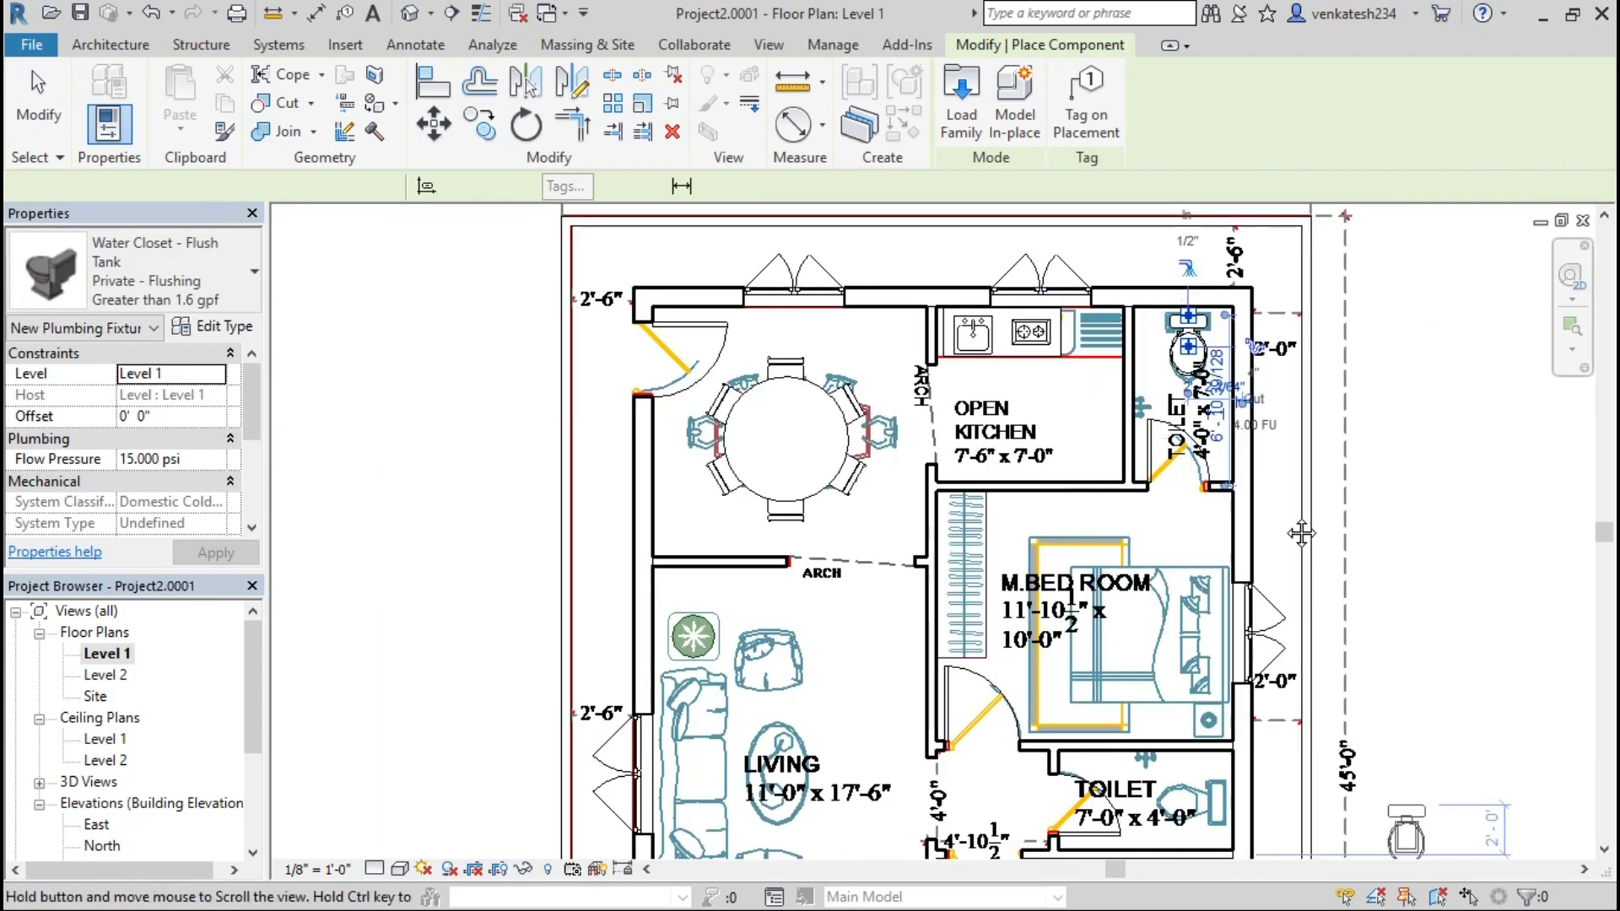
middle_drag(1392, 655, 1293, 422)
scroll(1294, 422, up, 2)
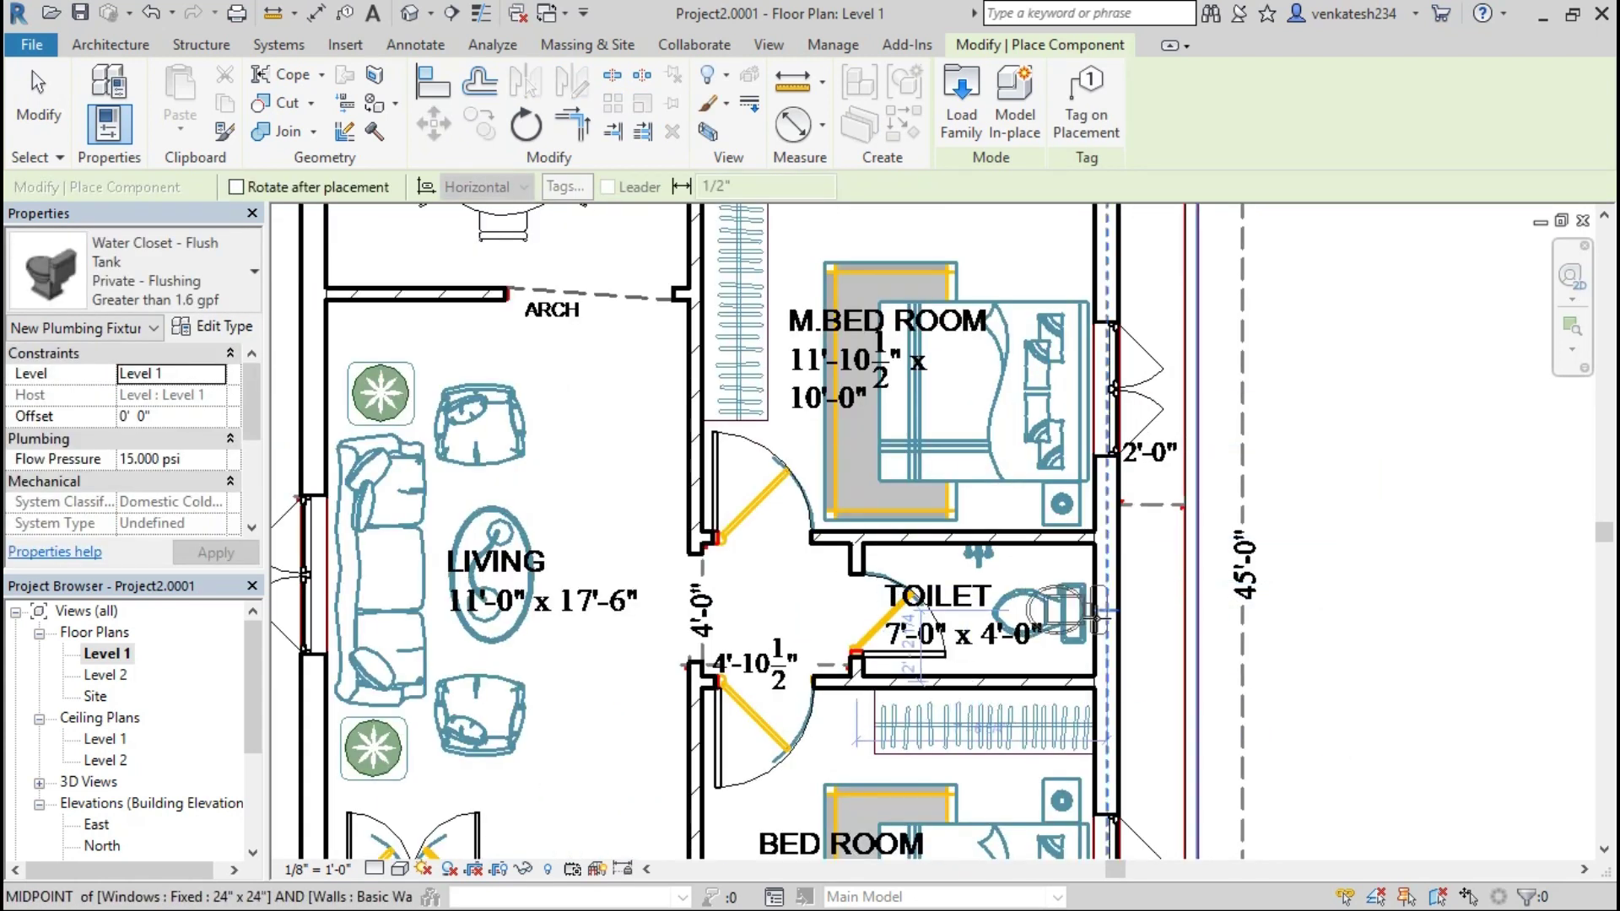
Step: Load the Dresser family from the Furniture > Storage library folder
click(961, 93)
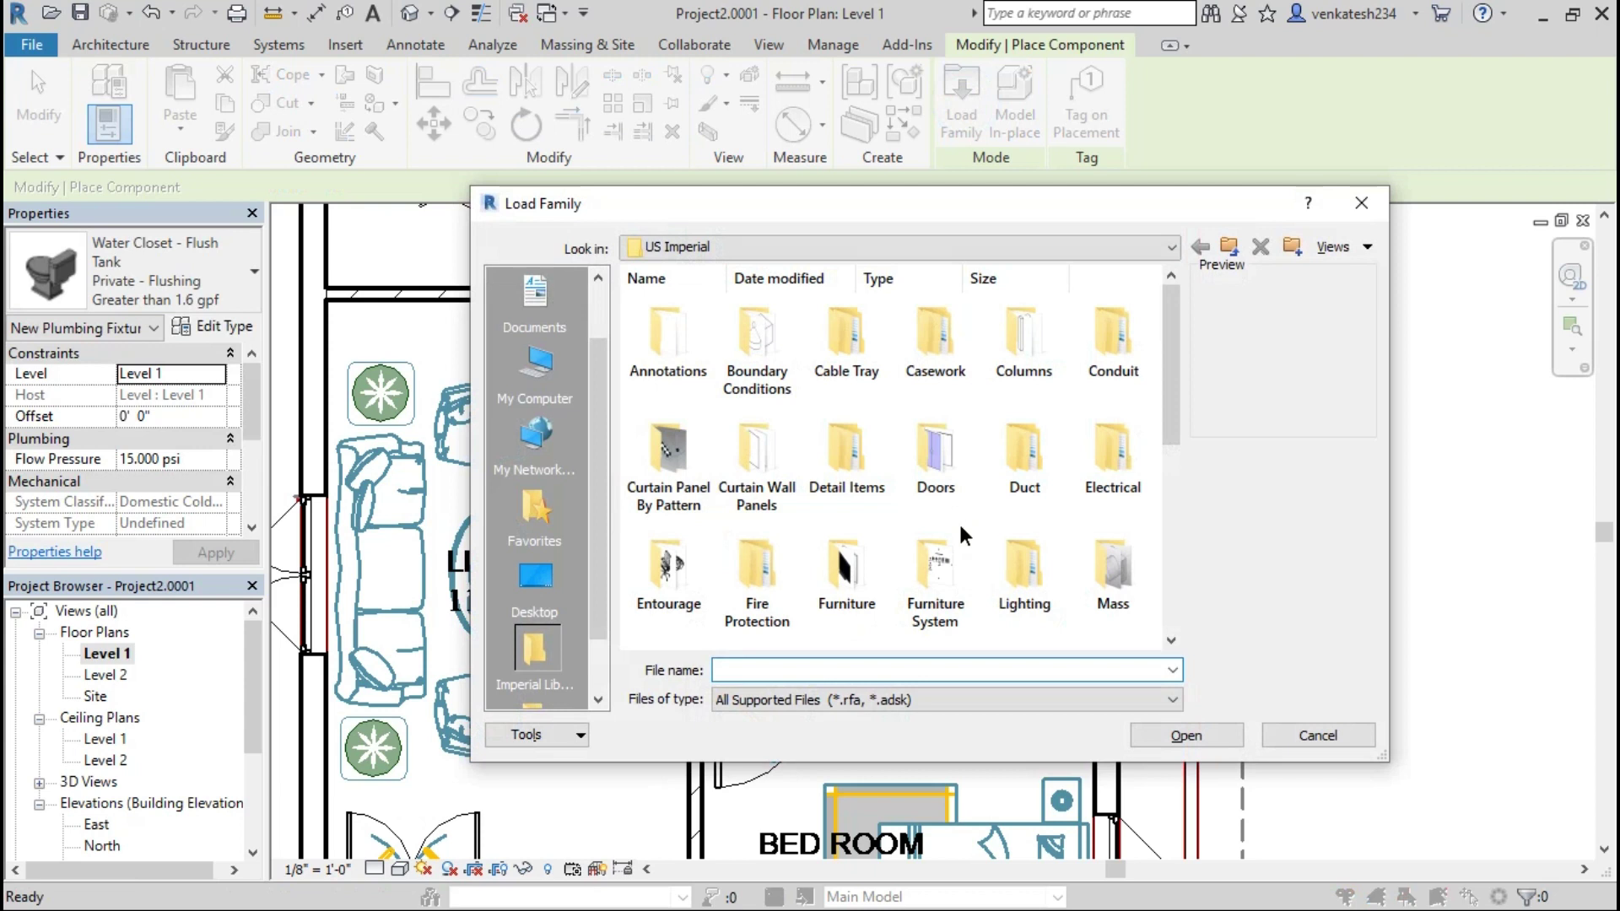
double_click(847, 576)
double_click(935, 342)
click(1200, 247)
double_click(847, 336)
click(1112, 340)
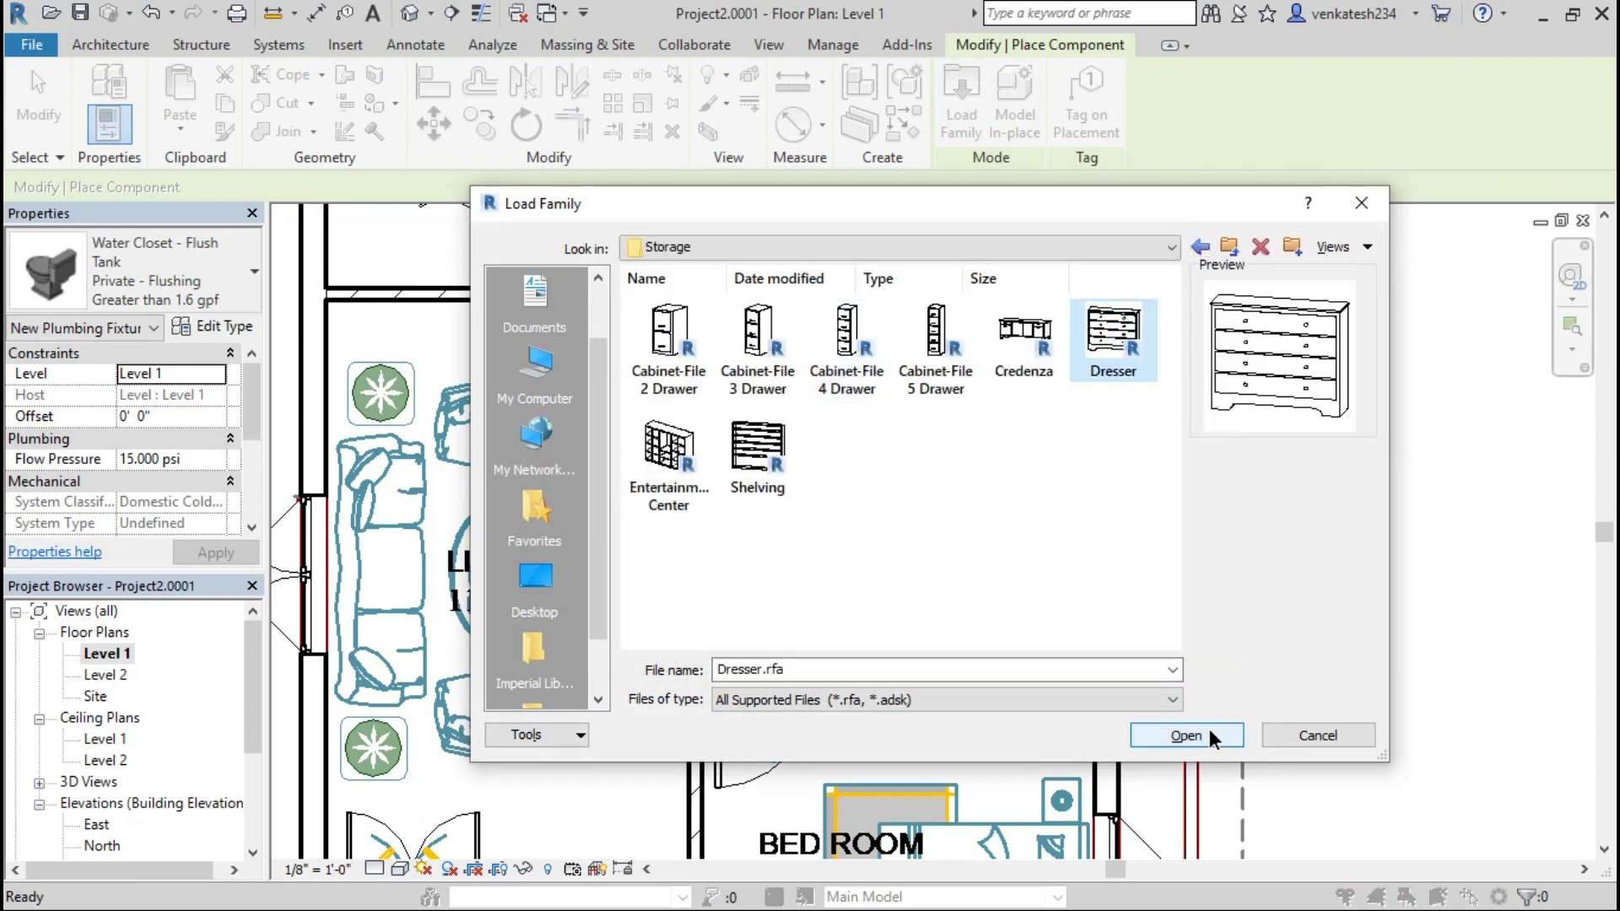
click(1209, 730)
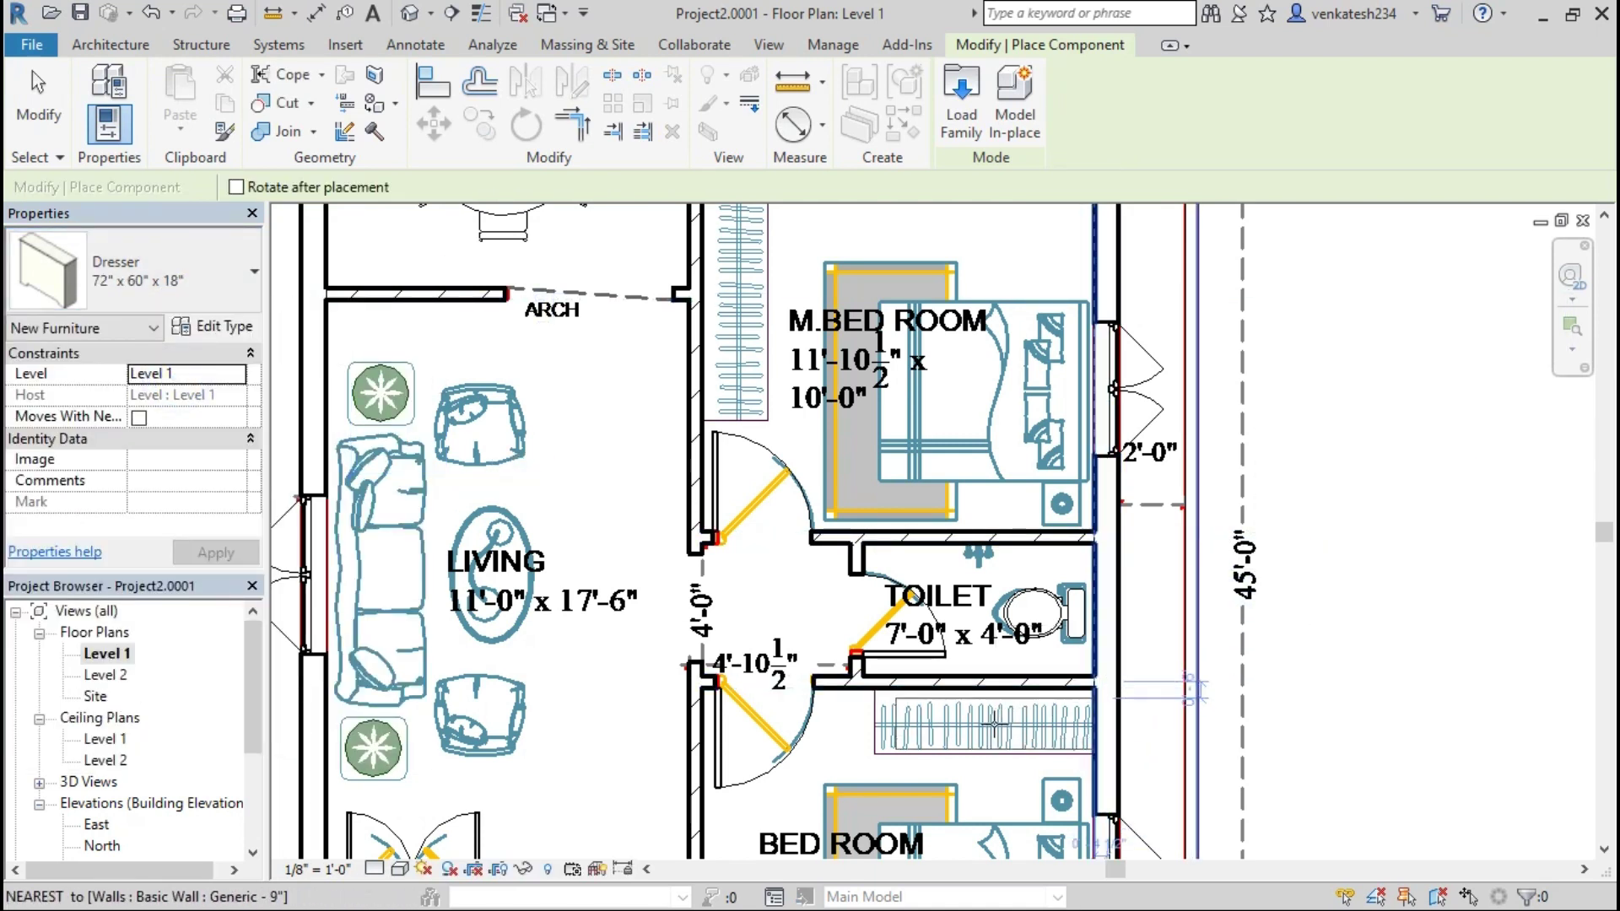
middle_drag(1016, 256, 1138, 485)
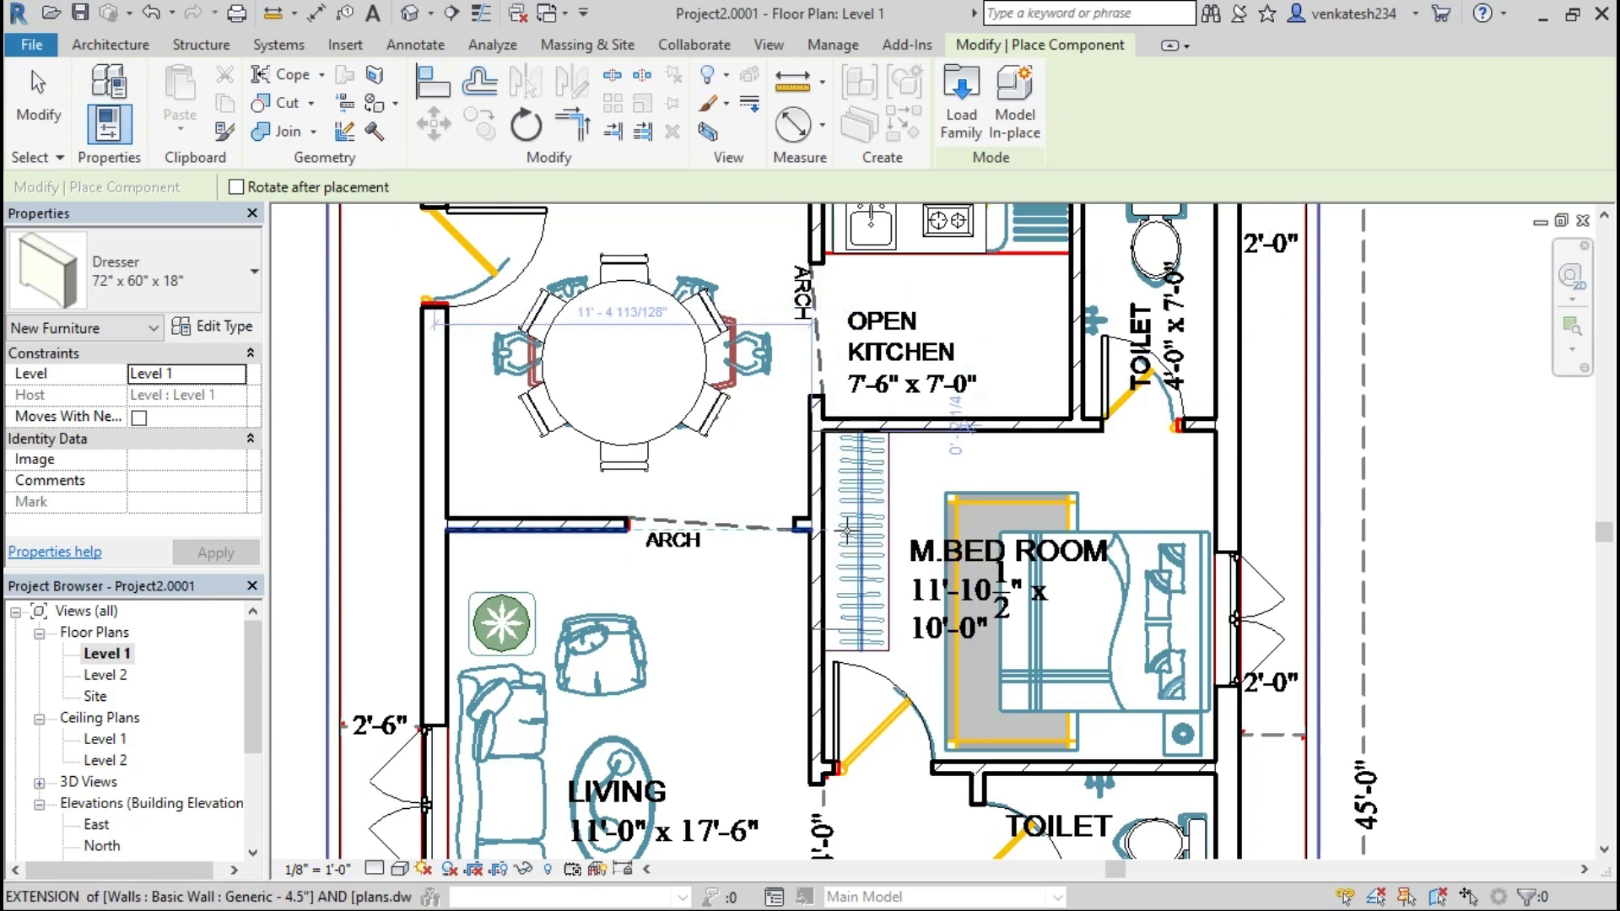
Step: Load the Bed-Standard family and set its type to King 78" x 80"
click(962, 101)
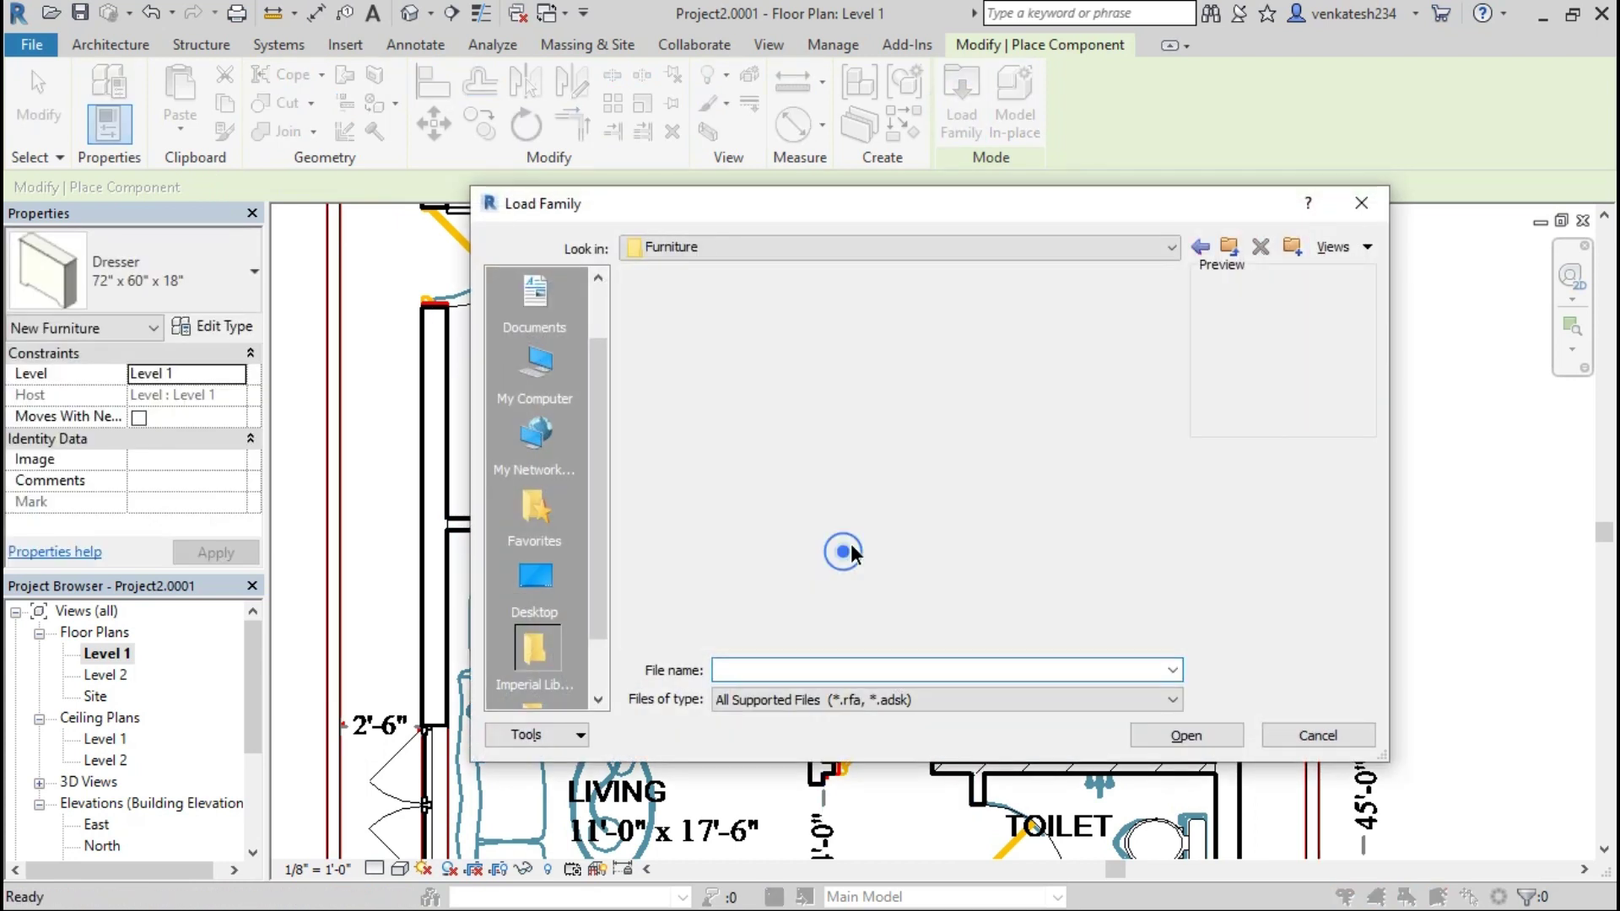
double_click(672, 342)
click(1031, 337)
click(1186, 735)
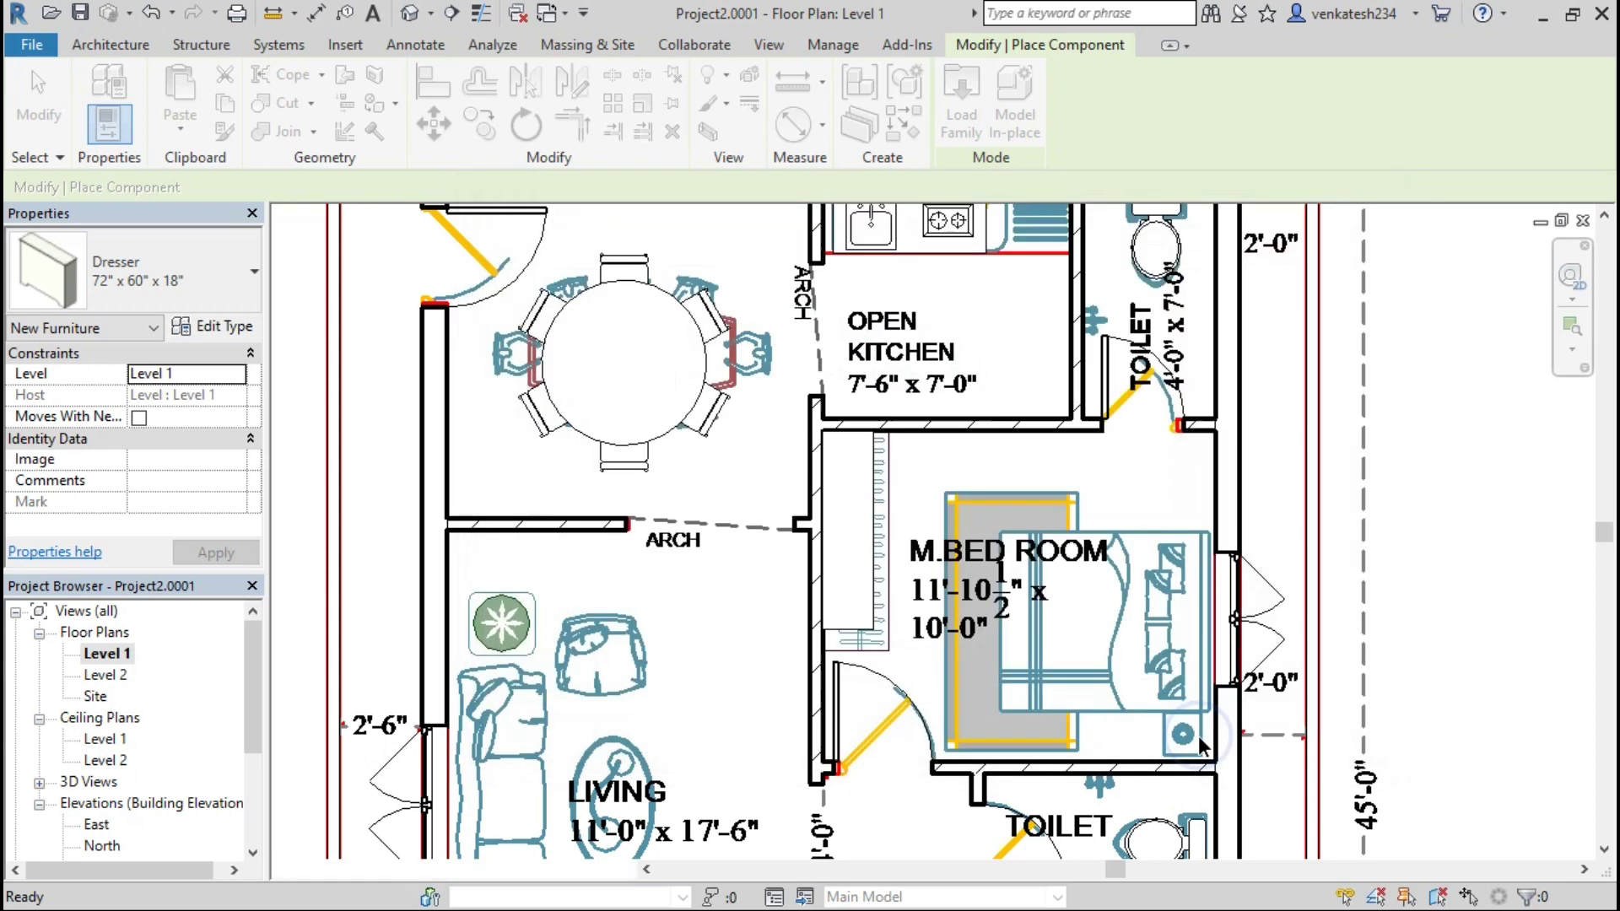
click(160, 286)
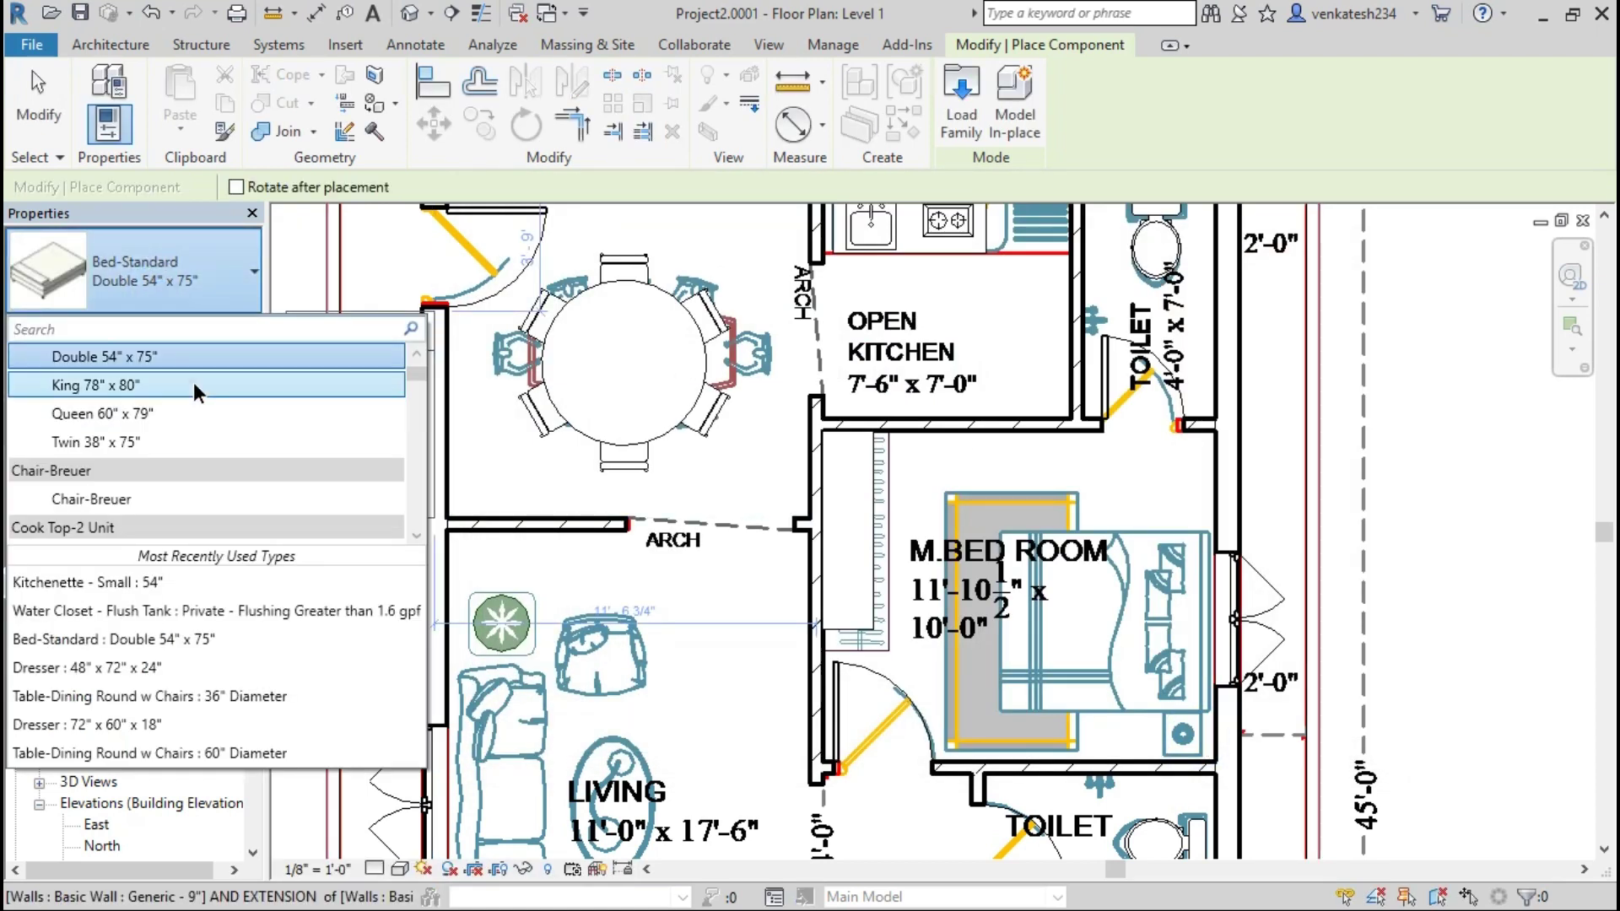
click(194, 387)
scroll(667, 342, down, 3)
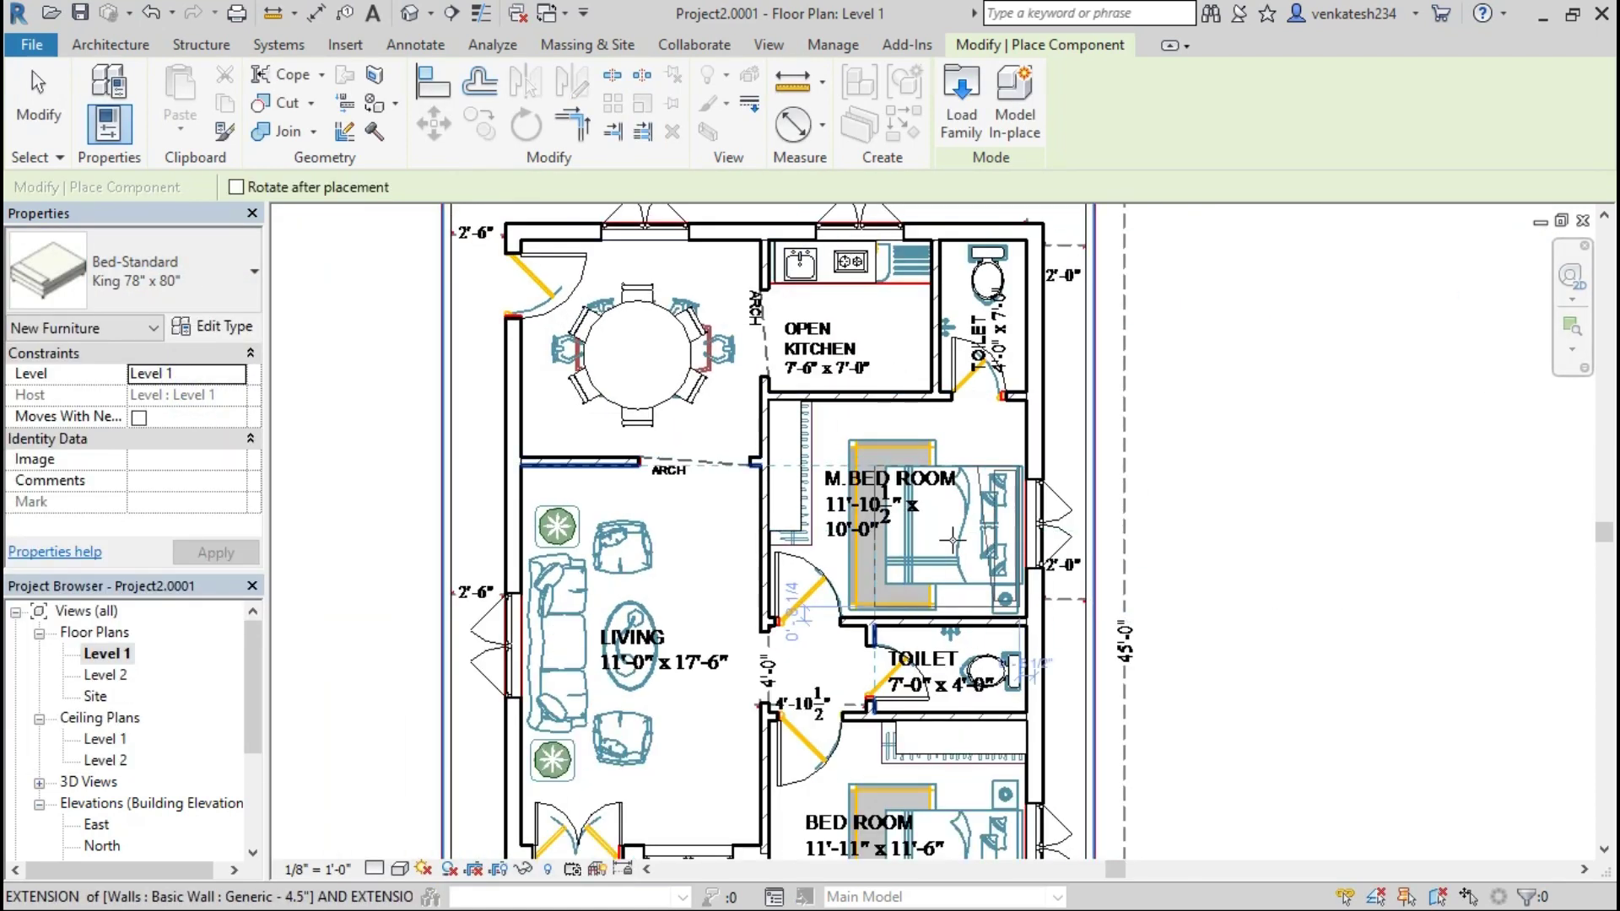
middle_drag(1329, 711, 1284, 452)
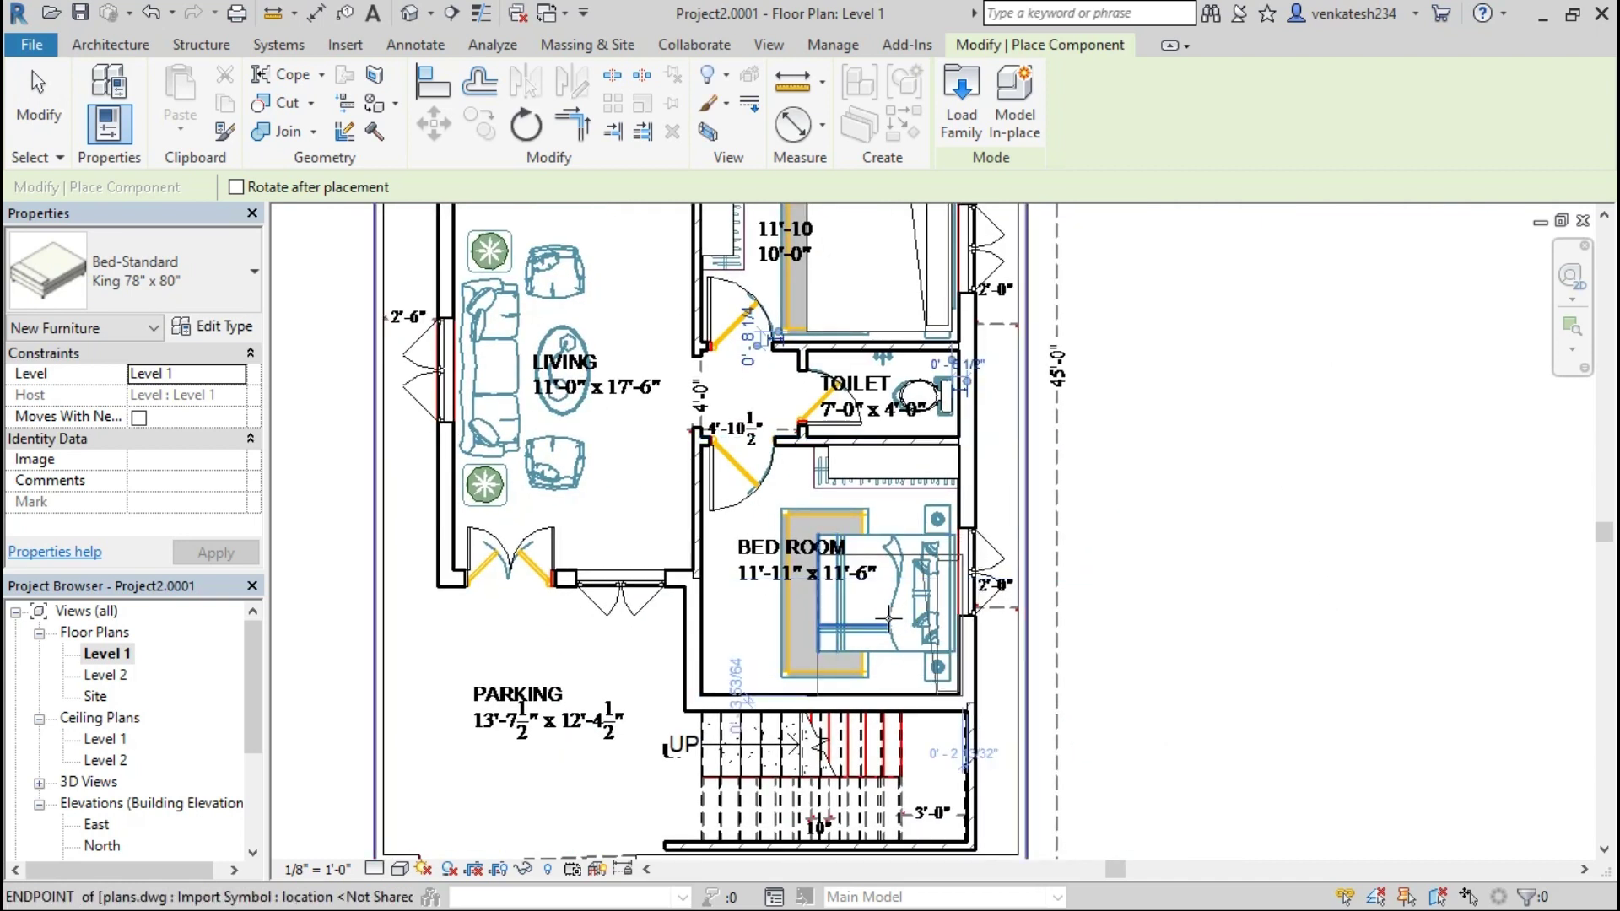
middle_drag(1303, 512, 1384, 625)
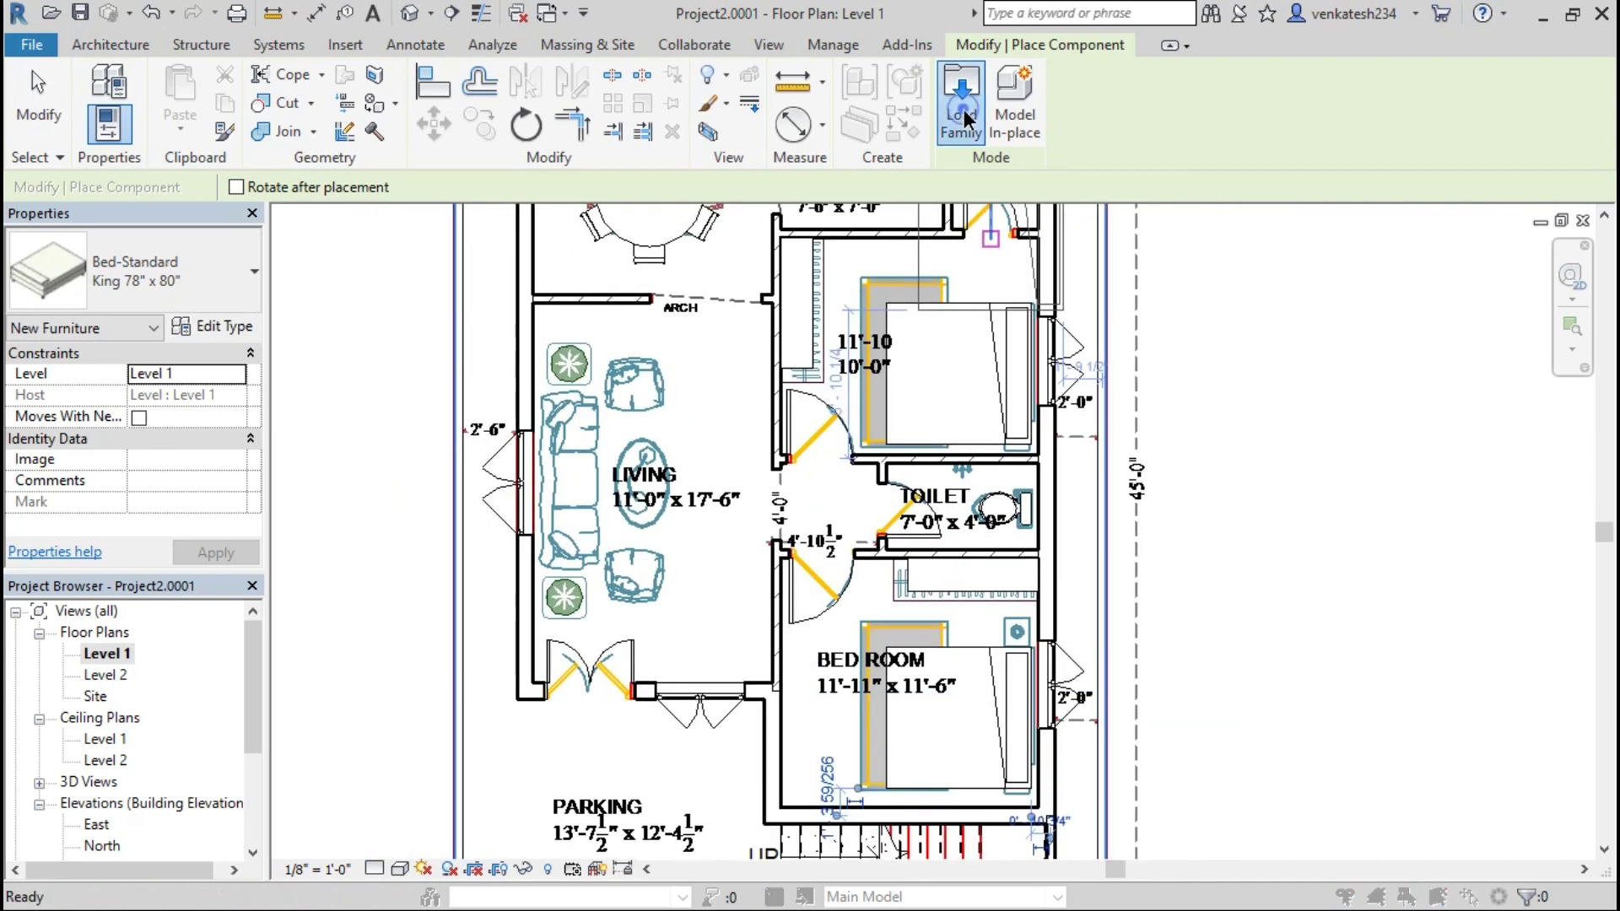
Step: Load the Sofa-Pensi family from Furniture > Seating and rotate it upright
click(961, 102)
double_click(850, 575)
double_click(797, 350)
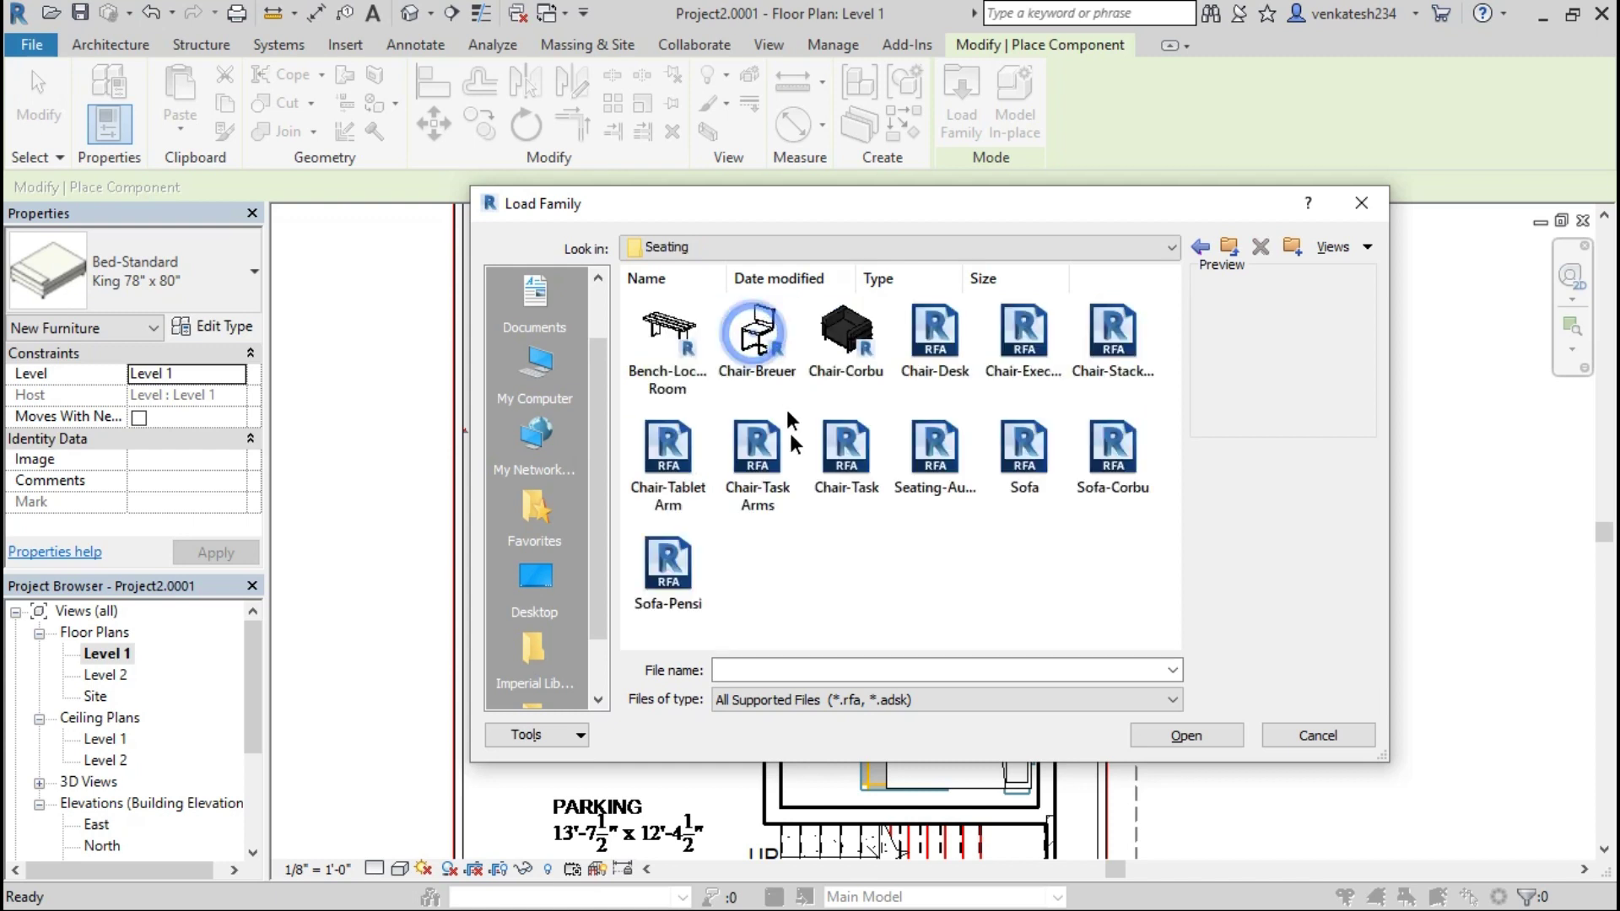
click(705, 557)
click(1199, 735)
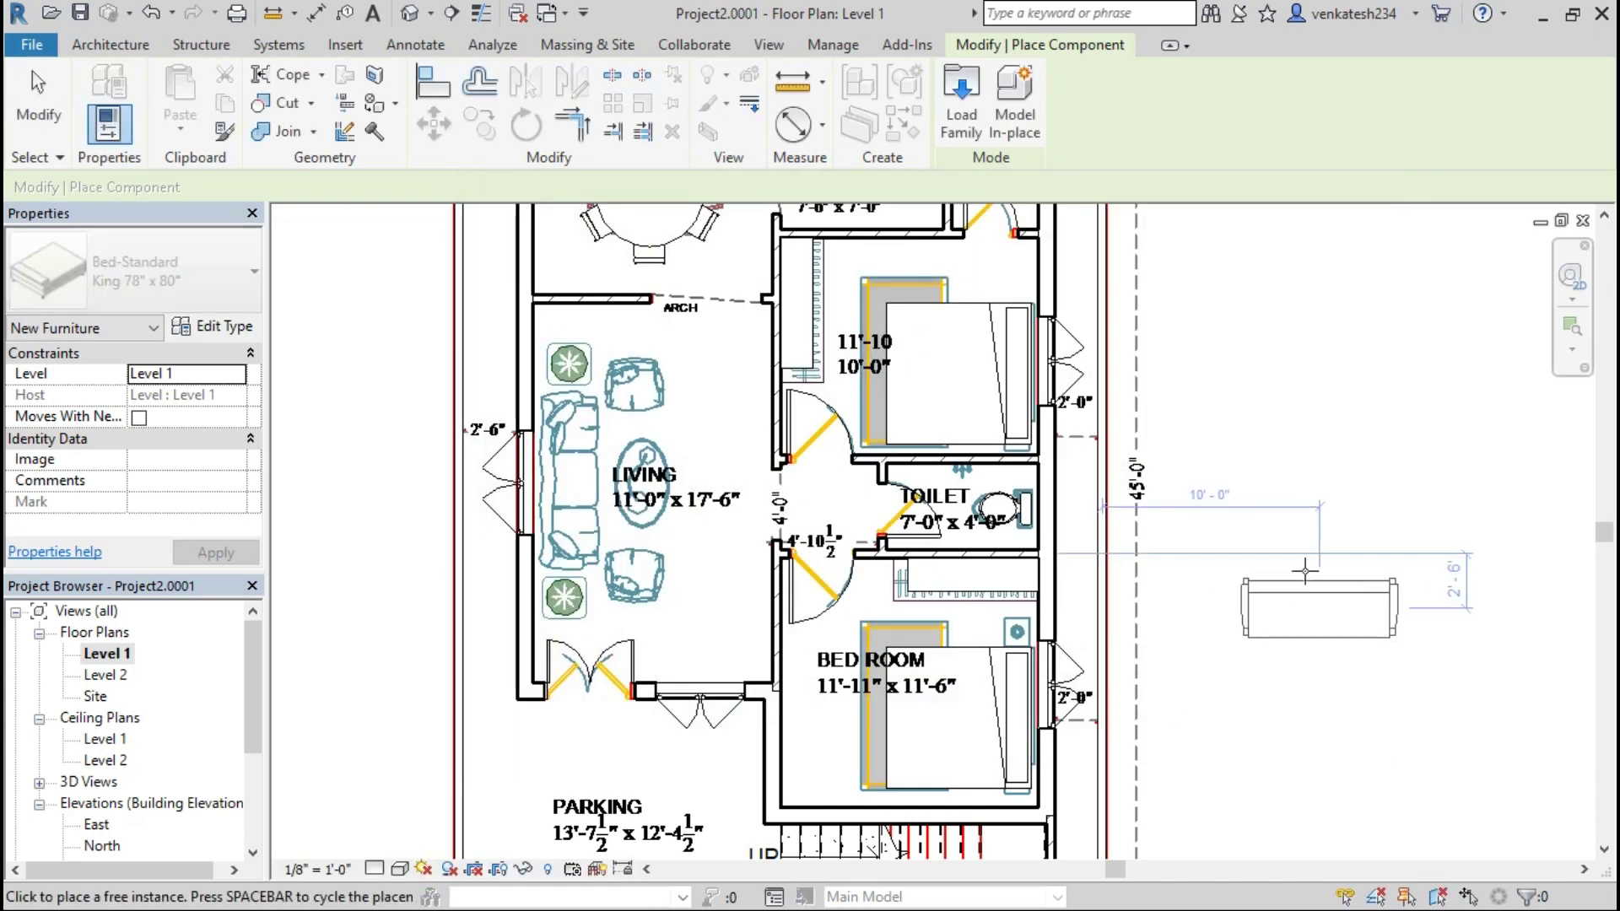
key(space)
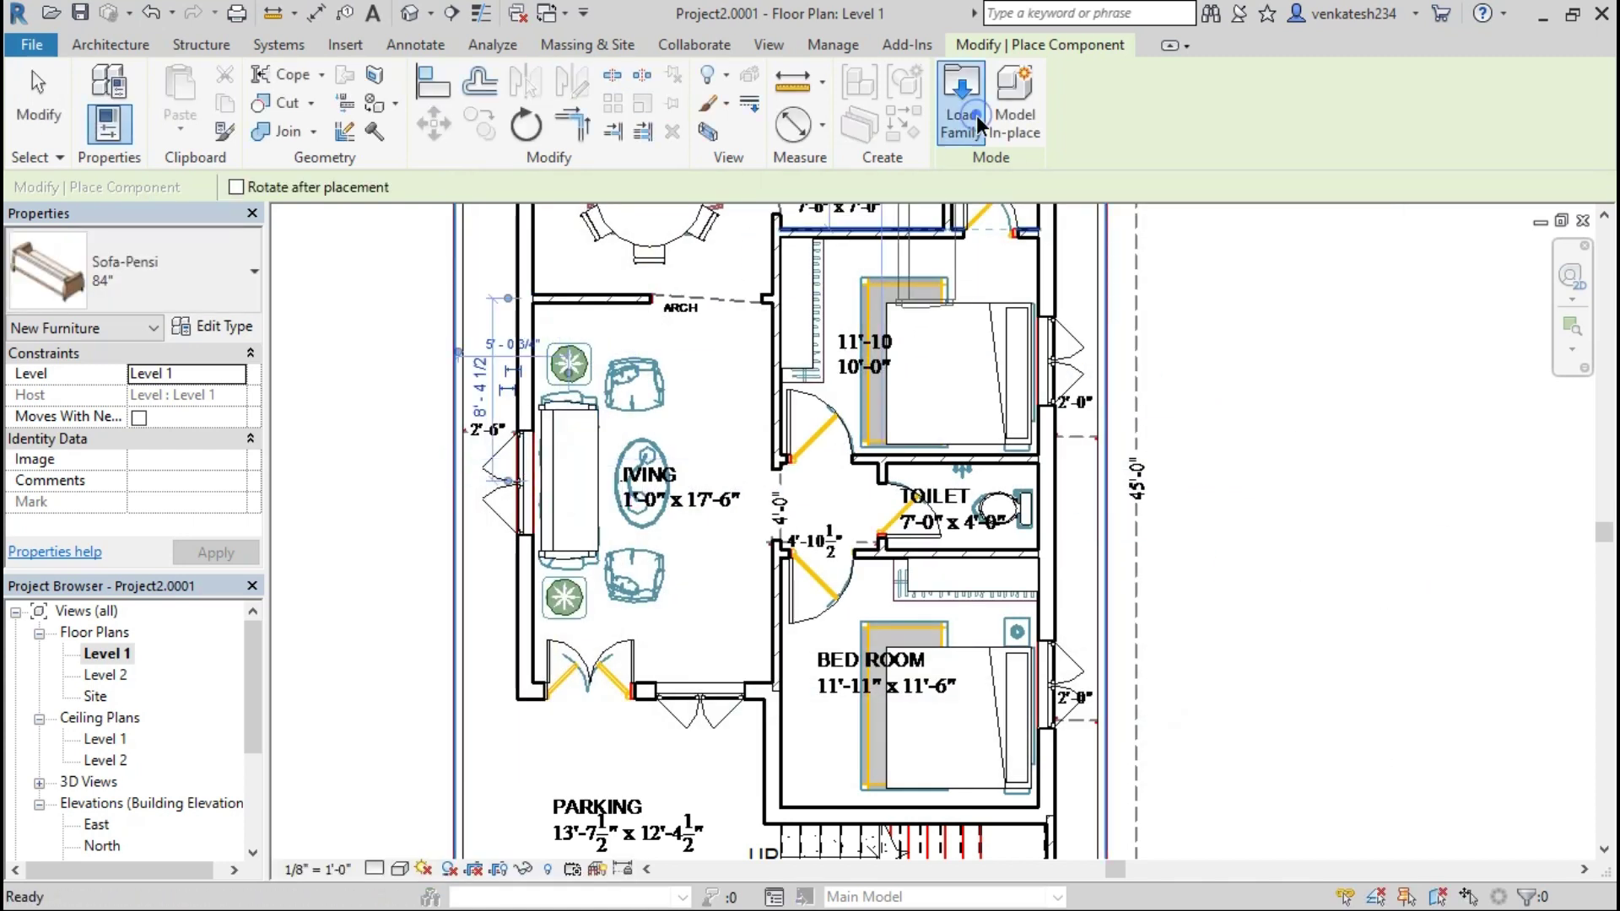
Step: Load the Chair-Corbu family and place a chair beside the living room sofa
click(961, 101)
double_click(847, 569)
double_click(753, 342)
click(1113, 456)
click(846, 333)
click(1189, 731)
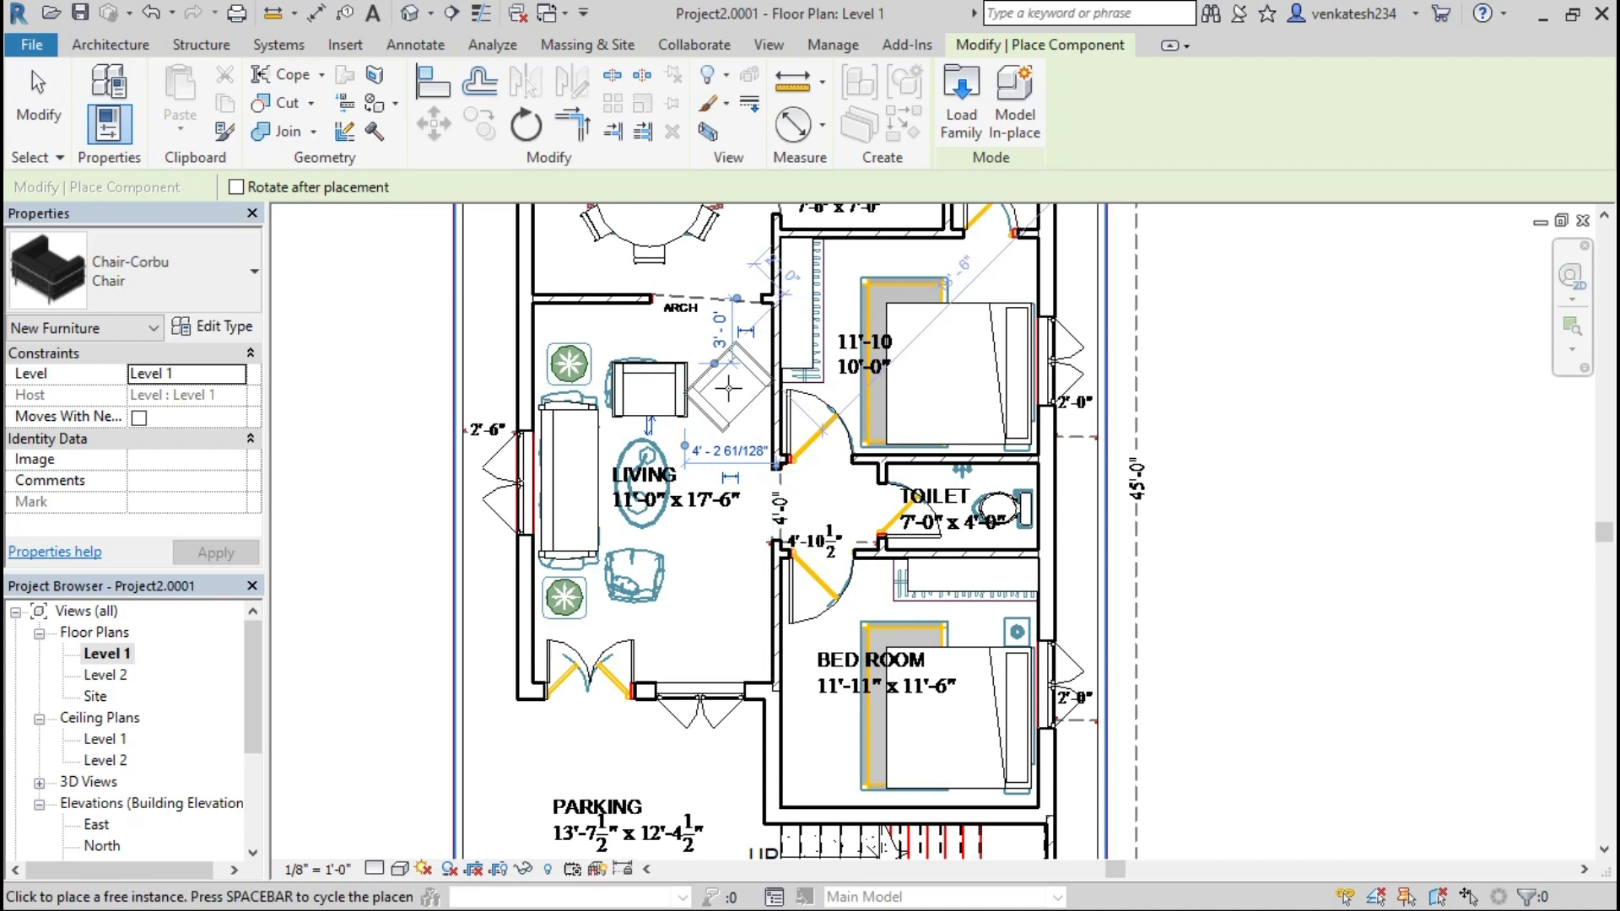
click(656, 580)
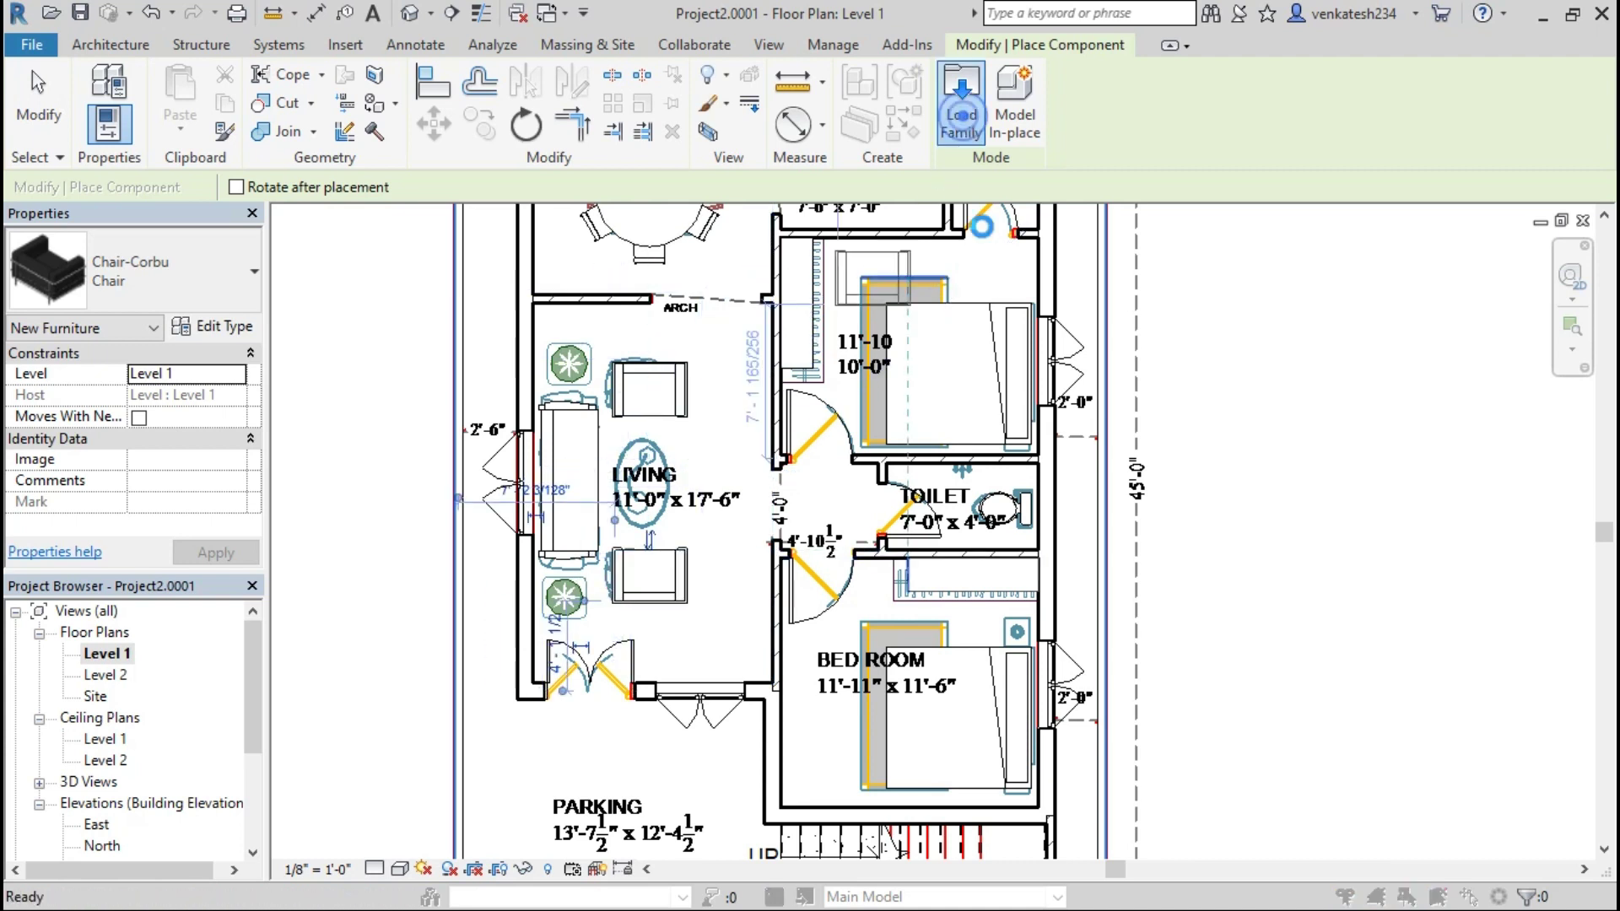
Step: Load Table-Ellipse and place a 60" x 48" table in the living room
click(962, 118)
double_click(839, 569)
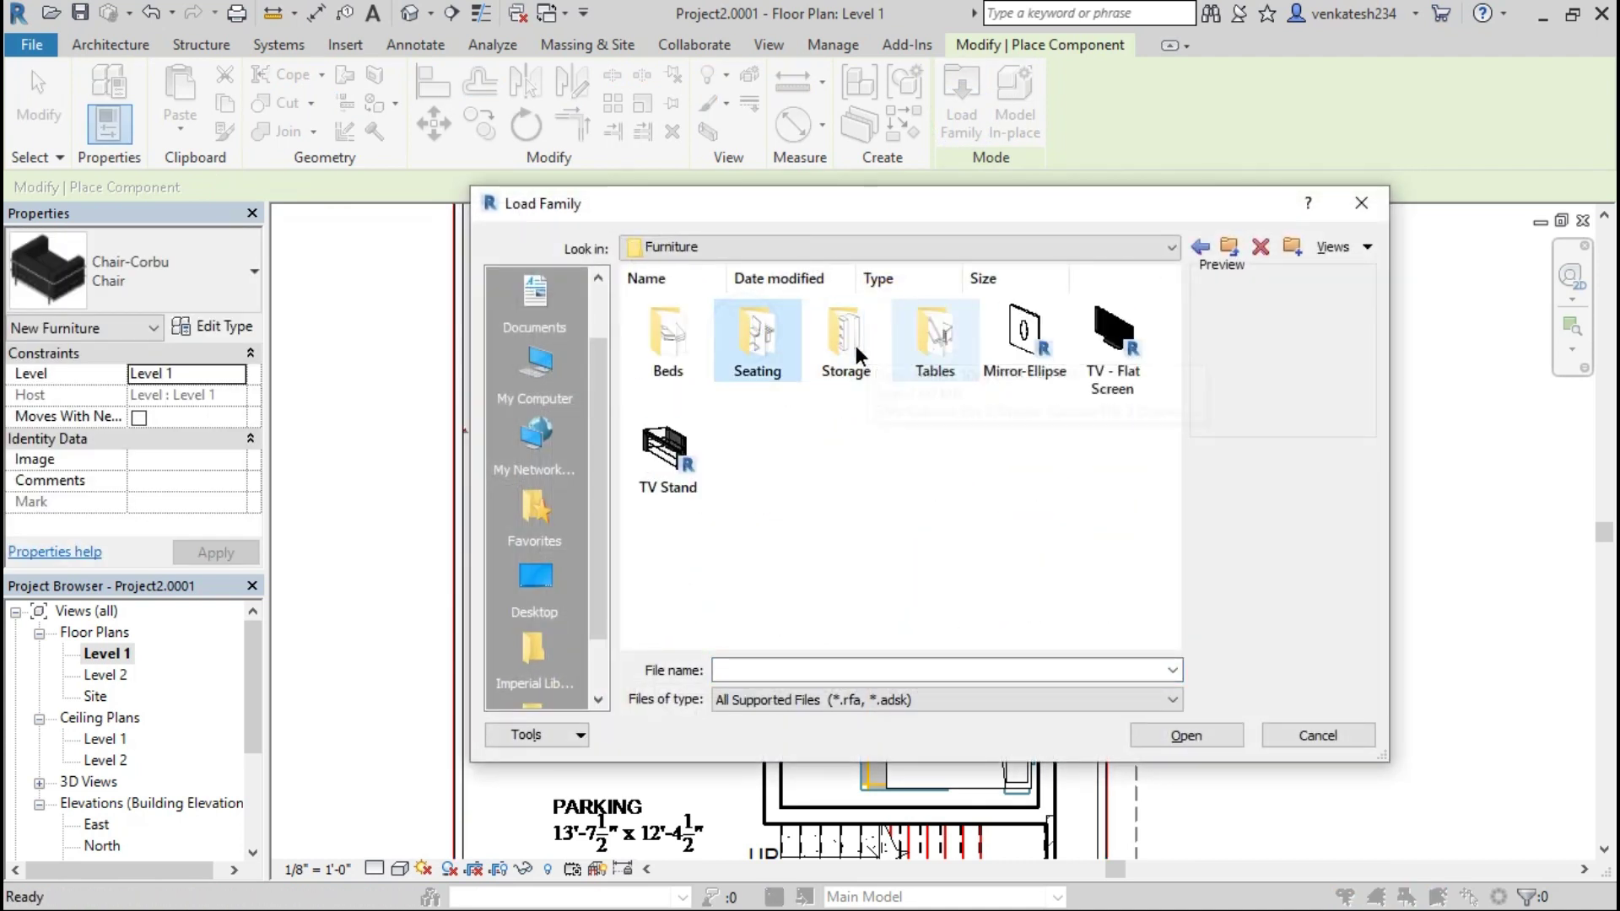
key(Return)
click(1200, 247)
double_click(935, 338)
click(1024, 336)
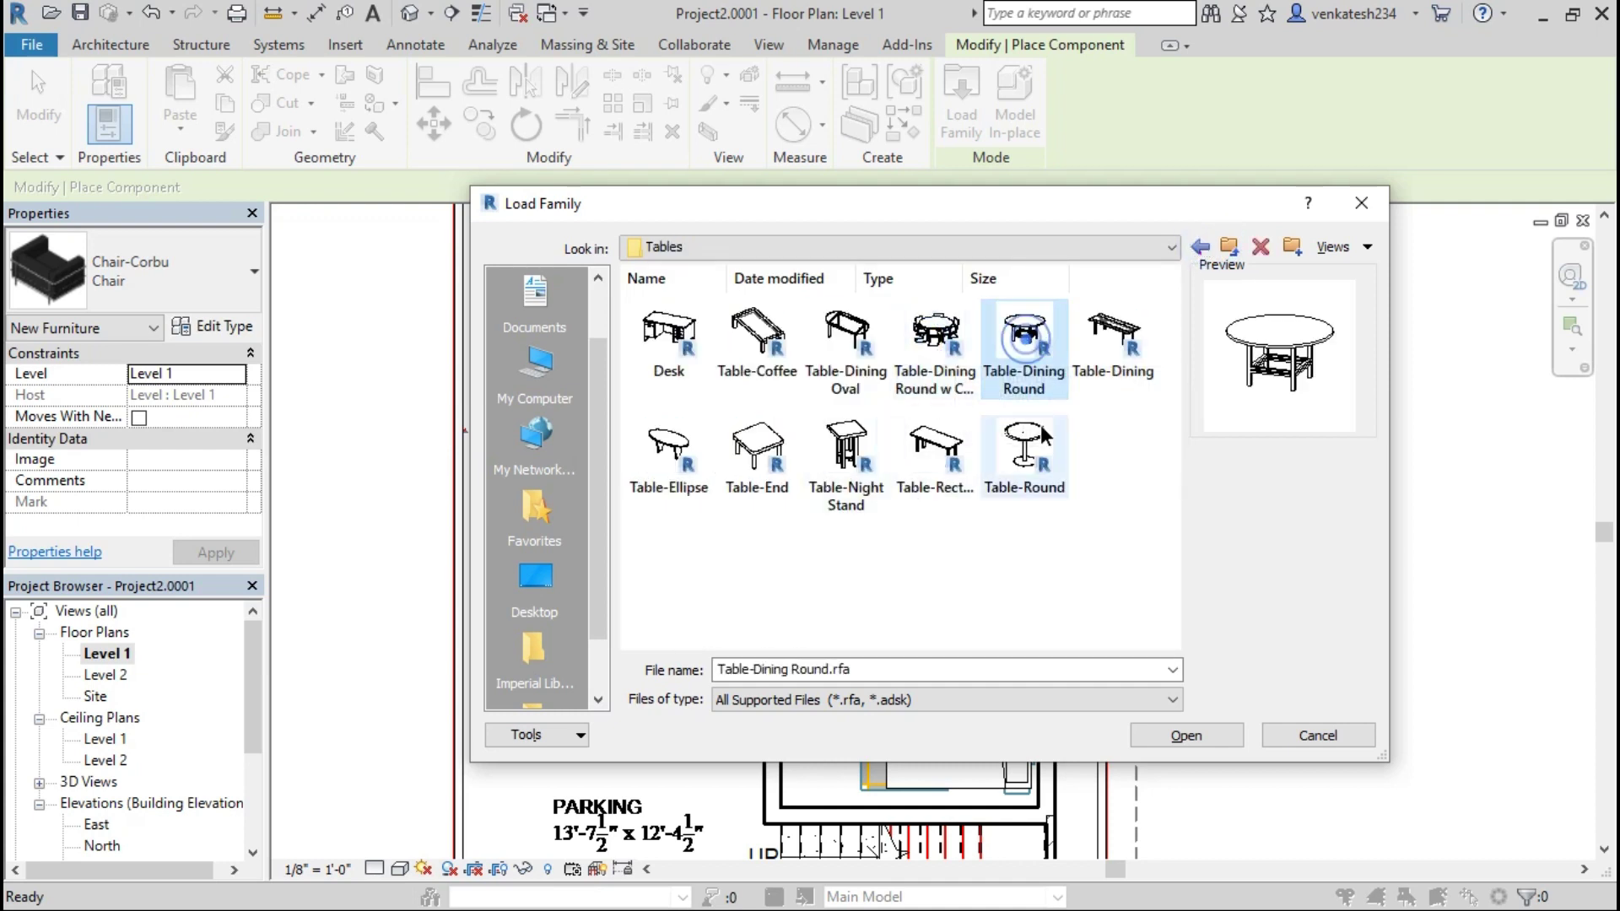
click(684, 447)
click(1186, 735)
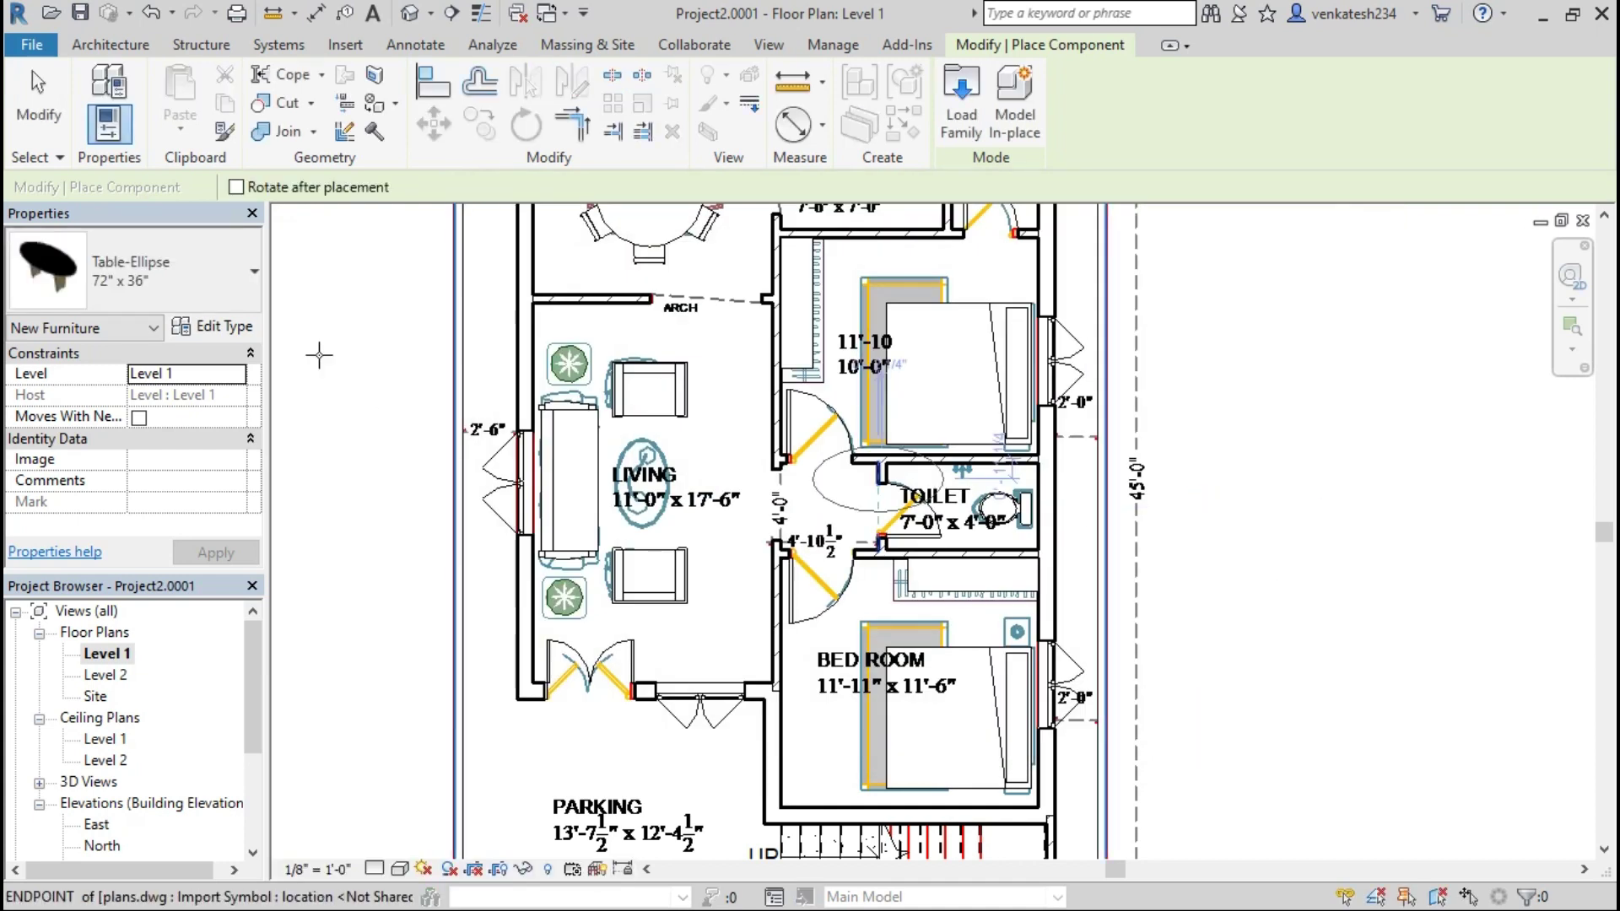
click(193, 255)
click(85, 427)
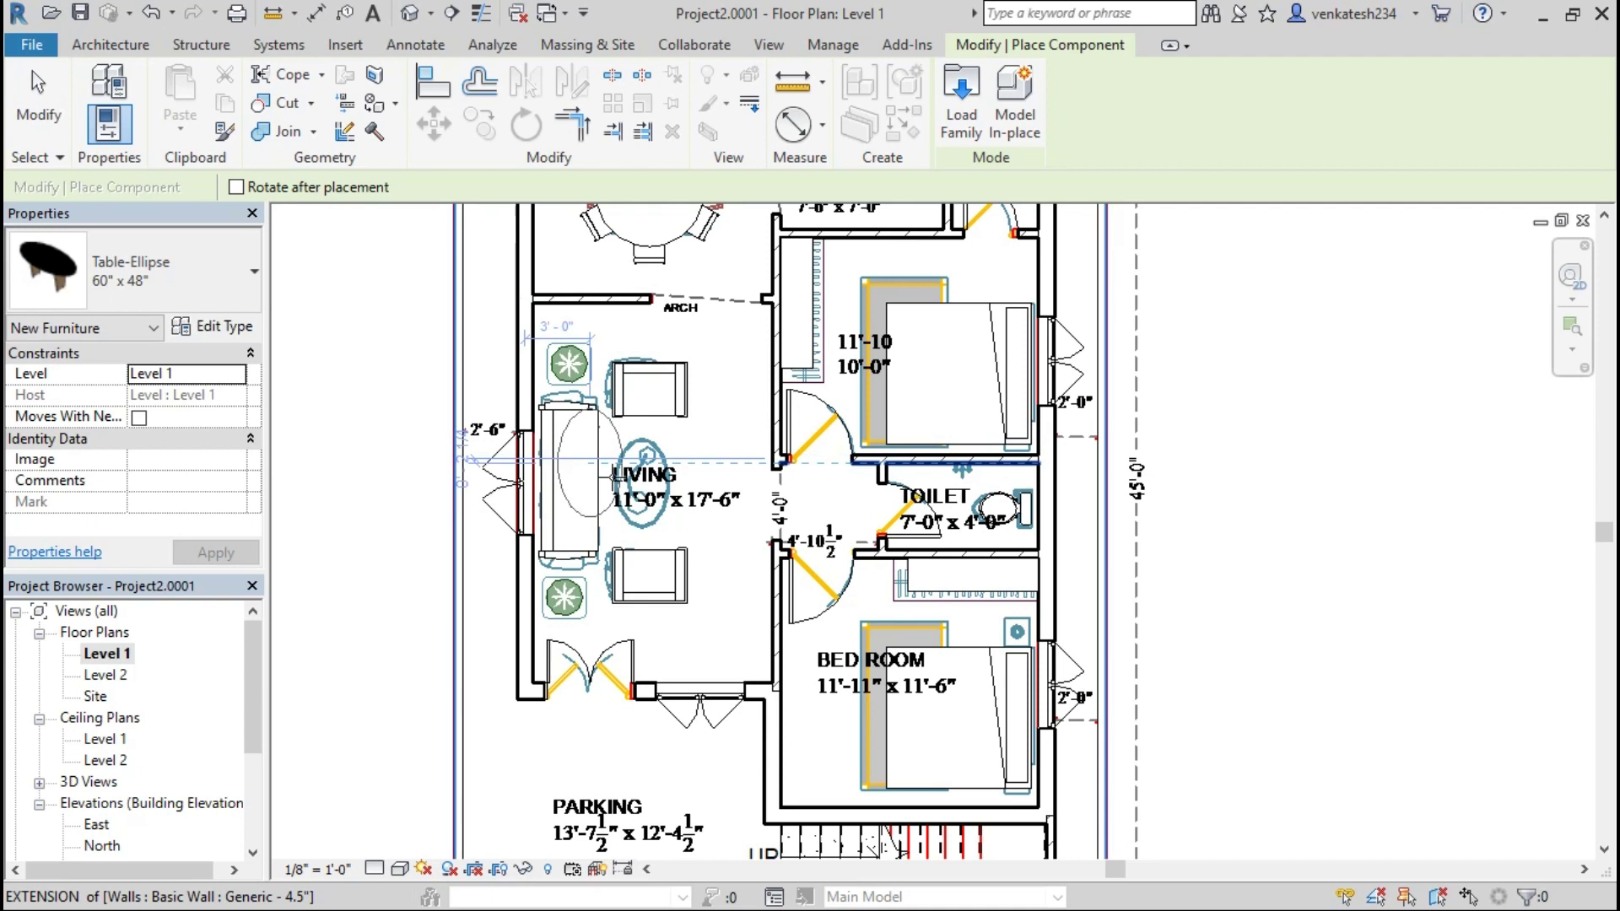
click(716, 468)
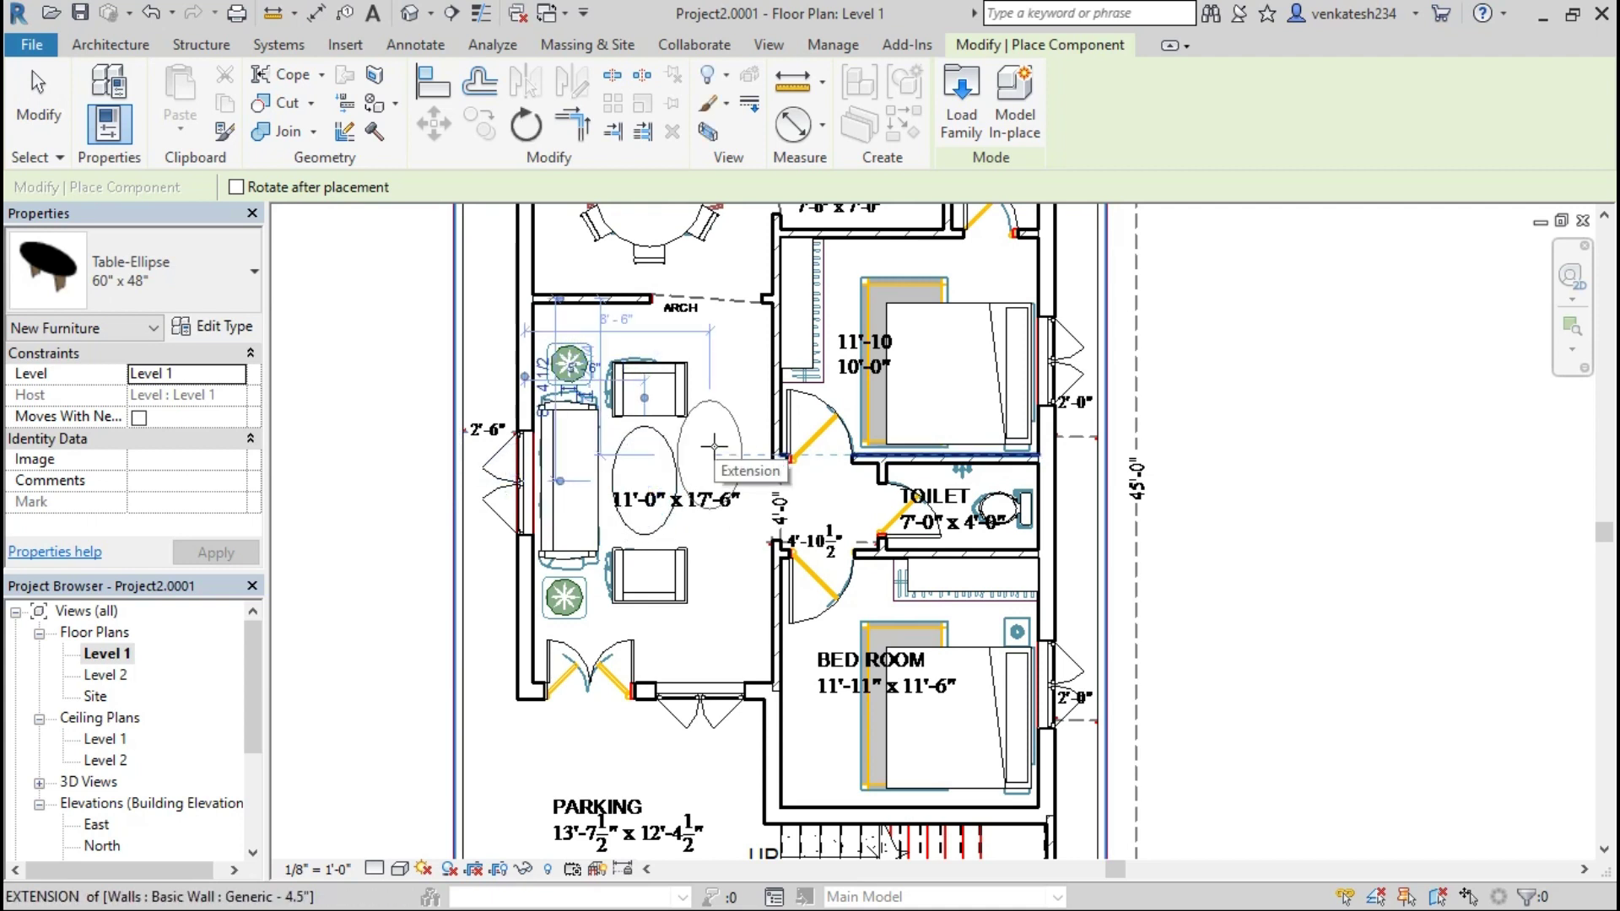
key(Escape)
key(Escape)
Step: Switch to the Default 3D View and orbit around the furnished house
middle_drag(725, 368, 751, 548)
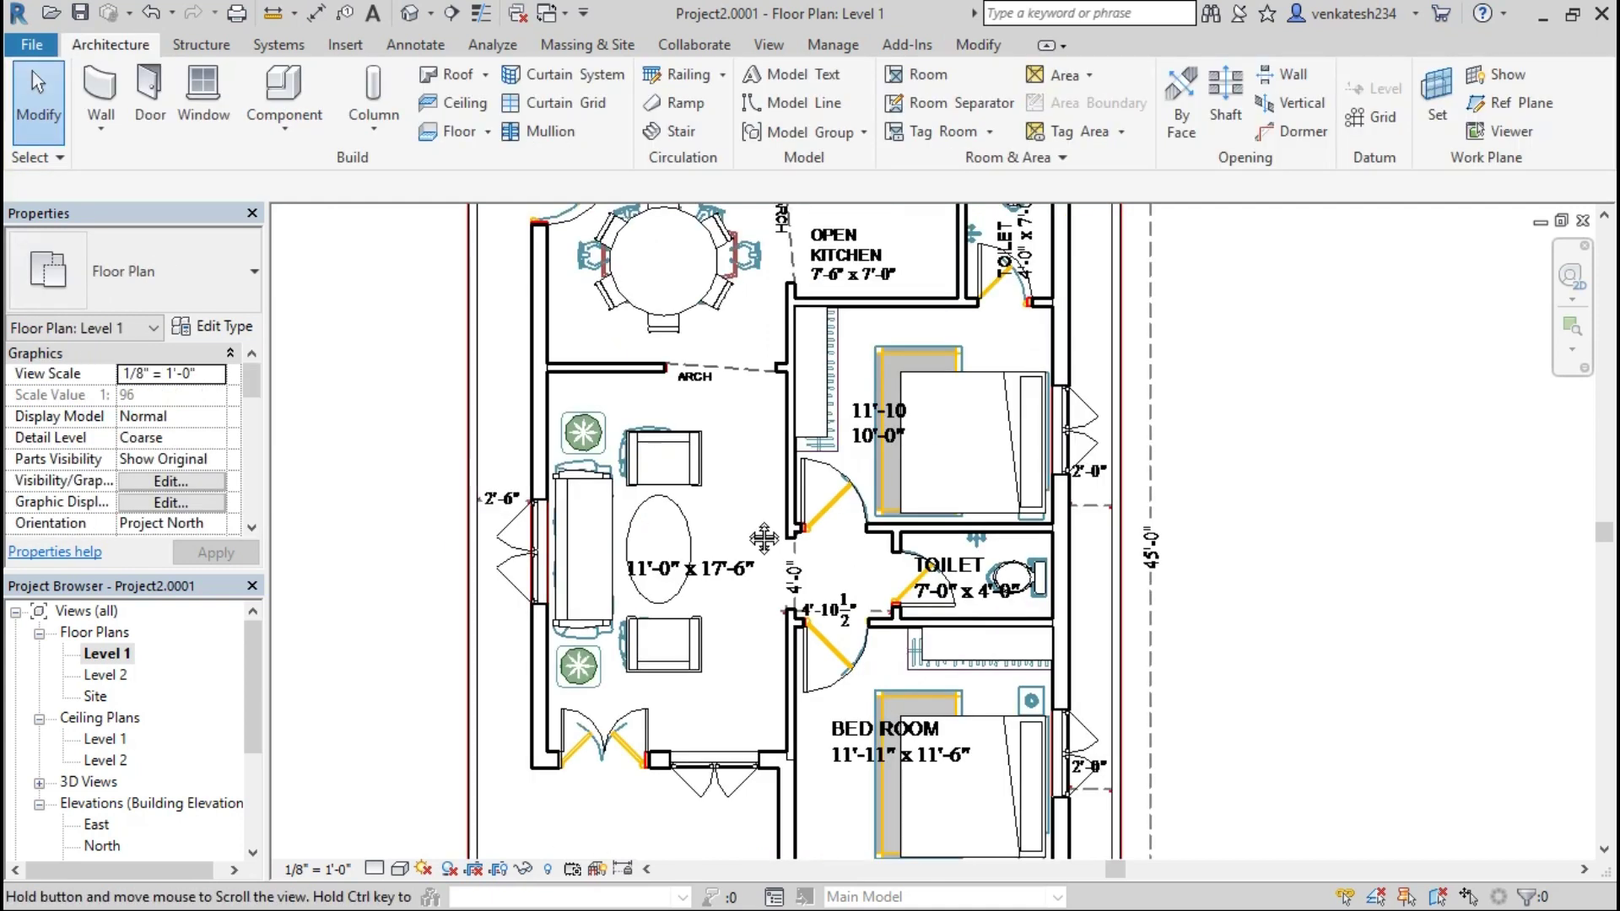
scroll(813, 307, down, 3)
mouse_move(1092, 568)
middle_down()
mouse_move(1158, 513)
mouse_move(1132, 451)
middle_up()
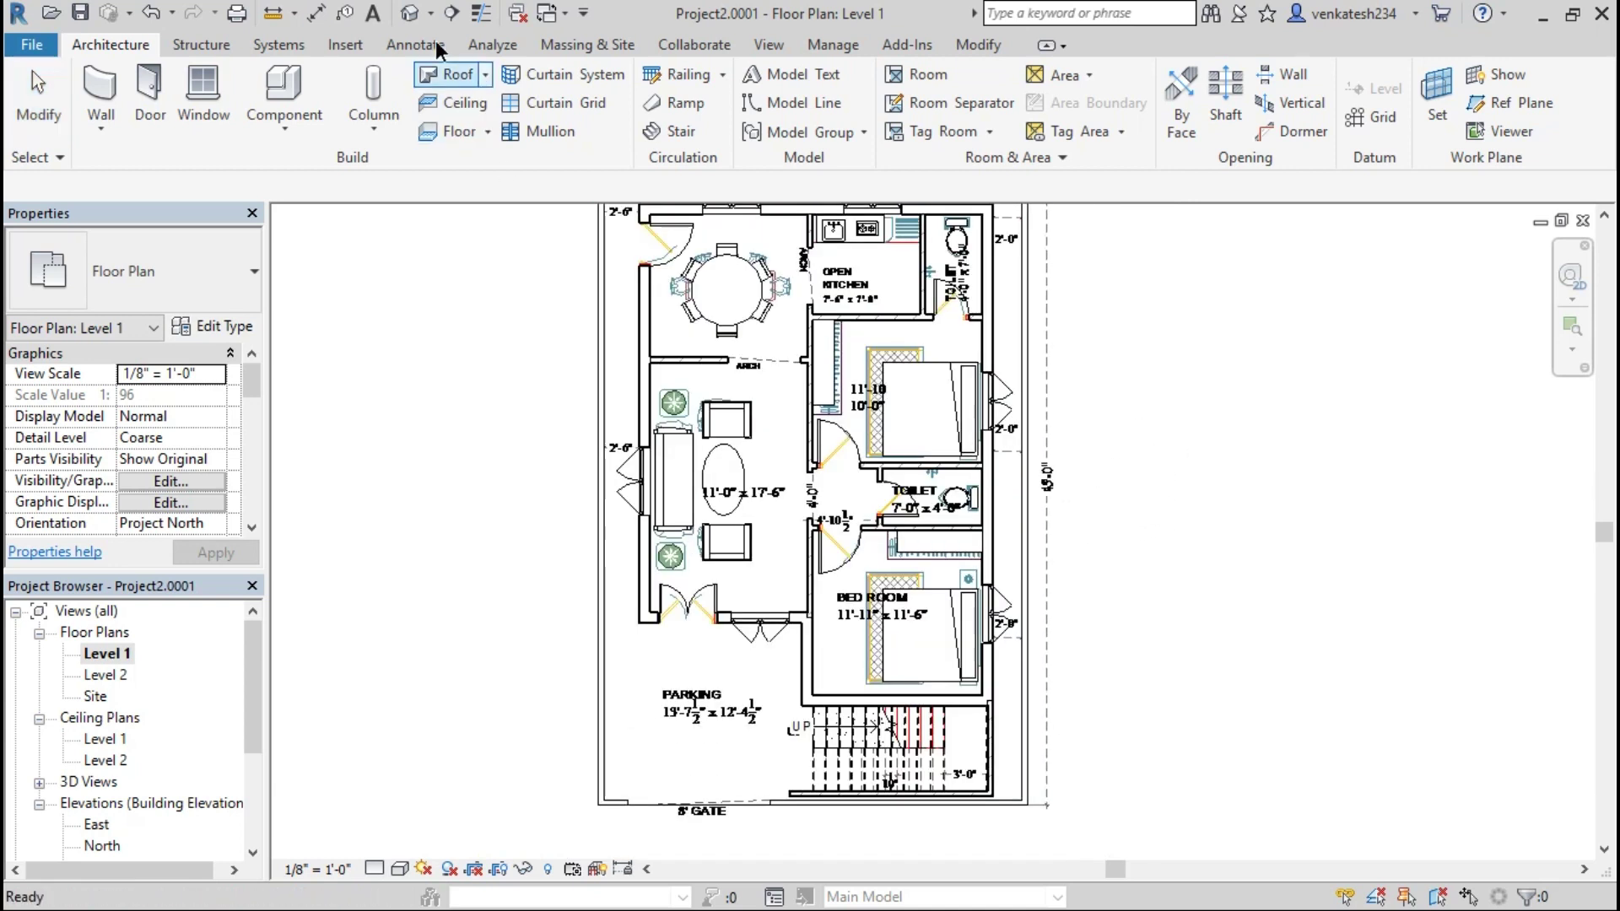
click(410, 13)
shift+middle_drag(1222, 495, 1208, 321)
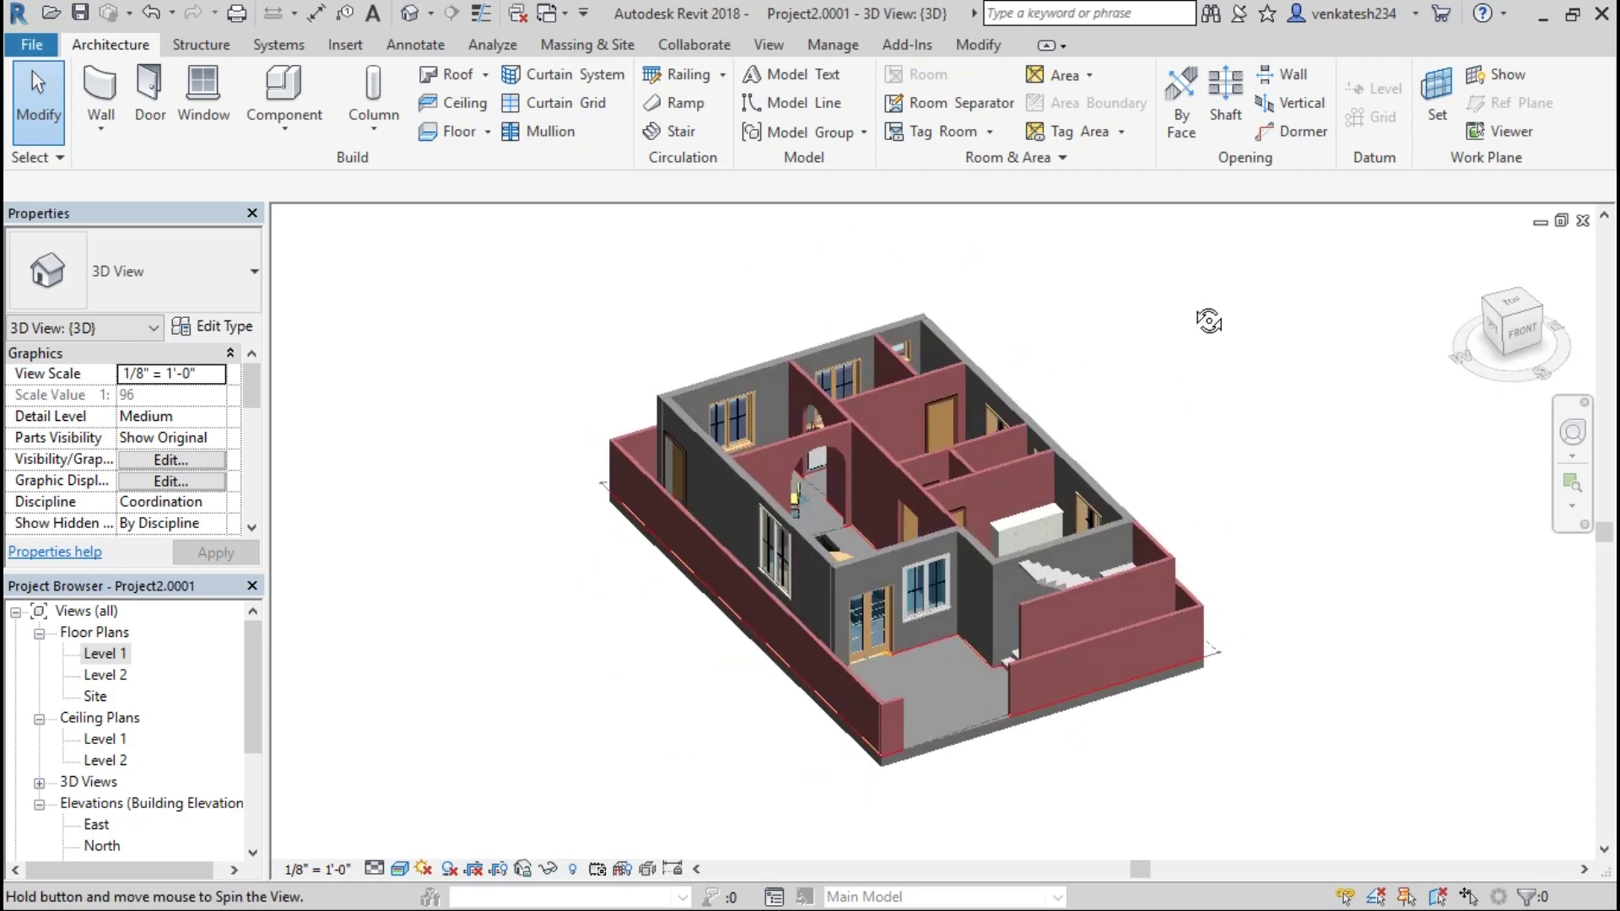
shift+middle_drag(1258, 431, 1121, 351)
mouse_move(1139, 430)
shift+middle_down()
mouse_move(1175, 440)
mouse_move(1190, 303)
mouse_move(1128, 329)
shift+middle_up()
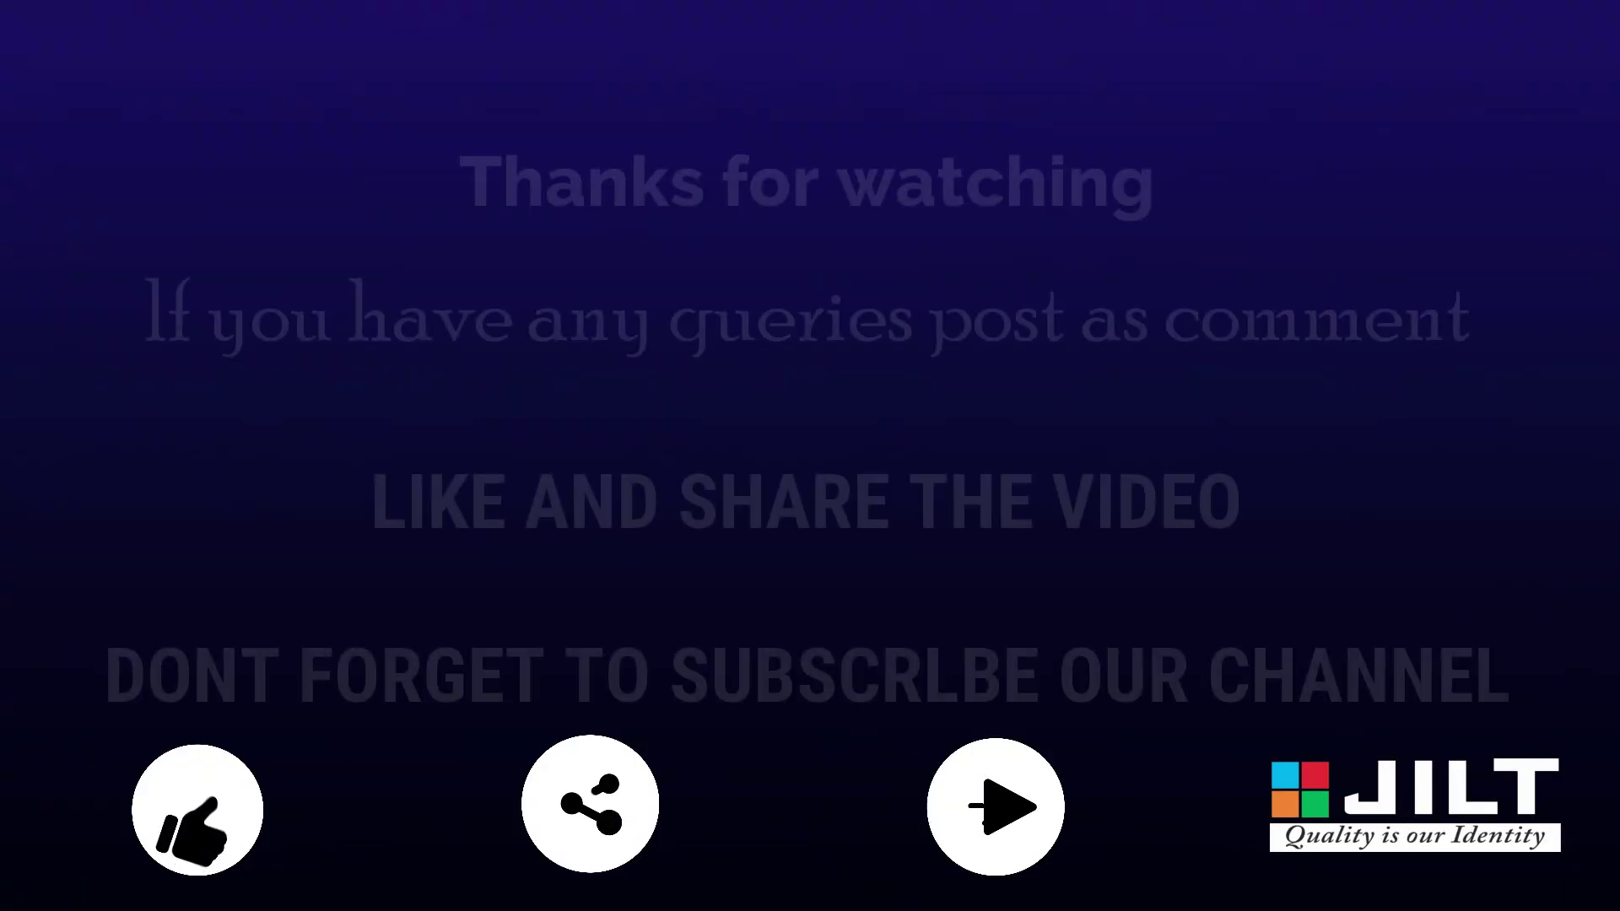